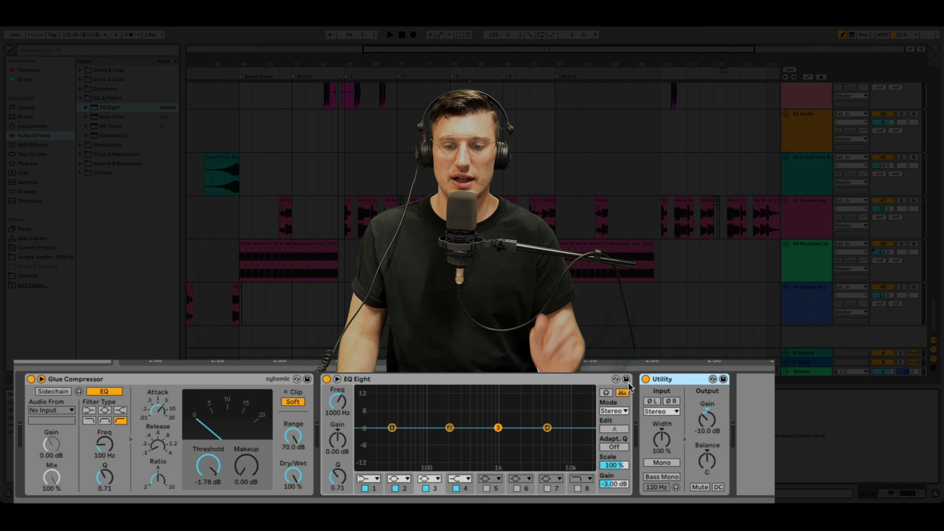
Step: Bypass the Glue Compressor and the EQ Eight in the device chain, leaving Utility switched on
{"action": "left_click", "coordinate": [551, 379]}
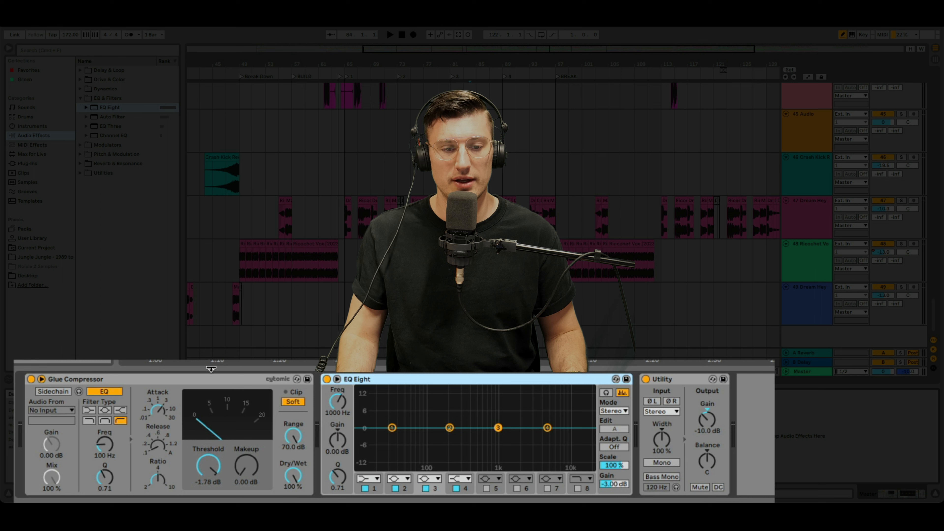
{"action": "left_click", "coordinate": [202, 380]}
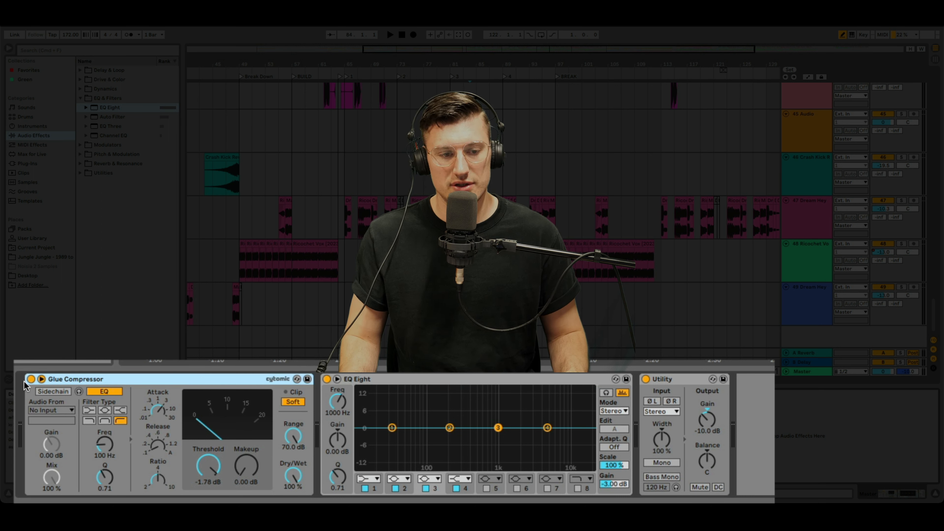
{"action": "left_click", "coordinate": [31, 379]}
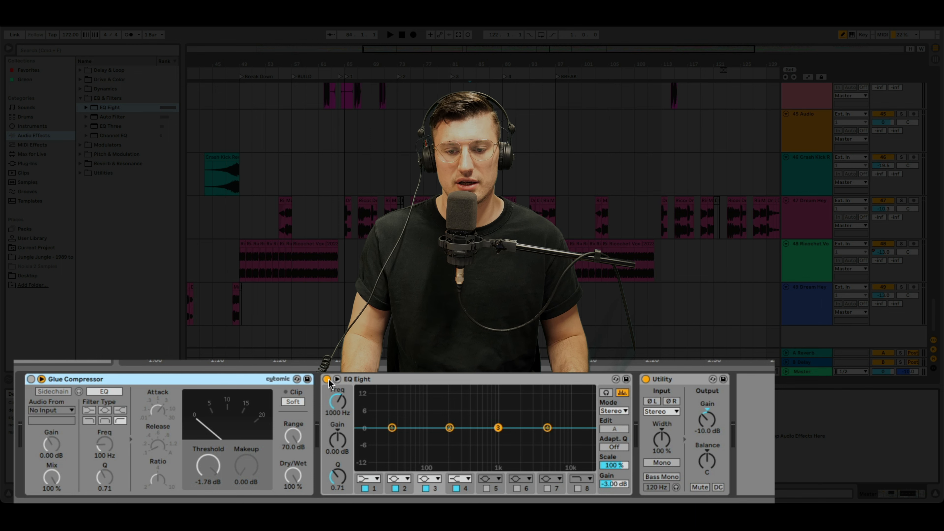
{"action": "left_click", "coordinate": [326, 379]}
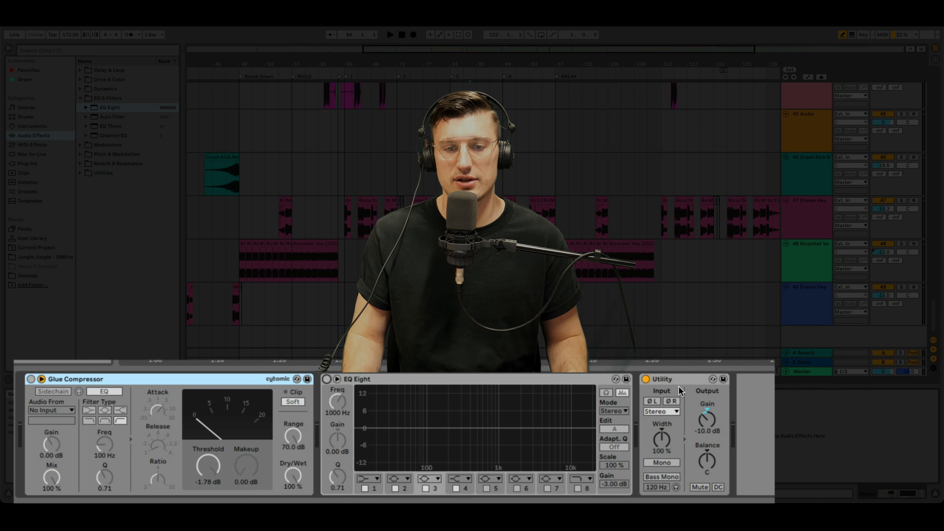
Step: Fold the FX group and move the VOX 3 track below all the other tracks
{"action": "double_click", "coordinate": [455, 63]}
{"action": "scroll", "coordinate": [491, 126], "scroll_direction": "up", "scroll_amount": 20}
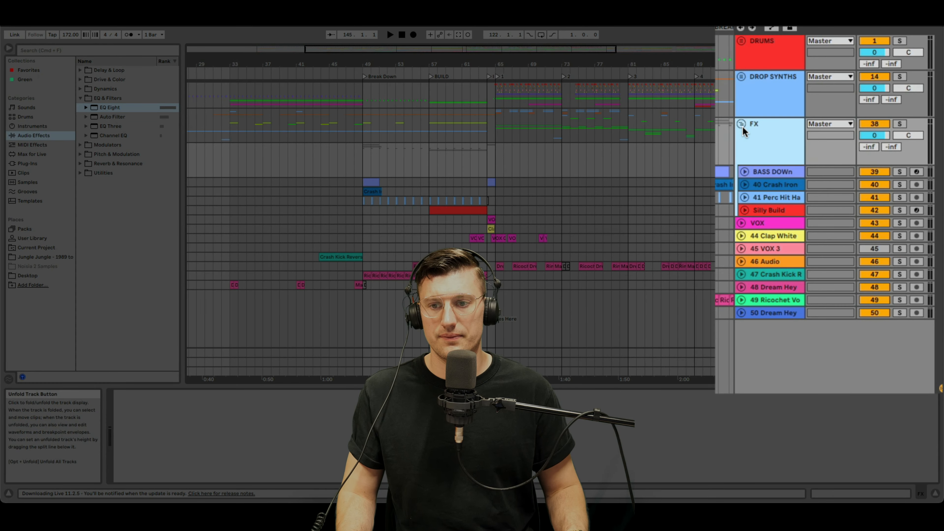
{"action": "left_click", "coordinate": [751, 148]}
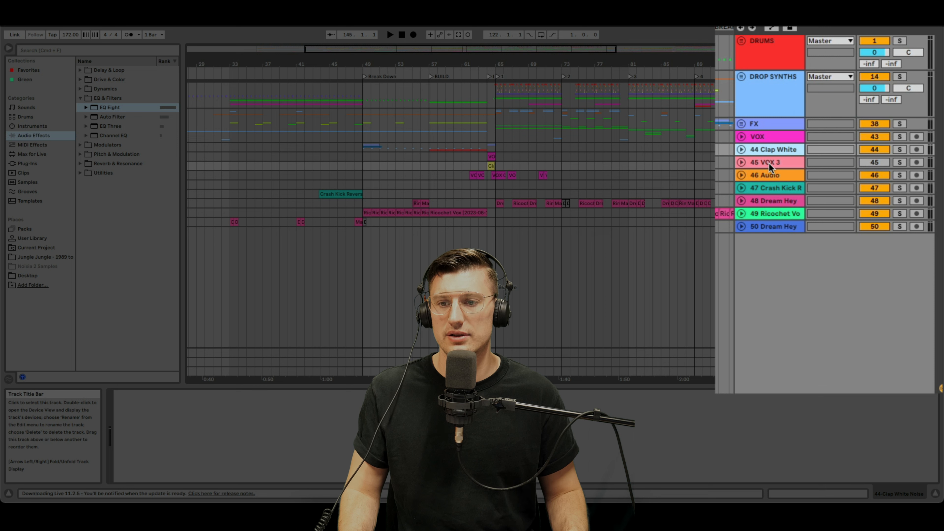
{"action": "left_click_drag", "start_coordinate": [772, 165], "coordinate": [784, 249]}
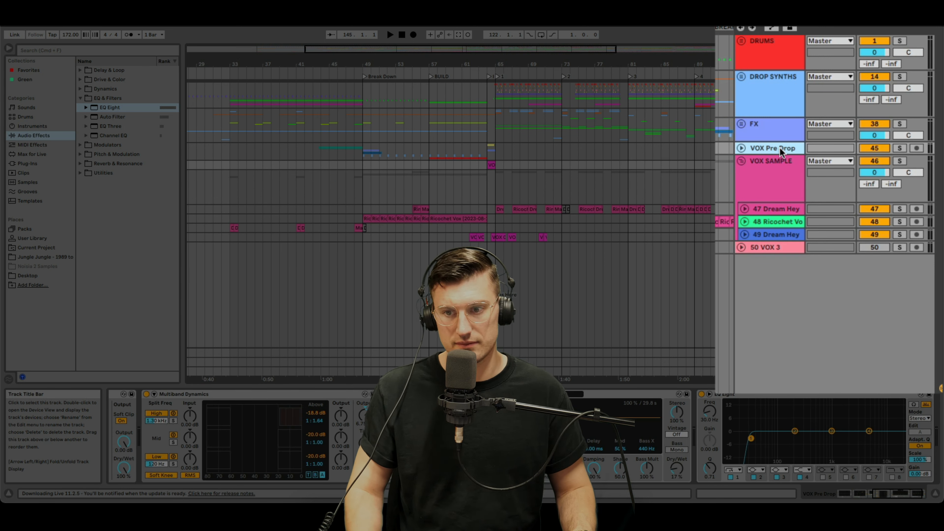
Step: Fold the VOX SAMPLE group and select the DROP SYNTHS group, keeping it folded
{"action": "left_click", "coordinate": [749, 165]}
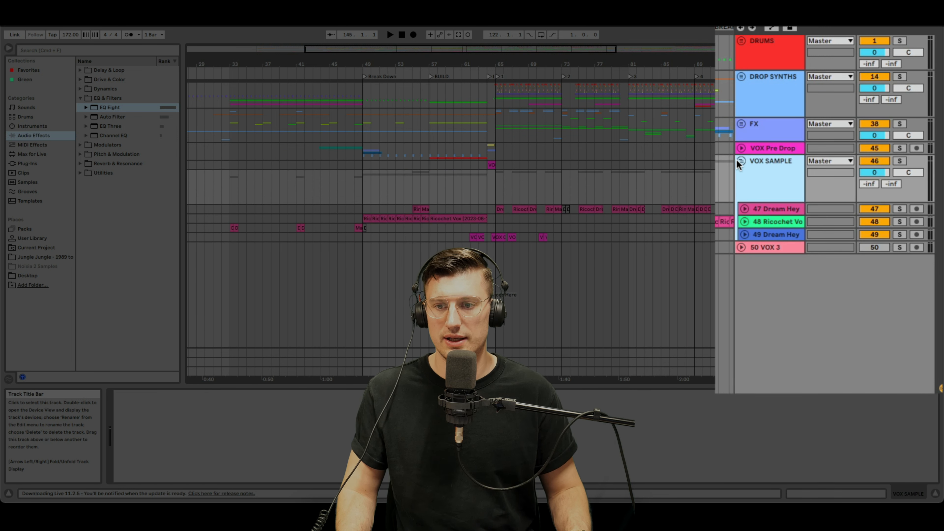
{"action": "left_click", "coordinate": [741, 162]}
{"action": "left_click", "coordinate": [757, 89]}
{"action": "left_click", "coordinate": [742, 77]}
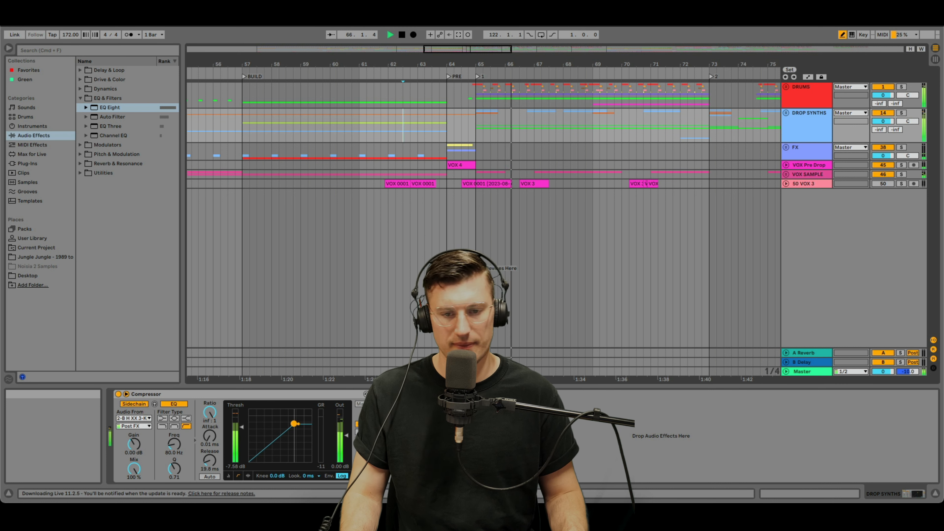
Step: Unfold the DRUMS group and group its two adjacent TSP_NOISIA snare tracks under the name Snare
{"action": "key", "text": "super+alt+l"}
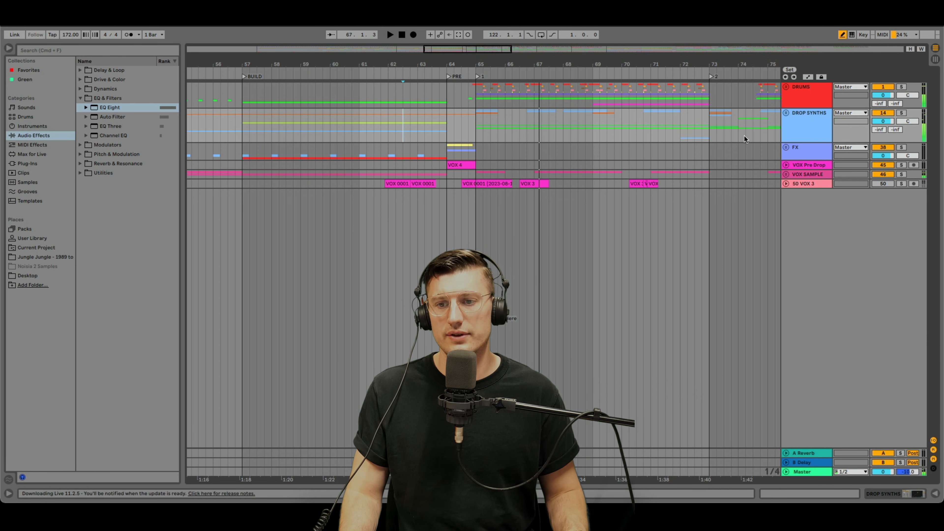
{"action": "left_click", "coordinate": [787, 86]}
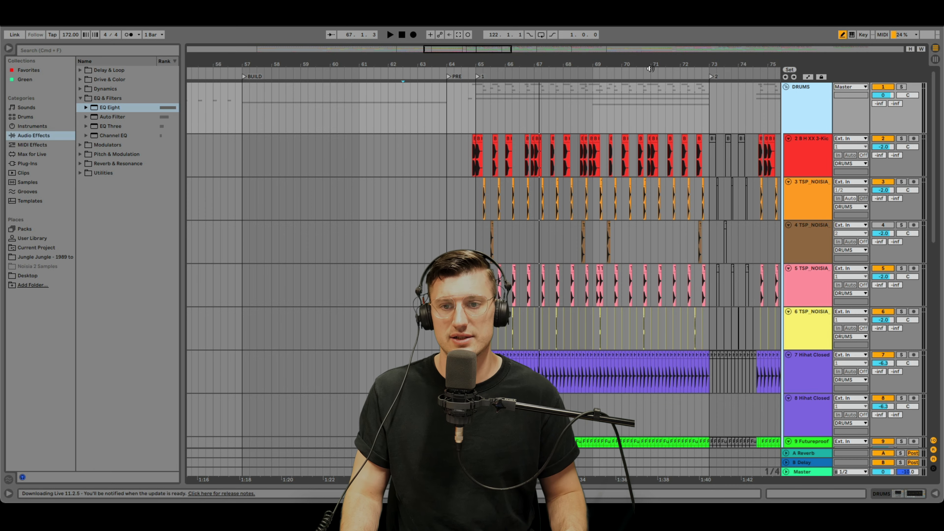
{"action": "left_click_drag", "start_coordinate": [650, 68], "coordinate": [651, 49]}
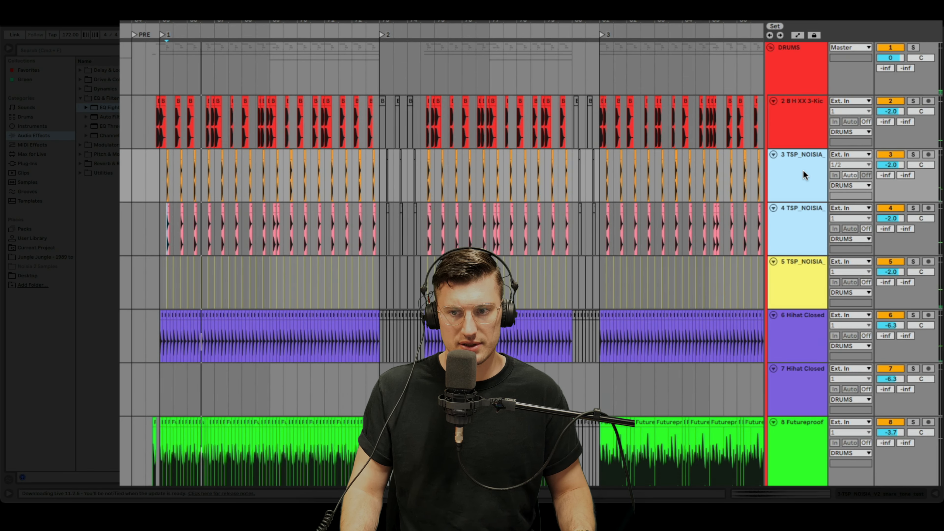
{"action": "key", "text": "ctrl+g"}
Step: Group the kick track with the Snare group inside DRUMS and rename the new group KS
{"action": "left_click", "coordinate": [800, 116]}
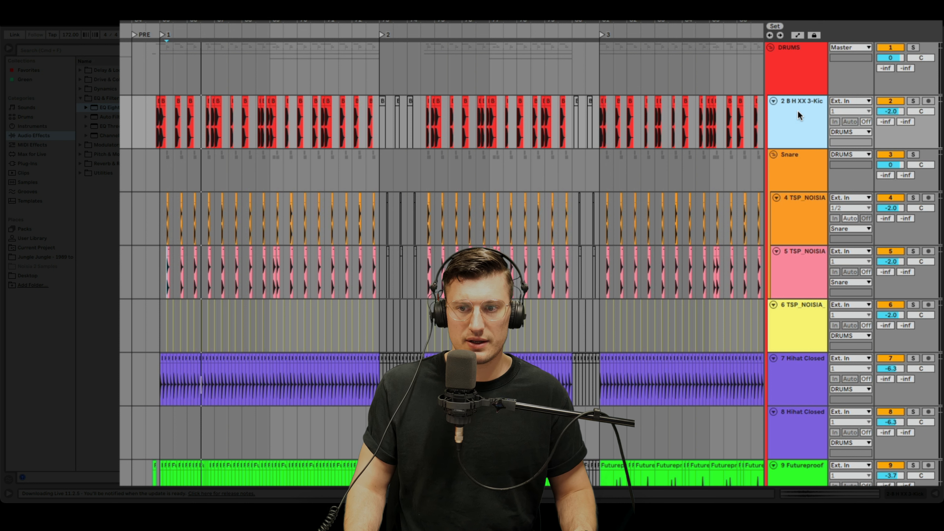
{"action": "left_click", "coordinate": [794, 159], "text": "shift"}
{"action": "key", "text": "super+g"}
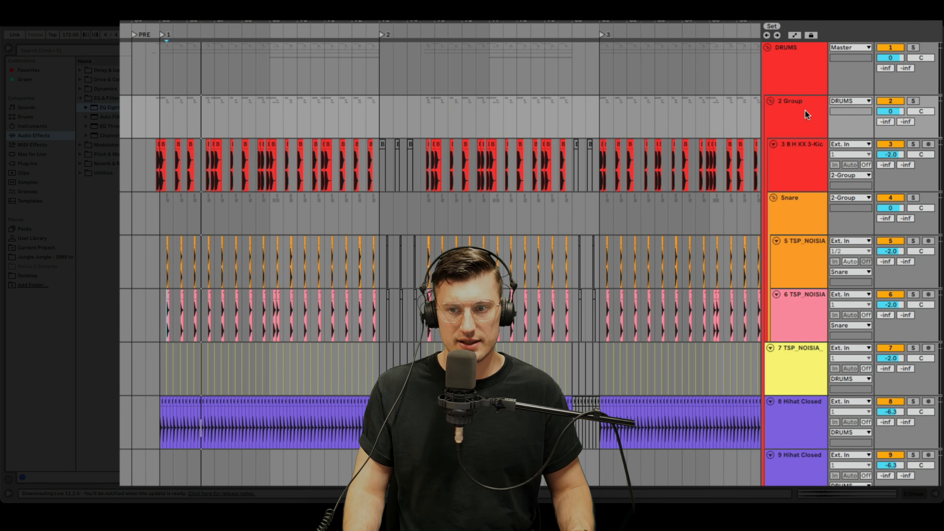
{"action": "key", "text": "super+r"}
{"action": "type", "text": "KS"}
{"action": "key", "text": "Return"}
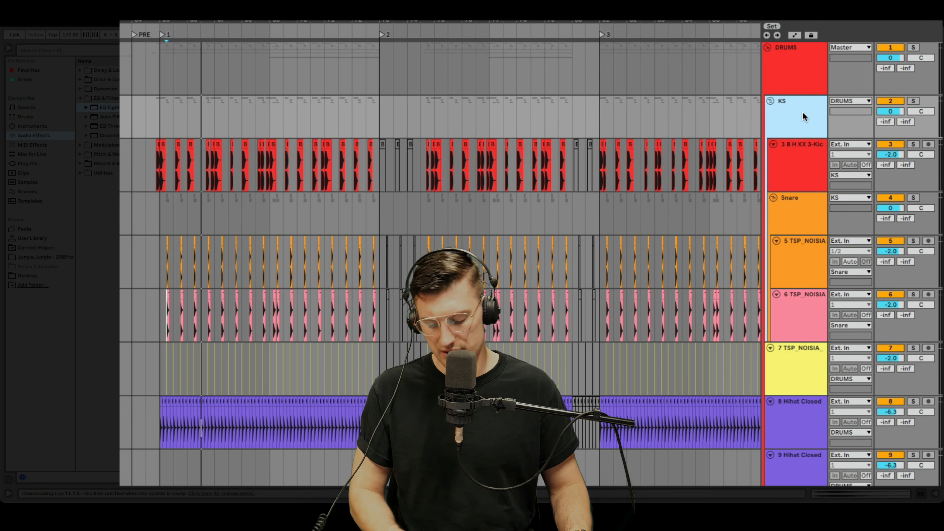
Step: Fold the KS group and gather the remaining drum tracks into folded HATS and BREAKS groups
{"action": "key", "text": "u"}
{"action": "left_click", "coordinate": [790, 127]}
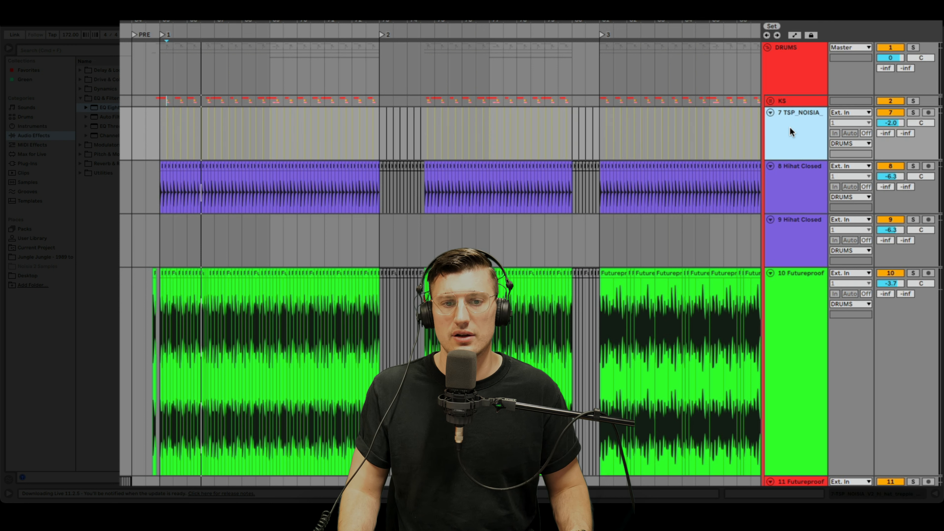
{"action": "key", "text": "Down"}
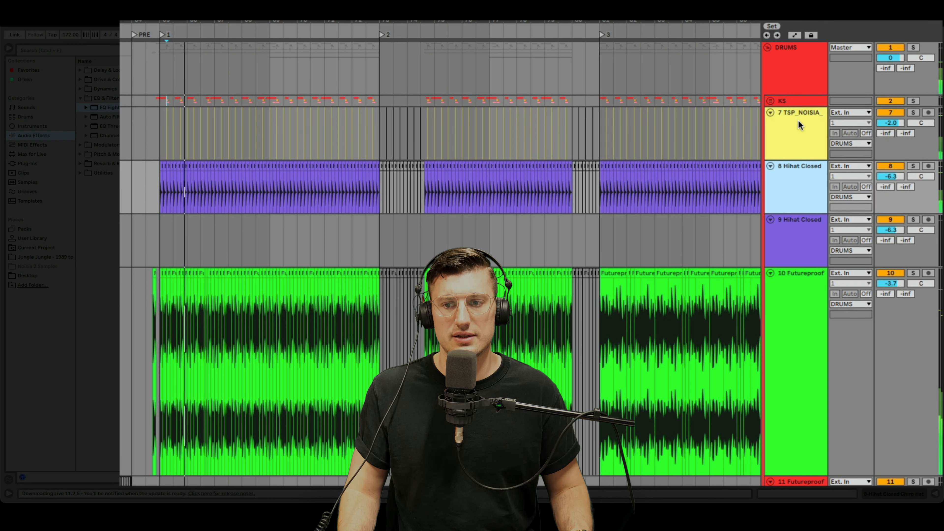
{"action": "key", "text": "minus"}
{"action": "key", "text": "minus"}
{"action": "key", "text": "minus"}
{"action": "key", "text": "minus"}
{"action": "key", "text": "minus"}
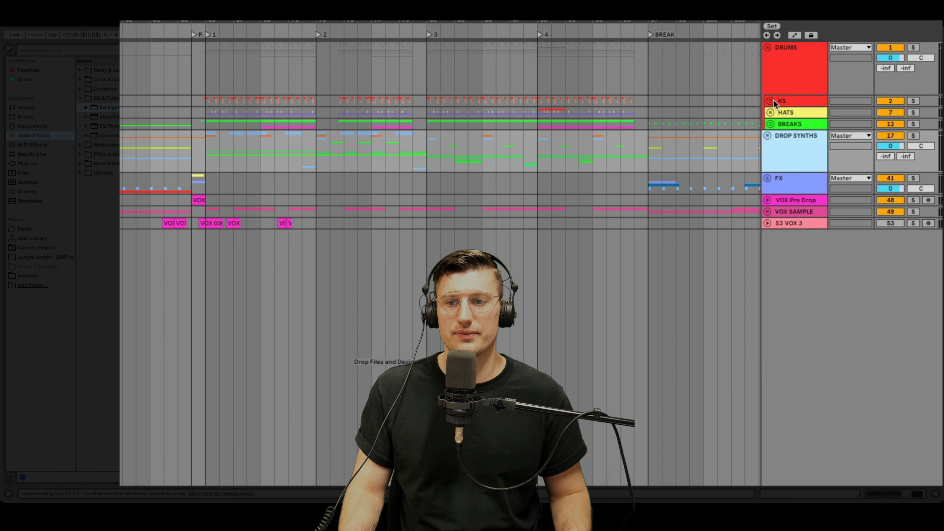
Step: Unfold and solo the KS group, and loop its section from marker 1 to marker 2 for playback
{"action": "left_click", "coordinate": [771, 101]}
{"action": "left_click", "coordinate": [790, 119]}
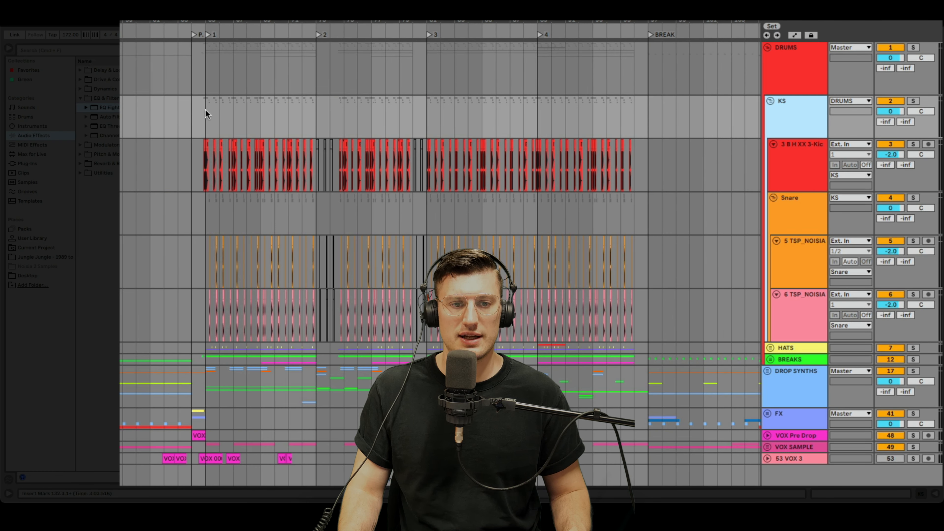
{"action": "left_click_drag", "start_coordinate": [206, 110], "coordinate": [313, 112]}
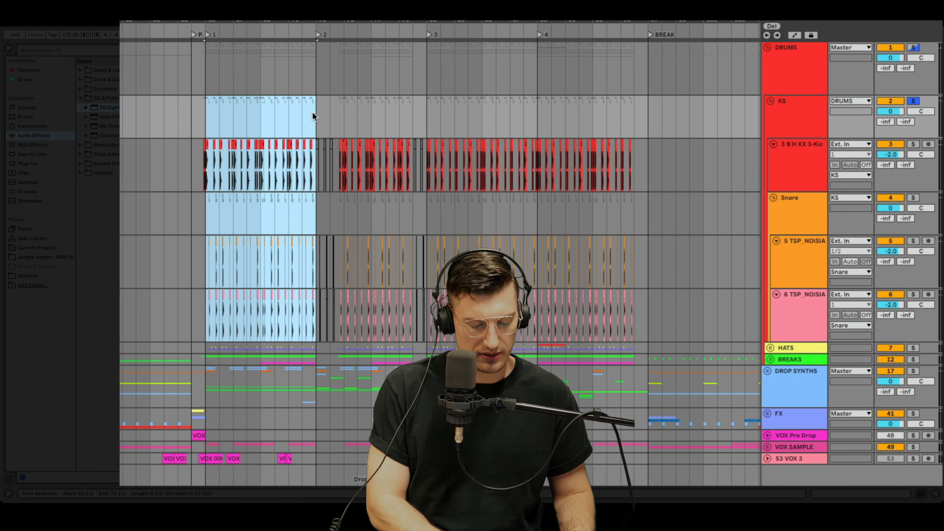
{"action": "key", "text": "super+l"}
{"action": "key", "text": "space"}
{"action": "key", "text": "plus"}
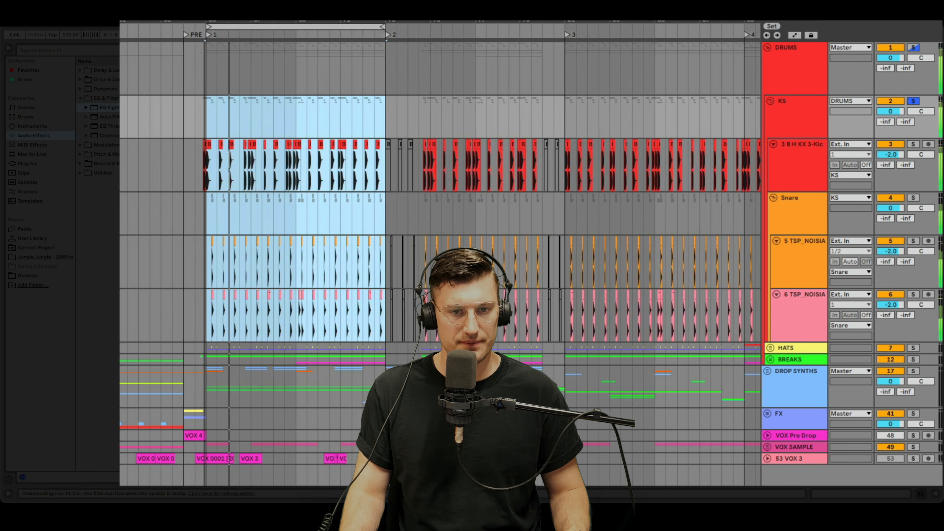
{"action": "key", "text": "plus"}
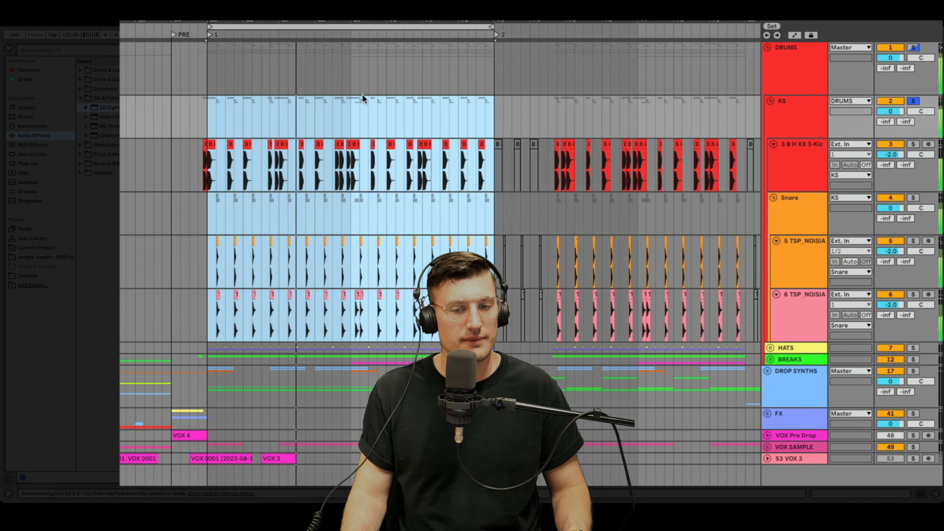
Step: Add an EQ Eight to the KS group and set band 1 to a steep low cut at 25 Hz
{"action": "double_click", "coordinate": [803, 119]}
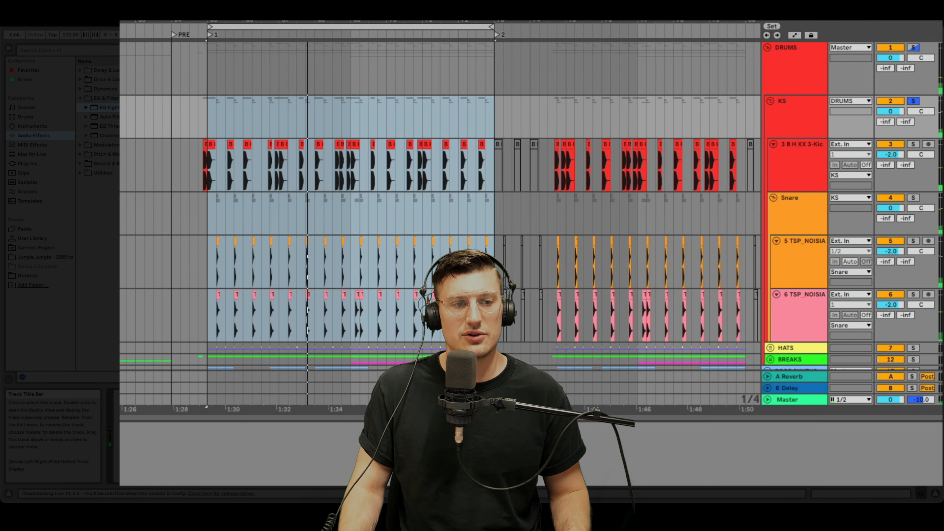
{"action": "left_click_drag", "start_coordinate": [299, 362], "coordinate": [256, 369]}
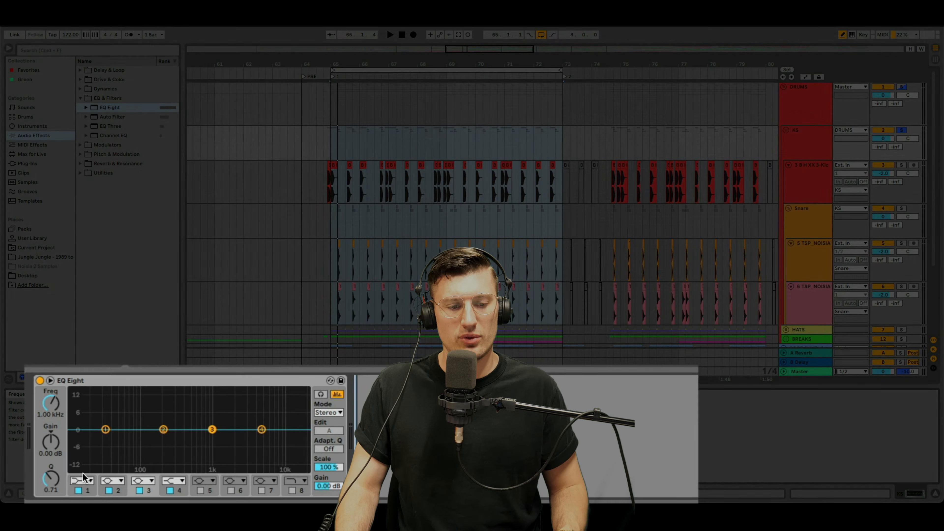
{"action": "left_click", "coordinate": [150, 469]}
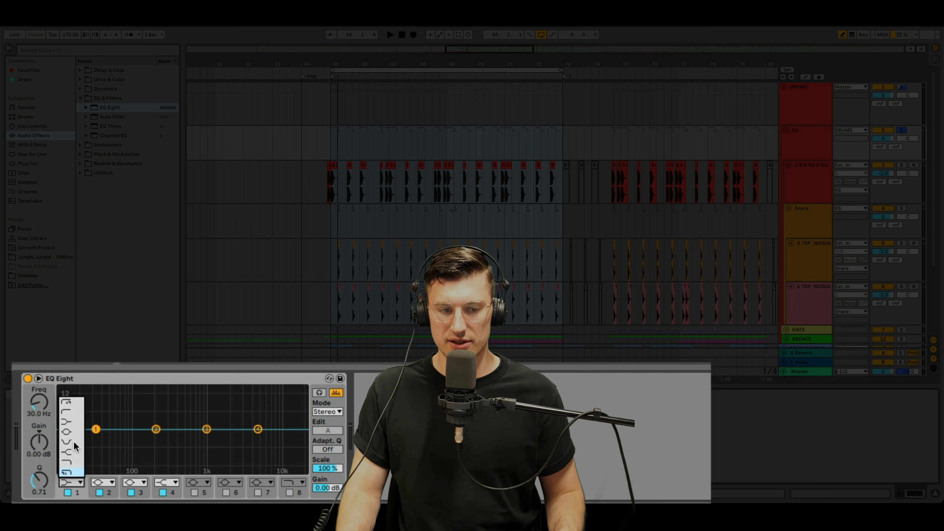
{"action": "left_click", "coordinate": [64, 404]}
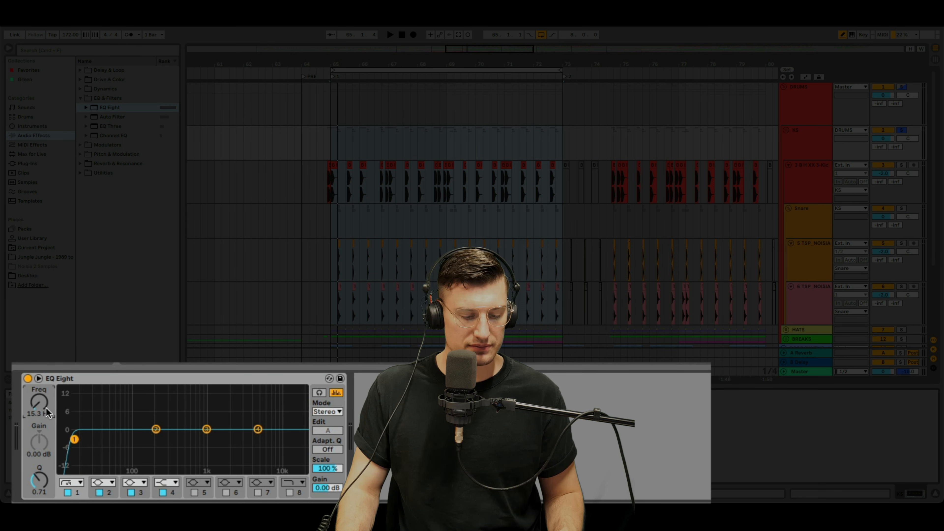
{"action": "key", "text": "space"}
{"action": "left_click_drag", "start_coordinate": [74, 442], "coordinate": [87, 447]}
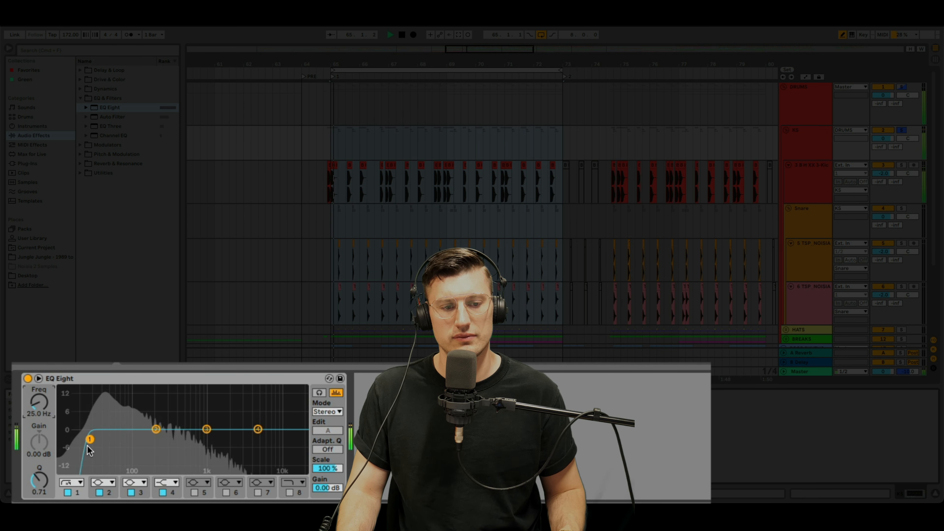
{"action": "key", "text": "space"}
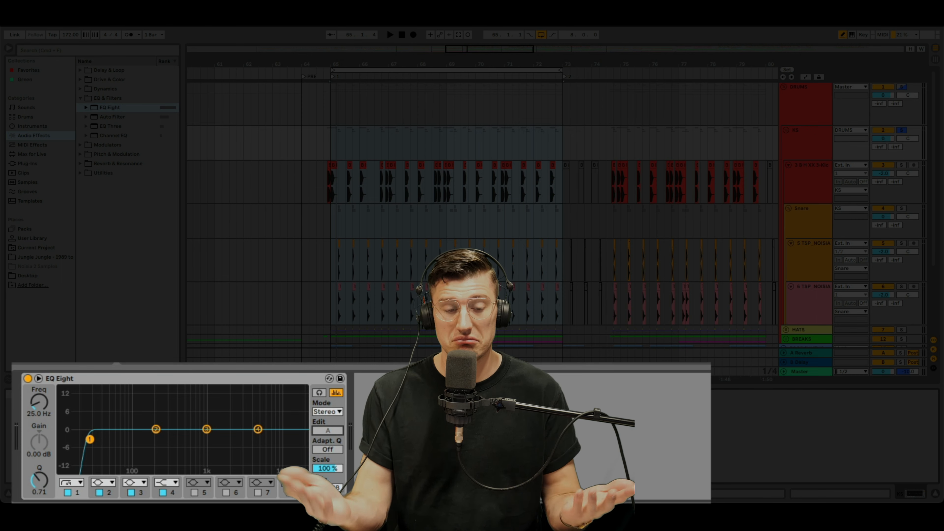
Step: Play the looped KS section and examine its low-end spectrum in EQ Eight
{"action": "key", "text": "space"}
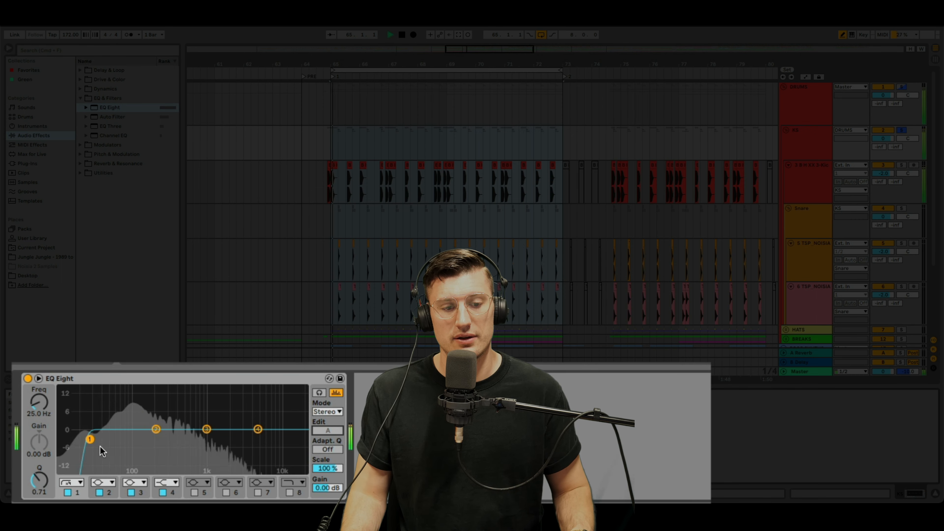
{"action": "key", "text": "space"}
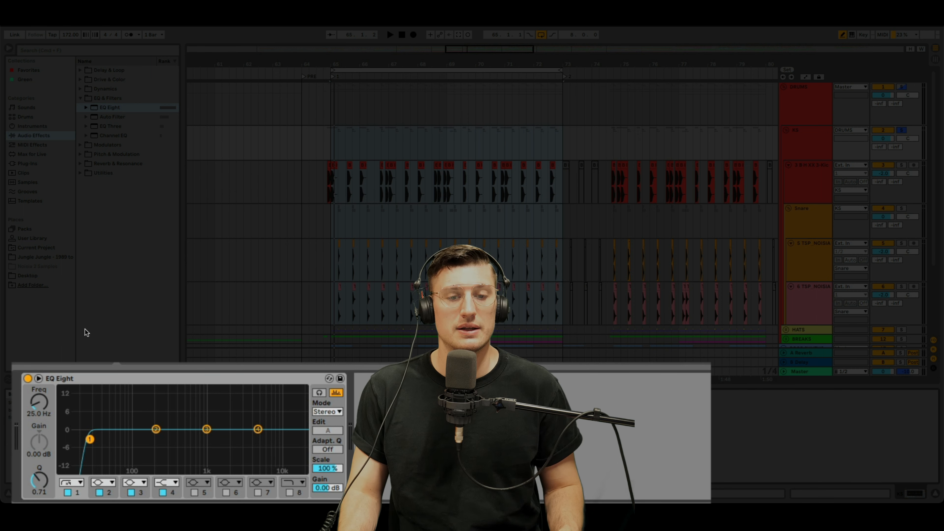
{"action": "key", "text": "space"}
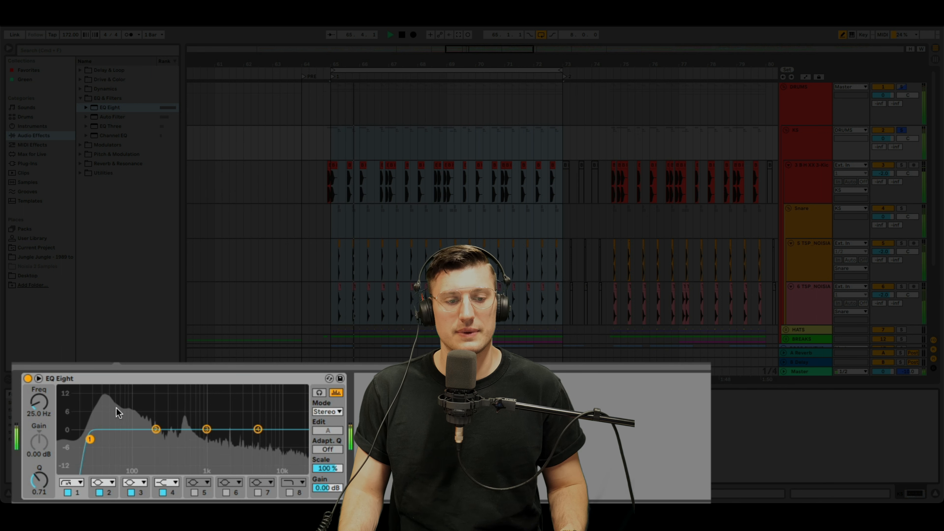
{"action": "key", "text": "space"}
Step: Copy the EQ Eight from the KS group onto the kick track and audition the loop
{"action": "left_click_drag", "start_coordinate": [111, 380], "coordinate": [401, 189]}
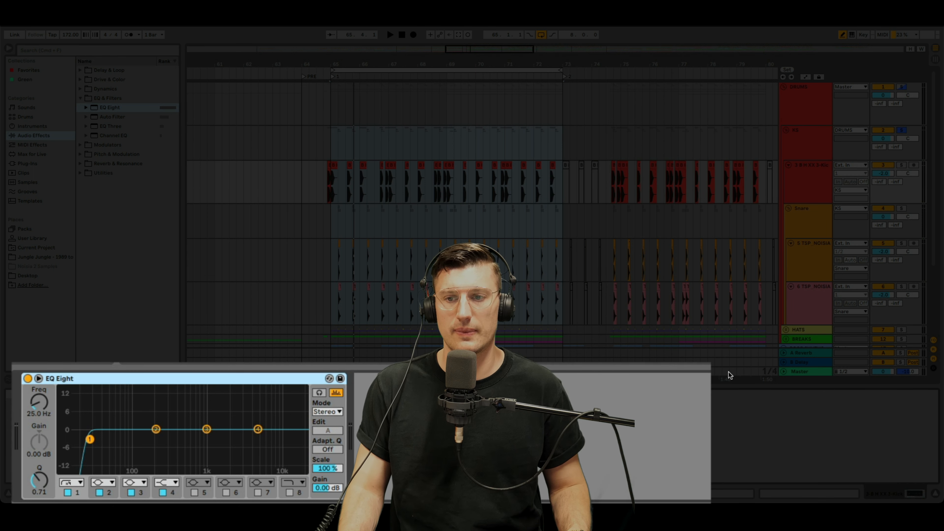
{"action": "key", "text": "space"}
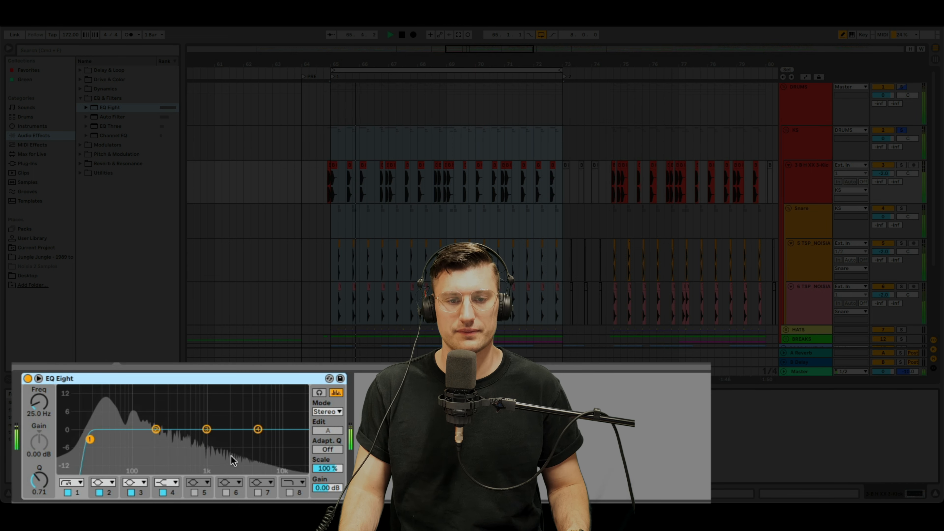
{"action": "key", "text": "space"}
Step: Select and solo the Snare group within KS and audition it over the loop
{"action": "left_click", "coordinate": [803, 145]}
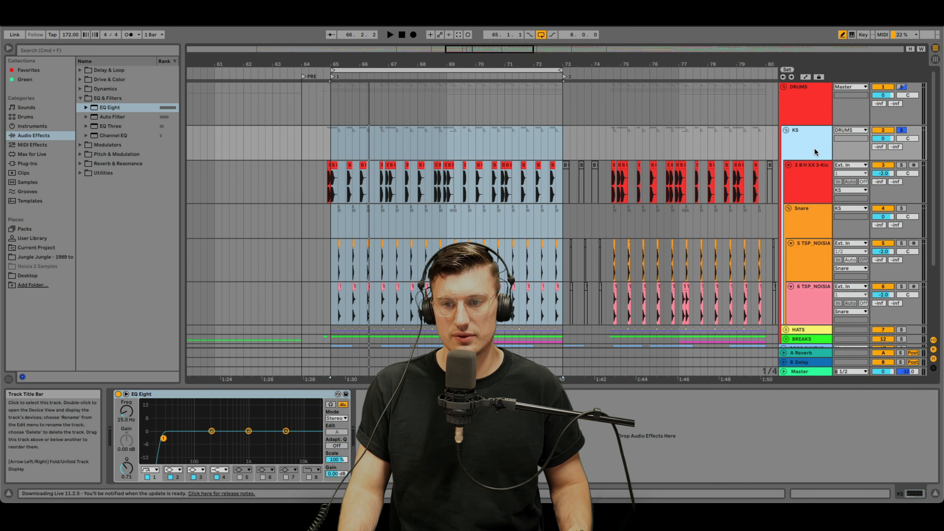
{"action": "left_click", "coordinate": [802, 212]}
{"action": "key", "text": "space"}
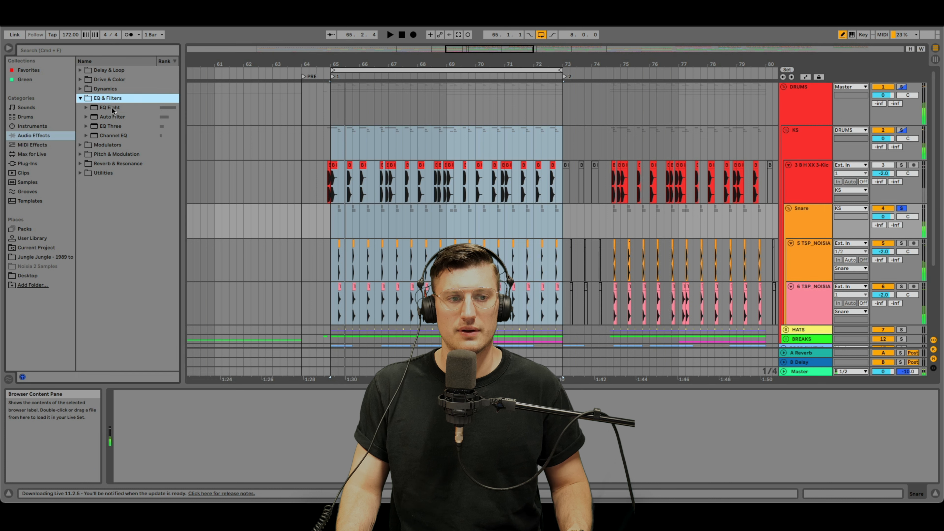
Step: Add an EQ Eight to the Snare group and set band 1 to a steep low cut at about 106 Hz
{"action": "left_click_drag", "start_coordinate": [109, 107], "coordinate": [219, 460]}
{"action": "left_click", "coordinate": [150, 469]}
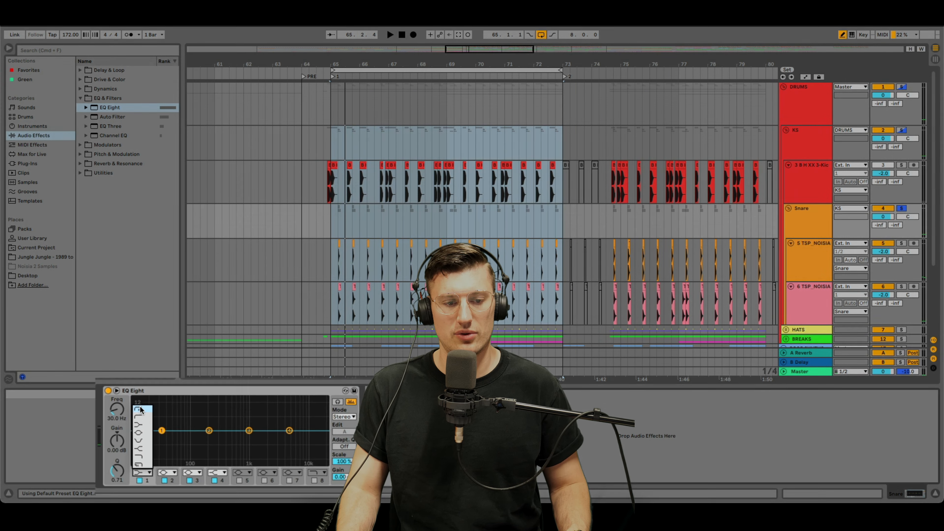
{"action": "left_click", "coordinate": [143, 408]}
{"action": "left_click", "coordinate": [127, 411]}
{"action": "key", "text": "space"}
{"action": "left_click_drag", "start_coordinate": [83, 409], "coordinate": [83, 399]}
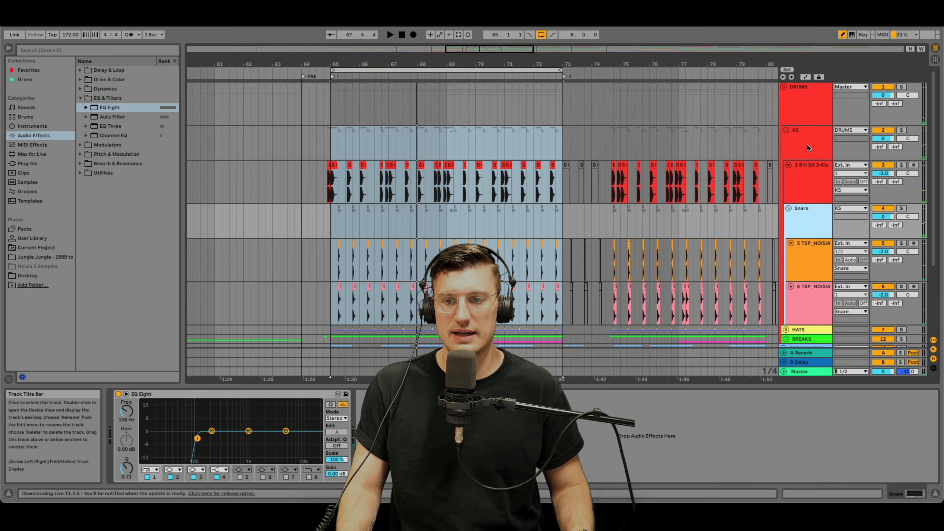
Step: Select and solo the KS group, then play the loop to examine the combined kick and snare spectrum in its EQ Eight
{"action": "left_click", "coordinate": [807, 144]}
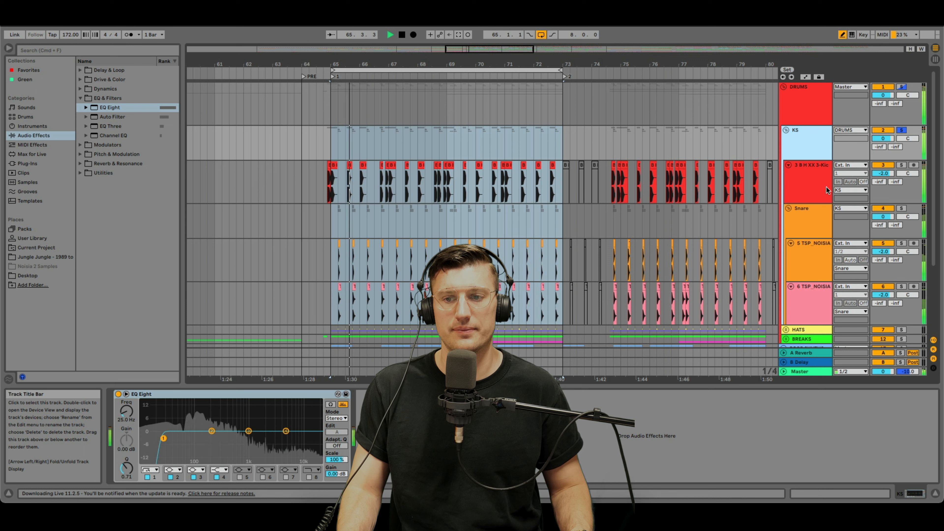
{"action": "left_click", "coordinate": [818, 173]}
{"action": "left_click", "coordinate": [815, 155]}
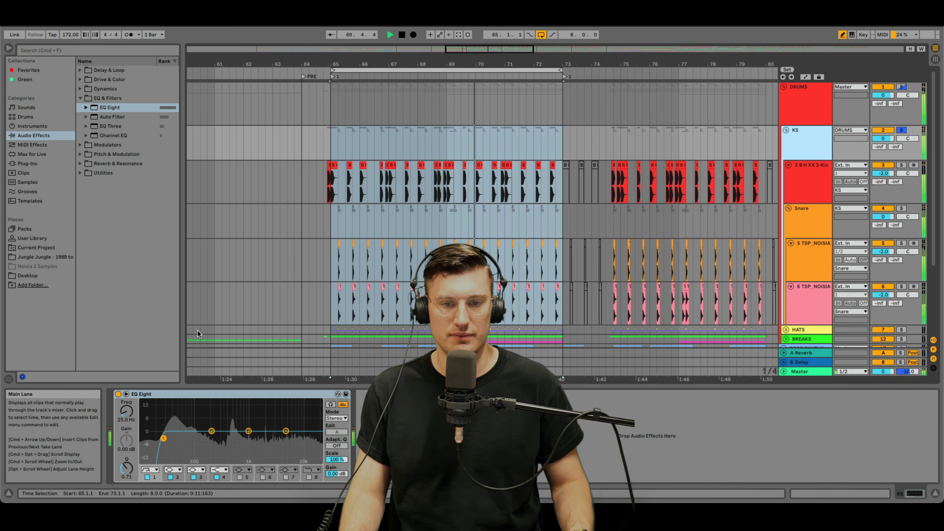
{"action": "key", "text": "space"}
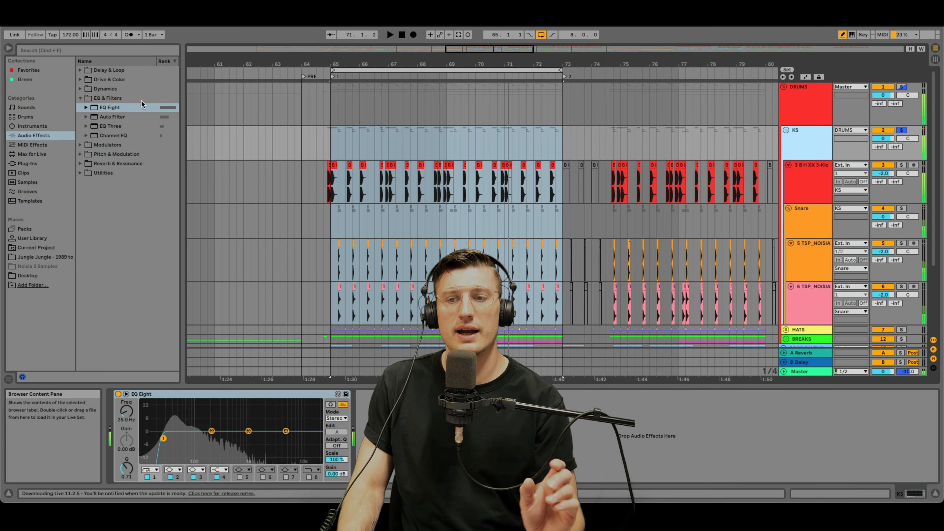
Step: Add a Saturator after the EQ Eight on the KS group, with Color off and Soft Clip on
{"action": "left_click", "coordinate": [802, 103]}
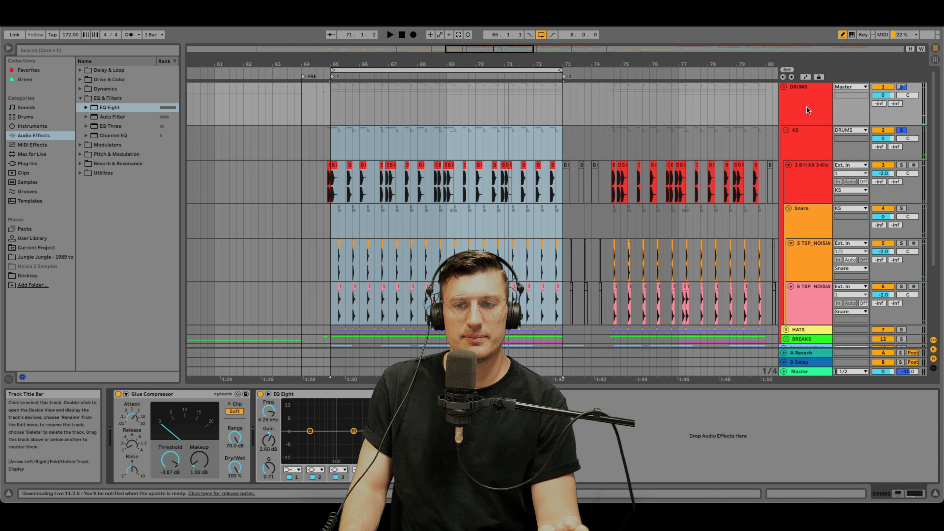
{"action": "left_click", "coordinate": [806, 142]}
{"action": "left_click", "coordinate": [808, 102]}
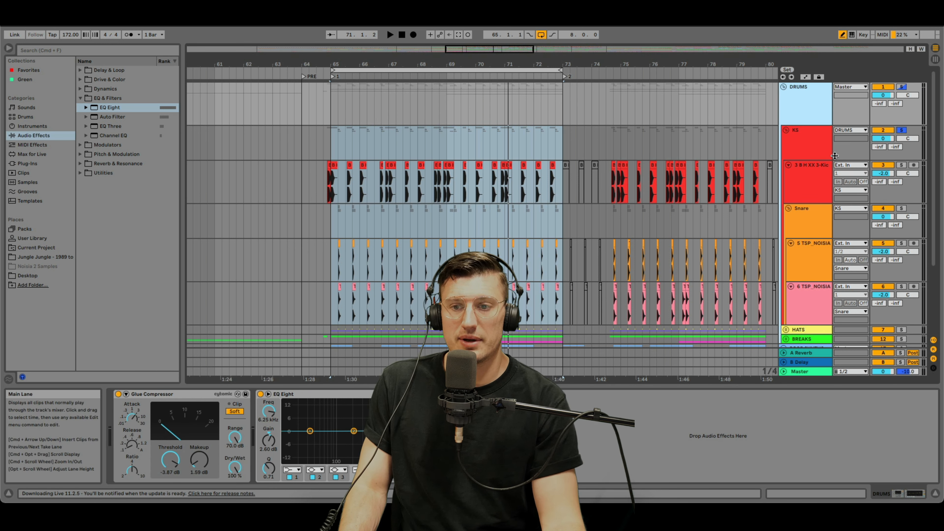
{"action": "key", "text": "Down"}
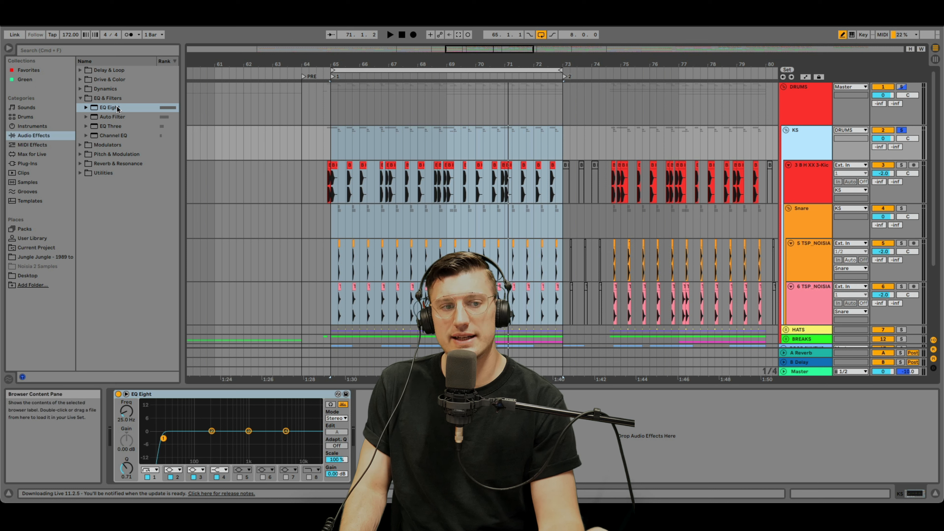
{"action": "left_click", "coordinate": [79, 98]}
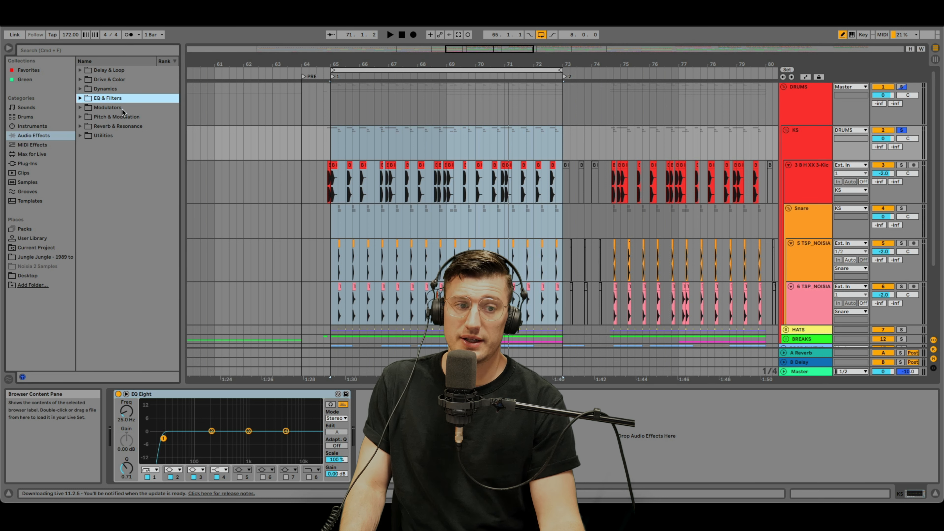
{"action": "left_click", "coordinate": [114, 81]}
{"action": "double_click", "coordinate": [99, 91]}
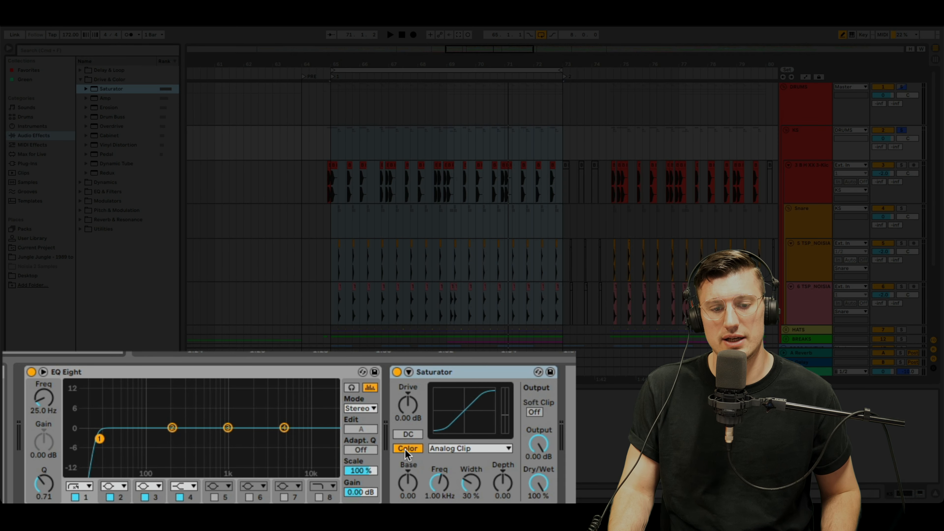
{"action": "left_click", "coordinate": [368, 445]}
{"action": "left_click", "coordinate": [535, 412]}
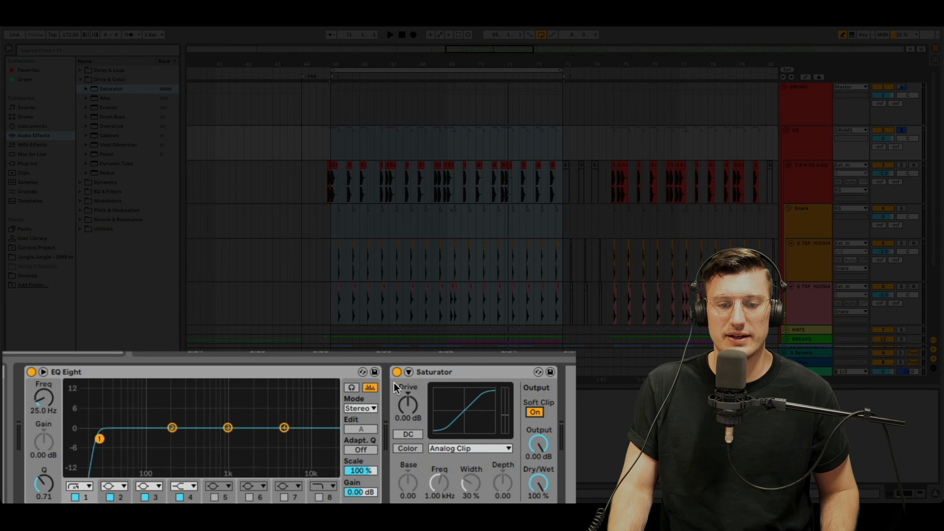
Step: Play the soloed KS loop and compare it with the Saturator active and bypassed
{"action": "key", "text": "space"}
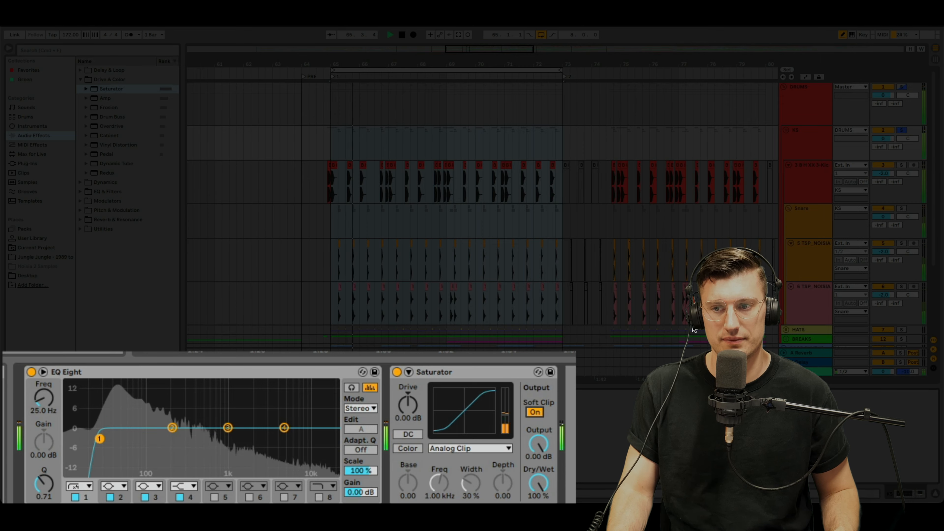
{"action": "left_click", "coordinate": [397, 372]}
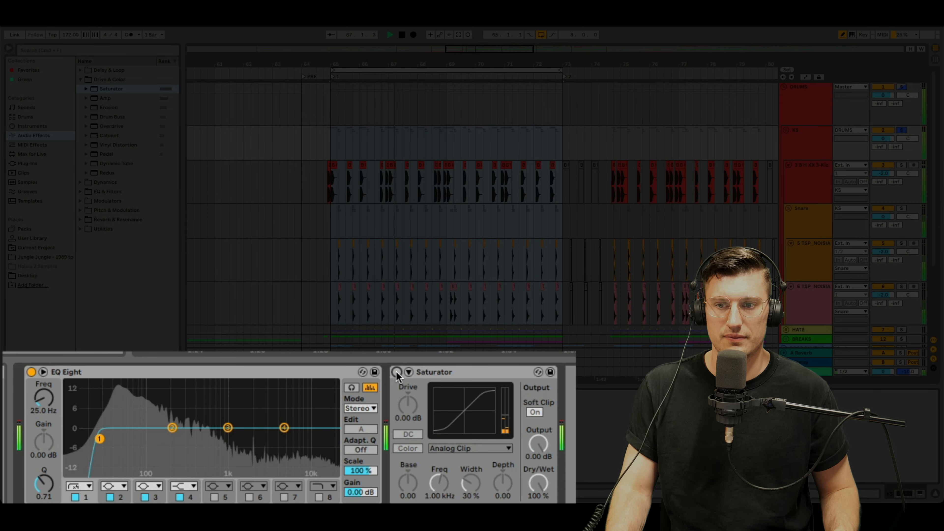
{"action": "key", "text": "space"}
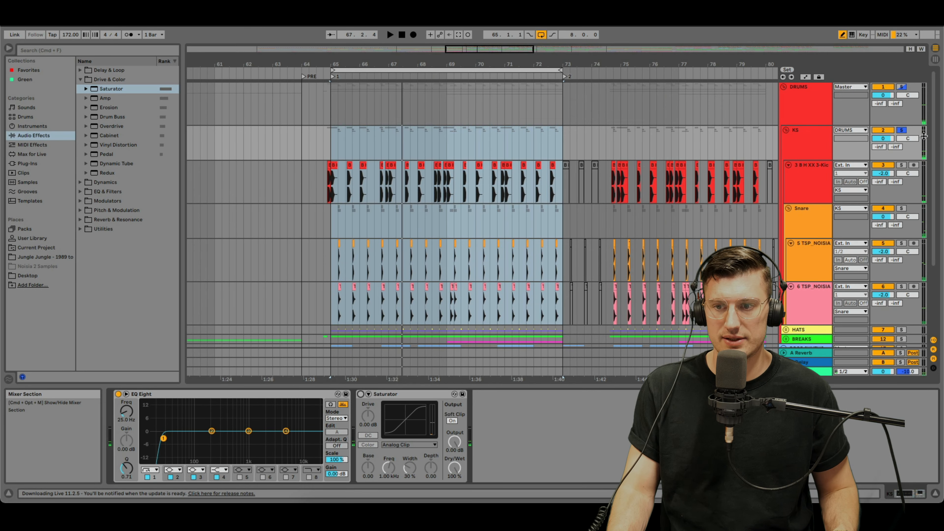
Step: Switch to Session view, enlarge the mixer meters and measure the KS group's peak level with the Saturator bypassed
{"action": "key", "text": "Tab"}
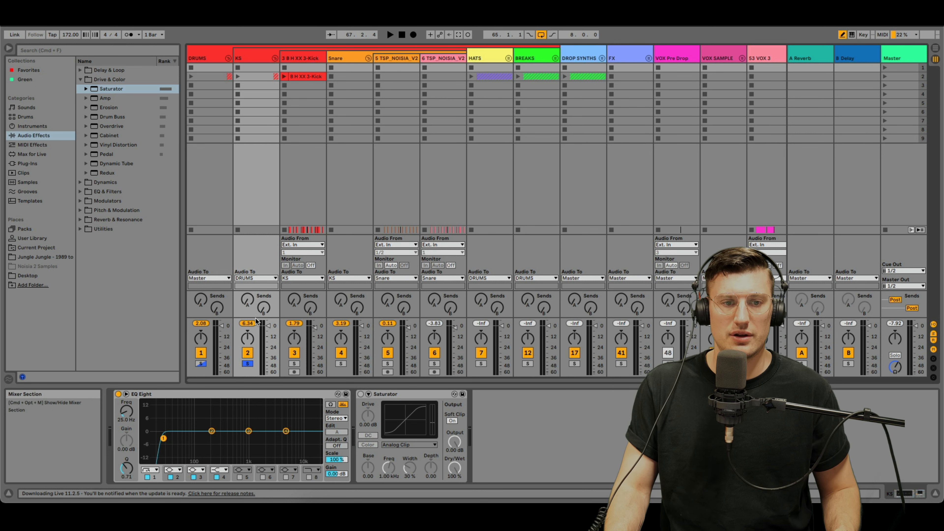
{"action": "left_click_drag", "start_coordinate": [251, 318], "coordinate": [261, 197]}
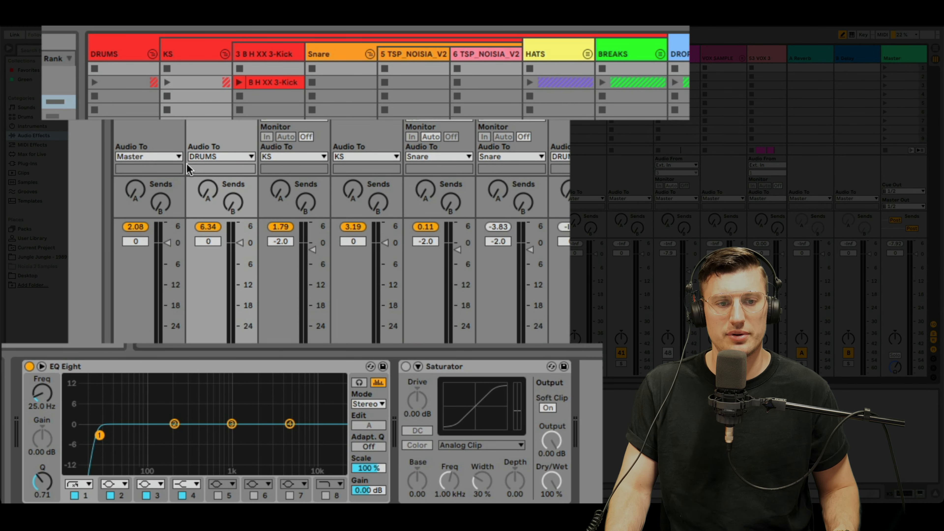
{"action": "key", "text": "space"}
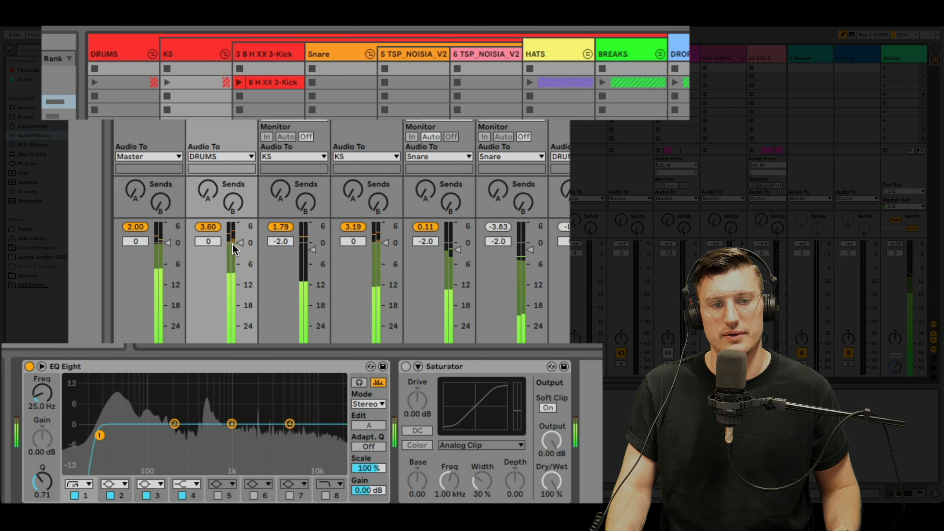
{"action": "key", "text": "space"}
{"action": "left_click", "coordinate": [210, 228]}
{"action": "key", "text": "space"}
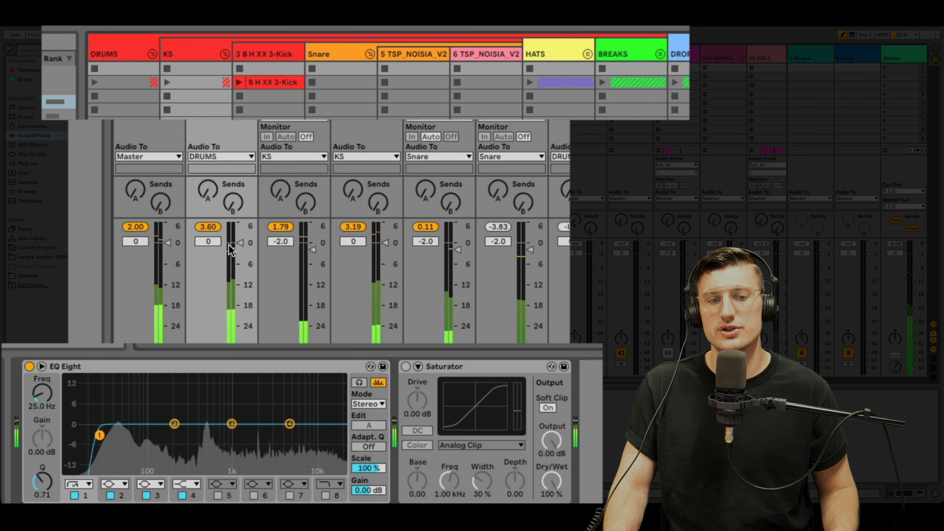
{"action": "key", "text": "space"}
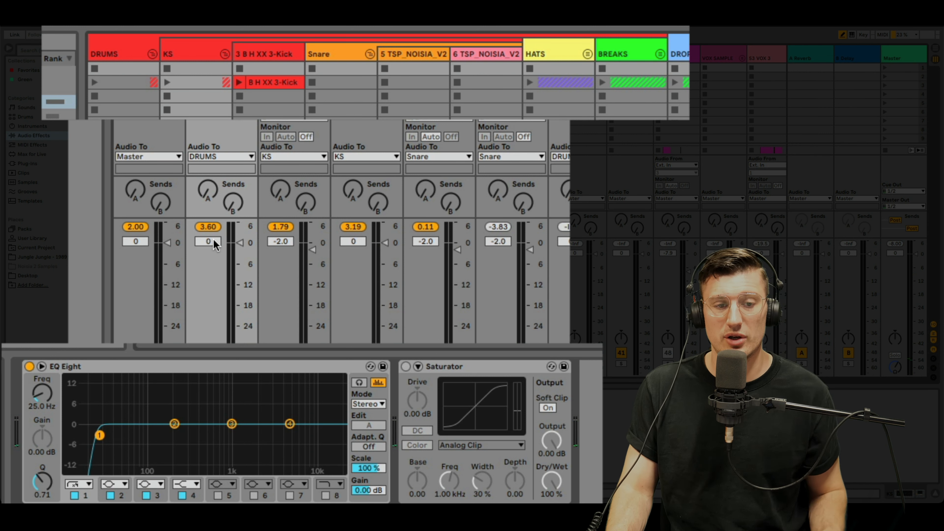
Step: Re-enable the KS group's Saturator and measure the group's peak level both soloed and in the full mix
{"action": "key", "text": "0"}
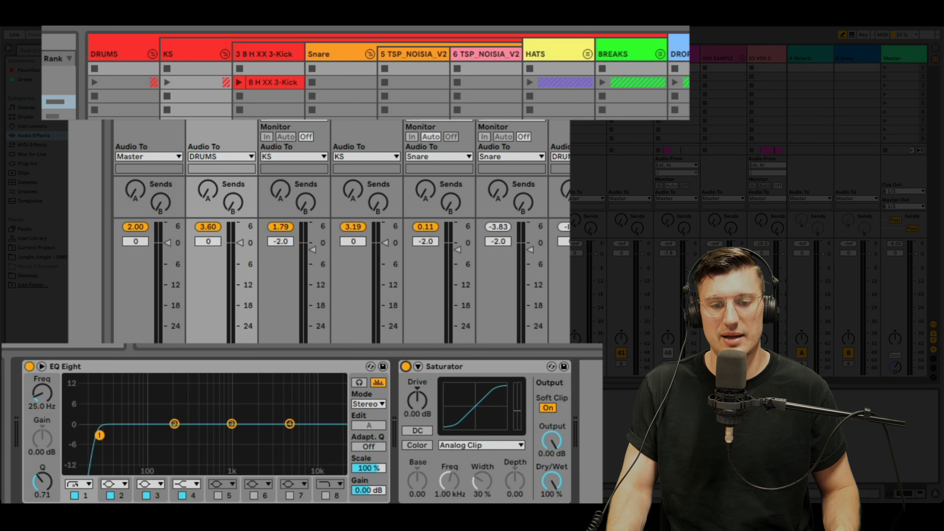
{"action": "key", "text": "space"}
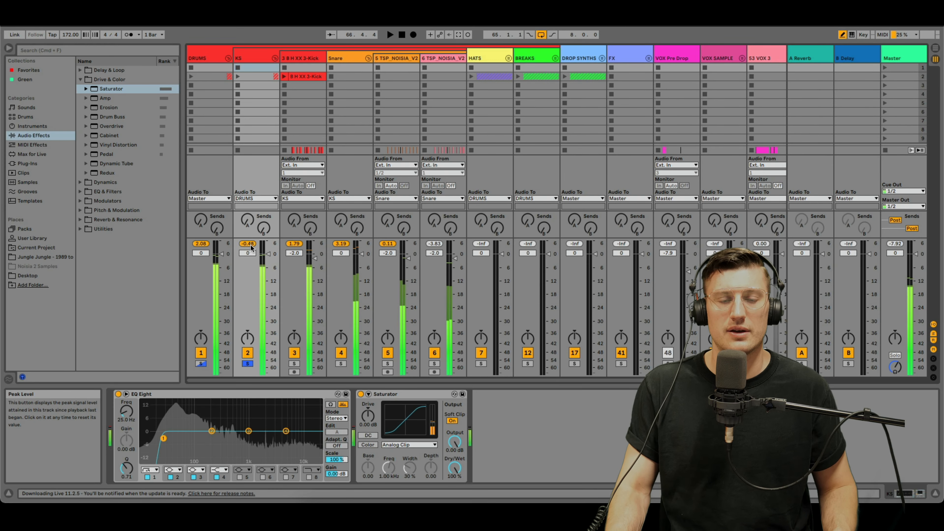
{"action": "left_click", "coordinate": [212, 227]}
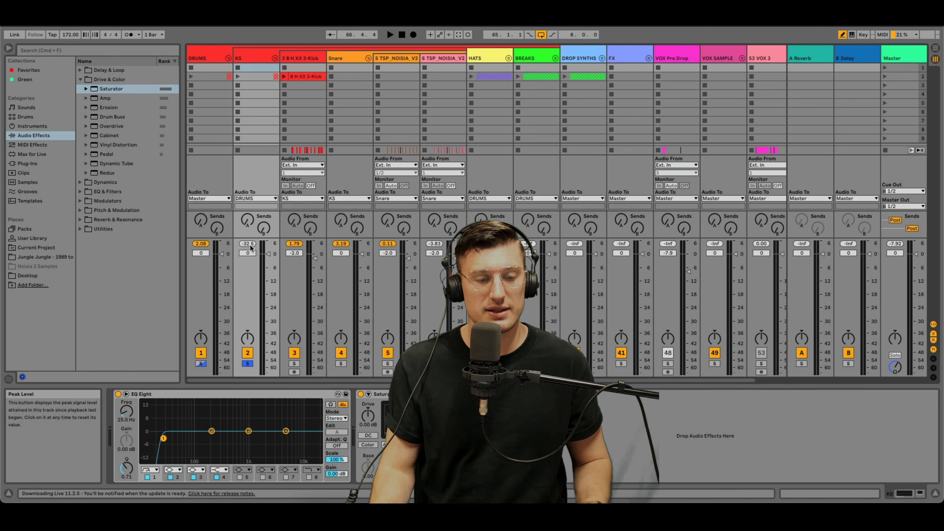
{"action": "key", "text": "space"}
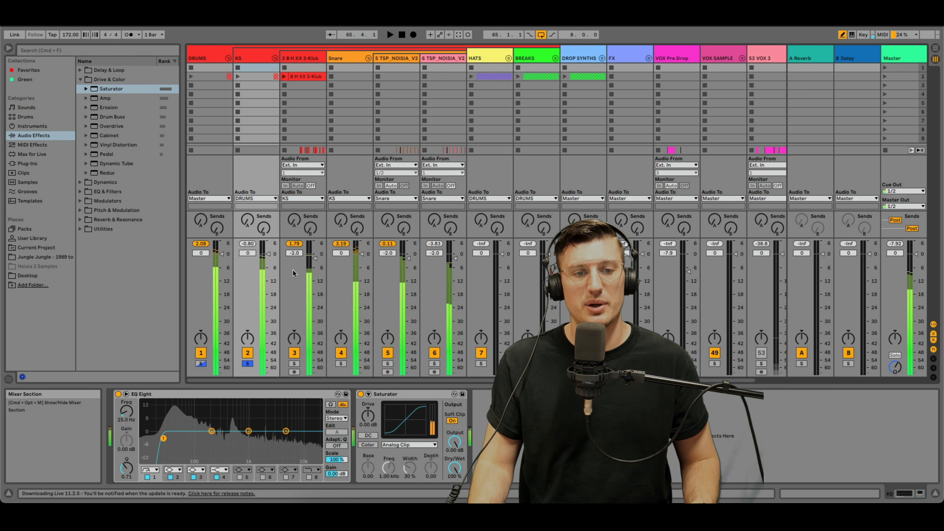
{"action": "left_click", "coordinate": [248, 244]}
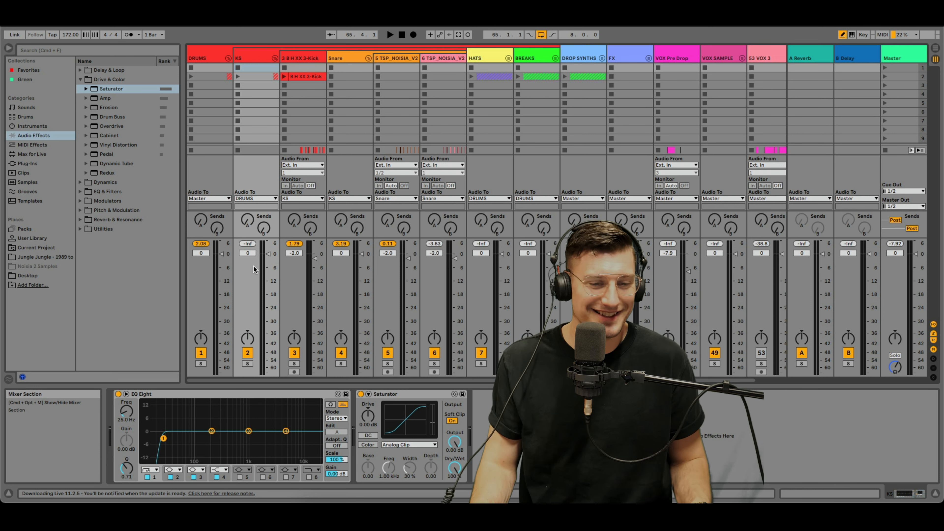
{"action": "key", "text": "space"}
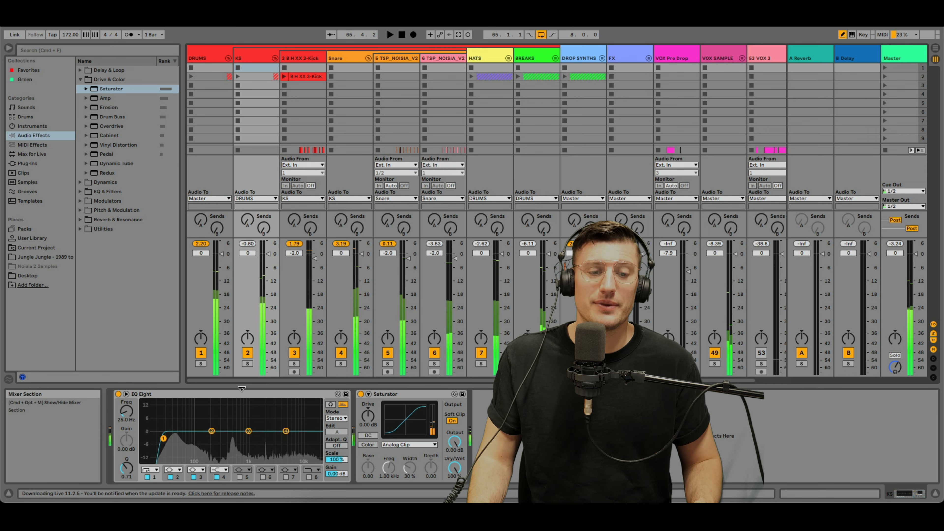
Step: Solo the HATS group and add a Saturator with Color off and Soft Clip on
{"action": "left_click", "coordinate": [248, 364]}
{"action": "left_click", "coordinate": [248, 364]}
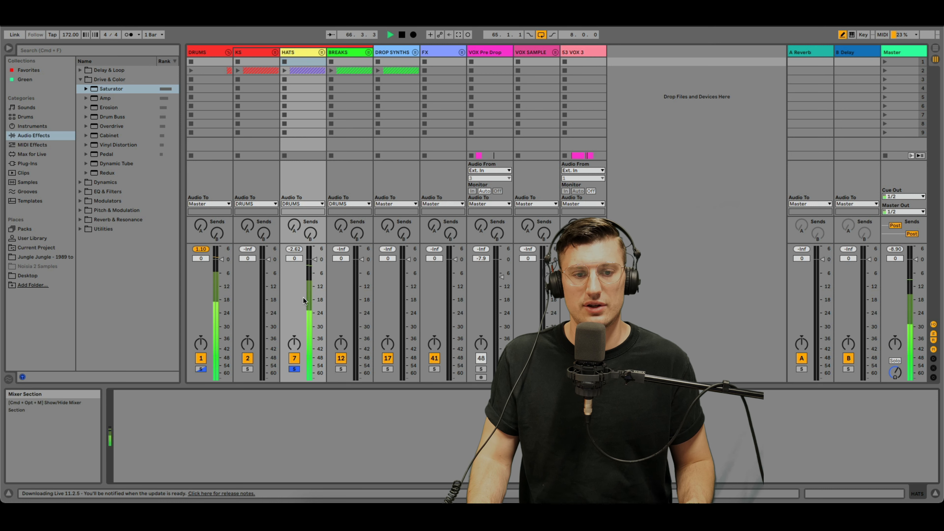
{"action": "left_click_drag", "start_coordinate": [117, 88], "coordinate": [364, 475]}
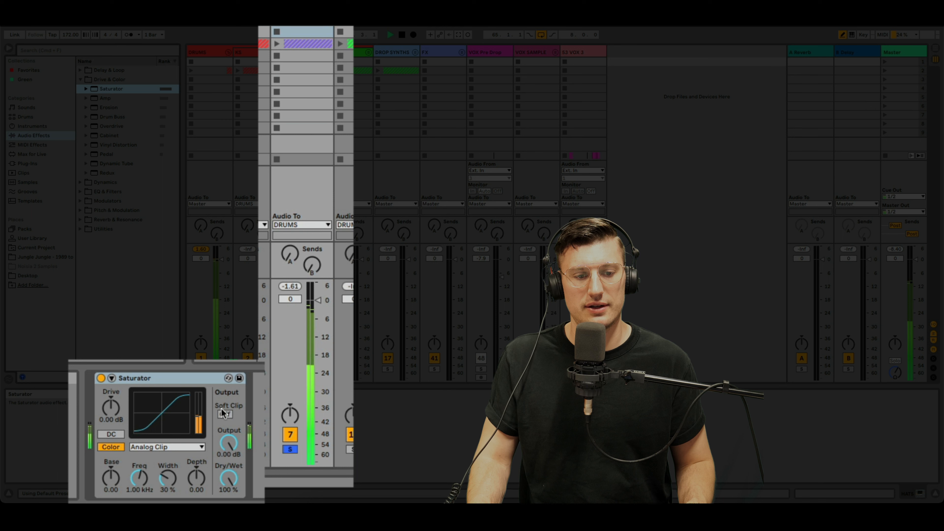
{"action": "left_click", "coordinate": [224, 414]}
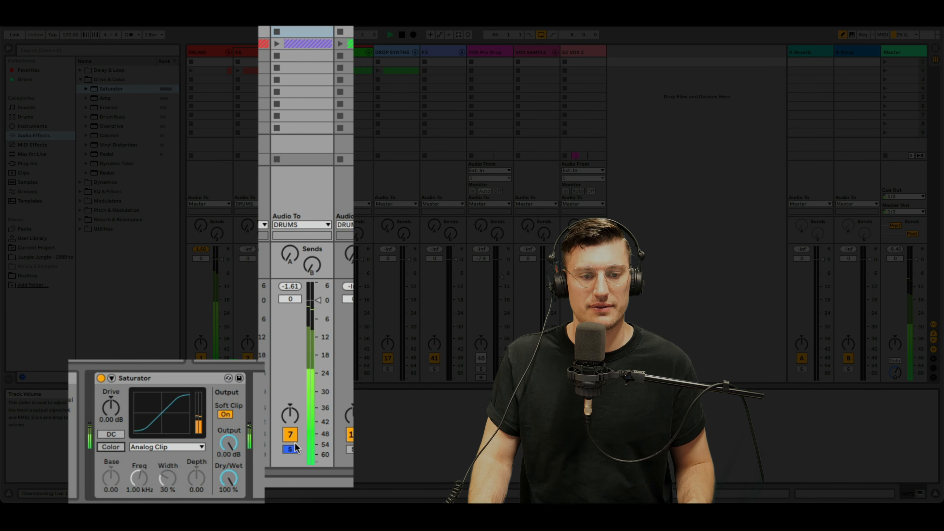
Step: Insert an EQ Eight before the HATS Saturator with band 1 as a low cut at about 288 Hz, and unsolo the group
{"action": "left_click", "coordinate": [108, 191]}
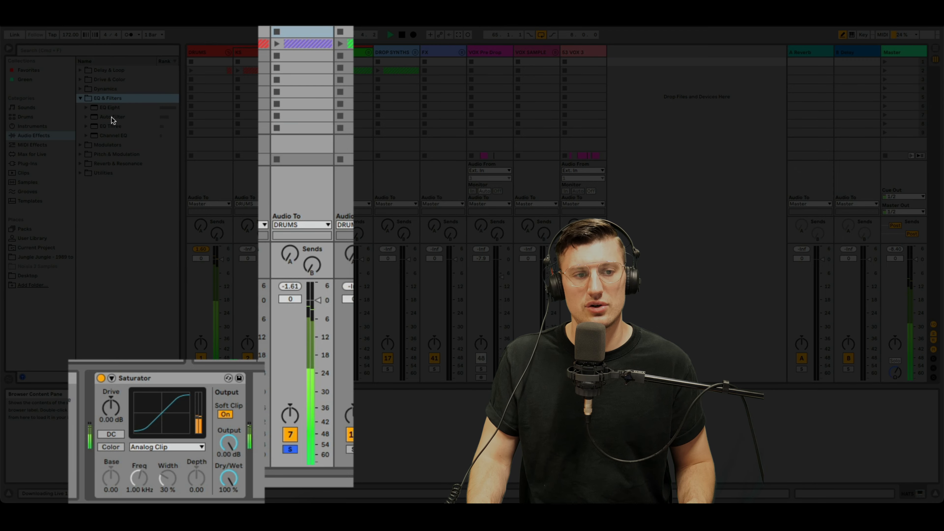
{"action": "left_click", "coordinate": [108, 110]}
{"action": "left_click_drag", "start_coordinate": [110, 107], "coordinate": [118, 436]}
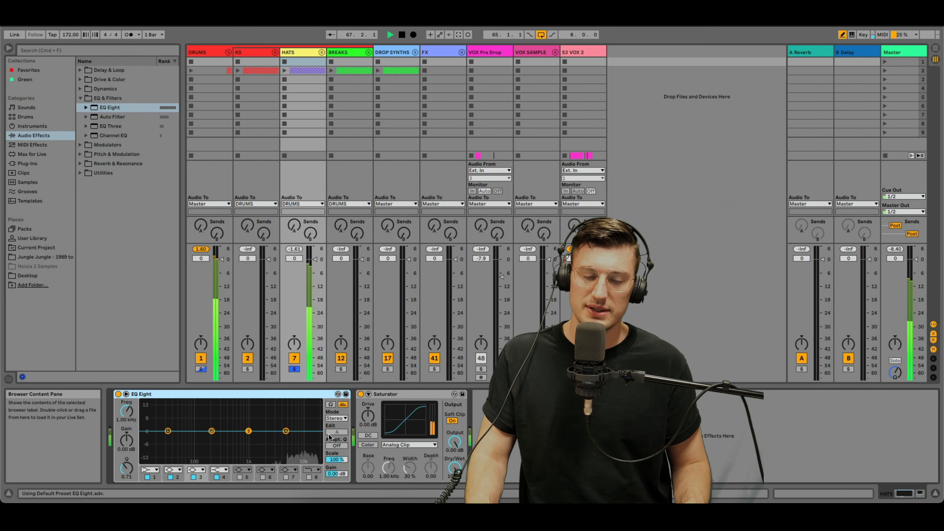
{"action": "left_click", "coordinate": [153, 470]}
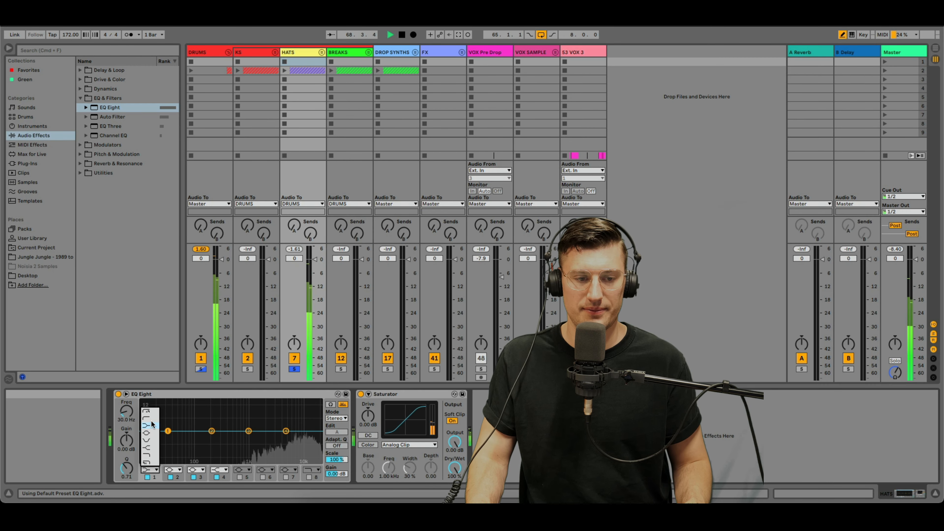
{"action": "left_click", "coordinate": [151, 420]}
{"action": "left_click_drag", "start_coordinate": [127, 411], "coordinate": [127, 392]}
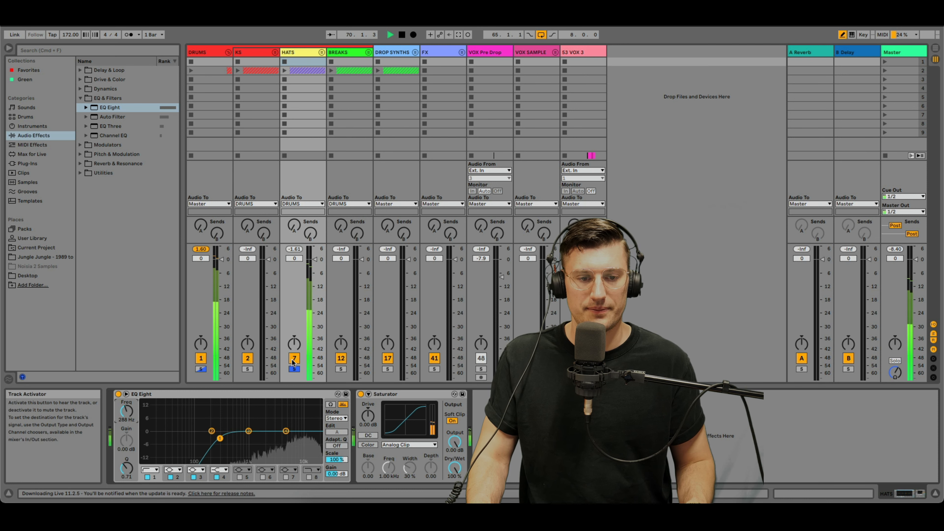
{"action": "key", "text": "space"}
{"action": "left_click", "coordinate": [294, 370]}
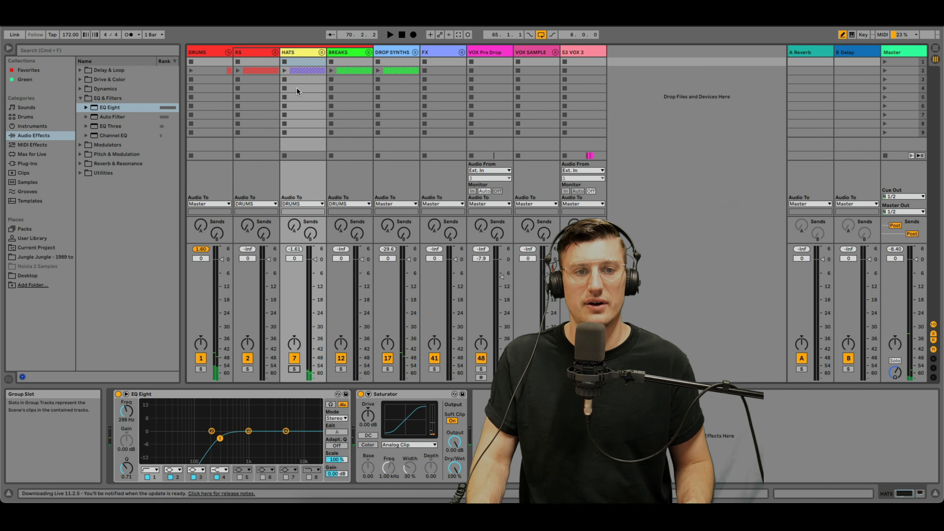
Step: Solo the BREAKS group, play the loop and add an EQ Eight to the group
{"action": "left_click", "coordinate": [346, 54]}
{"action": "left_click", "coordinate": [341, 369]}
{"action": "key", "text": "space"}
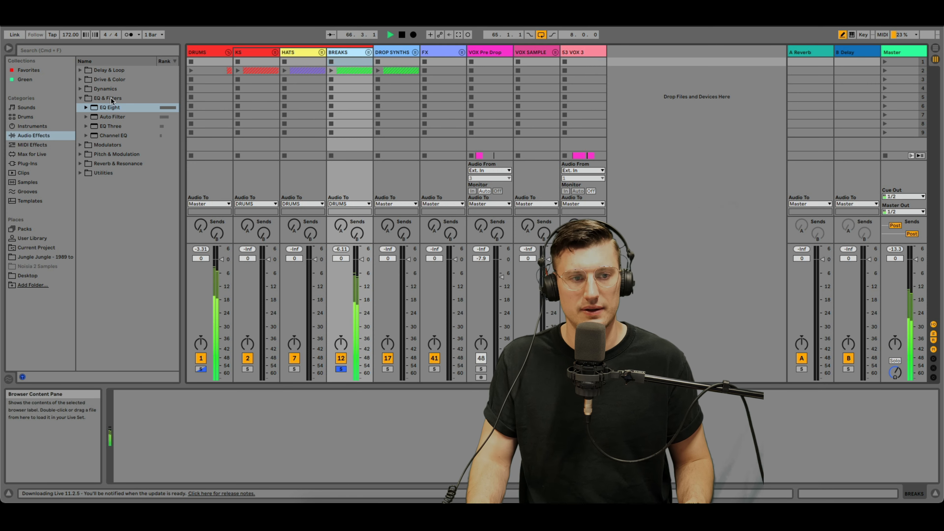
{"action": "left_click_drag", "start_coordinate": [104, 111], "coordinate": [221, 477]}
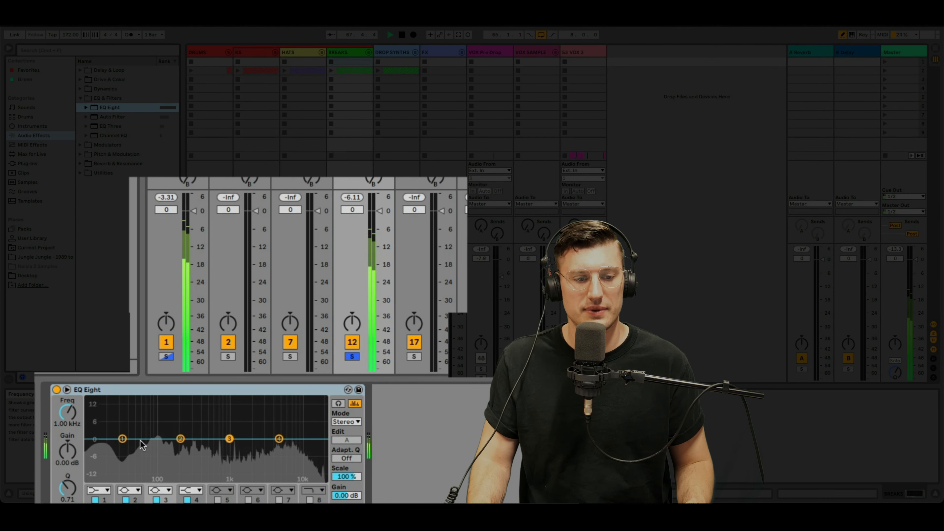
Step: Set band 1 of the BREAKS group's EQ Eight to a low cut at about 62.5 Hz
{"action": "left_click", "coordinate": [95, 489]}
{"action": "left_click", "coordinate": [99, 414]}
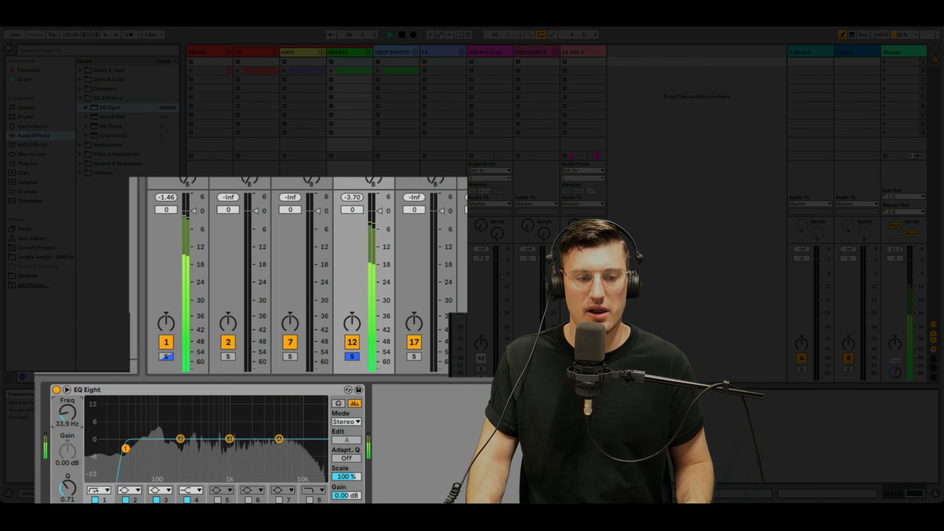
{"action": "left_click_drag", "start_coordinate": [68, 413], "coordinate": [68, 396]}
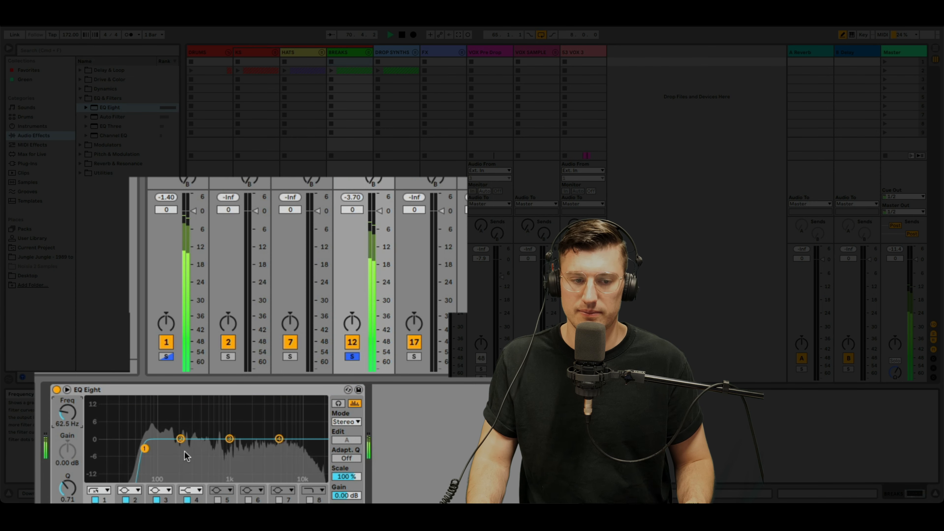
Step: Solo the KS group alongside BREAKS and try a band 2 boost of about 4.09 dB at 174 Hz on the BREAKS EQ
{"action": "left_click_drag", "start_coordinate": [181, 440], "coordinate": [180, 430]}
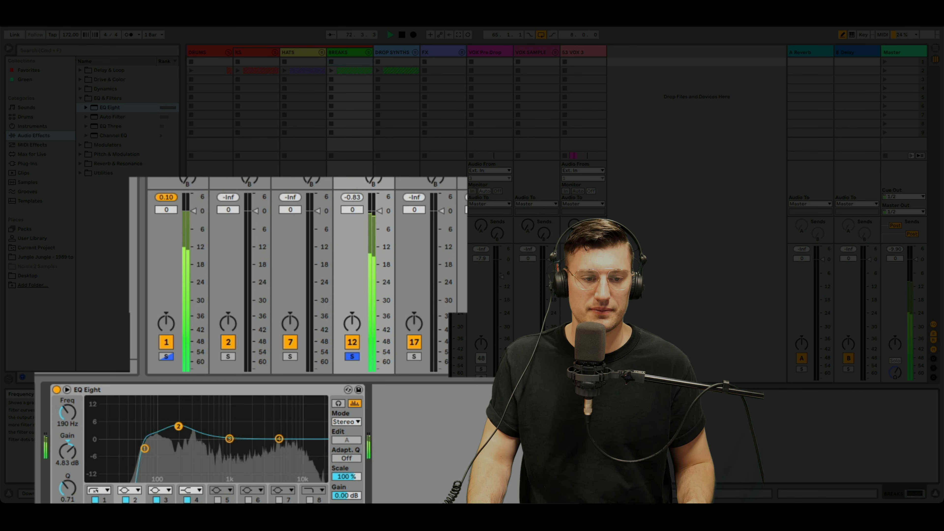
{"action": "left_click", "coordinate": [233, 355]}
{"action": "mouse_move", "coordinate": [180, 431]}
{"action": "left_mouse_down"}
{"action": "mouse_move", "coordinate": [183, 418]}
{"action": "mouse_move", "coordinate": [173, 438]}
{"action": "mouse_move", "coordinate": [178, 423]}
{"action": "mouse_move", "coordinate": [191, 424]}
{"action": "left_mouse_up"}
{"action": "key", "text": "space"}
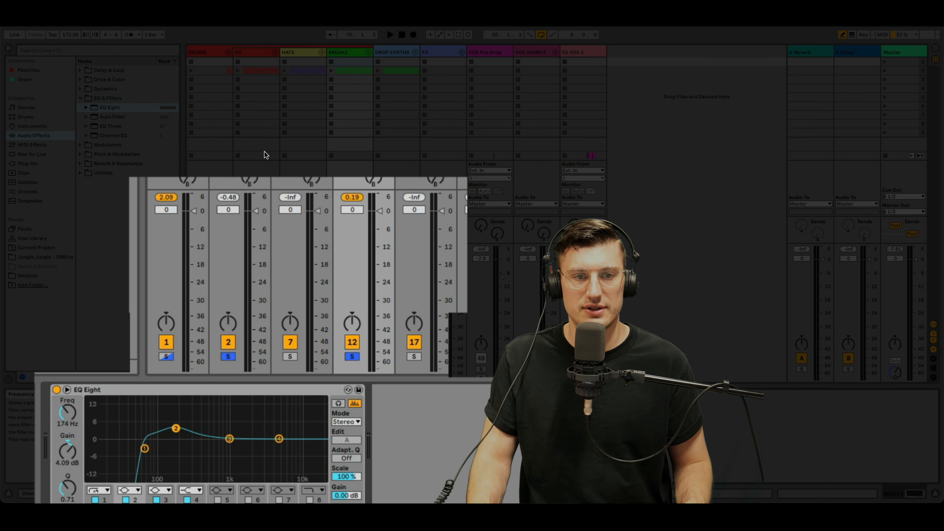
Step: Play the loop and examine the KS group's low-frequency spectrum in its EQ Eight's enlarged display
{"action": "left_click", "coordinate": [254, 50]}
{"action": "key", "text": "space"}
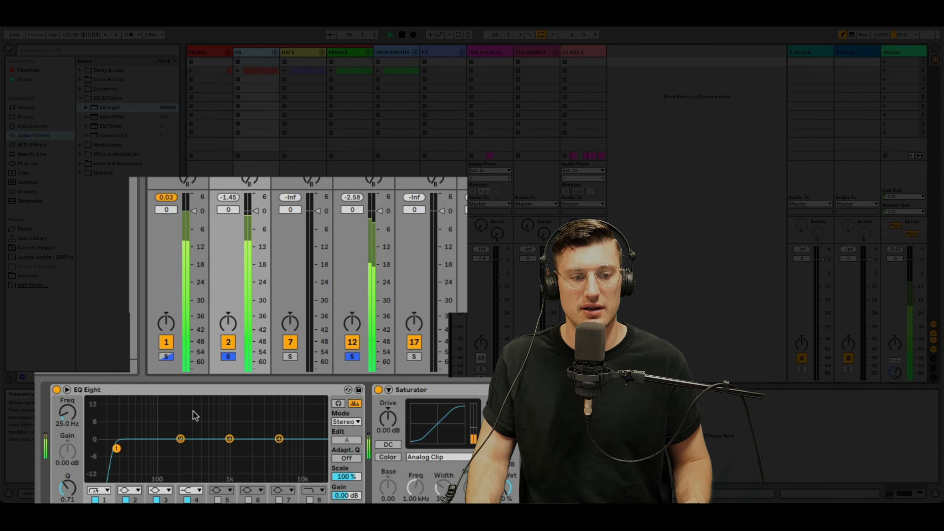
{"action": "key", "text": "space"}
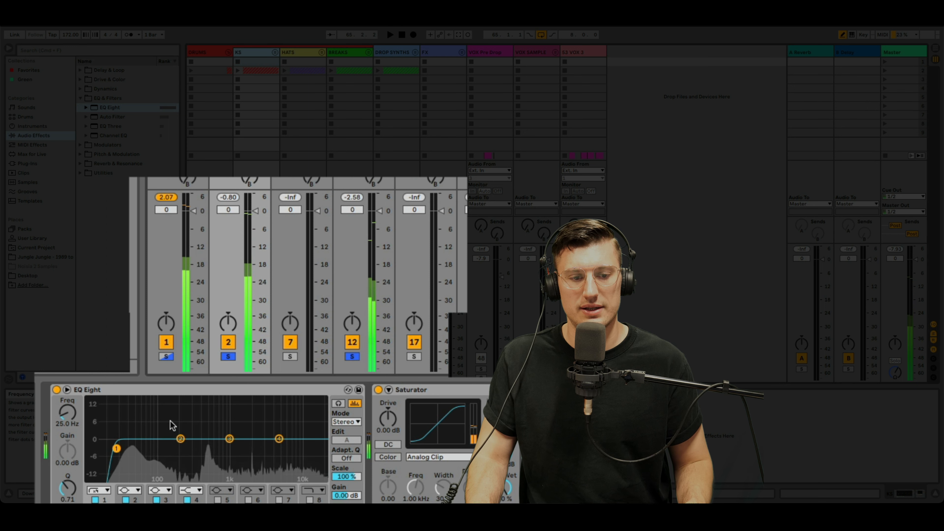
{"action": "double_click", "coordinate": [169, 421]}
{"action": "key", "text": "space"}
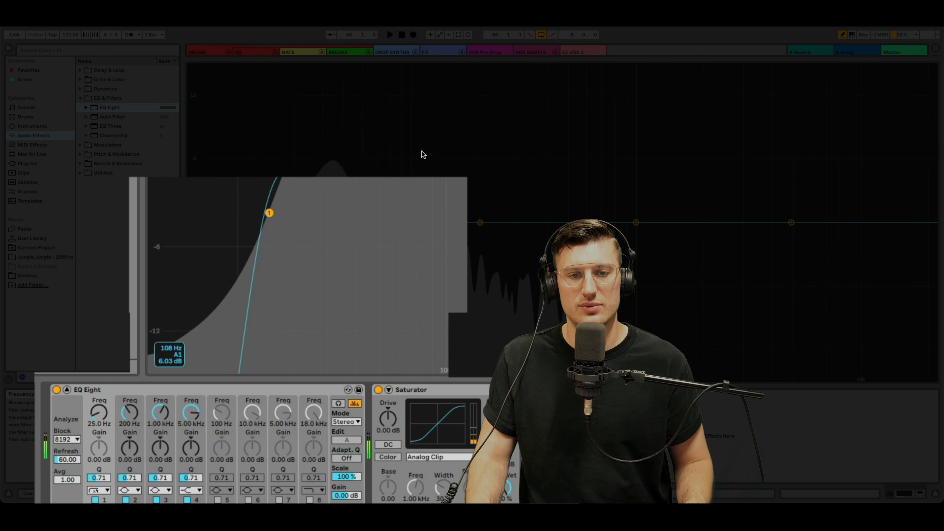
{"action": "double_click", "coordinate": [417, 154]}
Step: Reset the band 2 gain of the BREAKS group's EQ Eight to 0 dB and play the loop to check it
{"action": "left_click", "coordinate": [354, 48]}
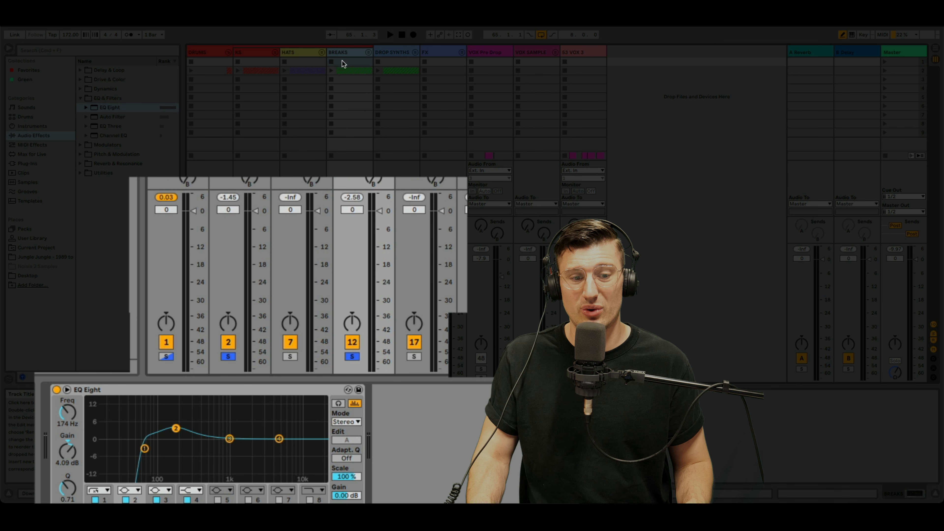
{"action": "left_click", "coordinate": [73, 453]}
{"action": "key", "text": "Delete"}
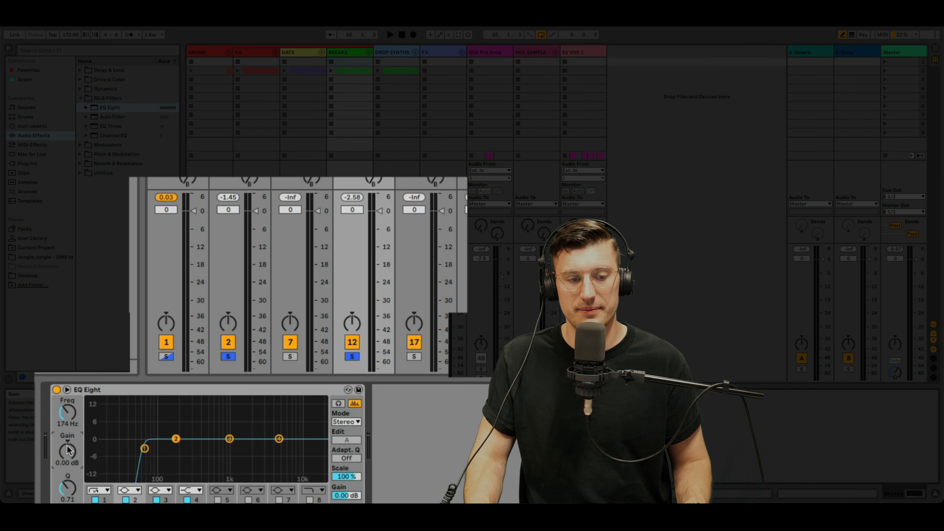
{"action": "key", "text": "space"}
{"action": "key", "text": "space"}
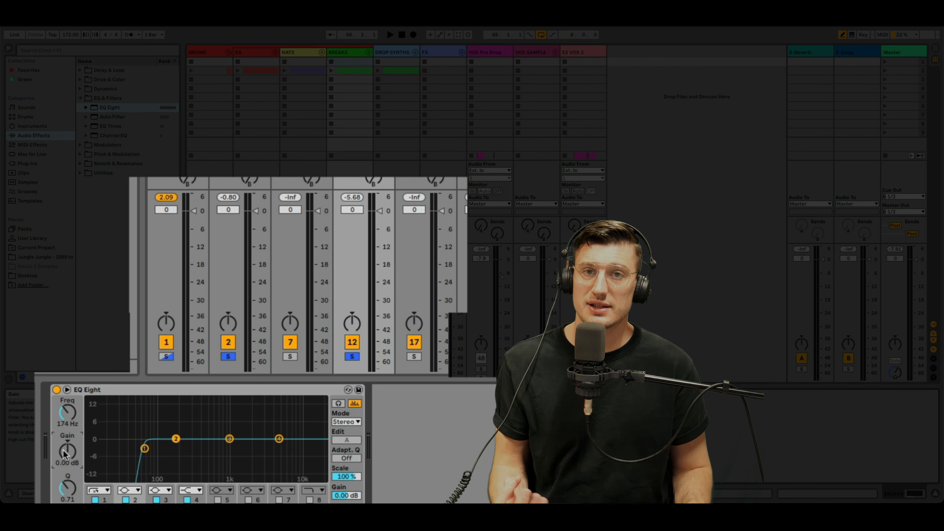
Step: Add a gentle high-shelf boost with band 4 of the BREAKS EQ at about 2.78 kHz and 1.61 dB while the loop plays
{"action": "key", "text": "space"}
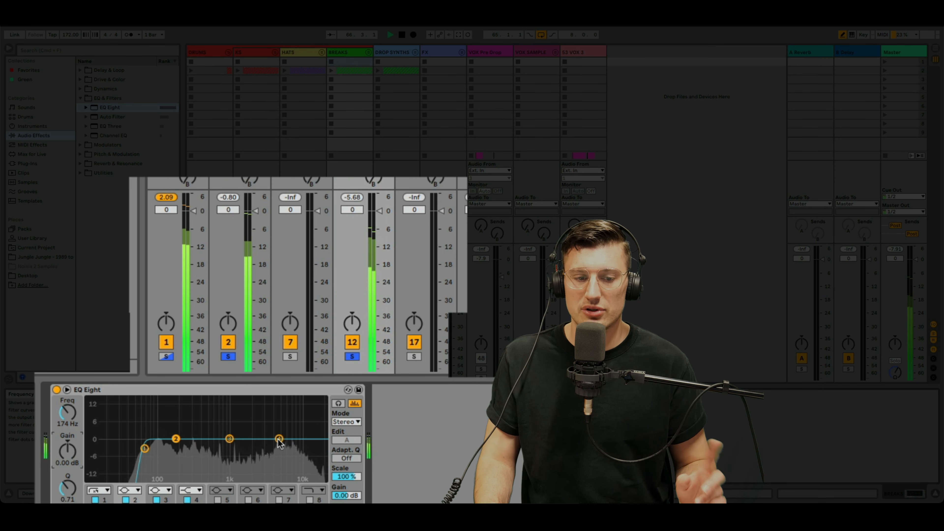
{"action": "left_click_drag", "start_coordinate": [278, 439], "coordinate": [256, 433]}
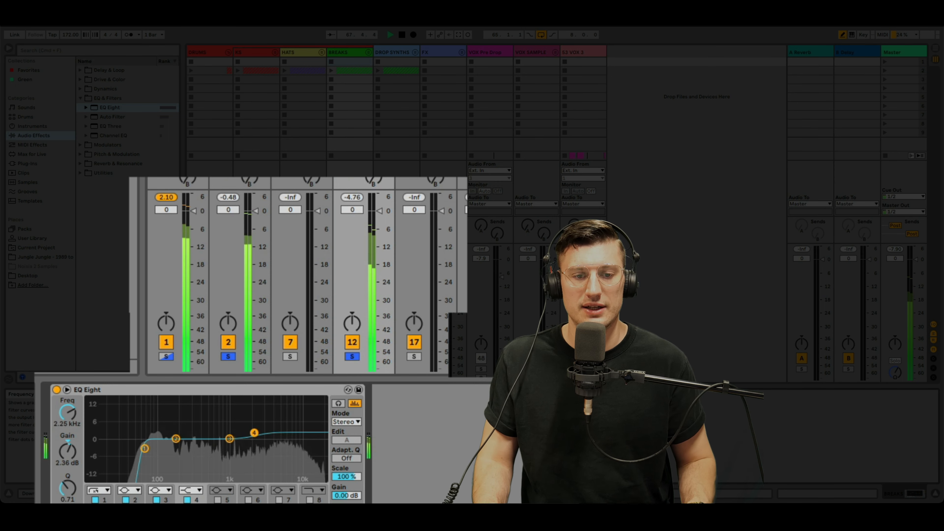
{"action": "key", "text": "space"}
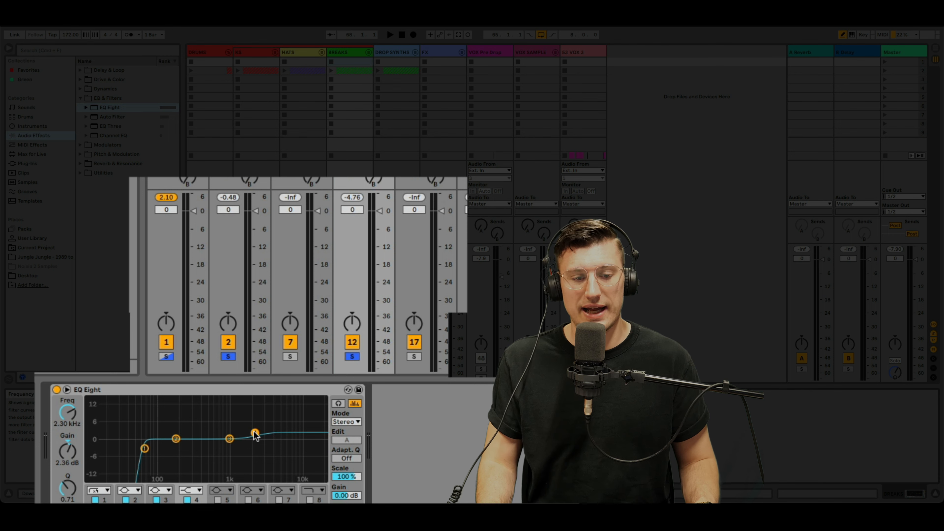
{"action": "key", "text": "space"}
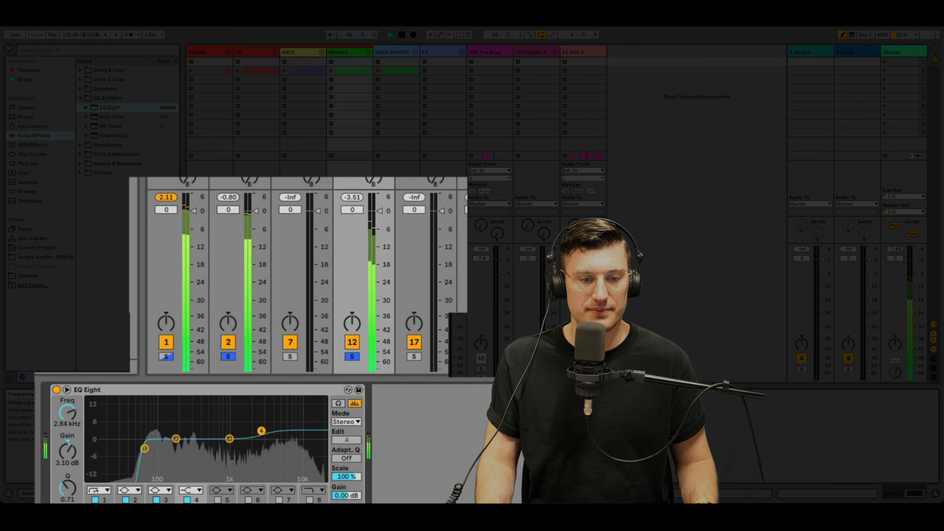
{"action": "left_click_drag", "start_coordinate": [259, 435], "coordinate": [261, 435]}
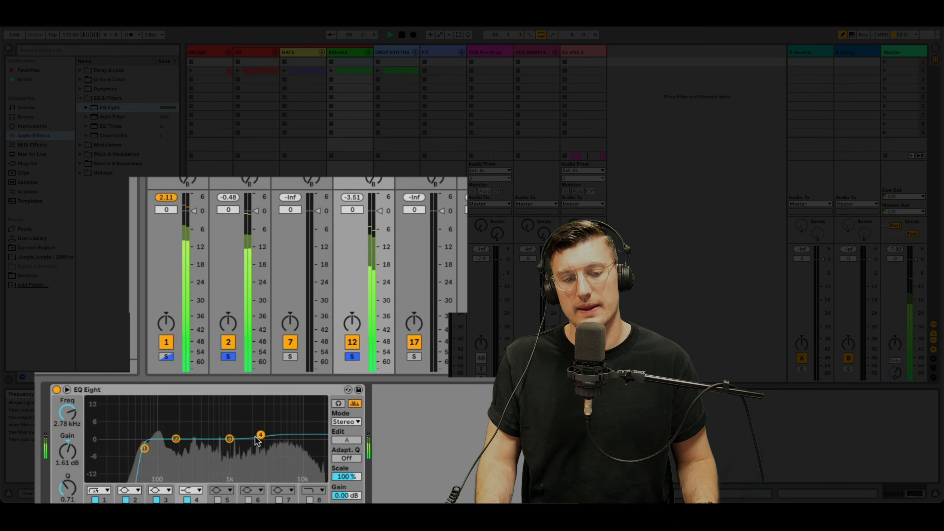
{"action": "key", "text": "space"}
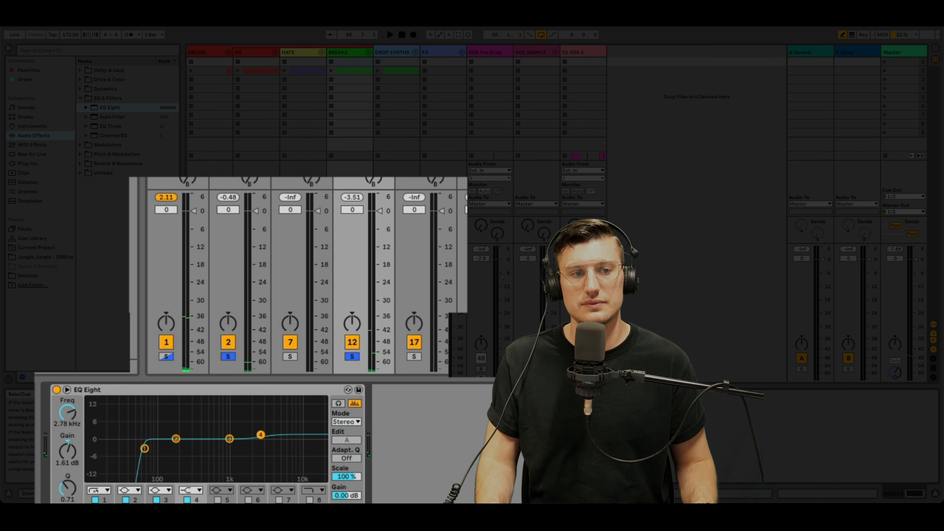
Step: Add a Saturator after the BREAKS group's EQ Eight with Color off and Soft Clip on
{"action": "left_click", "coordinate": [122, 89]}
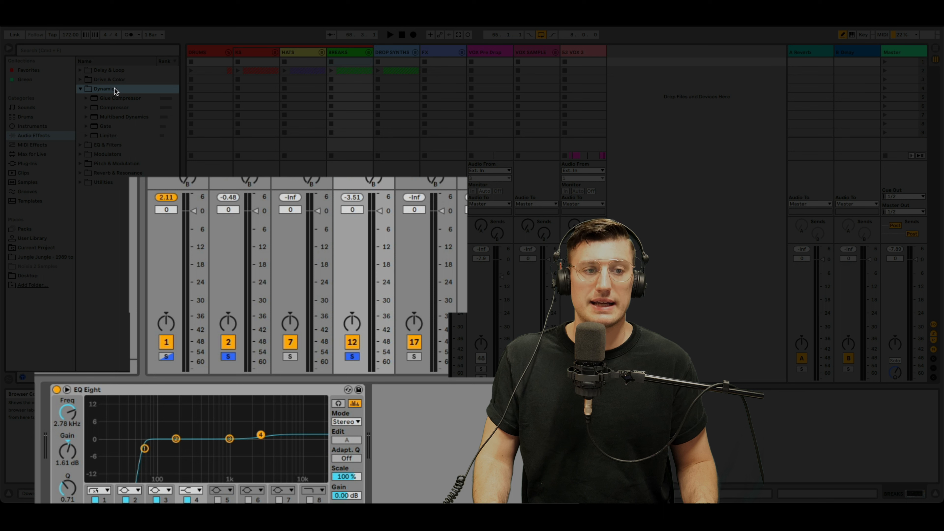
{"action": "left_click", "coordinate": [118, 82]}
{"action": "left_click_drag", "start_coordinate": [114, 88], "coordinate": [428, 428]}
{"action": "left_click", "coordinate": [499, 425]}
Step: Play the loop and compare the BREAKS group's peak level with its Saturator bypassed and enabled
{"action": "key", "text": "space"}
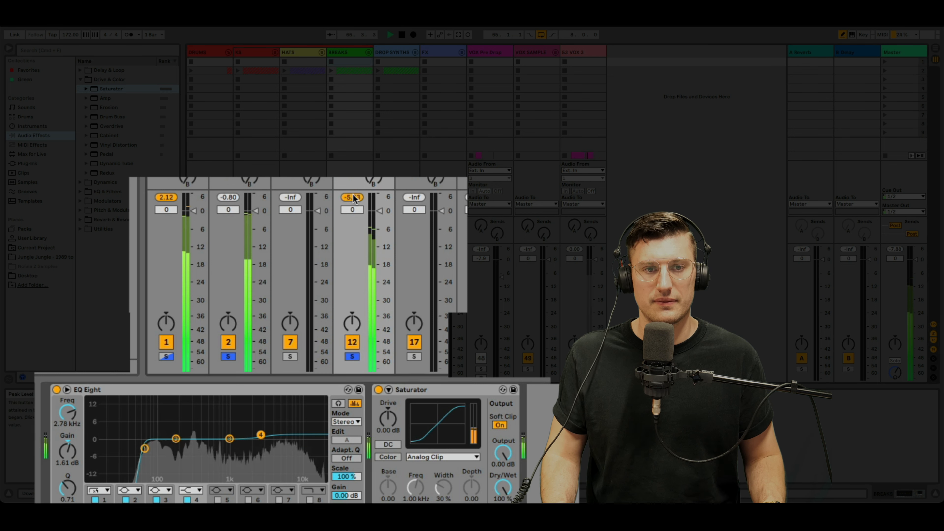
{"action": "left_click", "coordinate": [379, 390]}
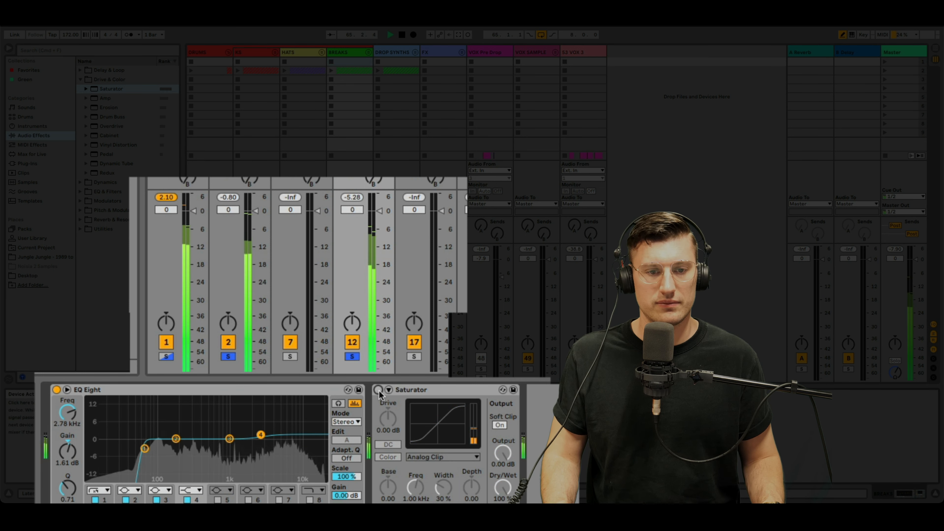
{"action": "left_click", "coordinate": [379, 390]}
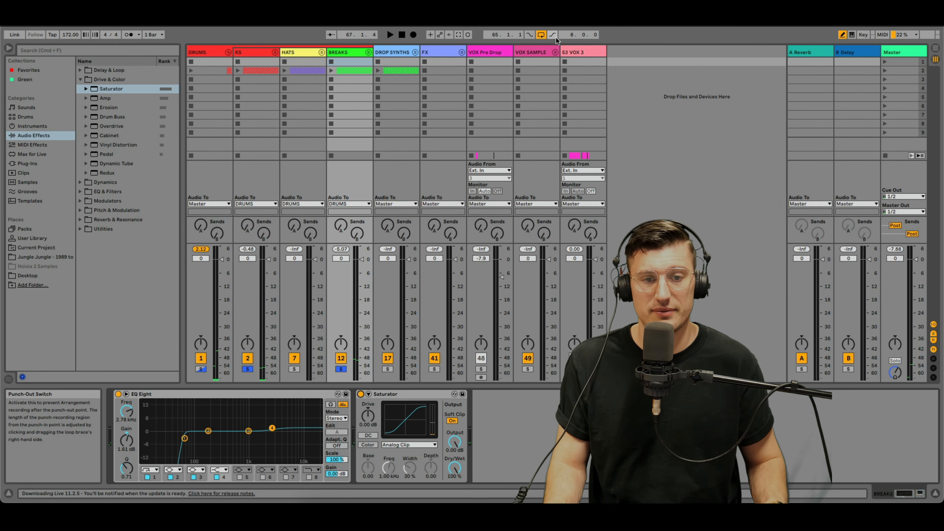
Step: Unsolo the BREAKS and KS groups and solo the whole DRUMS group, showing its devices
{"action": "left_click", "coordinate": [342, 370]}
{"action": "left_click", "coordinate": [248, 369]}
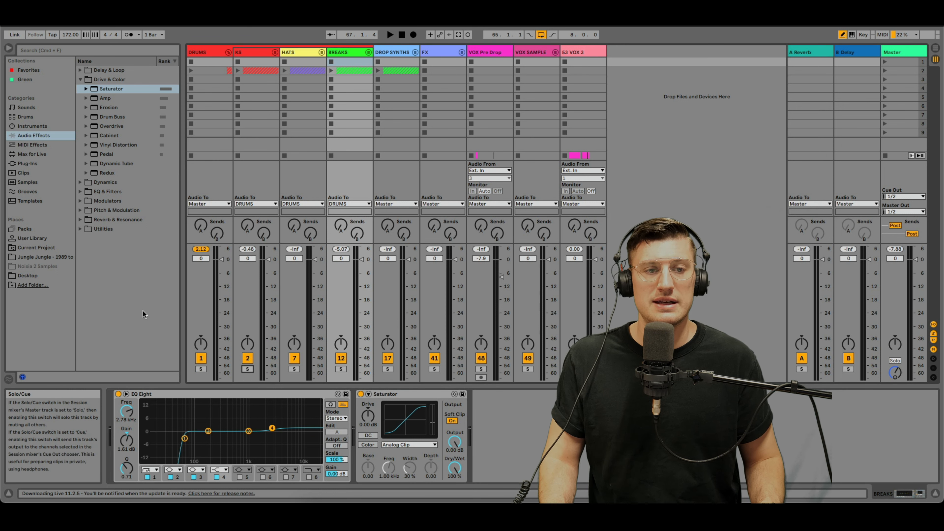
{"action": "left_click", "coordinate": [200, 369]}
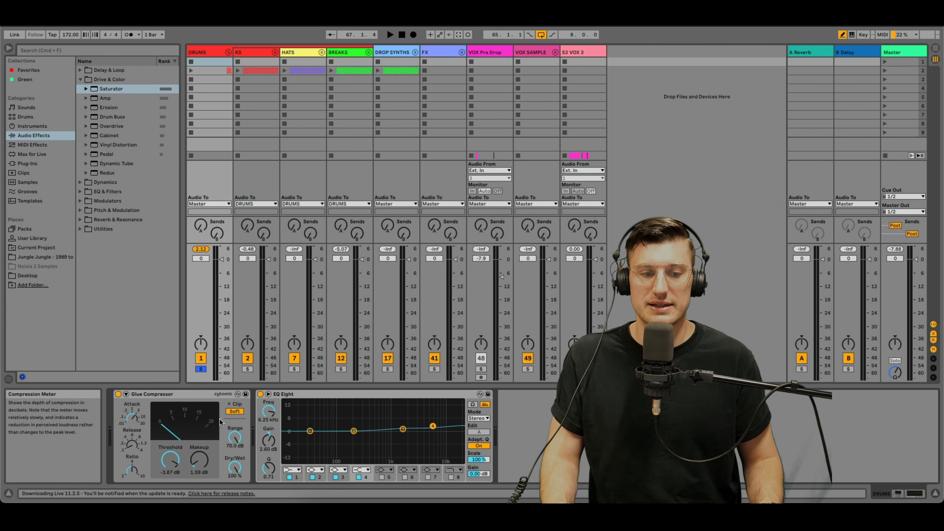
Step: Play the DRUMS group and measure its peak level with the Glue Compressor's Soft clipping on ahead of the EQ Eight
{"action": "left_click", "coordinate": [235, 411]}
{"action": "key", "text": "space"}
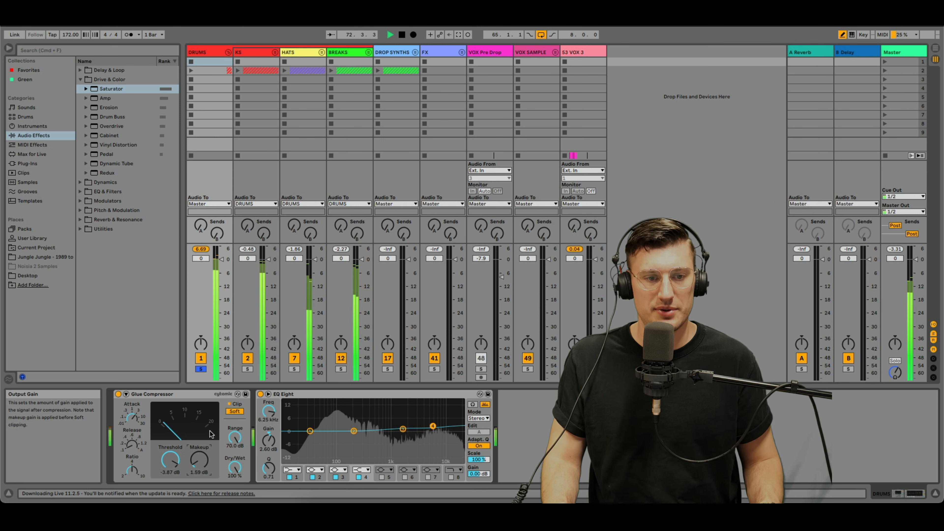
{"action": "left_click", "coordinate": [200, 249]}
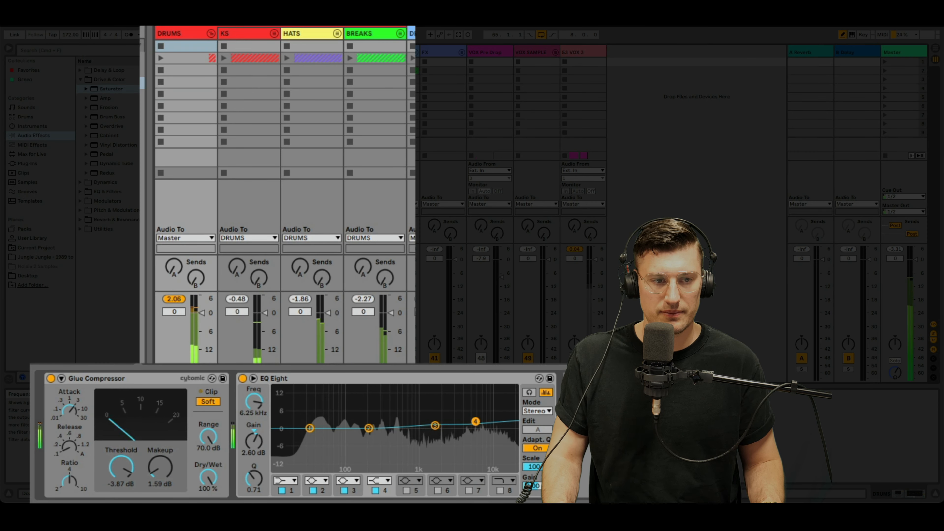
{"action": "key", "text": "space"}
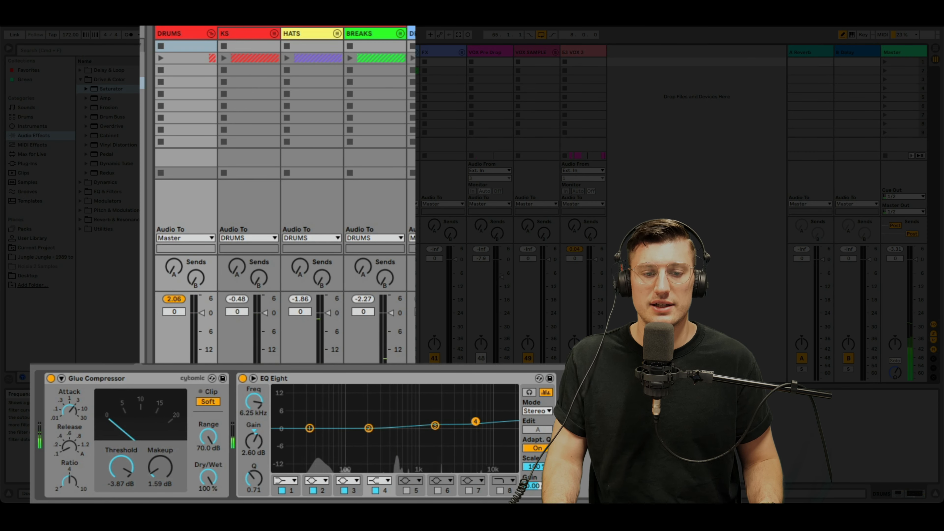
Step: Move the DRUMS group's EQ Eight before the Glue Compressor and play the loop
{"action": "left_click_drag", "start_coordinate": [297, 378], "coordinate": [98, 428]}
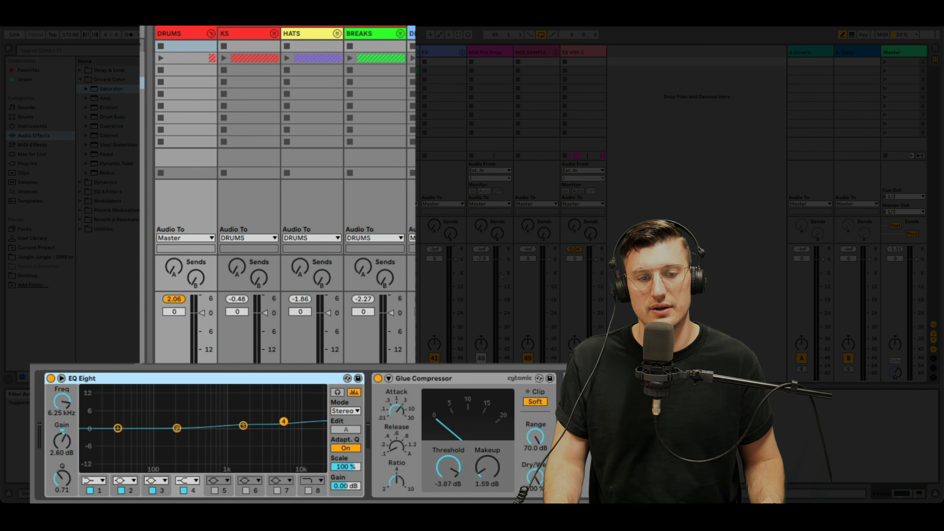
{"action": "key", "text": "space"}
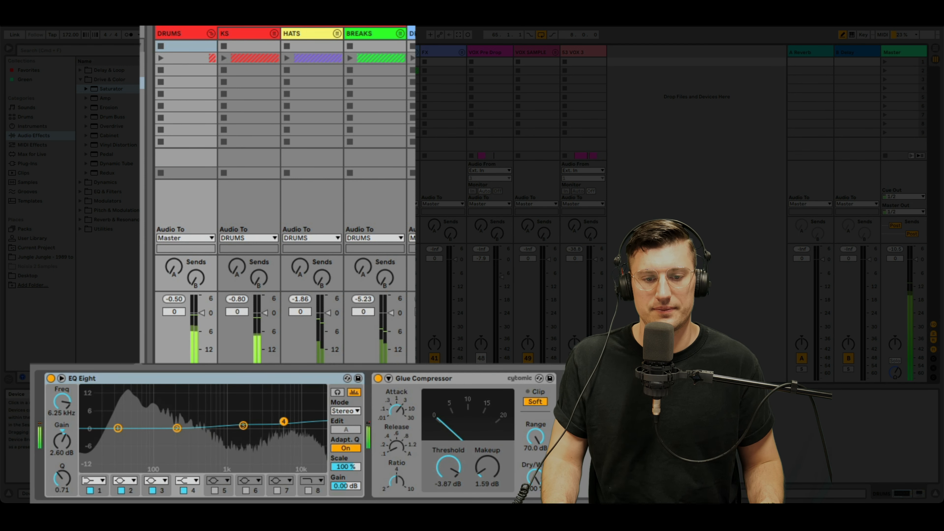
Step: Turn off the Glue Compressor's Soft clipping on the DRUMS group and measure the group's peak level
{"action": "left_click", "coordinate": [529, 404]}
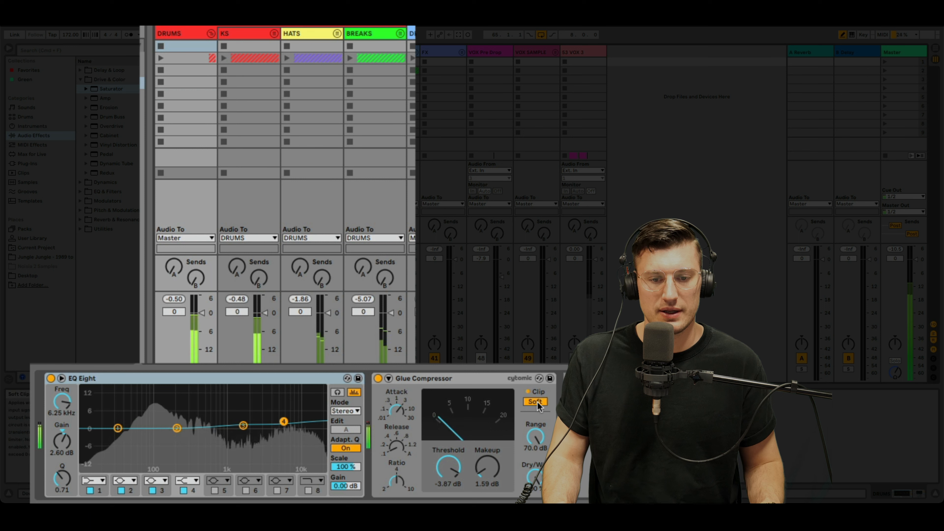
{"action": "key", "text": "space"}
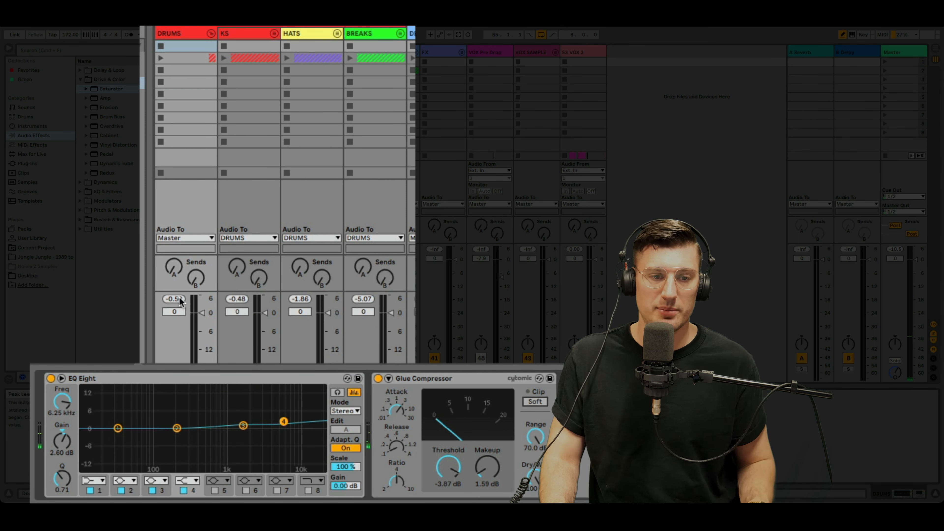
{"action": "key", "text": "space"}
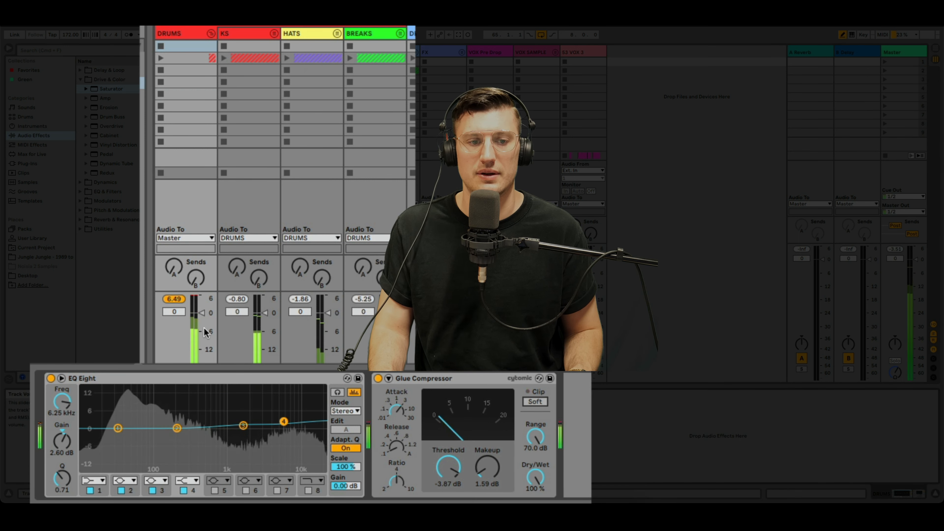
{"action": "key", "text": "space"}
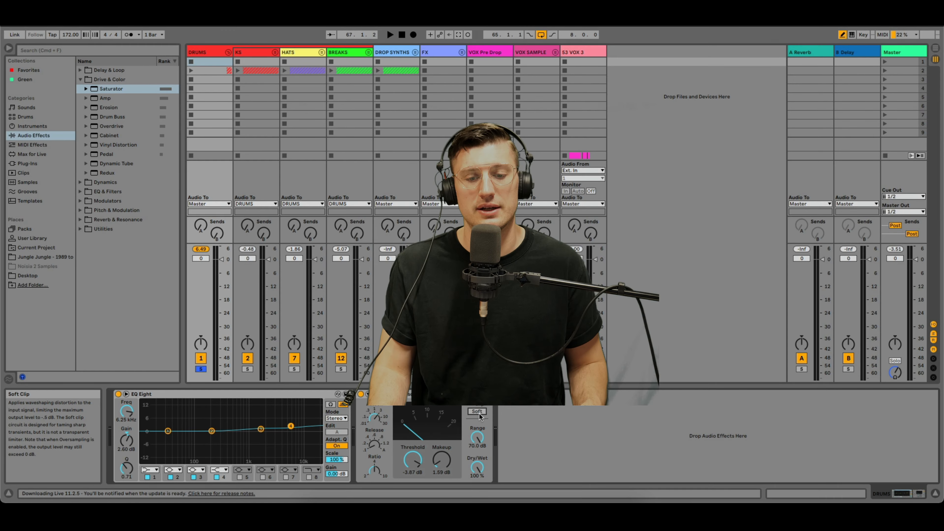
Step: Compare the DRUMS group's sound and peak level with the Glue Compressor's Soft clipping on and off
{"action": "key", "text": "space"}
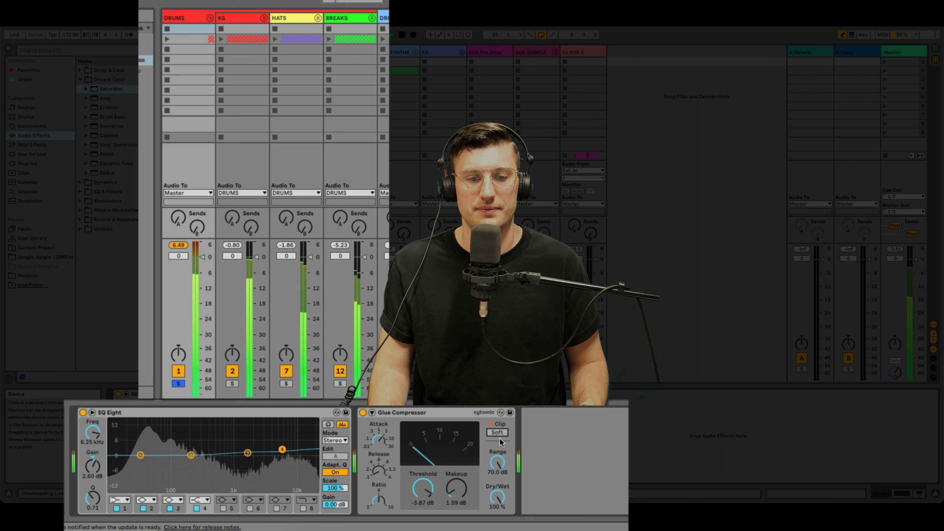
{"action": "left_click", "coordinate": [501, 433]}
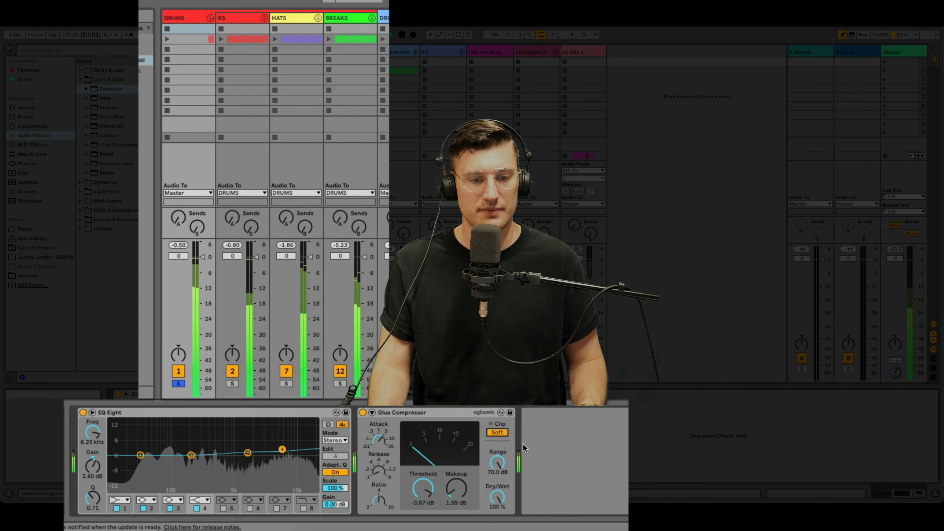
{"action": "key", "text": "space"}
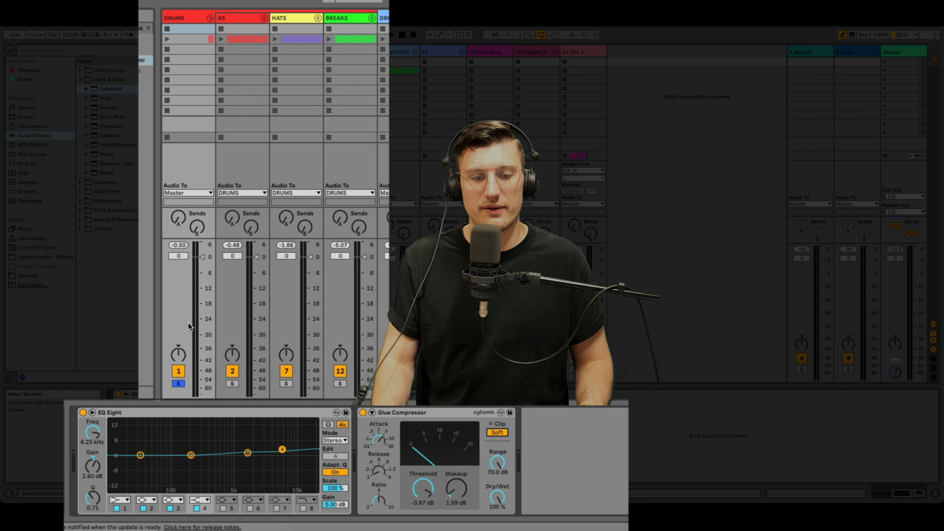
{"action": "left_click", "coordinate": [498, 432]}
{"action": "key", "text": "space"}
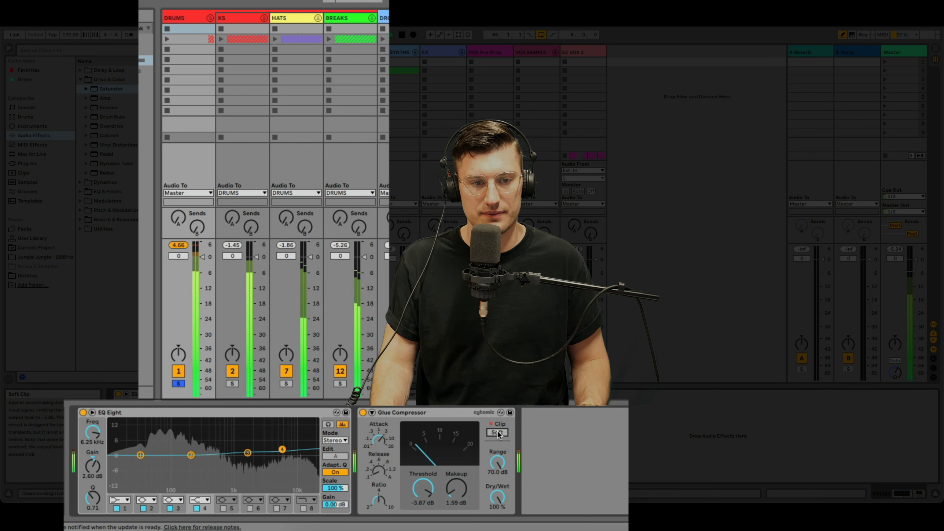
Step: Turn the DRUMS group's Glue Compressor Soft clipping back on, reset the peak read-out, measure the group's peak level and stop playback
{"action": "left_click", "coordinate": [498, 433]}
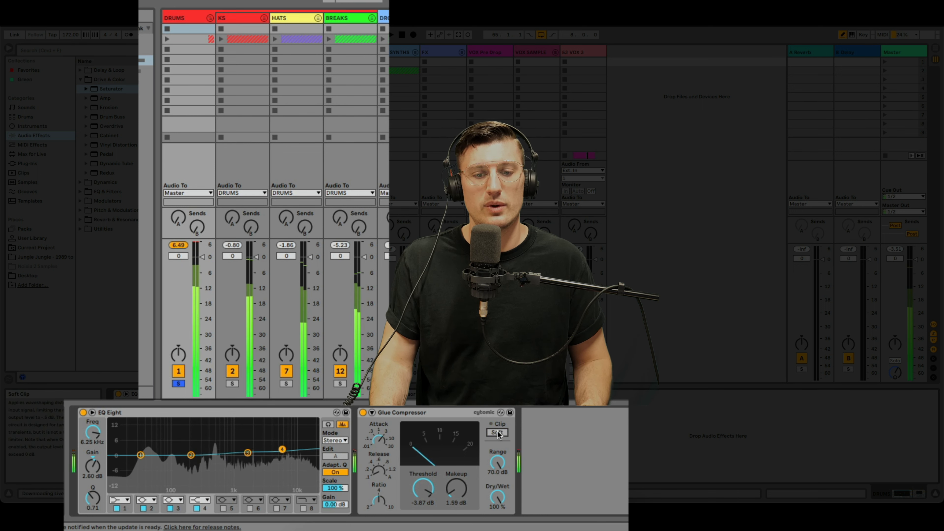
{"action": "left_click_drag", "start_coordinate": [195, 260], "coordinate": [195, 270]}
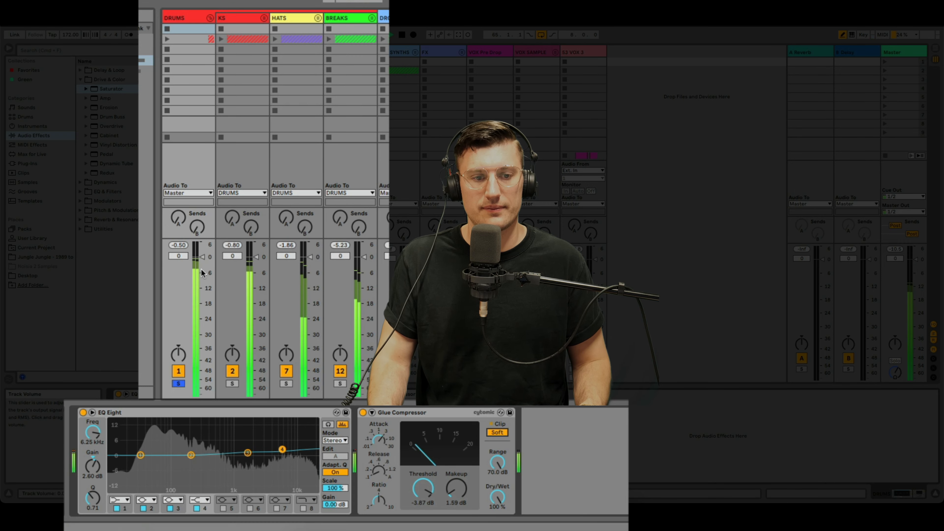
{"action": "key", "text": "space"}
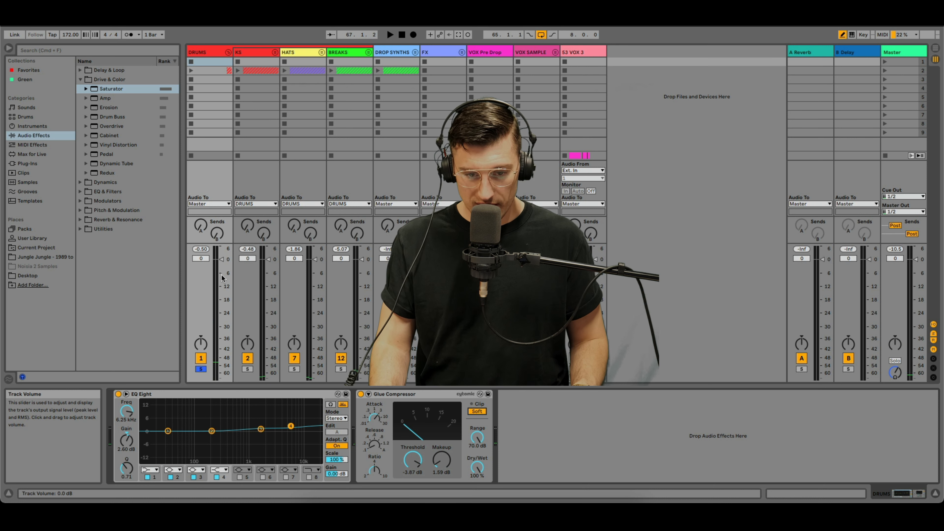
Step: Unsolo and fold the DRUMS group, and mute it with its volume at -inf
{"action": "left_click", "coordinate": [201, 369]}
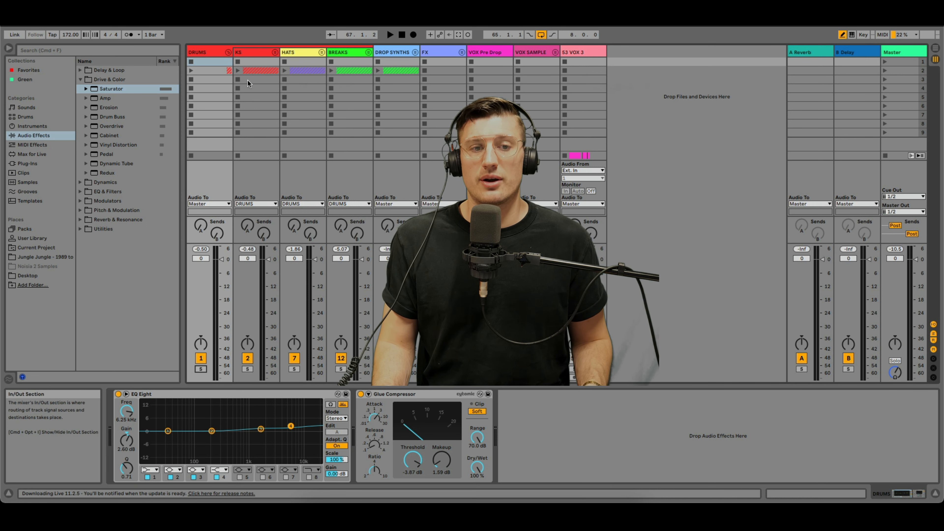
{"action": "left_click", "coordinate": [229, 52]}
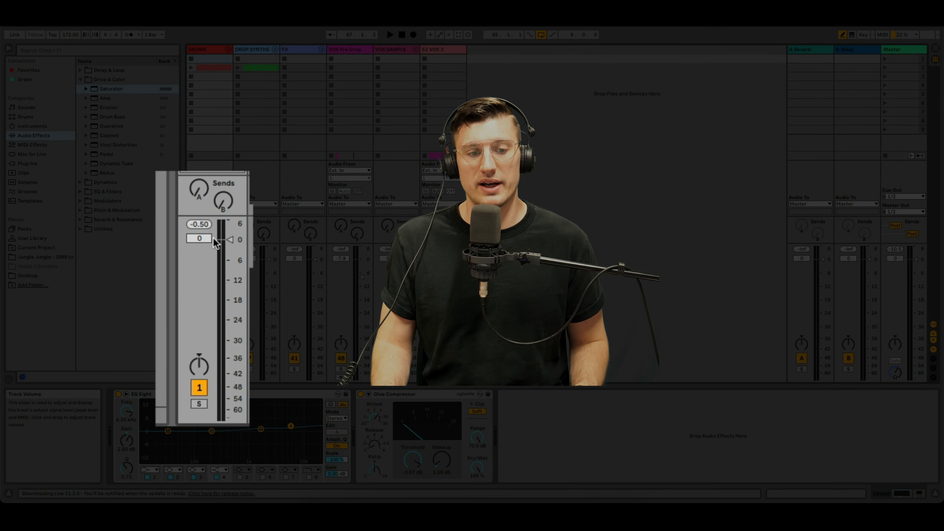
{"action": "left_click", "coordinate": [201, 358]}
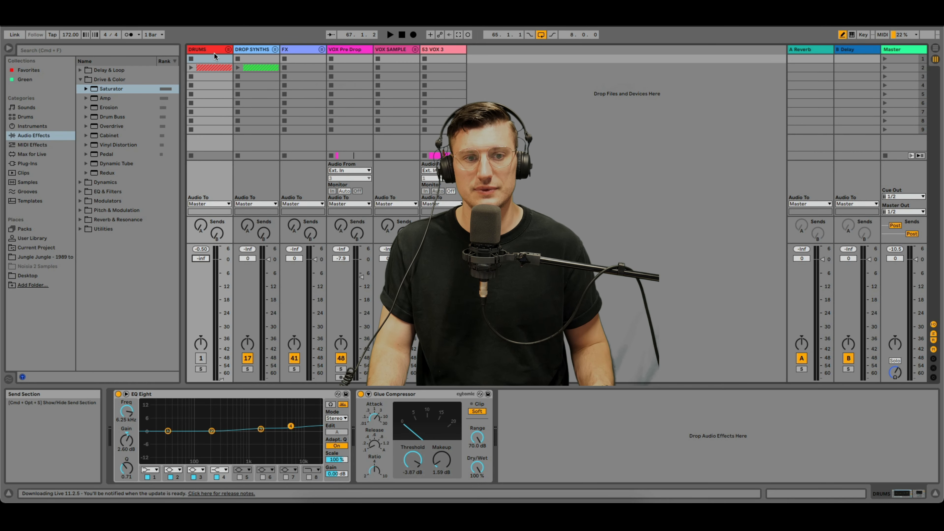
Step: Unfold the DROP SYNTHS group and switch to the Arrangement View
{"action": "left_click", "coordinate": [259, 50]}
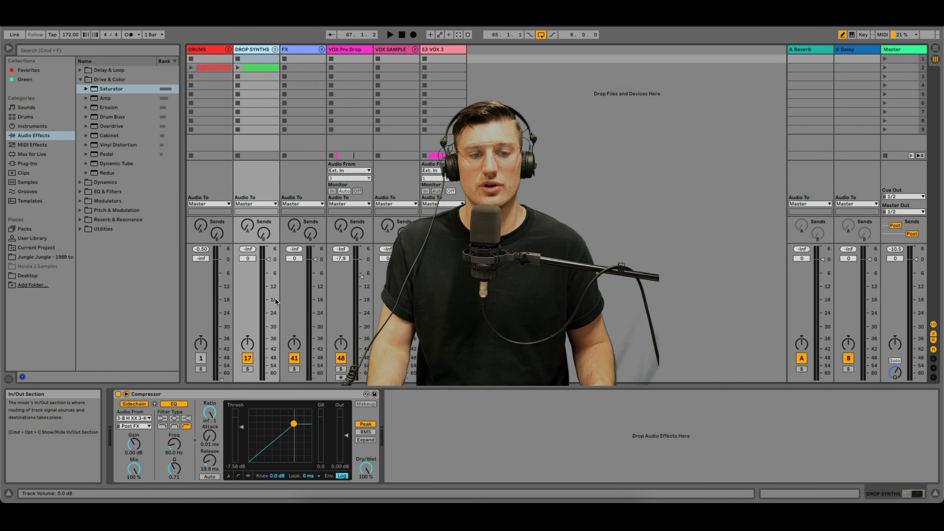
{"action": "left_click", "coordinate": [276, 49]}
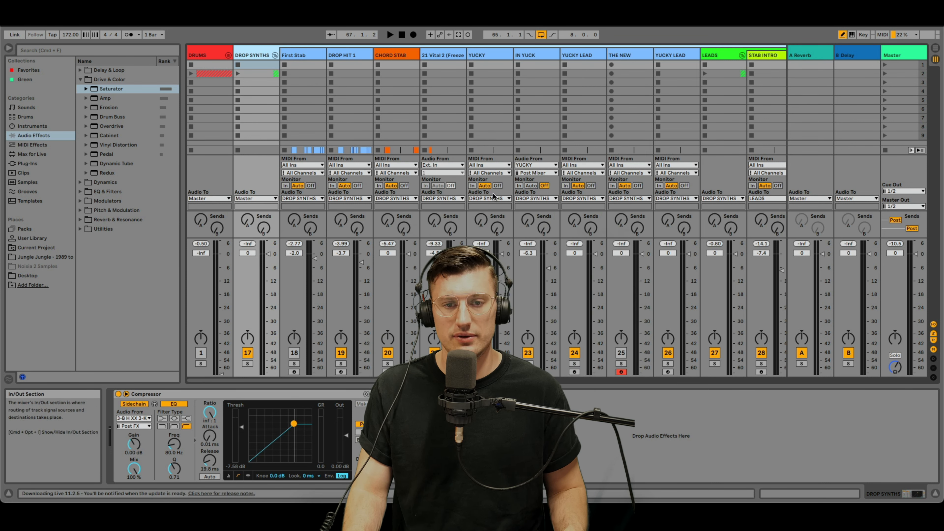
{"action": "key", "text": "Tab"}
Step: Delete the muted First Stab and THE NEW tracks from the DROP SYNTHS group
{"action": "left_click", "coordinate": [807, 182]}
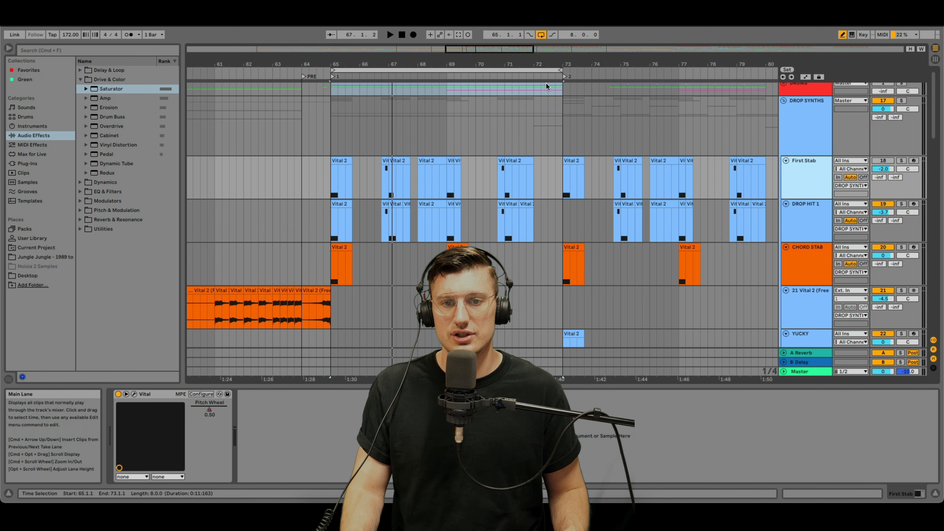
{"action": "key", "text": "minus"}
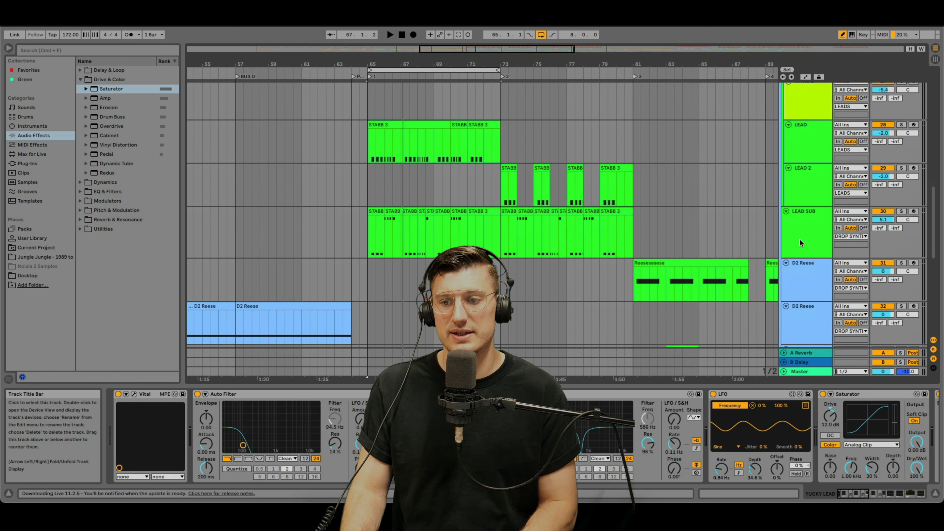
{"action": "scroll", "coordinate": [801, 243], "scroll_direction": "down", "scroll_amount": 5}
{"action": "scroll", "coordinate": [806, 212], "scroll_direction": "up", "scroll_amount": 10}
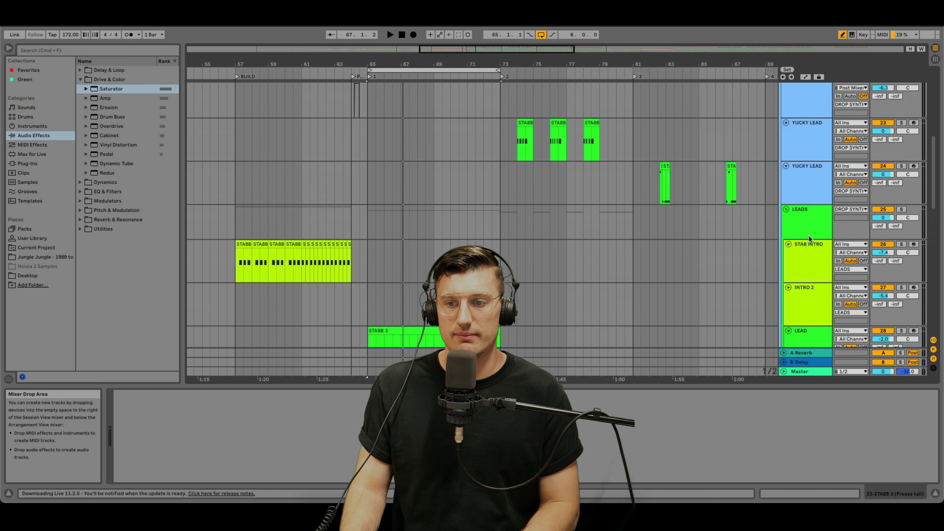
Step: Move the CHORD STAB track above DROP HIT 1 and group the two tracks as HIT
{"action": "left_click_drag", "start_coordinate": [513, 60], "coordinate": [514, 67]}
{"action": "left_click", "coordinate": [814, 227]}
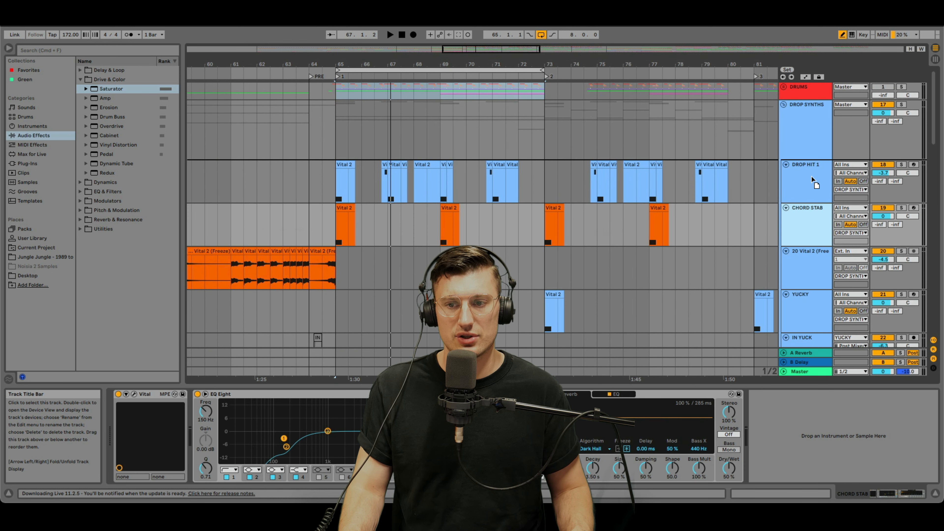
{"action": "left_click_drag", "start_coordinate": [814, 227], "coordinate": [810, 174]}
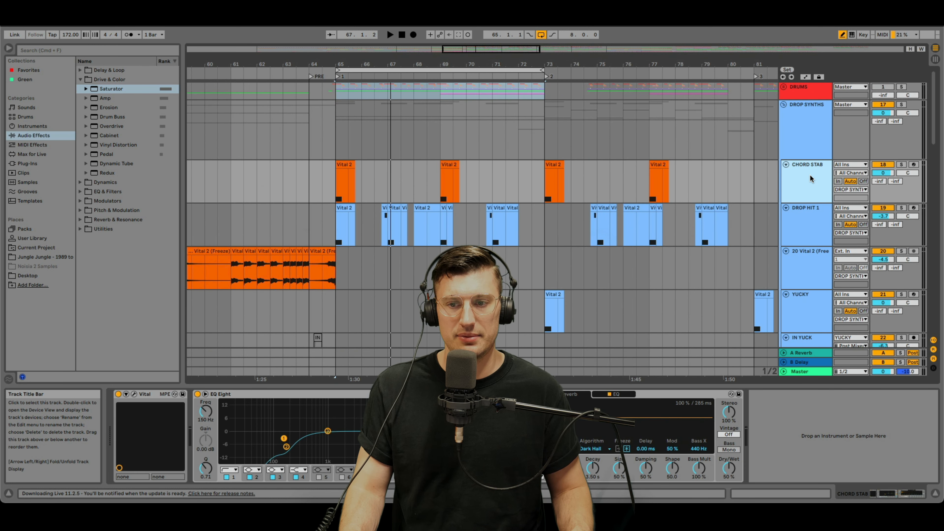
{"action": "left_click", "coordinate": [816, 210], "text": "shift"}
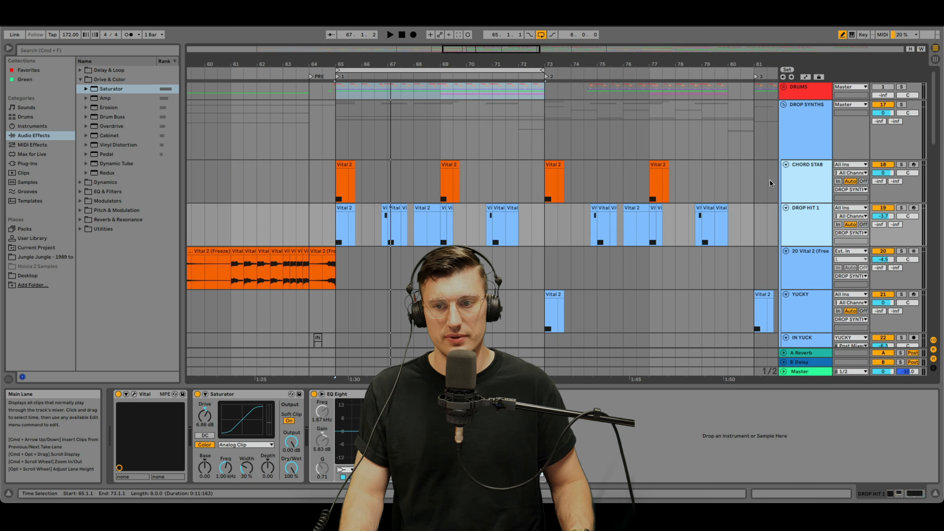
{"action": "key", "text": "super+g"}
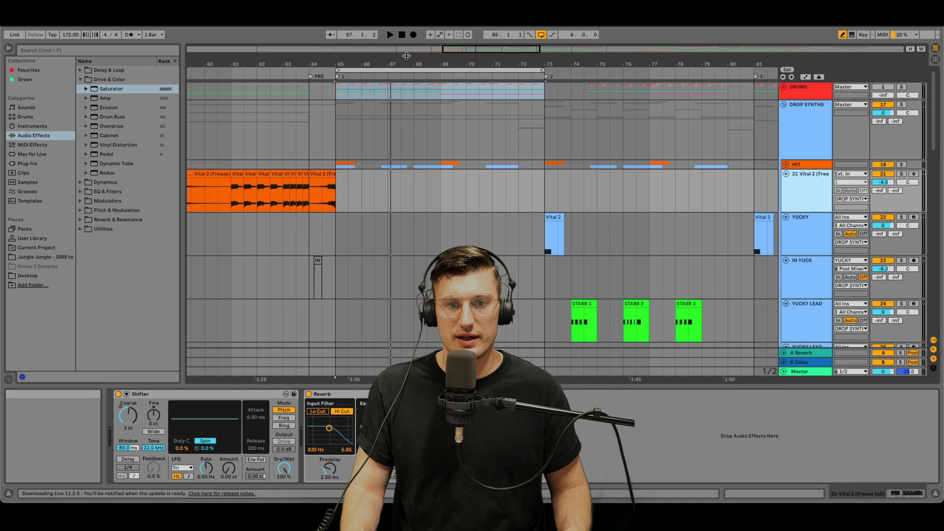
Step: Rename the frozen Vital 2 track as Pre Drop and group the YUCKY and IN YUCK tracks as Alien sounds
{"action": "left_click_drag", "start_coordinate": [406, 55], "coordinate": [562, 138]}
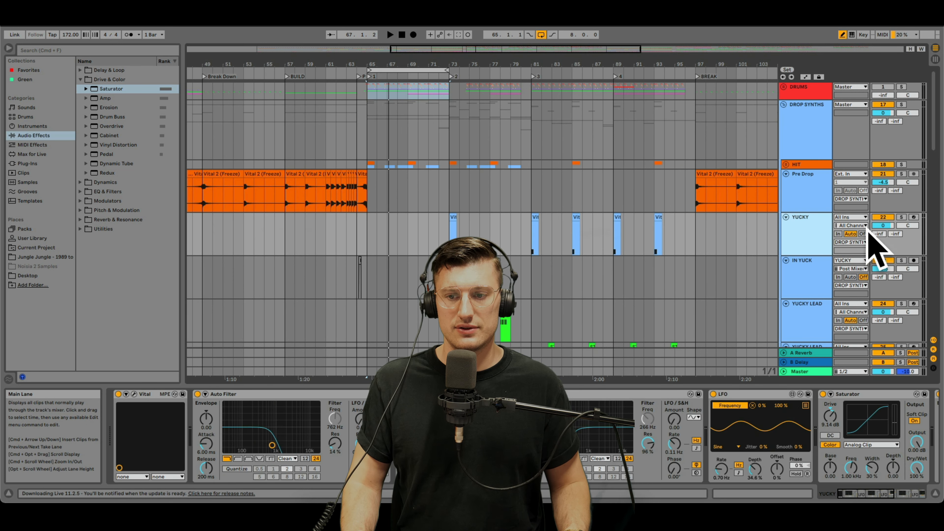
{"action": "left_click", "coordinate": [811, 283]}
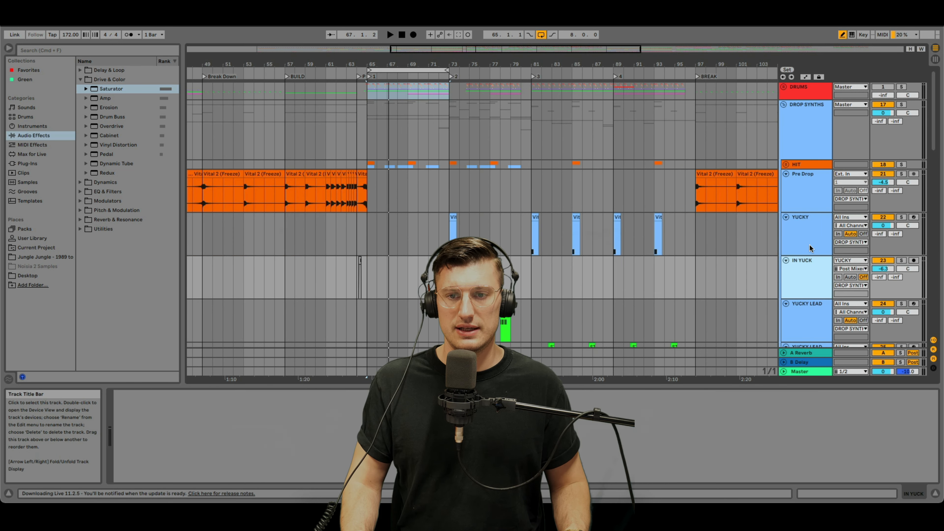
{"action": "left_click_drag", "start_coordinate": [622, 65], "coordinate": [546, 34]}
{"action": "scroll", "coordinate": [669, 214], "scroll_direction": "down", "scroll_amount": 3}
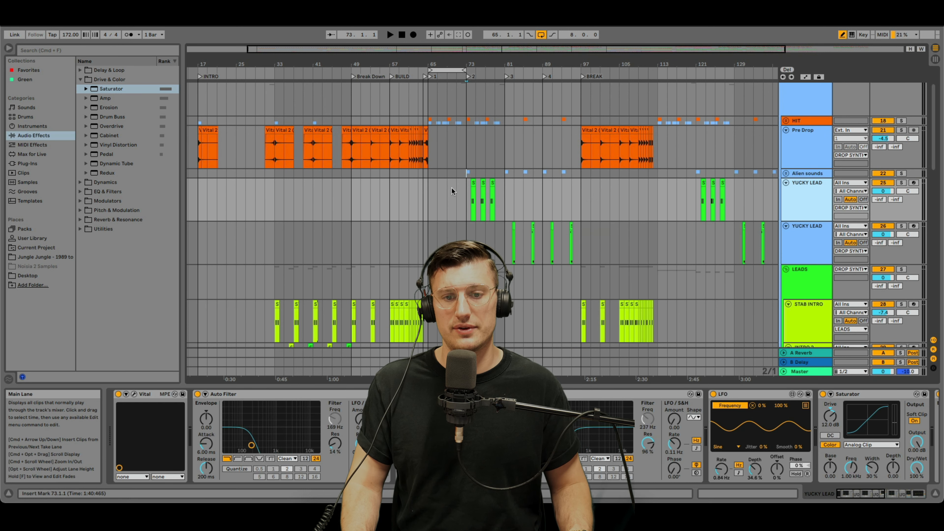
Step: Play the YUCKY LEAD track from bar 73 and move both YUCKY LEAD tracks into the LEADS group
{"action": "left_click", "coordinate": [470, 200]}
{"action": "key", "text": "space"}
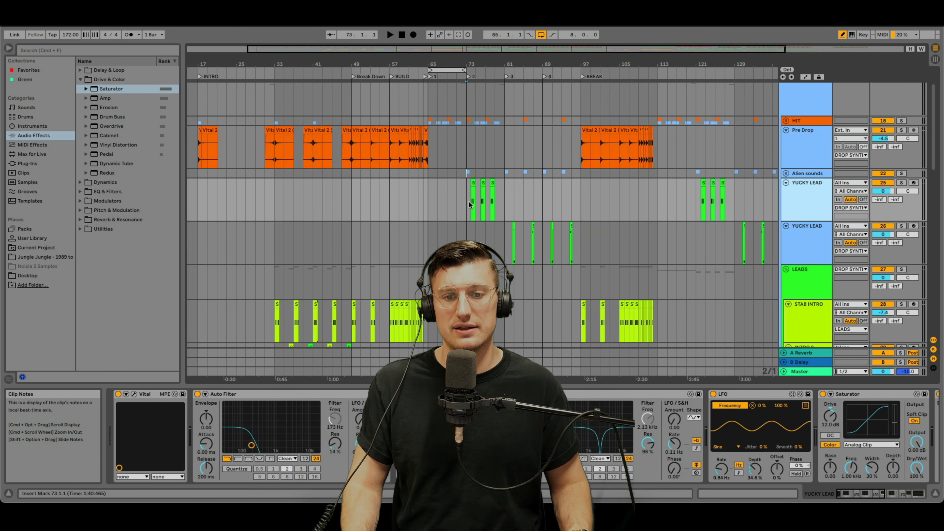
{"action": "key", "text": "space"}
{"action": "key", "text": "s"}
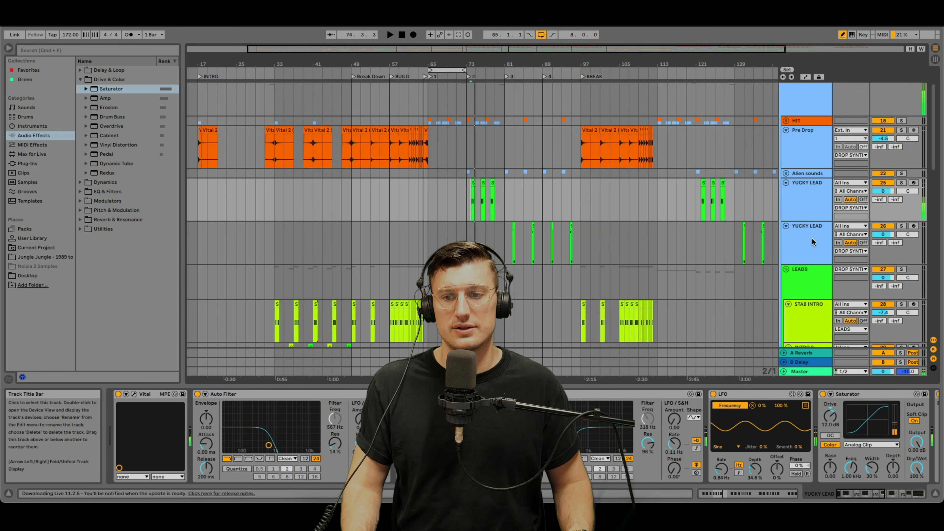
{"action": "left_click", "coordinate": [813, 240]}
{"action": "left_click", "coordinate": [811, 190]}
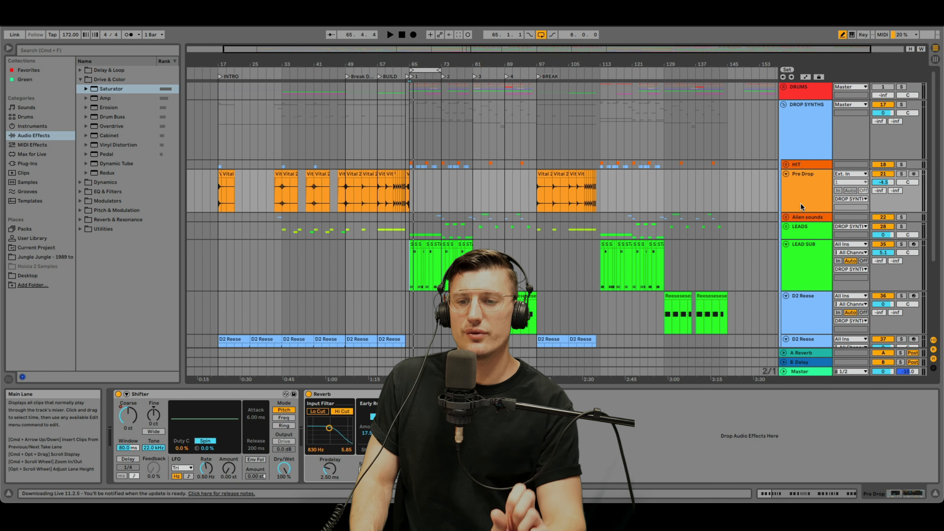
Step: Colour the LEAD SUB track and its clips blue and move it out of DROP SYNTHS to directly below the DRUMS group
{"action": "scroll", "coordinate": [795, 242], "scroll_direction": "down", "scroll_amount": 1}
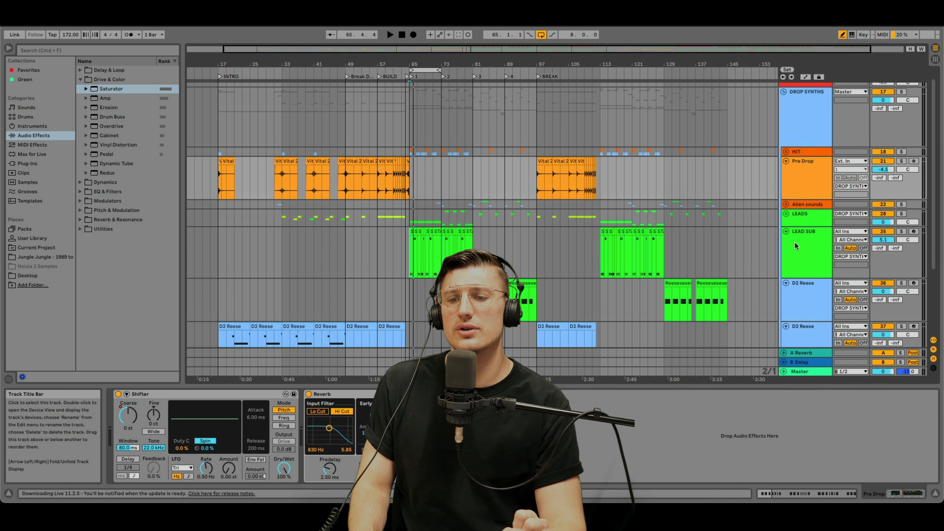
{"action": "right_click", "coordinate": [803, 244]}
{"action": "key", "text": "Escape"}
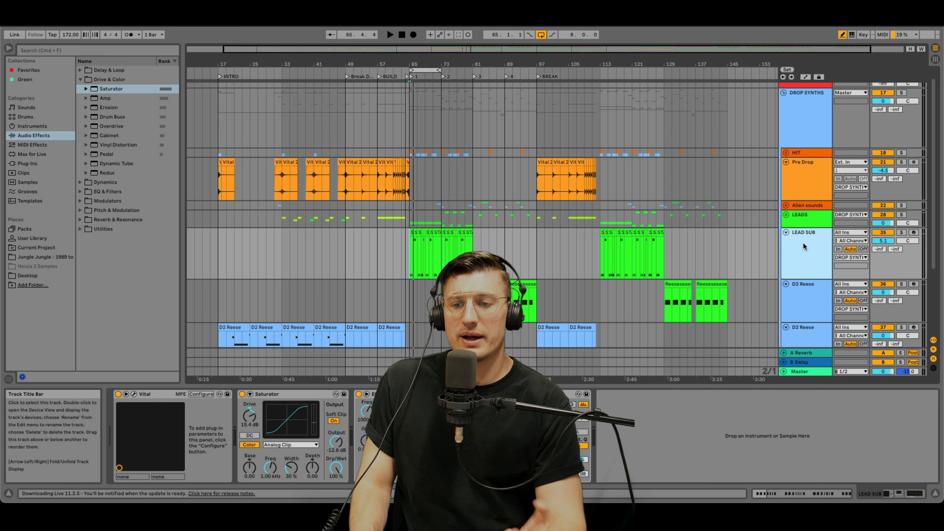
{"action": "right_click", "coordinate": [805, 244]}
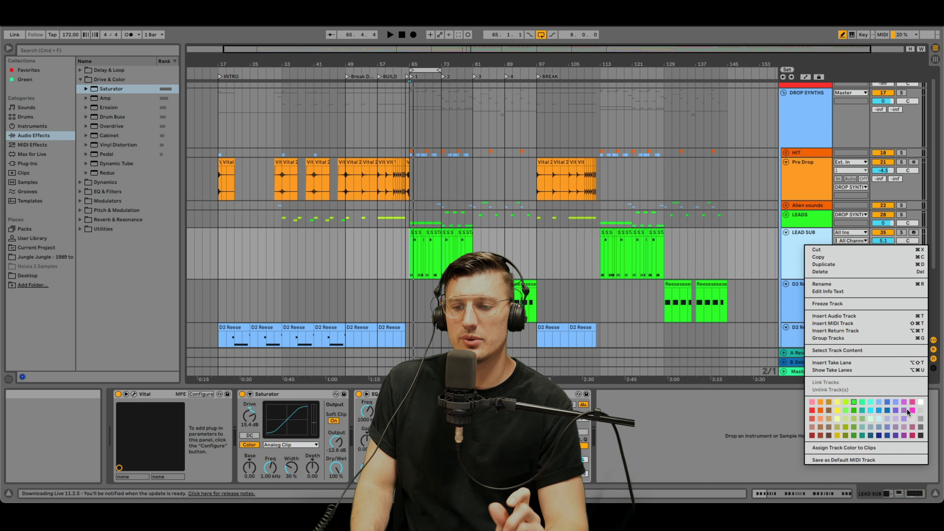
{"action": "left_click", "coordinate": [879, 412]}
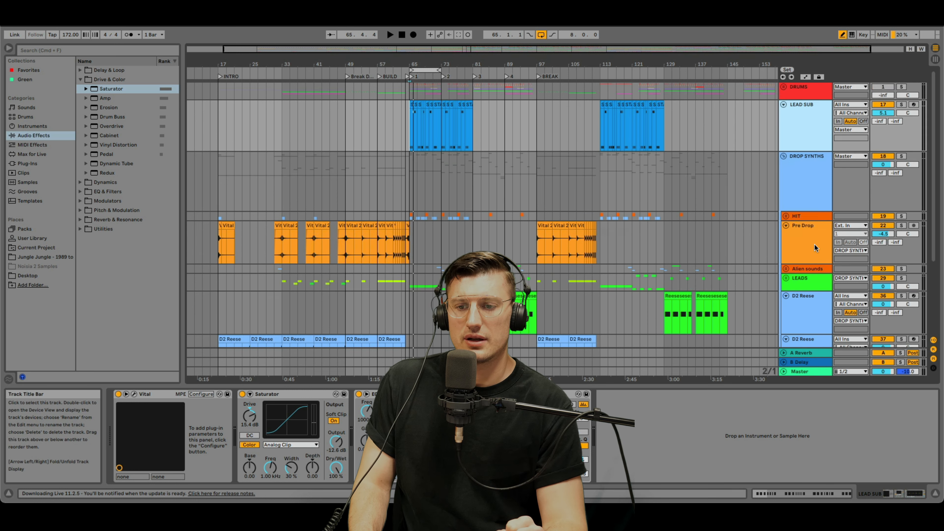
Step: Solo the D2 Reese track with the Reesesesese clips, listen to it from bar 81 and unsolo it
{"action": "scroll", "coordinate": [814, 244], "scroll_direction": "down", "scroll_amount": 3}
{"action": "left_click", "coordinate": [812, 257]}
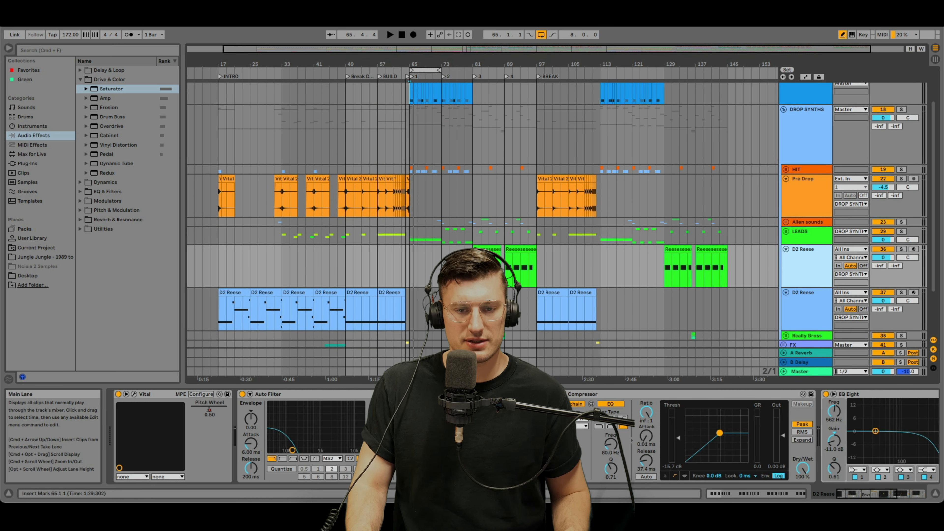
{"action": "left_click", "coordinate": [475, 269]}
{"action": "key", "text": "s"}
{"action": "key", "text": "space"}
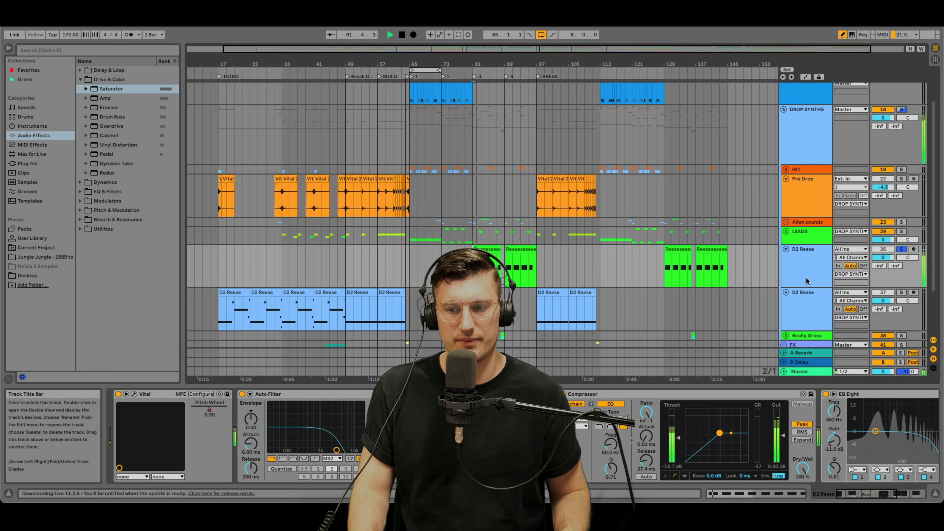
{"action": "key", "text": "space"}
{"action": "key", "text": "s"}
Step: Move that D2 Reese track out of DROP SYNTHS to below LEAD SUB and group the two tracks as SUBS
{"action": "scroll", "coordinate": [805, 279], "scroll_direction": "up", "scroll_amount": 3}
{"action": "left_click", "coordinate": [804, 312]}
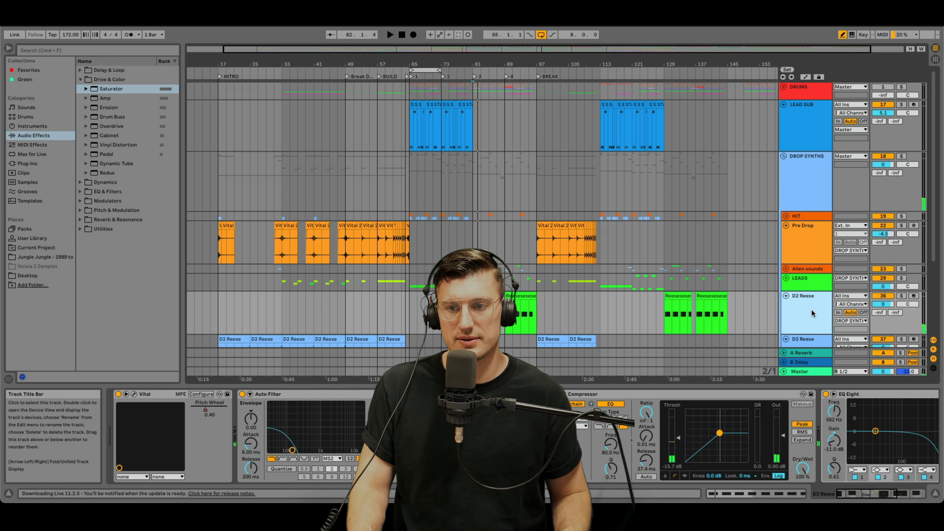
{"action": "left_click_drag", "start_coordinate": [812, 309], "coordinate": [794, 175]}
{"action": "left_click", "coordinate": [801, 136], "text": "shift"}
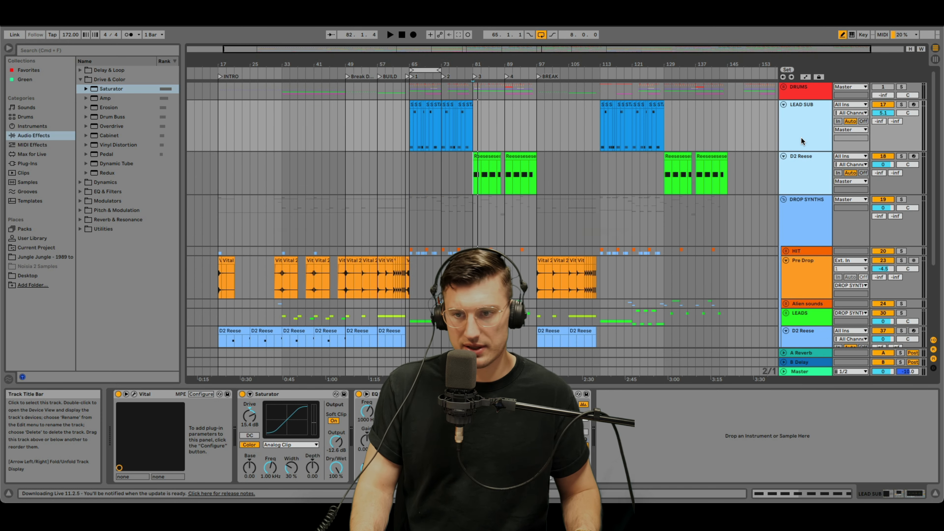
{"action": "key", "text": "ctrl+g"}
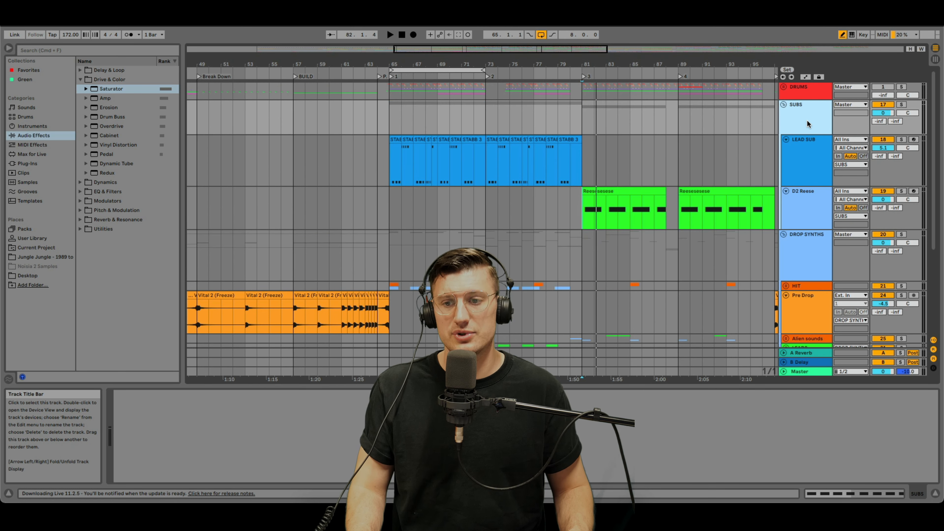
Step: Solo the SUBS group and listen to the LEAD SUB track from bar 65
{"action": "left_click", "coordinate": [797, 151]}
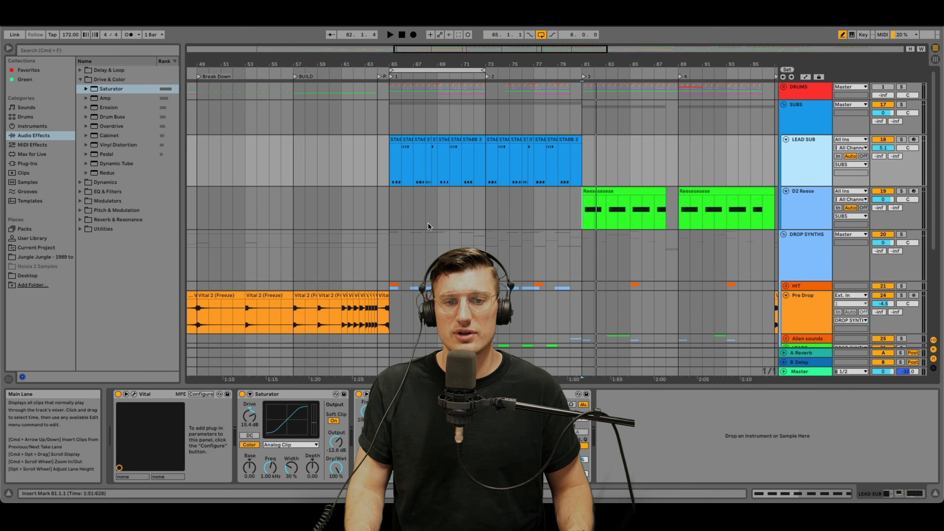
{"action": "left_click", "coordinate": [391, 166]}
{"action": "key", "text": "space"}
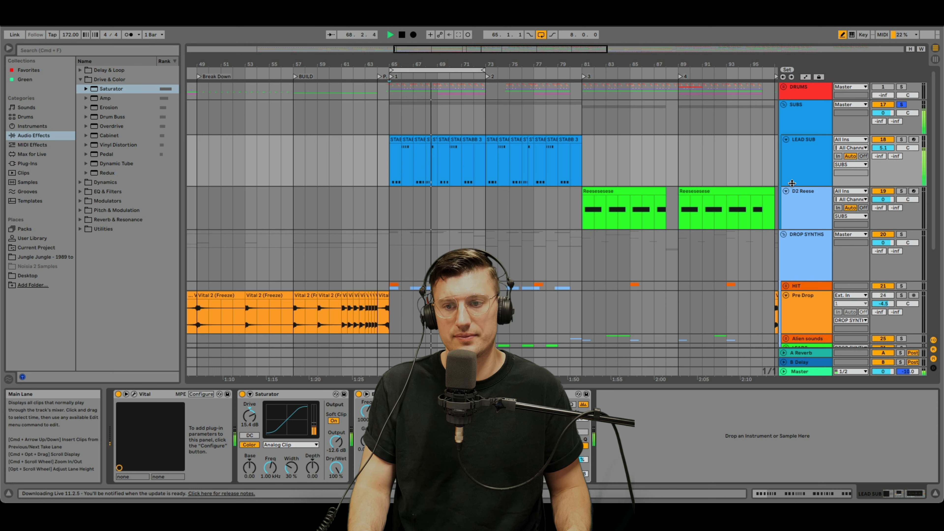
{"action": "left_click", "coordinate": [801, 158]}
{"action": "left_click", "coordinate": [805, 125]}
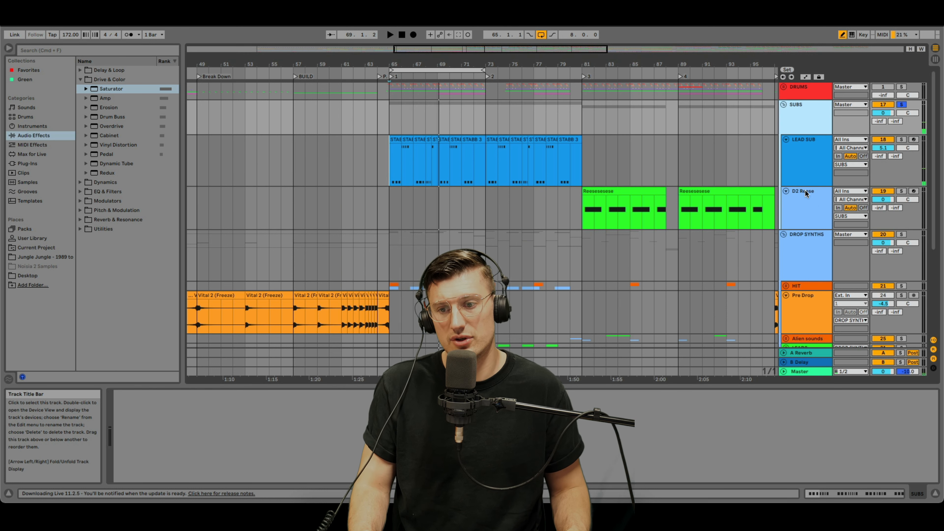
Step: Listen to the D2 Reese track in the SUBS group from bar 81 while examining its device chain
{"action": "left_click", "coordinate": [804, 210]}
{"action": "left_click", "coordinate": [579, 213]}
{"action": "key", "text": "space"}
{"action": "scroll", "coordinate": [807, 411], "scroll_direction": "right", "scroll_amount": 5}
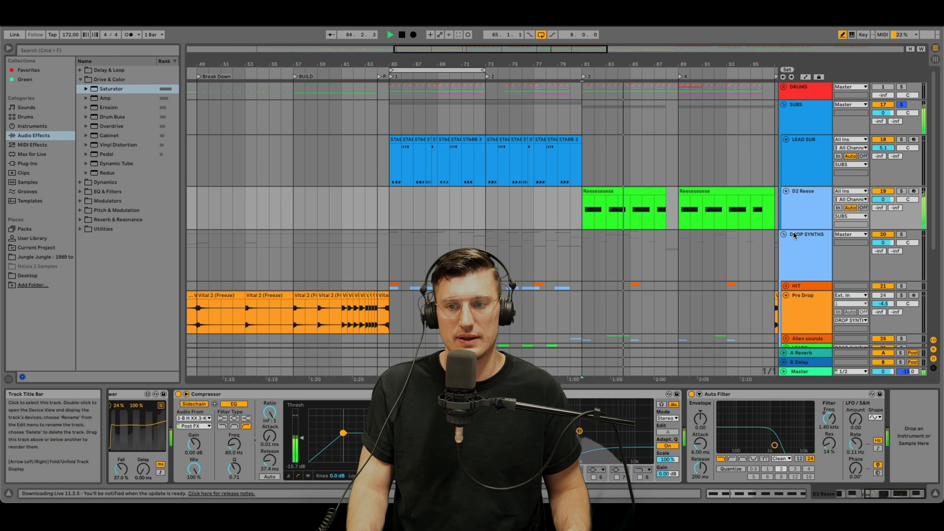
{"action": "key", "text": "space"}
{"action": "left_click", "coordinate": [801, 212]}
{"action": "left_click", "coordinate": [798, 116]}
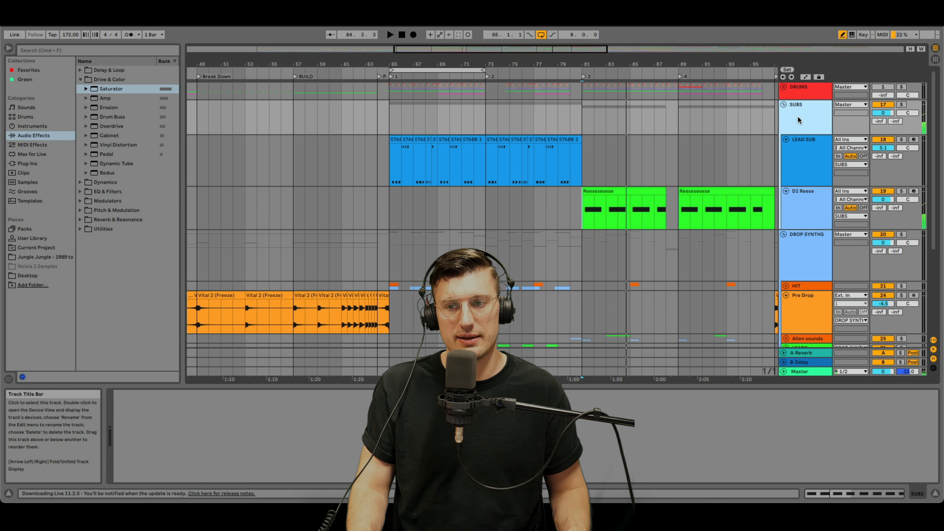
Step: Deactivate the SUBS group and collapse it so its sub tracks are hidden
{"action": "left_click", "coordinate": [783, 104]}
{"action": "left_click", "coordinate": [783, 104]}
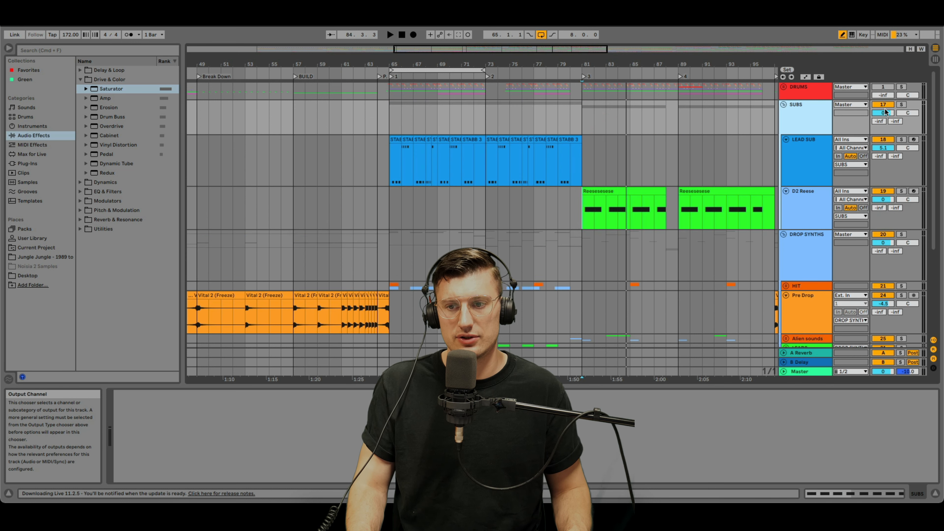
{"action": "left_click", "coordinate": [783, 105]}
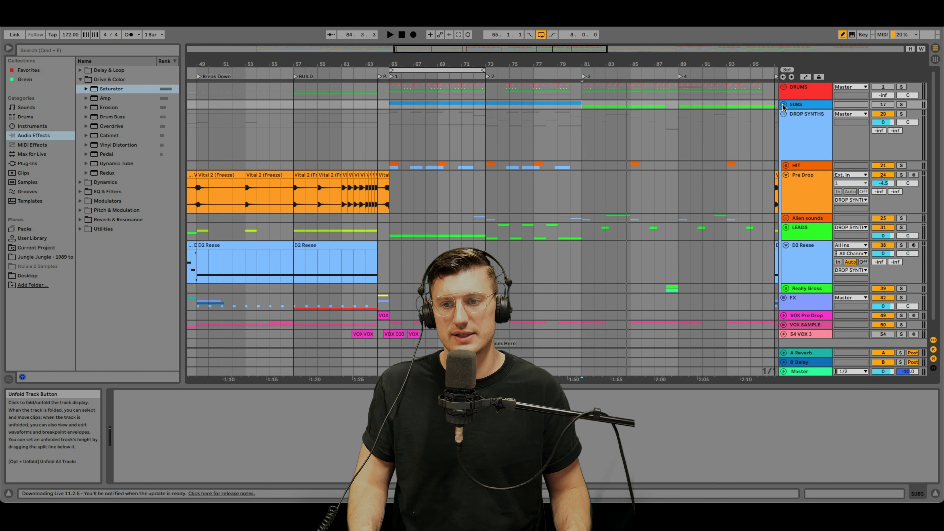
Step: Expand the HIT group inside DROP SYNTHS and listen to it soloed from bar 65
{"action": "left_click", "coordinate": [821, 151]}
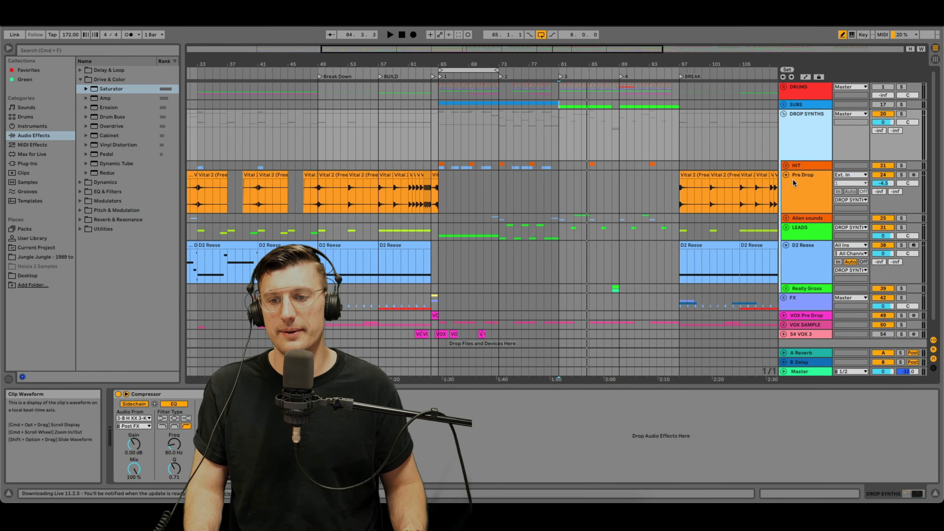
{"action": "left_click", "coordinate": [786, 166]}
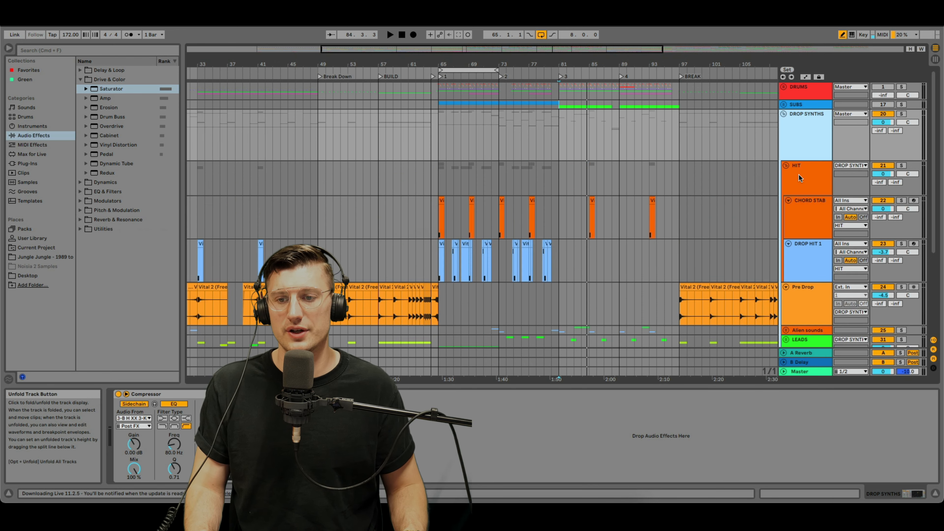
{"action": "left_click", "coordinate": [437, 182]}
{"action": "key", "text": "space"}
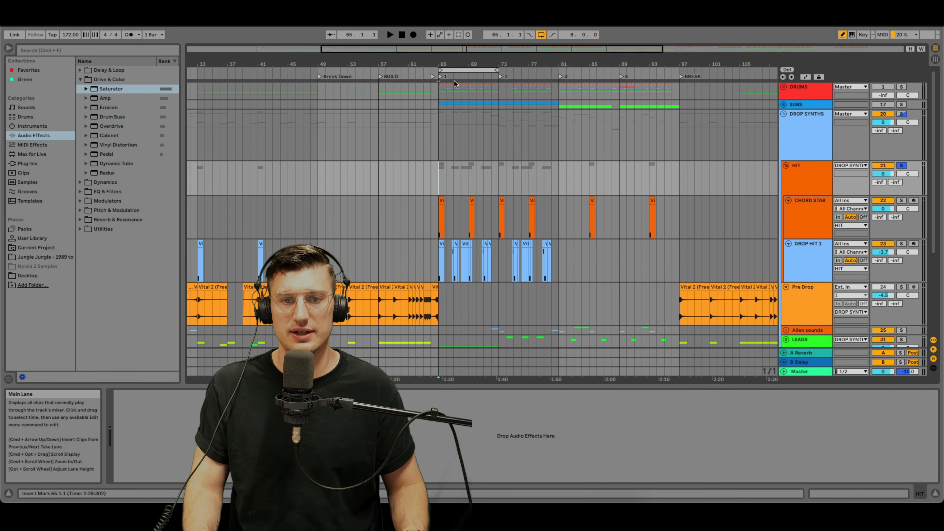
{"action": "key", "text": "plus"}
{"action": "key", "text": "plus"}
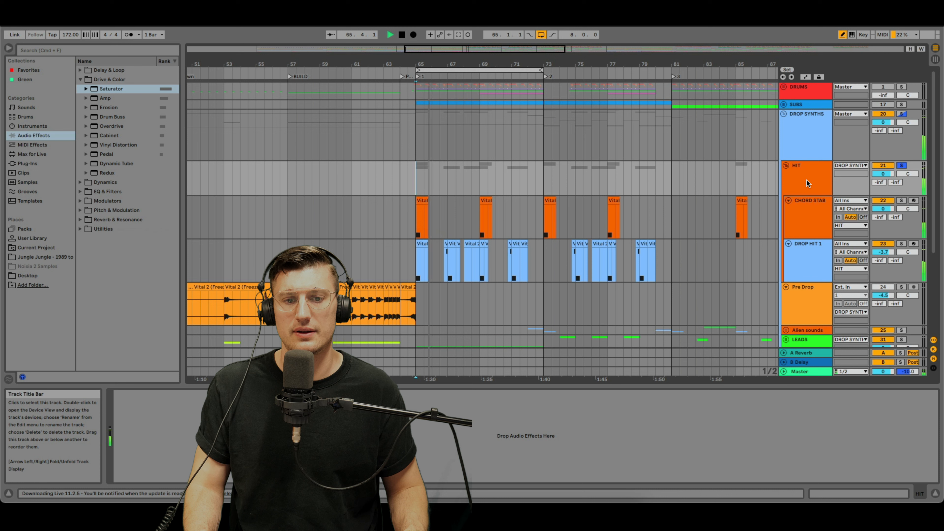
{"action": "key", "text": "space"}
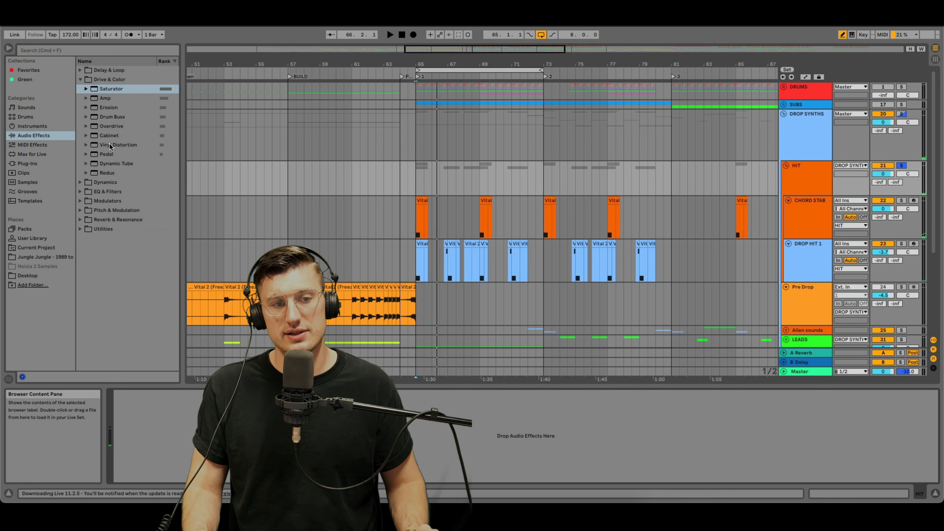
Step: Add a Compressor to the HIT group and switch it to the collapsed view during playback
{"action": "left_click", "coordinate": [105, 181]}
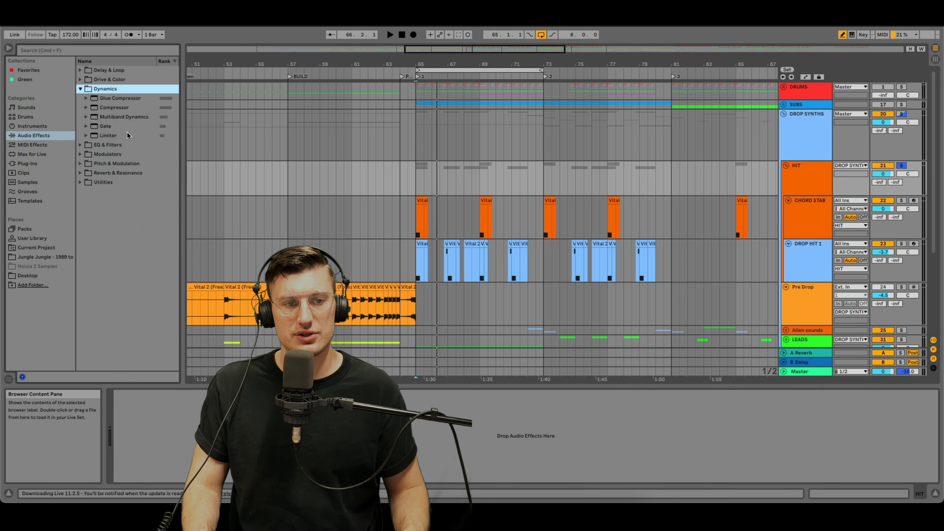
{"action": "left_click", "coordinate": [114, 107]}
{"action": "left_click_drag", "start_coordinate": [171, 404], "coordinate": [182, 417]}
{"action": "key", "text": "space"}
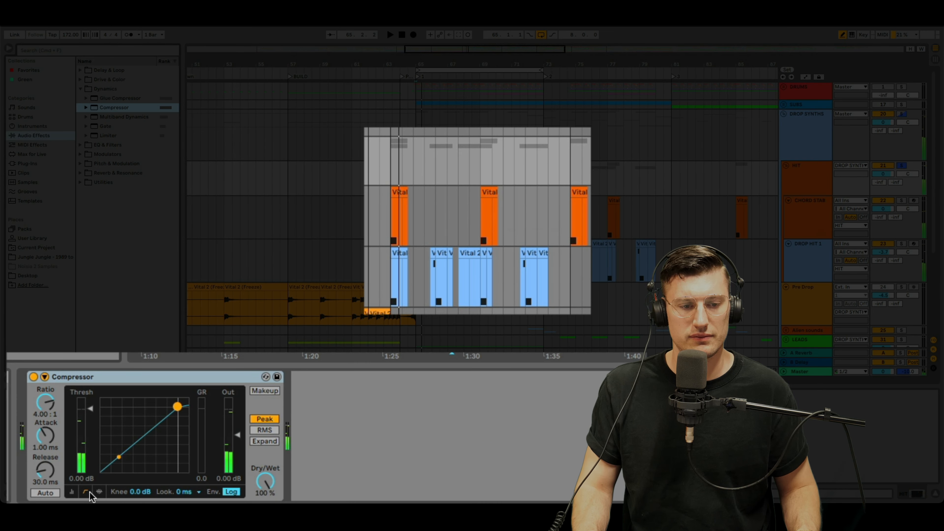
{"action": "left_click", "coordinate": [72, 492]}
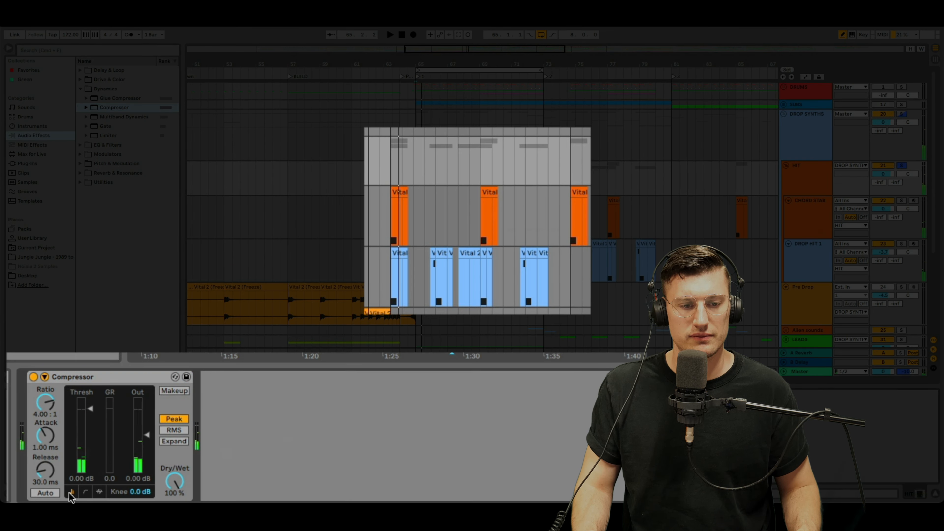
Step: Set the HIT Compressor's attack to 0.05 ms and threshold to -4.64 dB while listening to the group
{"action": "left_click_drag", "start_coordinate": [46, 436], "coordinate": [45, 451]}
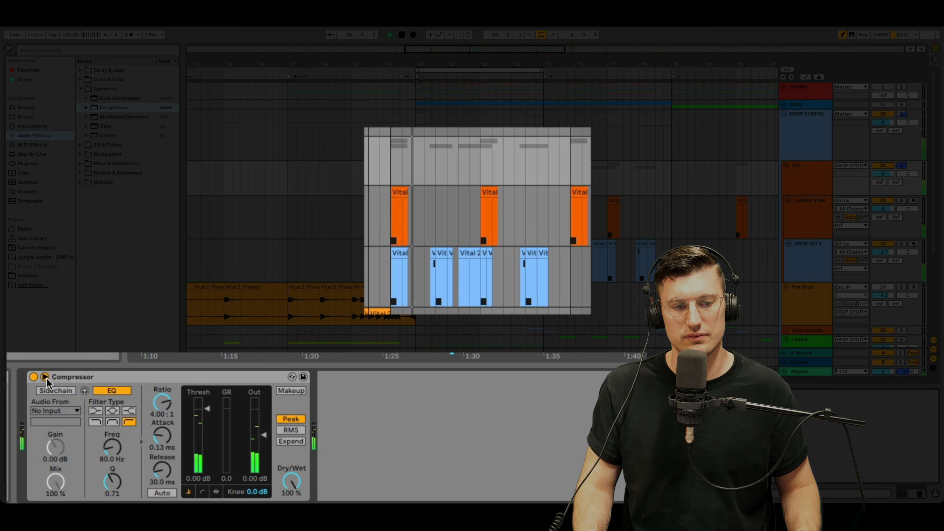
{"action": "key", "text": "space"}
{"action": "left_click_drag", "start_coordinate": [45, 436], "coordinate": [71, 417]}
{"action": "key", "text": "space"}
{"action": "key", "text": "space"}
{"action": "key", "text": "space"}
{"action": "key", "text": "space"}
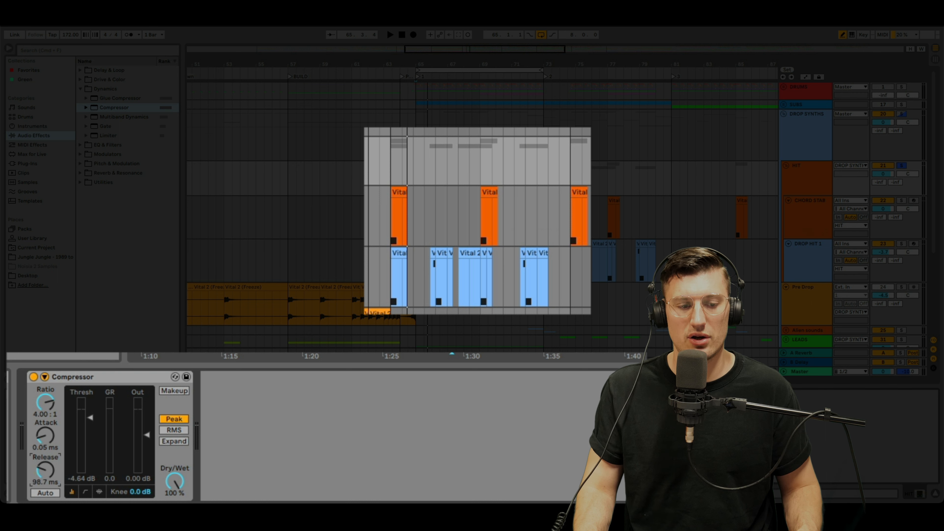
Step: Set the HIT Compressor's release to 155 ms while replaying the hits from bar 65
{"action": "key", "text": "space"}
{"action": "key", "text": "space"}
{"action": "key", "text": "space"}
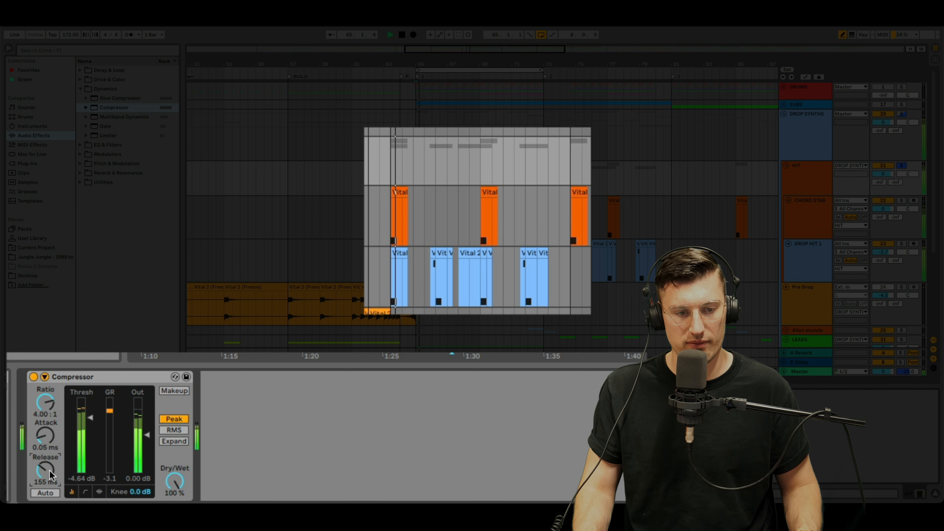
{"action": "left_click_drag", "start_coordinate": [50, 472], "coordinate": [50, 468]}
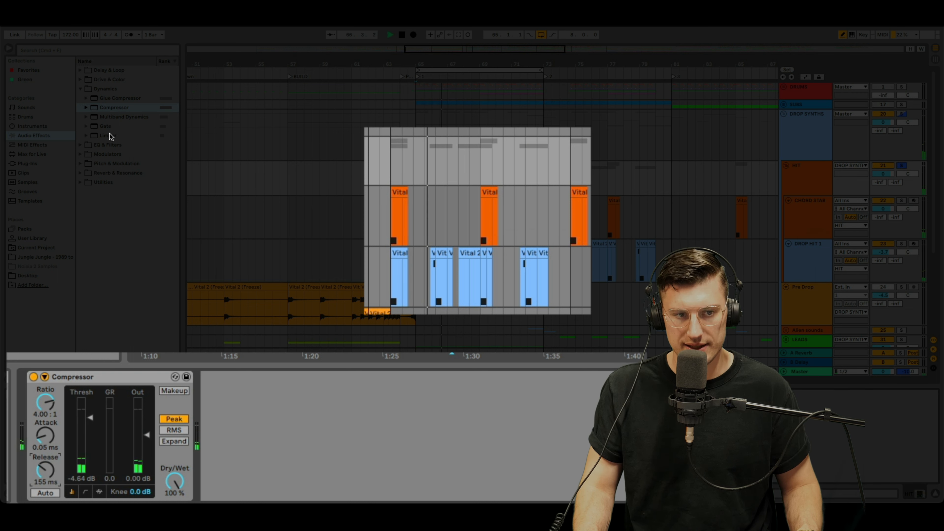
Step: Add EQ Eight after the Compressor on the HIT group and check the spectrum in its enlarged display during playback
{"action": "left_click", "coordinate": [111, 144]}
{"action": "left_click_drag", "start_coordinate": [111, 108], "coordinate": [286, 475]}
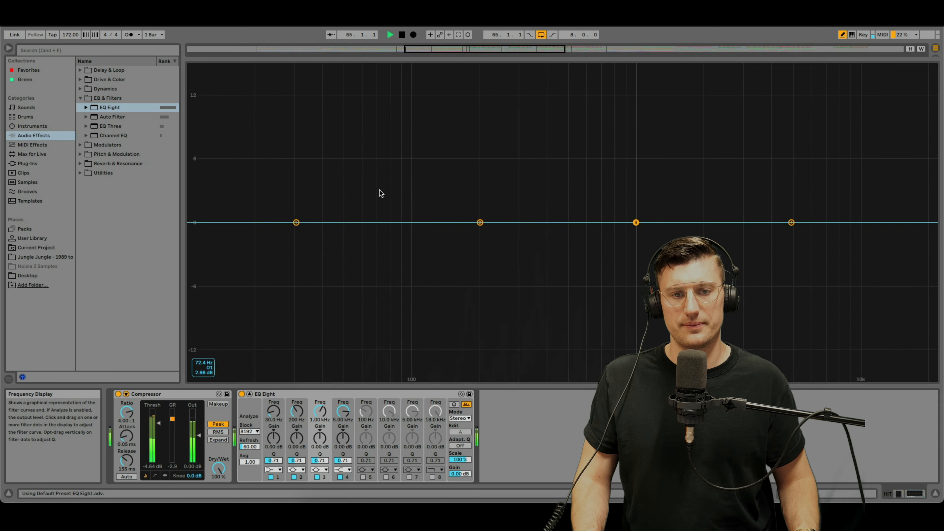
{"action": "key", "text": "space"}
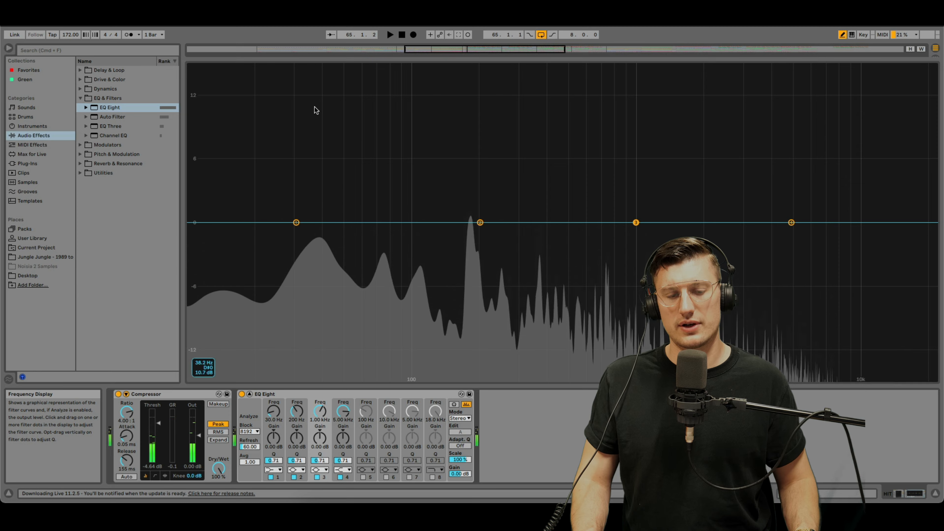
{"action": "key", "text": "Escape"}
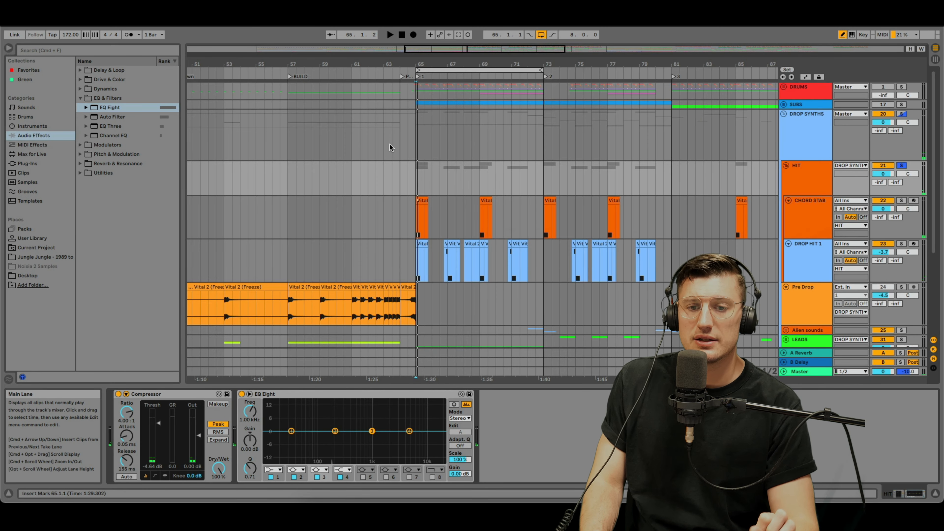
Step: Lower the HIT group's EQ Eight low-shelf band 1 to -7.56 dB at 41.7 Hz and listen to the result
{"action": "left_click_drag", "start_coordinate": [455, 64], "coordinate": [451, 92]}
{"action": "left_click_drag", "start_coordinate": [291, 431], "coordinate": [316, 450]}
{"action": "key", "text": "space"}
{"action": "key", "text": "space"}
{"action": "key", "text": "space"}
{"action": "key", "text": "space"}
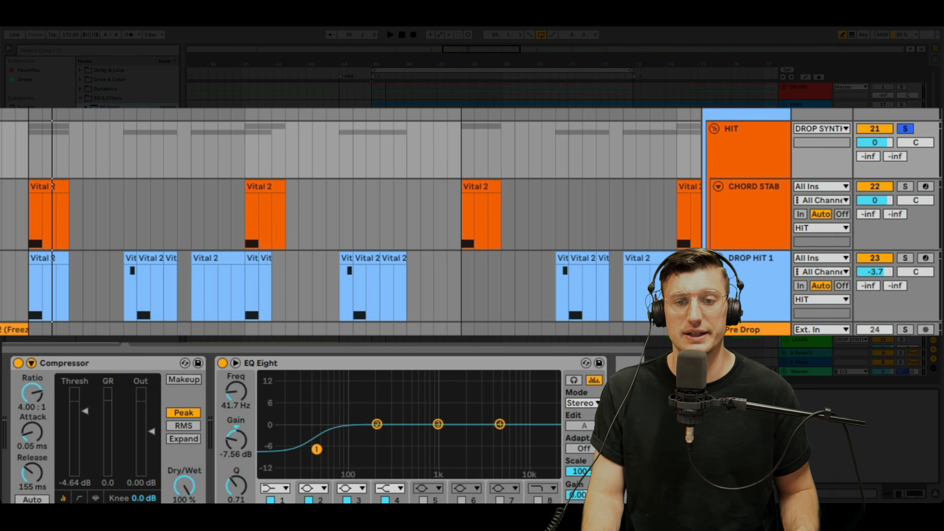
Step: Deactivate the HIT group and collapse it
{"action": "left_click_drag", "start_coordinate": [507, 66], "coordinate": [494, 62]}
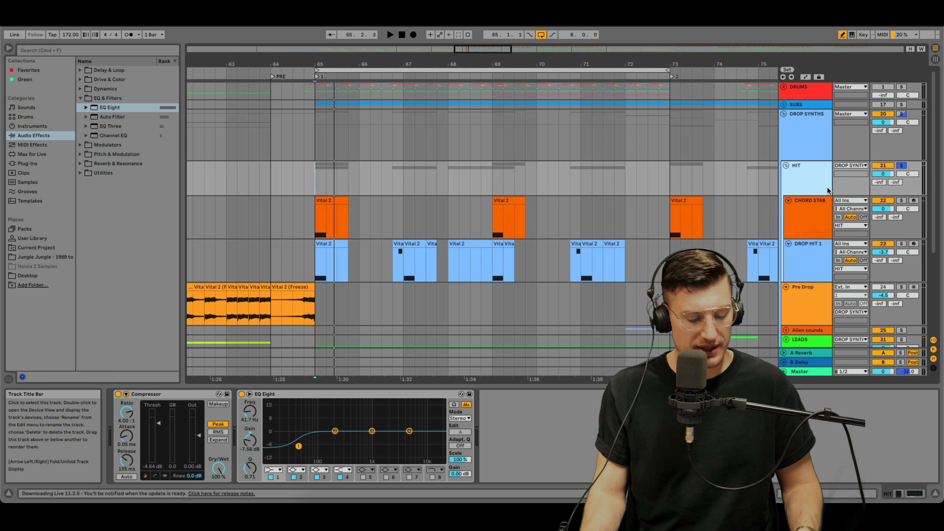
{"action": "key", "text": "minus"}
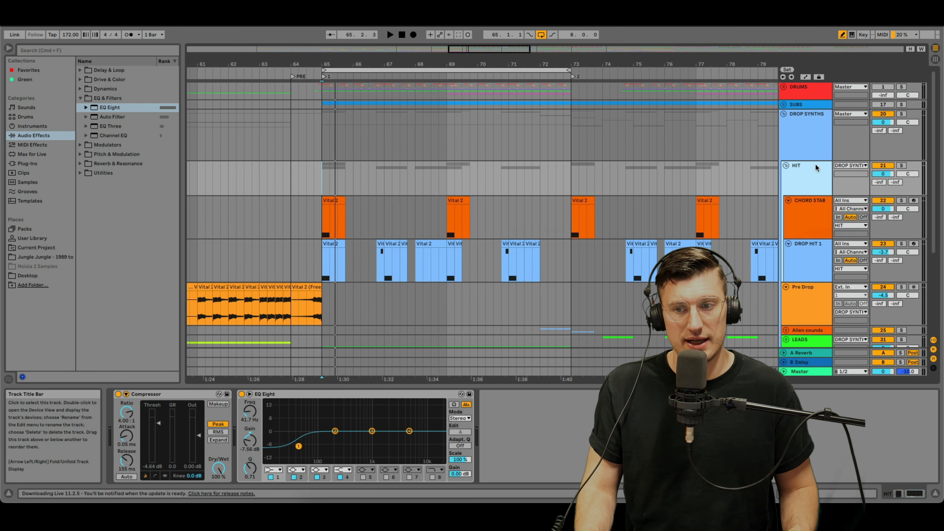
{"action": "left_click", "coordinate": [888, 166]}
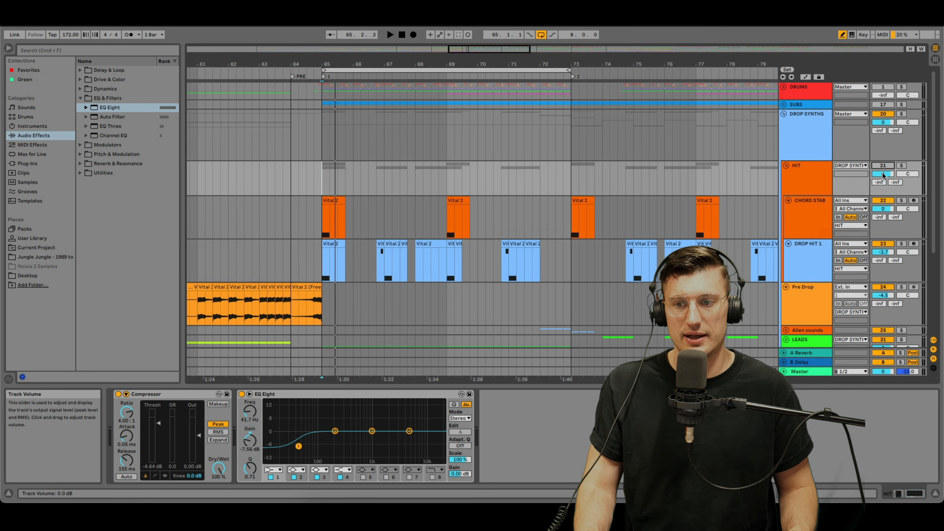
{"action": "left_click", "coordinate": [786, 165]}
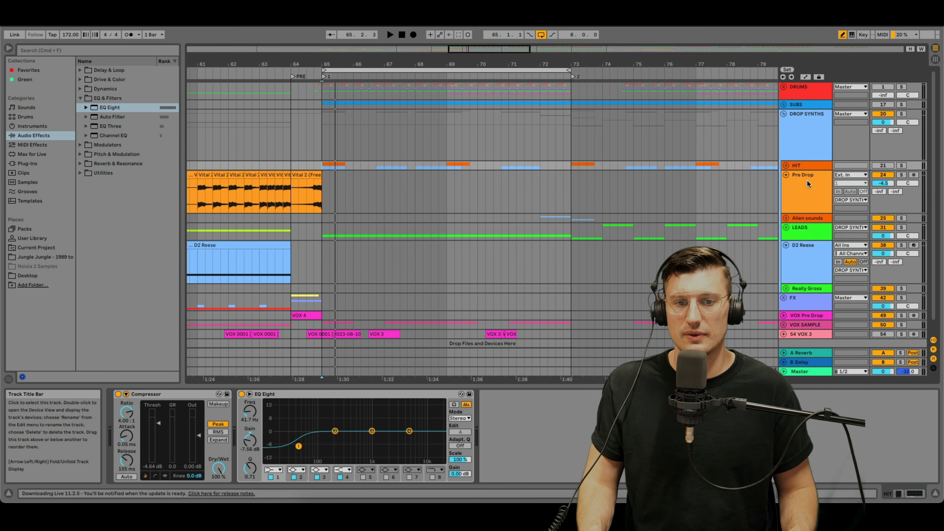
Step: Listen to the soloed Pre Drop track from bar 61, unsolo it, and deactivate and collapse the track
{"action": "left_click", "coordinate": [808, 184]}
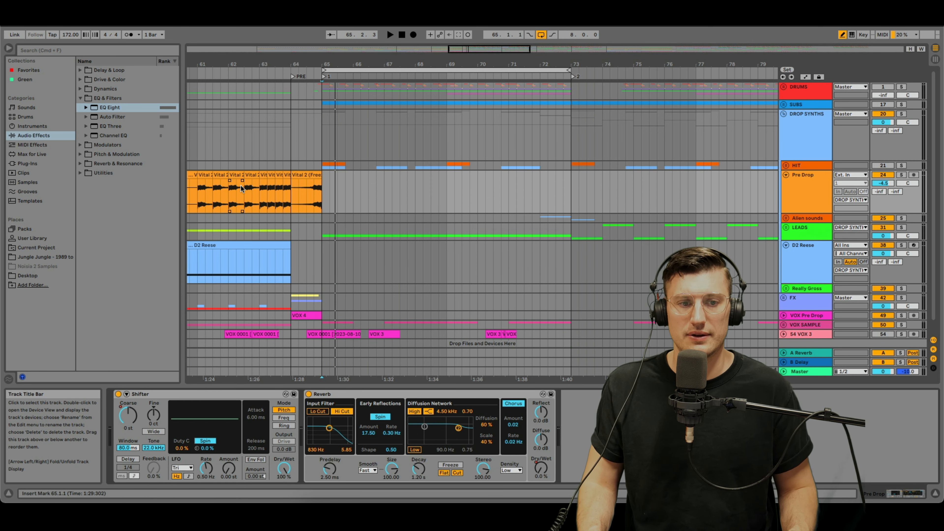
{"action": "left_click", "coordinate": [221, 188]}
{"action": "key", "text": "space"}
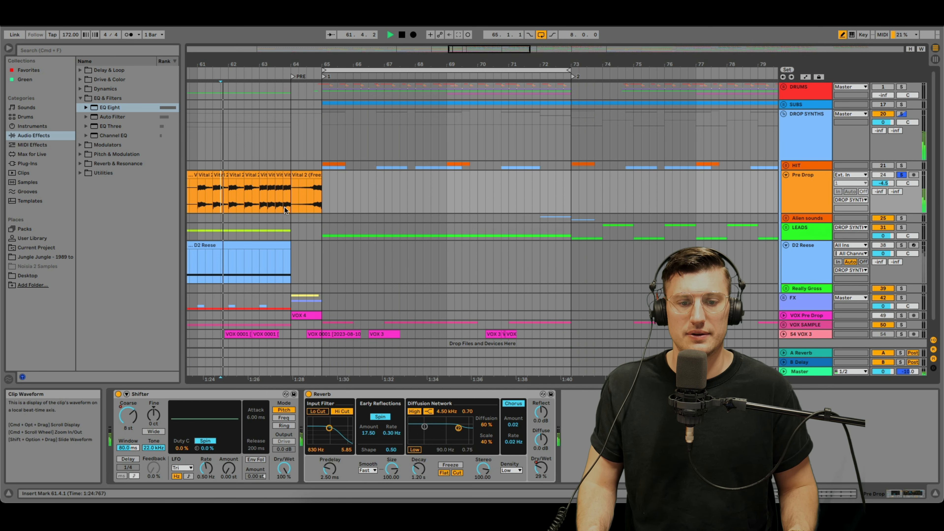
{"action": "left_click", "coordinate": [808, 171]}
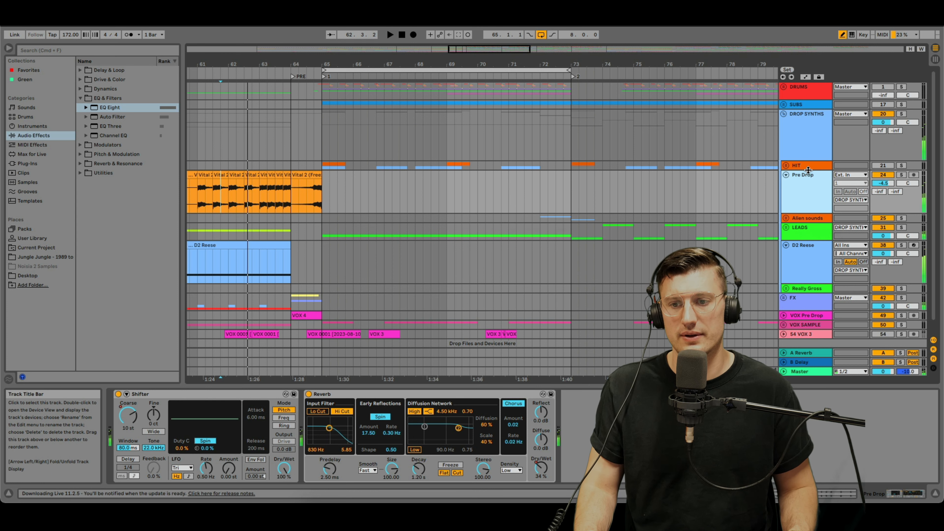
{"action": "left_click", "coordinate": [883, 177]}
{"action": "left_click", "coordinate": [787, 175]}
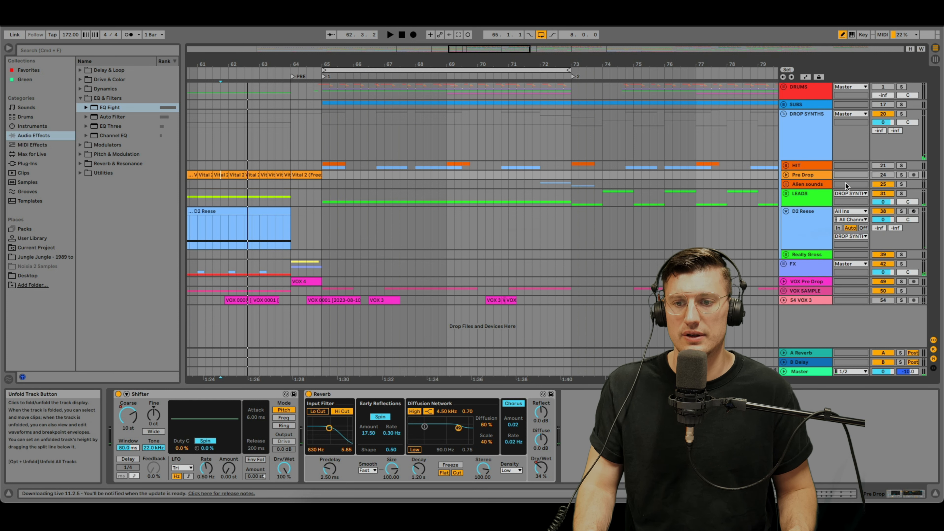
Step: Expand the Alien sounds group and listen to its Reese clip from bar 72
{"action": "left_click", "coordinate": [786, 183]}
{"action": "scroll", "coordinate": [480, 205], "scroll_direction": "down", "scroll_amount": 5}
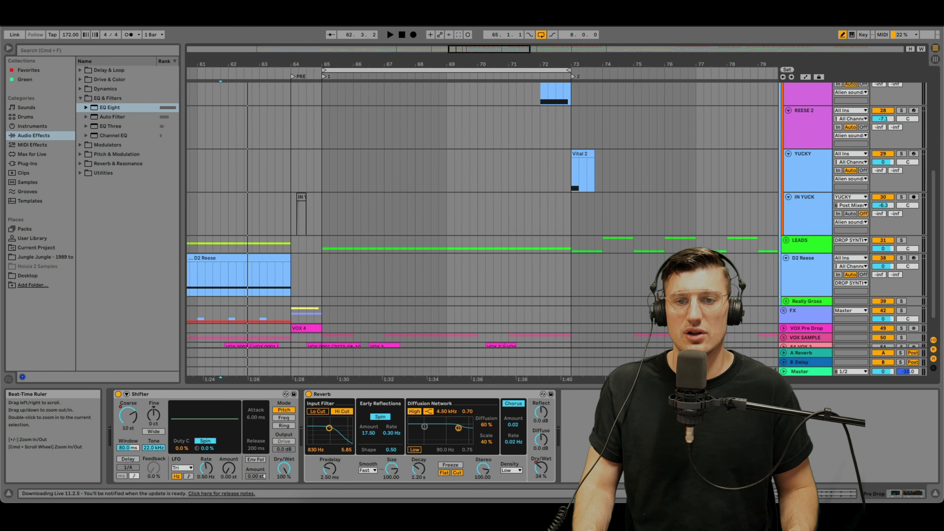
{"action": "left_click_drag", "start_coordinate": [541, 64], "coordinate": [540, 53]}
{"action": "scroll", "coordinate": [542, 135], "scroll_direction": "up", "scroll_amount": 4}
{"action": "left_click", "coordinate": [543, 117]}
{"action": "key", "text": "space"}
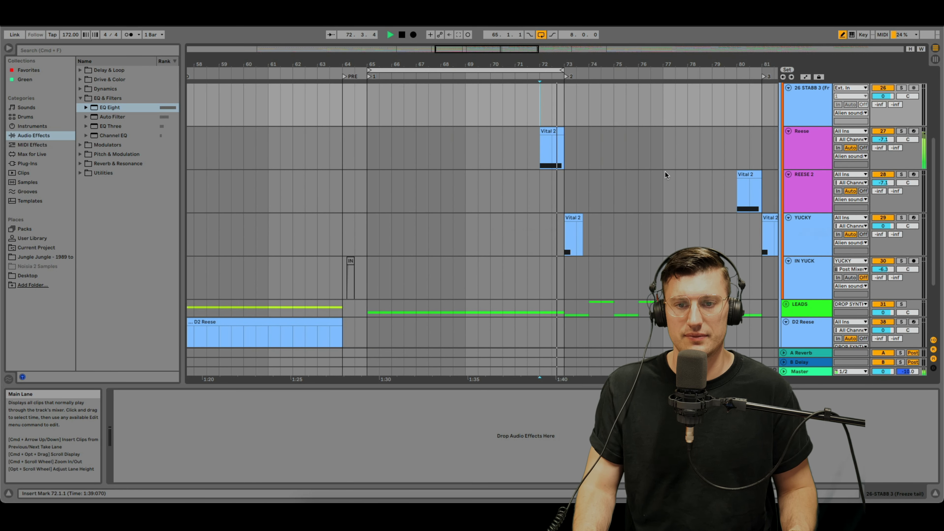
Step: Listen to the Alien sounds group from bars 80 and 84, including the STABB 3 clip, and unsolo it
{"action": "left_click", "coordinate": [566, 114]}
{"action": "scroll", "coordinate": [643, 176], "scroll_direction": "up", "scroll_amount": 3}
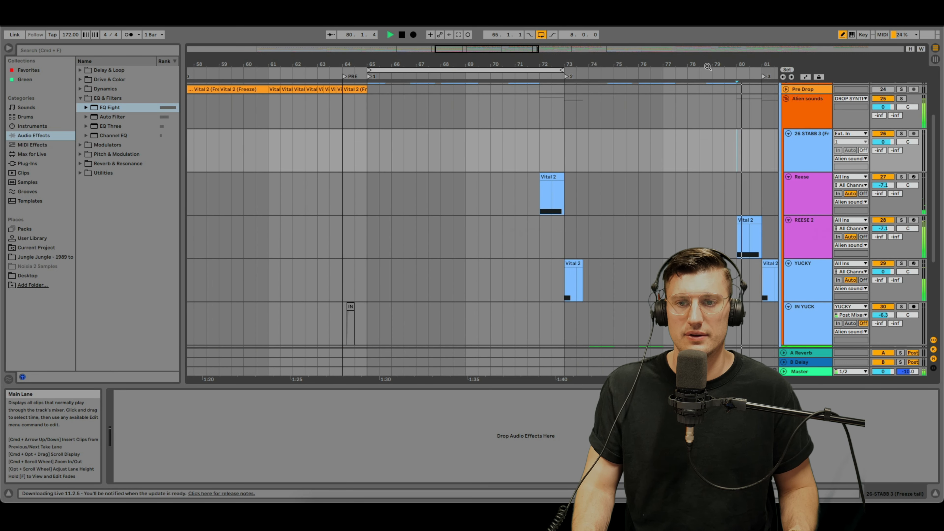
{"action": "left_click_drag", "start_coordinate": [707, 67], "coordinate": [534, 53]}
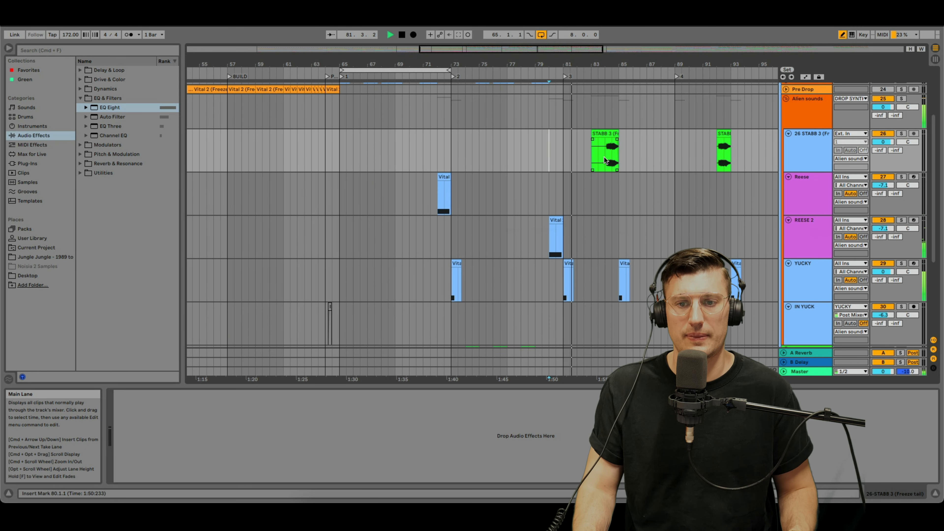
{"action": "left_click", "coordinate": [799, 118]}
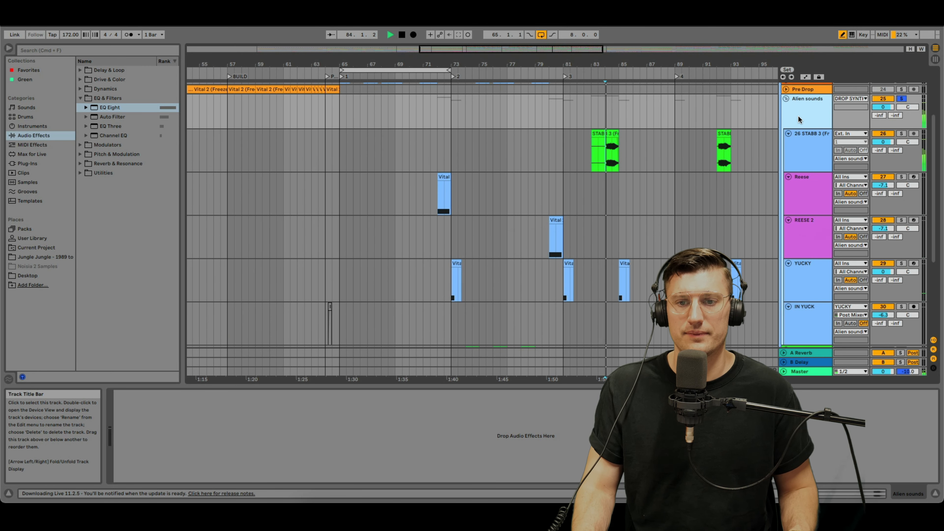
{"action": "key", "text": "space"}
{"action": "key", "text": "s"}
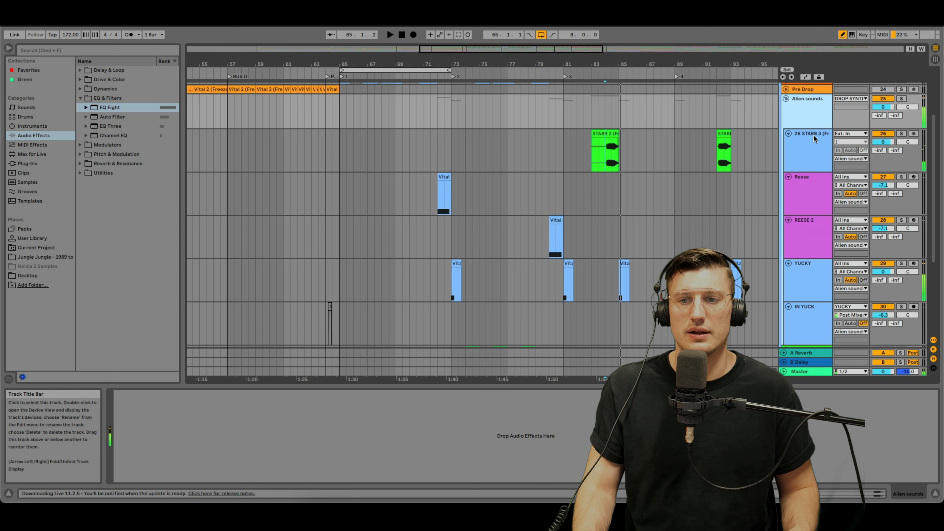
Step: Move the frozen STABB 3 track out of Alien sounds into the LEADS group, below the second YUCKY LEAD track
{"action": "left_click", "coordinate": [814, 135]}
{"action": "scroll", "coordinate": [814, 140], "scroll_direction": "down", "scroll_amount": 2}
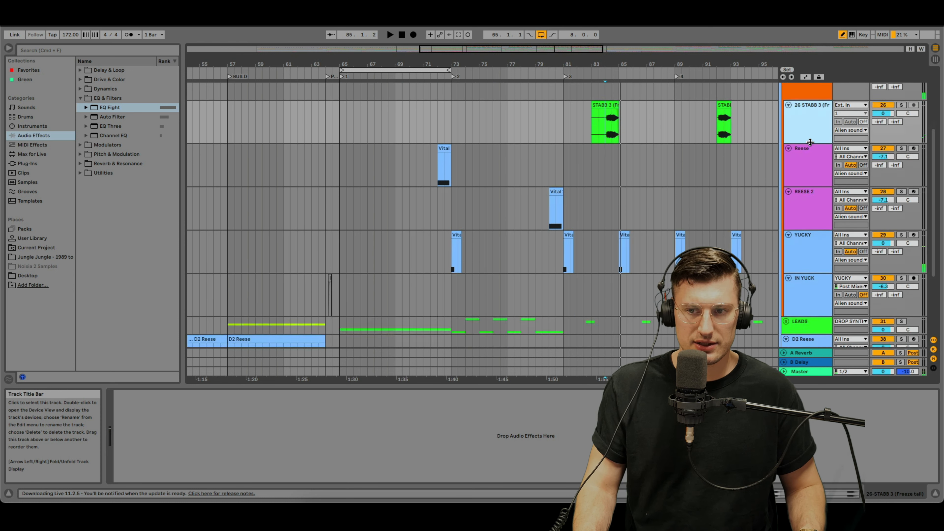
{"action": "left_click", "coordinate": [801, 152]}
{"action": "scroll", "coordinate": [807, 283], "scroll_direction": "down", "scroll_amount": 6}
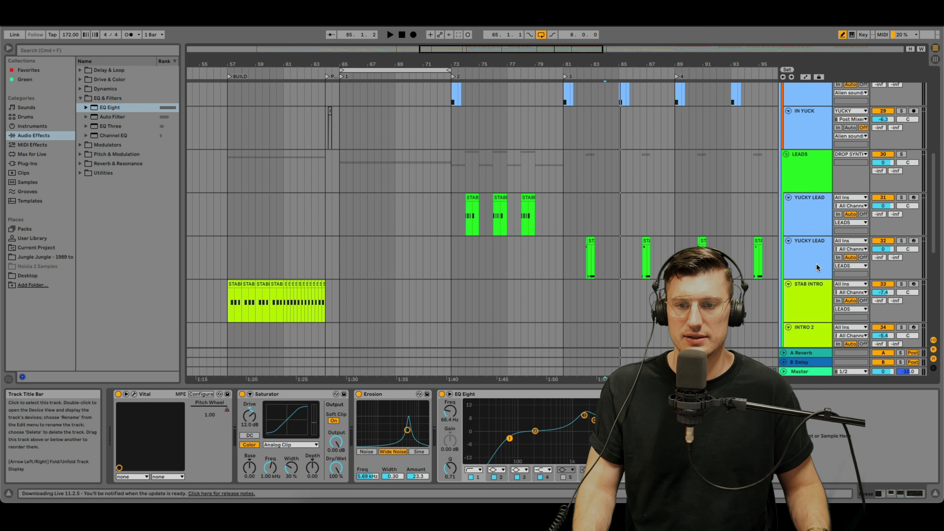
{"action": "scroll", "coordinate": [816, 264], "scroll_direction": "down", "scroll_amount": 3}
{"action": "left_click", "coordinate": [810, 213]}
{"action": "key", "text": "super+v"}
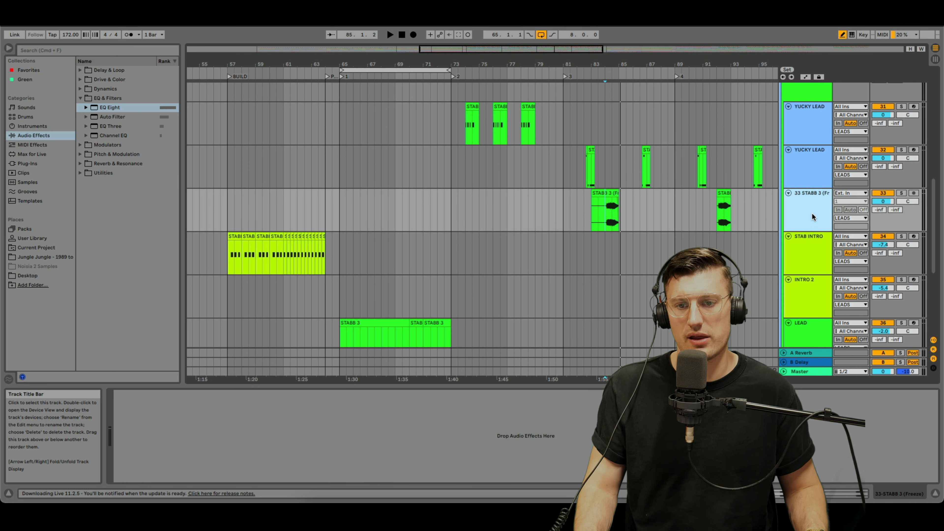
Step: Solo the Alien sounds group, play it from bar 72 and add an EQ Eight to it
{"action": "scroll", "coordinate": [812, 214], "scroll_direction": "up", "scroll_amount": 10}
{"action": "left_click", "coordinate": [794, 169]}
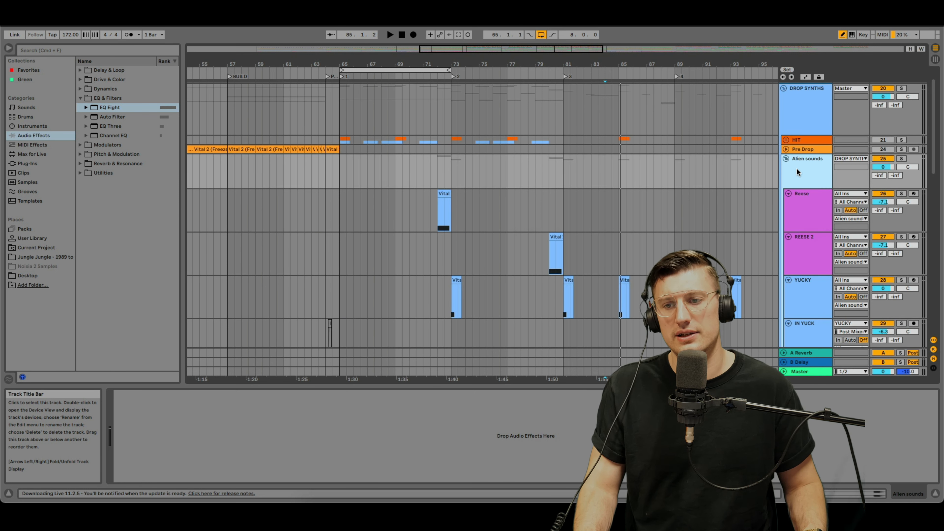
{"action": "left_click", "coordinate": [432, 175]}
{"action": "key", "text": "space"}
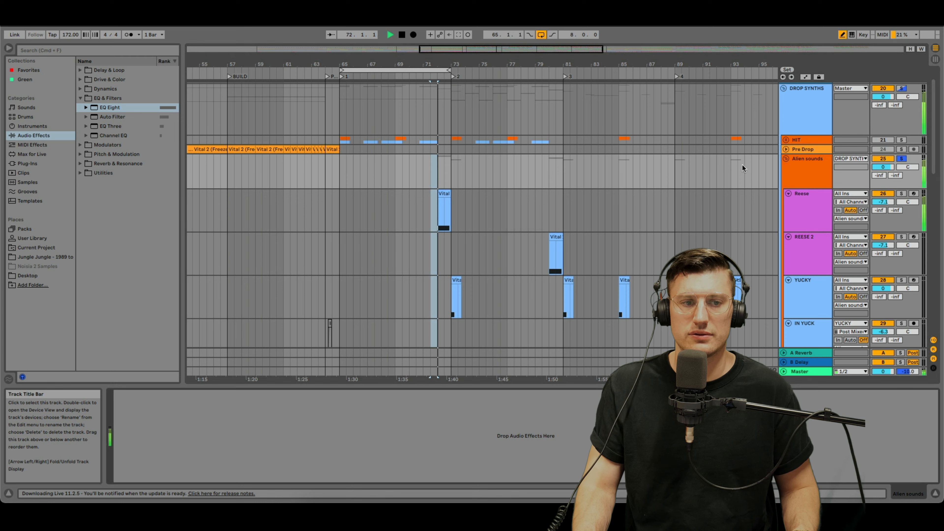
{"action": "left_click", "coordinate": [117, 107]}
{"action": "left_click_drag", "start_coordinate": [158, 403], "coordinate": [162, 406]}
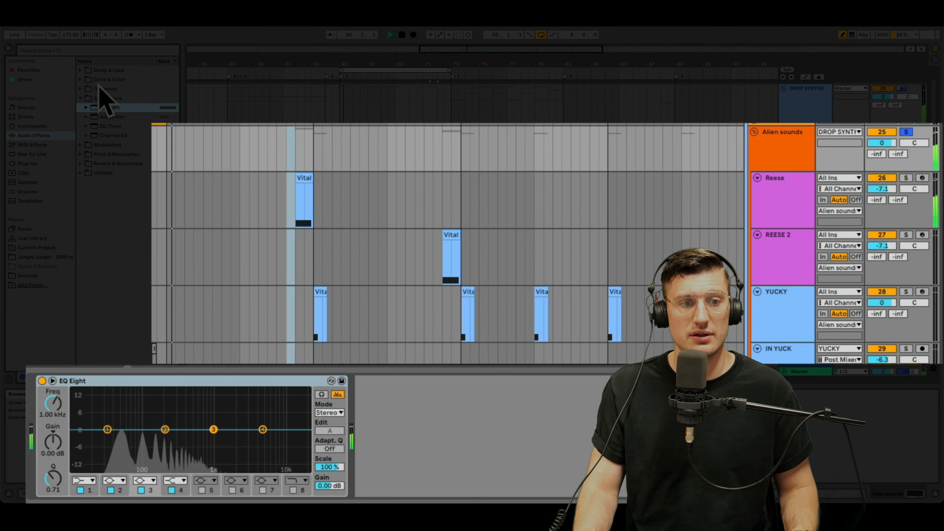
Step: Stop playback and add a Glue Compressor after the EQ Eight on the Alien sounds group
{"action": "key", "text": "space"}
{"action": "left_click", "coordinate": [80, 99]}
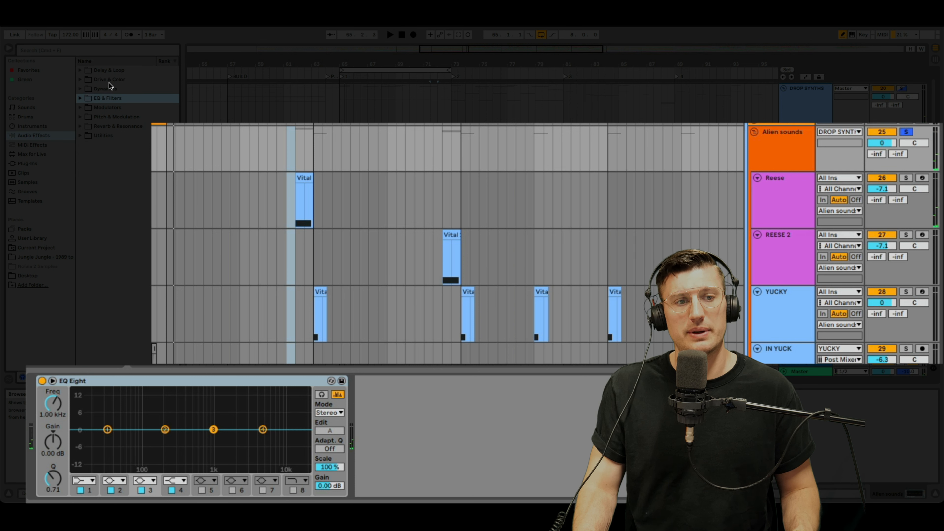
{"action": "left_click", "coordinate": [110, 71]}
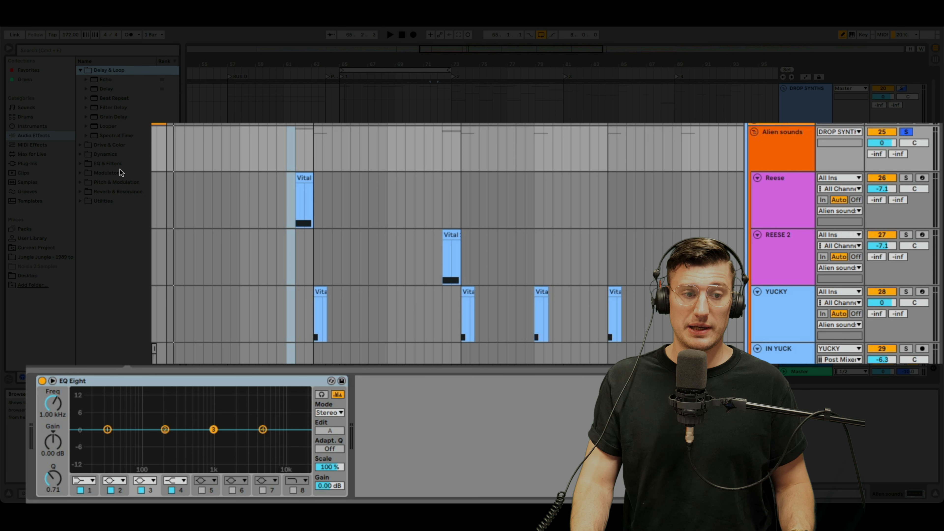
{"action": "left_click", "coordinate": [117, 146]}
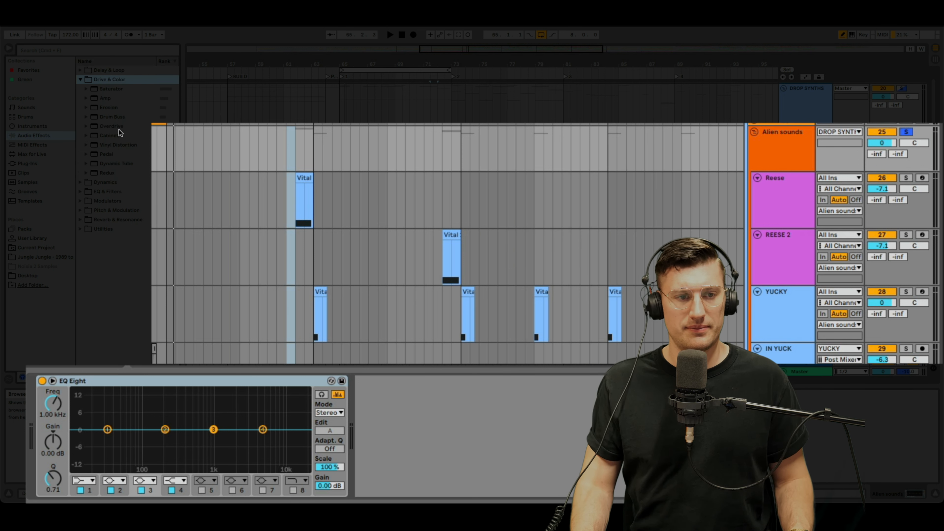
{"action": "left_click", "coordinate": [107, 185]}
{"action": "left_click_drag", "start_coordinate": [120, 99], "coordinate": [287, 201]}
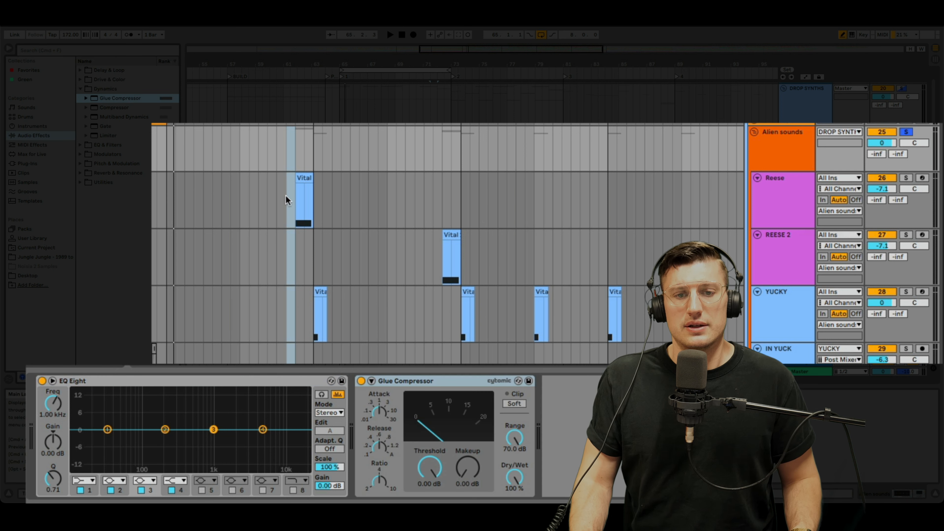
Step: Adjust the Glue Compressor's attack and release during playback and set its threshold to -5.08 dB
{"action": "key", "text": "space"}
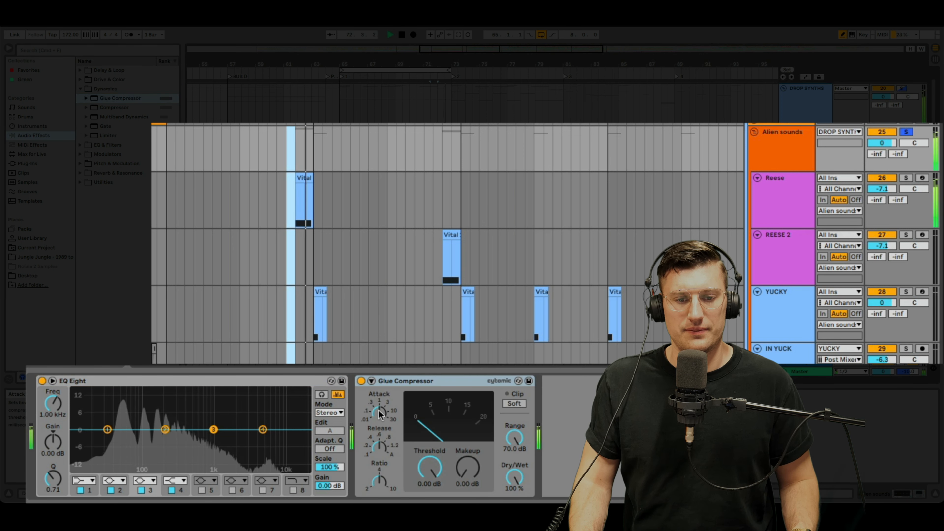
{"action": "left_click_drag", "start_coordinate": [379, 411], "coordinate": [430, 479]}
{"action": "key", "text": "space"}
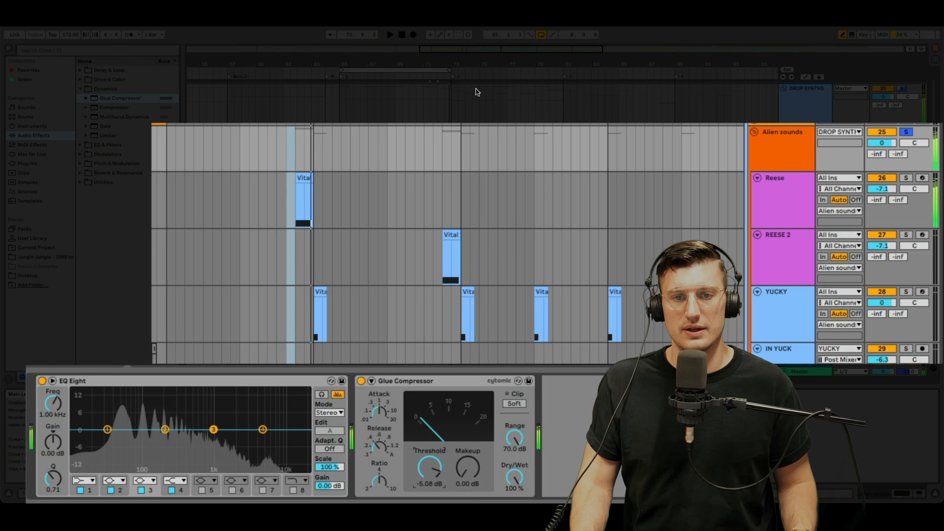
Step: Listen to the compressed Alien sounds group from bars 72 and 80, checking the Reese, REESE 2 and YUCKY clips
{"action": "left_click_drag", "start_coordinate": [456, 64], "coordinate": [457, 77]}
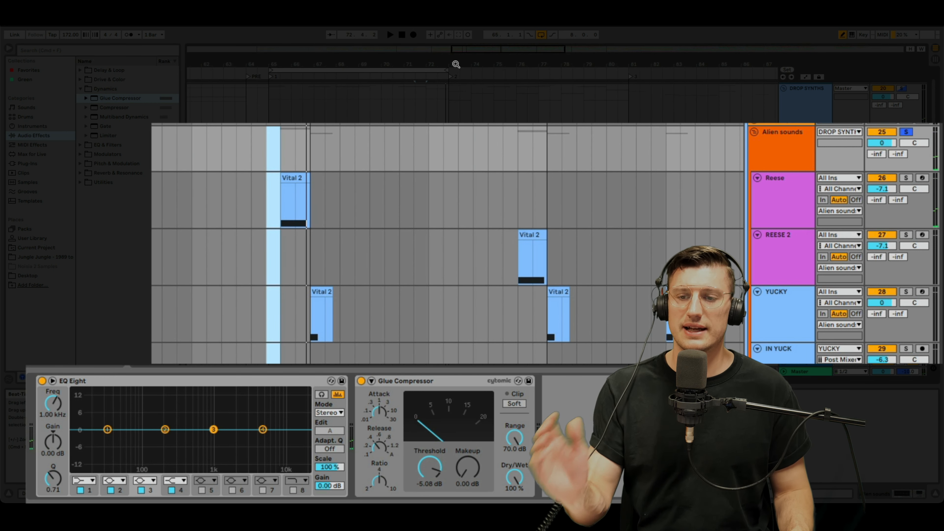
{"action": "left_click", "coordinate": [307, 148]}
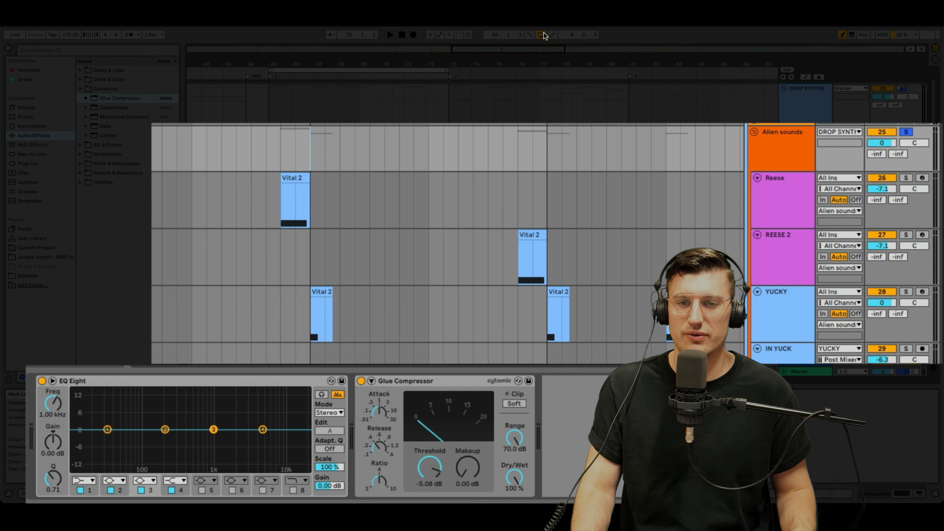
{"action": "left_click_drag", "start_coordinate": [442, 65], "coordinate": [443, 71]}
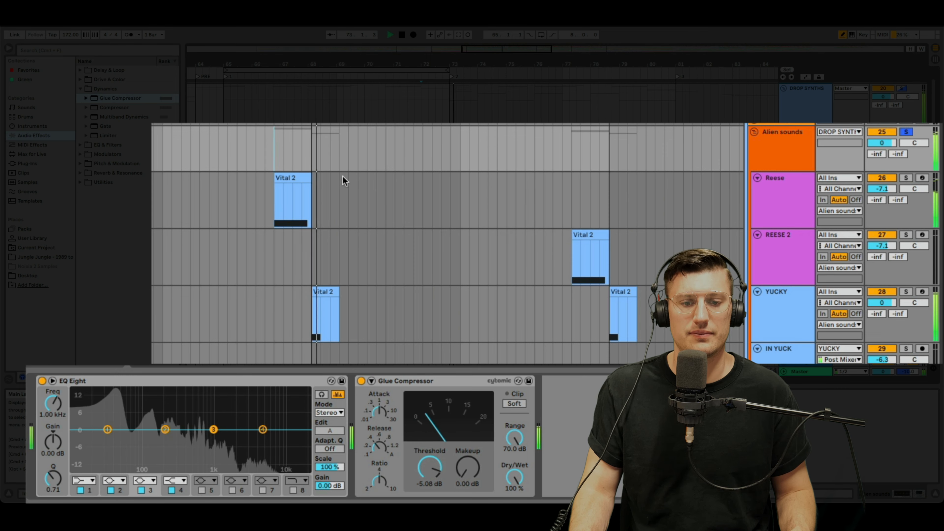
{"action": "scroll", "coordinate": [389, 184], "scroll_direction": "right", "scroll_amount": 3}
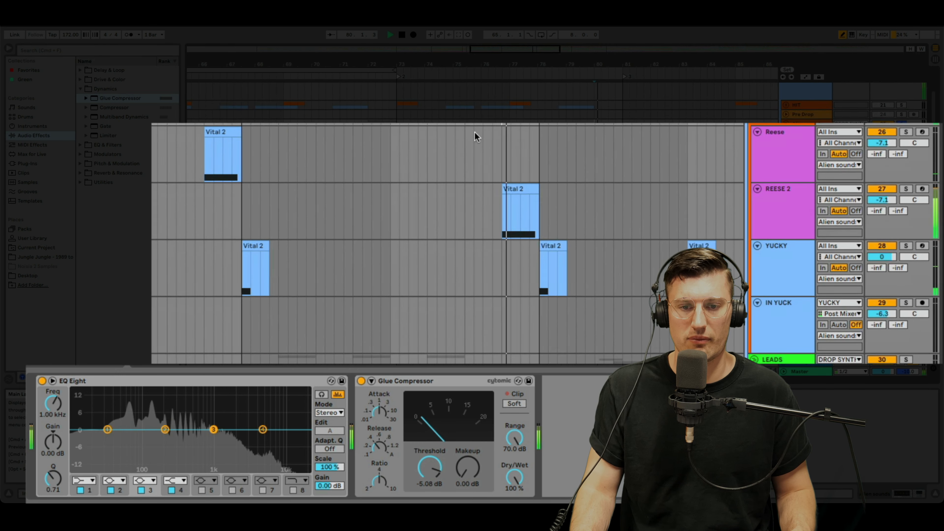
{"action": "scroll", "coordinate": [475, 134], "scroll_direction": "down", "scroll_amount": 3}
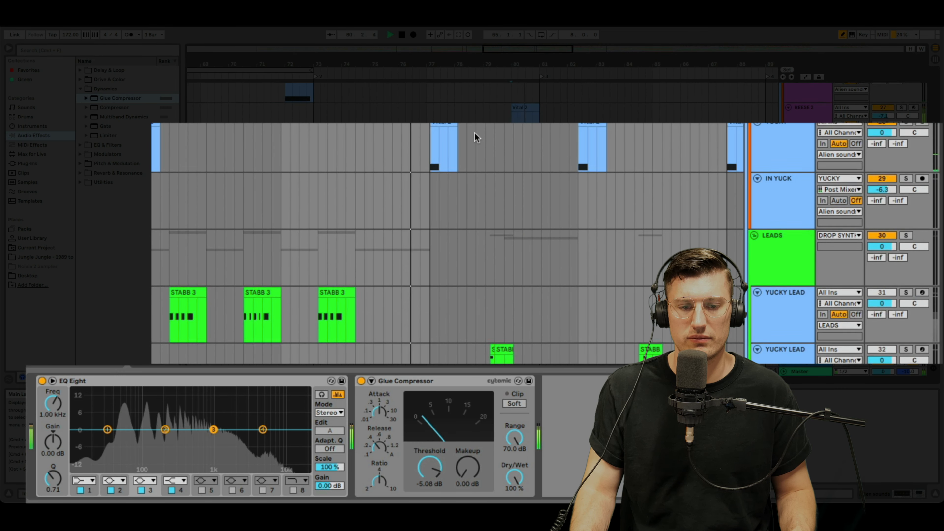
{"action": "scroll", "coordinate": [476, 137], "scroll_direction": "up", "scroll_amount": 3}
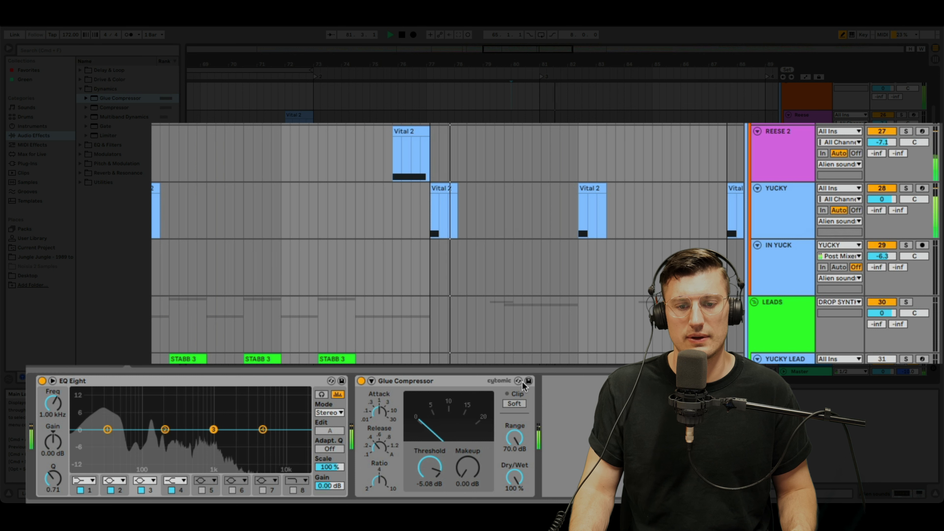
Step: Turn on soft clipping in the Alien sounds Glue Compressor and set the makeup gain to 2.54 dB while checking playback
{"action": "left_click", "coordinate": [514, 404]}
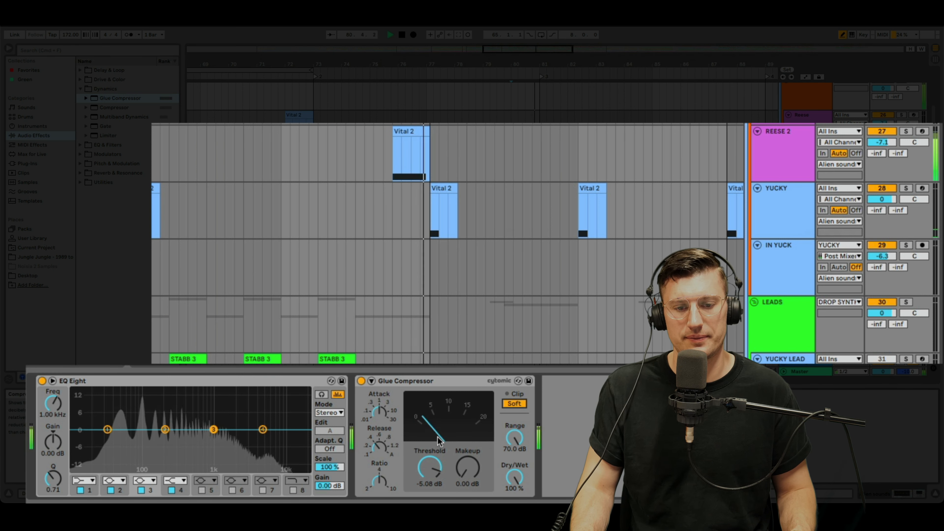
{"action": "key", "text": "space"}
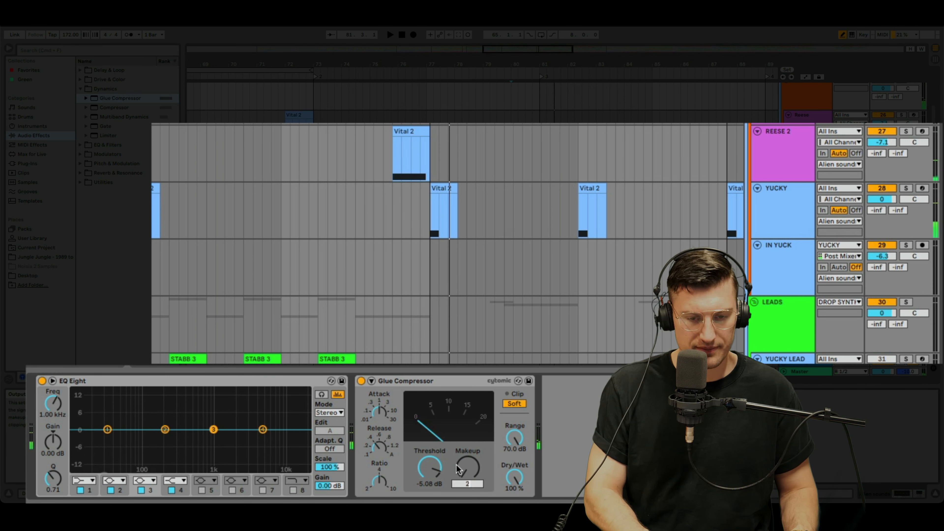
{"action": "key", "text": "Return"}
{"action": "key", "text": "space"}
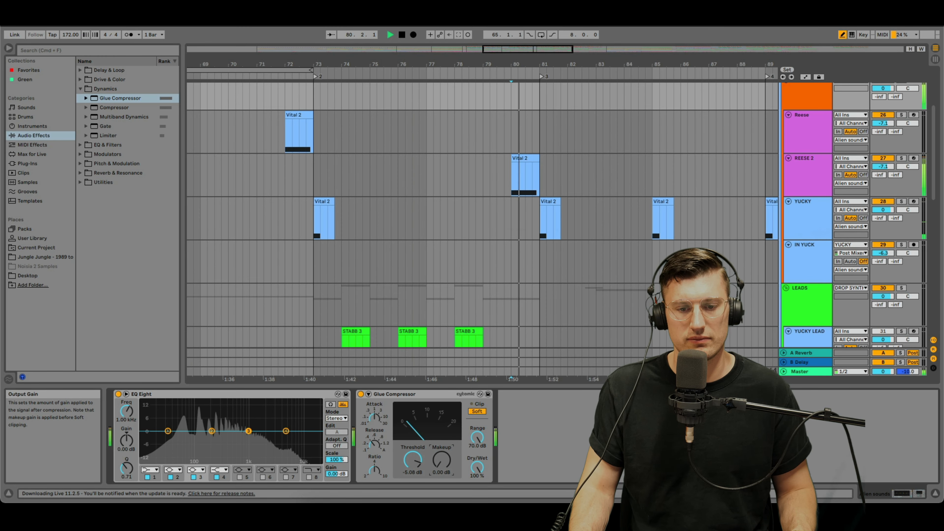
{"action": "left_click_drag", "start_coordinate": [442, 460], "coordinate": [441, 451]}
{"action": "key", "text": "space"}
{"action": "key", "text": "space"}
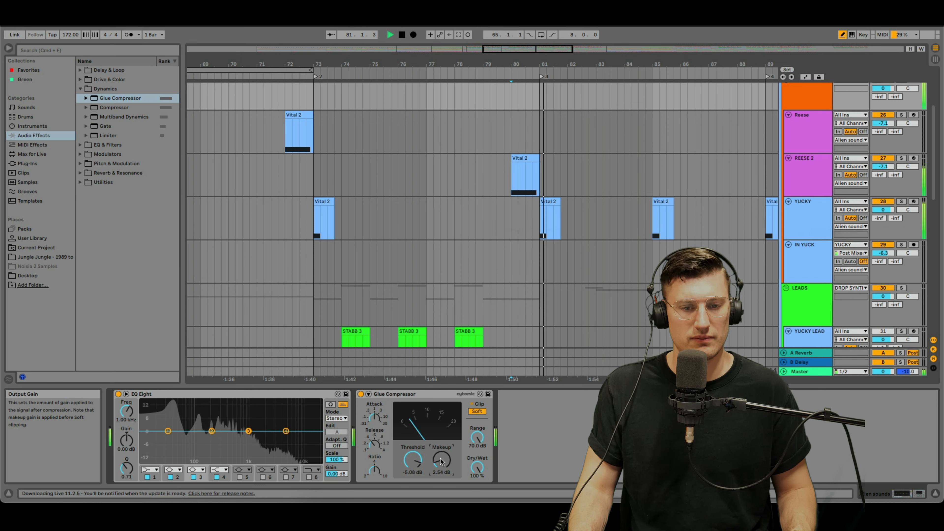
{"action": "key", "text": "space"}
Step: Unsolo the Alien sounds group, deactivate it and collapse it
{"action": "scroll", "coordinate": [582, 200], "scroll_direction": "up", "scroll_amount": 2}
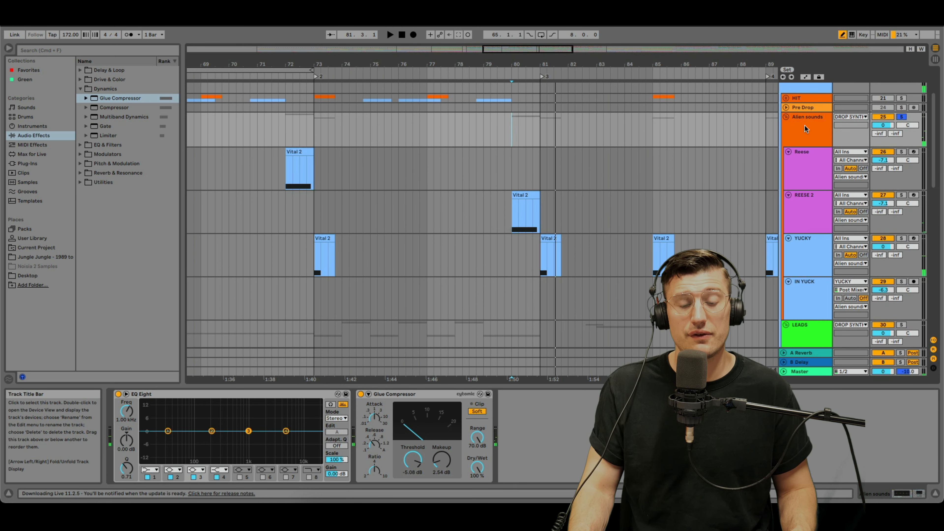
{"action": "left_click", "coordinate": [786, 117]}
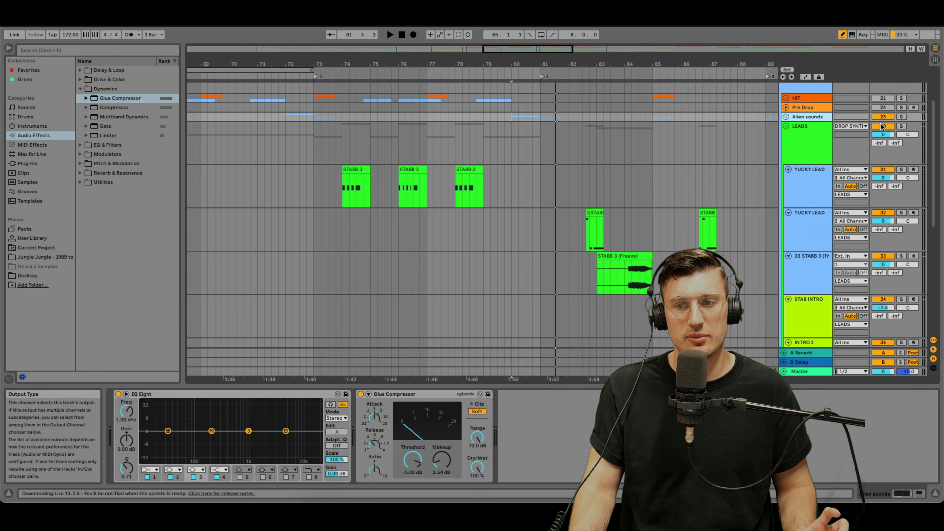
{"action": "left_click", "coordinate": [786, 116]}
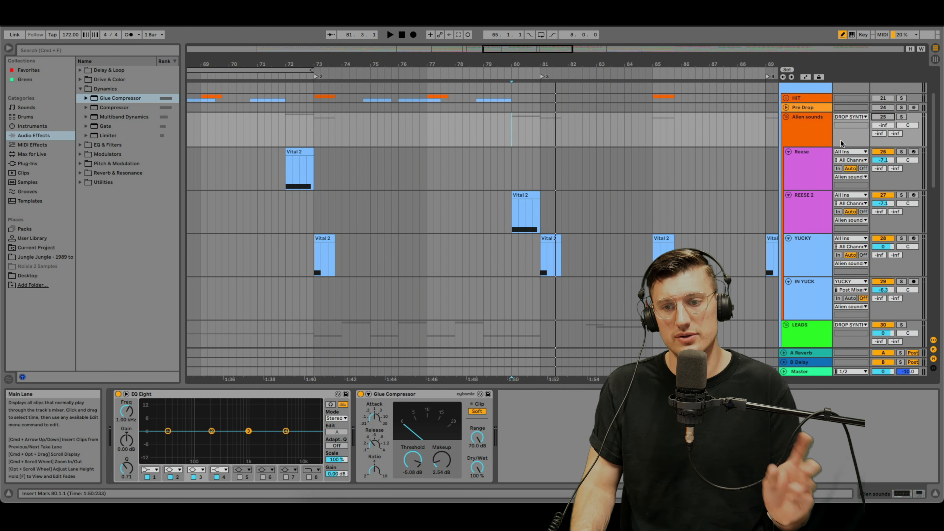
{"action": "left_click", "coordinate": [786, 116]}
Step: Solo the LEADS group and listen from bar 74, looking through its YUCKY LEAD, LEAD and LEAD 2 clips
{"action": "left_click", "coordinate": [801, 128]}
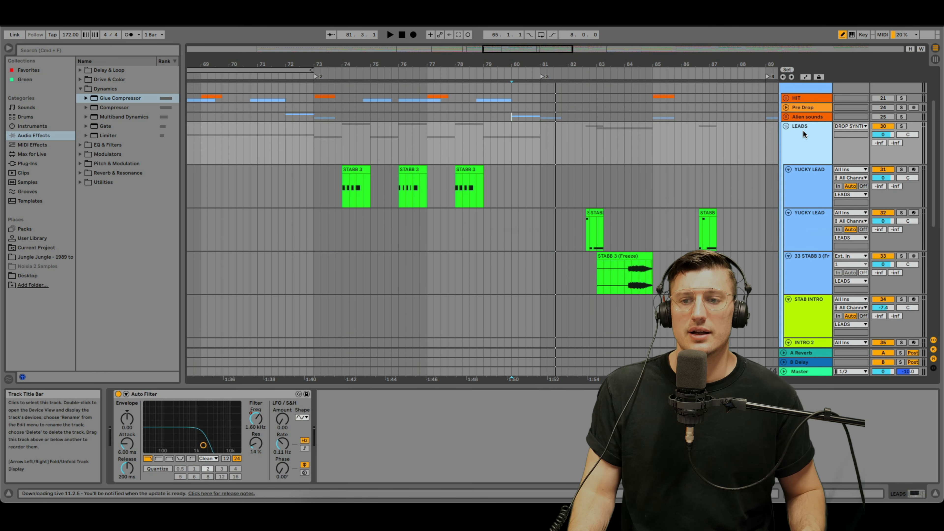
{"action": "left_click", "coordinate": [315, 135]}
{"action": "left_click", "coordinate": [342, 153]}
{"action": "key", "text": "space"}
{"action": "scroll", "coordinate": [484, 149], "scroll_direction": "down", "scroll_amount": 7}
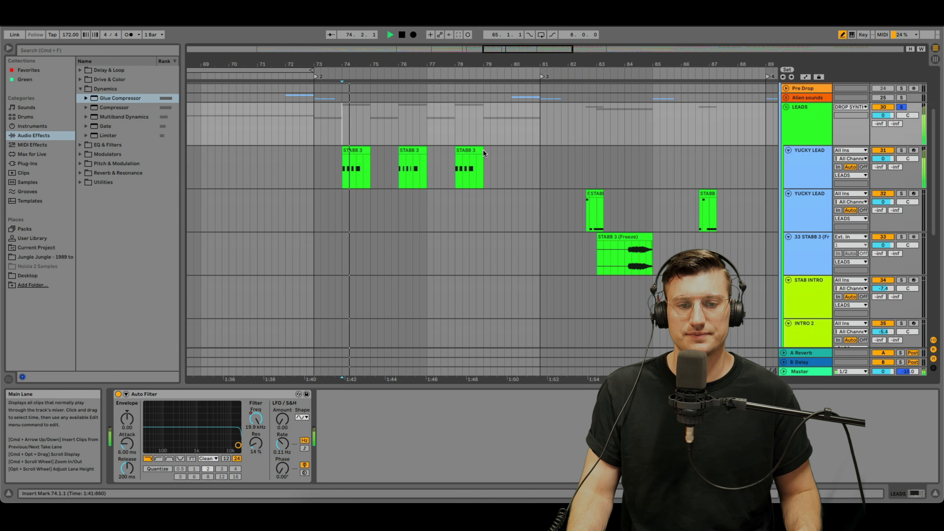
{"action": "scroll", "coordinate": [776, 284], "scroll_direction": "up", "scroll_amount": 1}
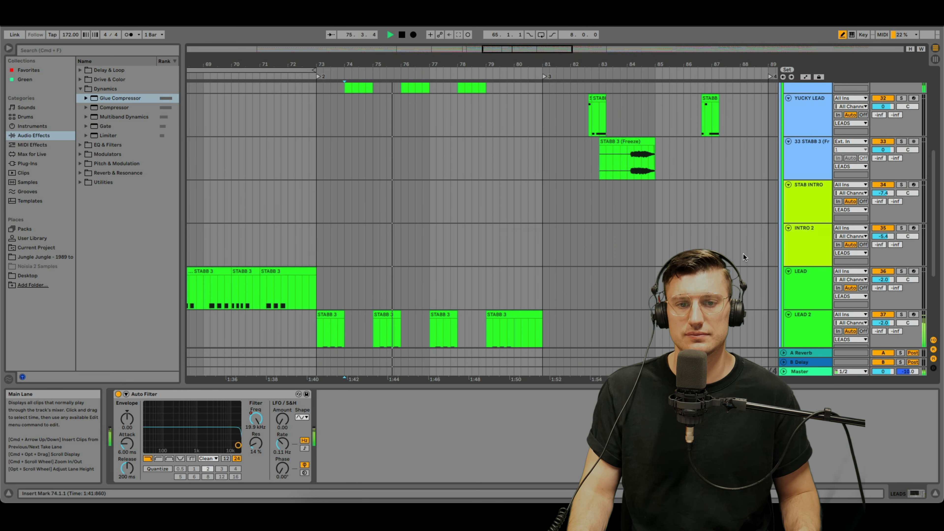
{"action": "scroll", "coordinate": [805, 318], "scroll_direction": "down", "scroll_amount": 3}
{"action": "scroll", "coordinate": [804, 316], "scroll_direction": "up", "scroll_amount": 6}
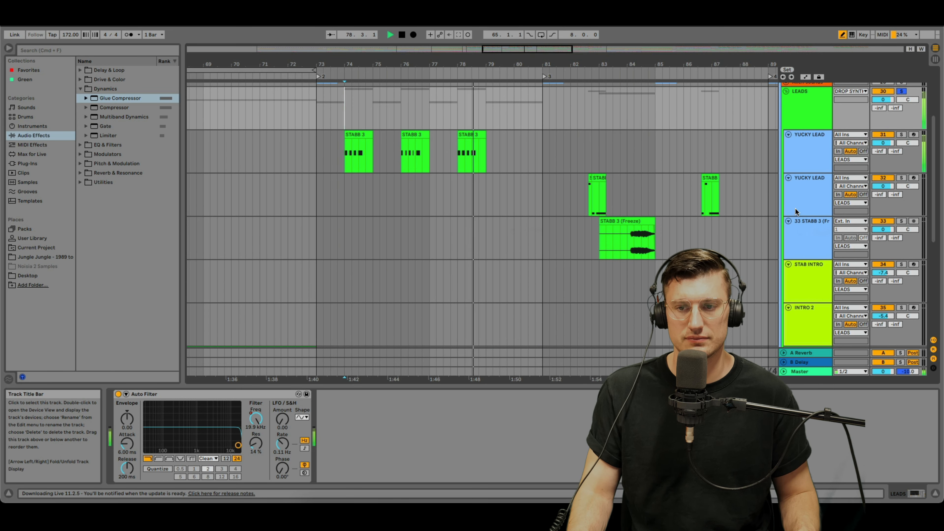
Step: Examine the device chain of the first YUCKY LEAD track and reselect the LEADS group
{"action": "left_click", "coordinate": [797, 159]}
{"action": "scroll", "coordinate": [521, 427], "scroll_direction": "right", "scroll_amount": 15}
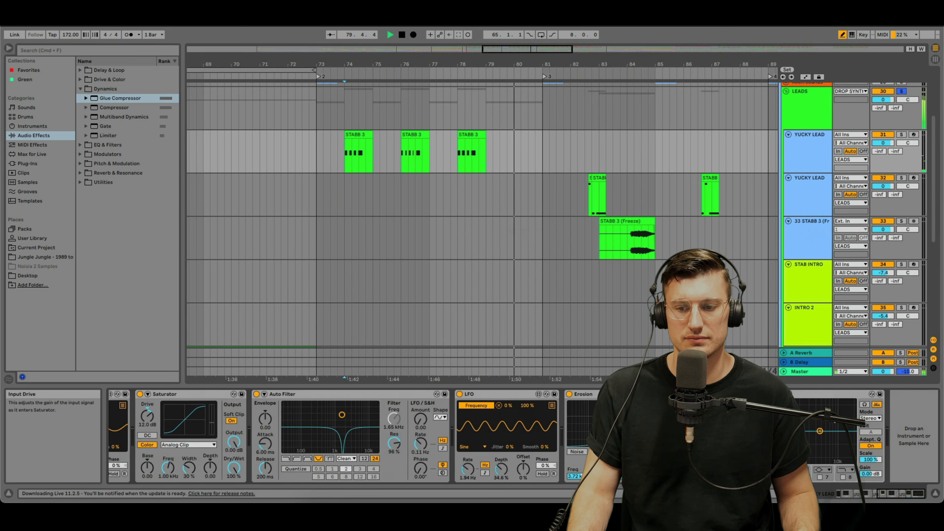
{"action": "scroll", "coordinate": [565, 229], "scroll_direction": "right", "scroll_amount": 2}
{"action": "scroll", "coordinate": [675, 194], "scroll_direction": "up", "scroll_amount": 3}
{"action": "scroll", "coordinate": [675, 193], "scroll_direction": "up", "scroll_amount": 3}
{"action": "left_click", "coordinate": [803, 208]}
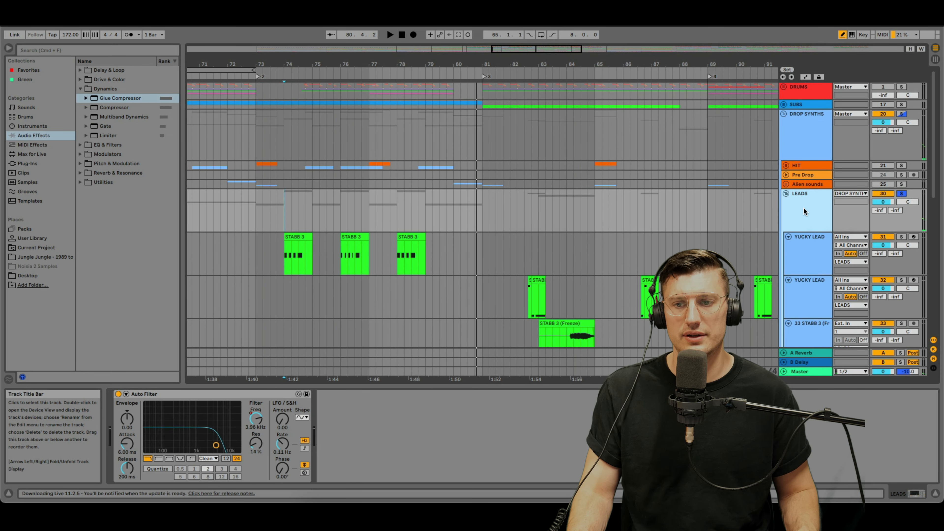
Step: Expand the SUBS group, listen to the soloed LEAD SUB track from bar 73, and reactivate SUBS at 0 dB
{"action": "left_click", "coordinate": [783, 105]}
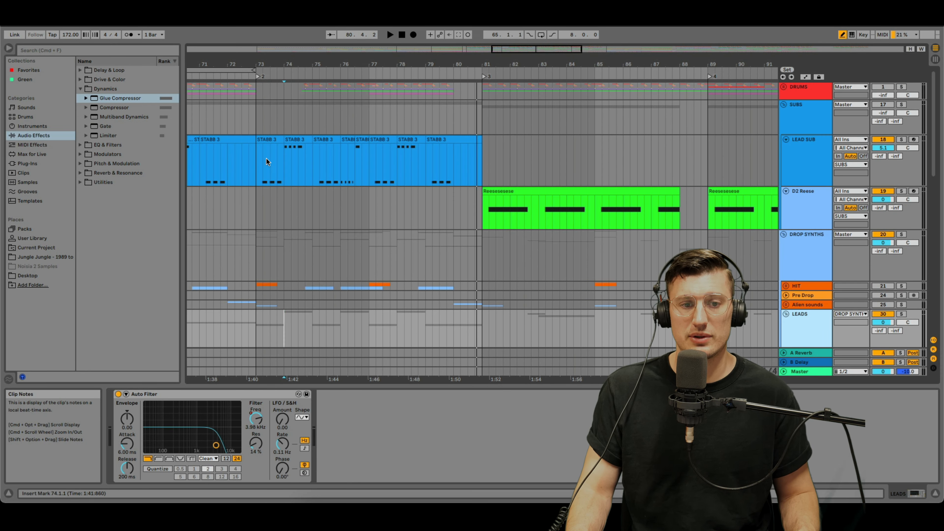
{"action": "left_click", "coordinate": [260, 169]}
{"action": "key", "text": "space"}
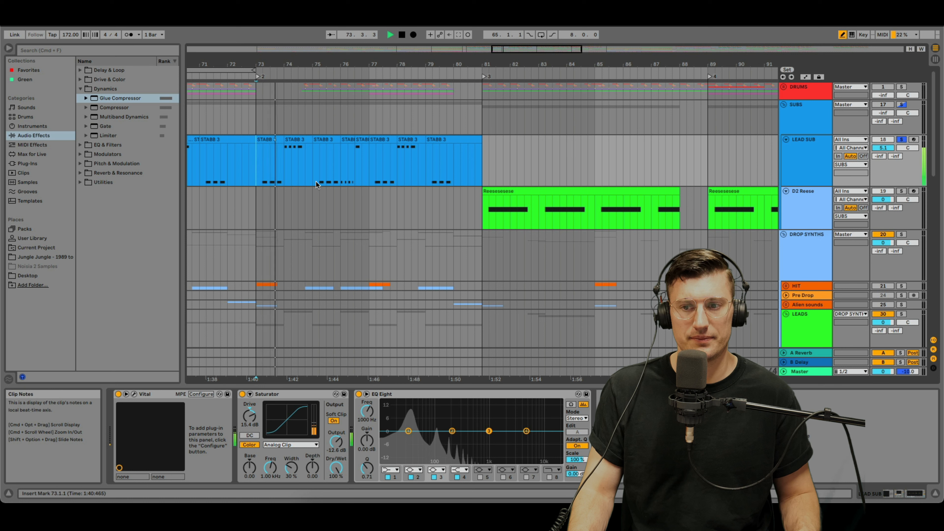
{"action": "double_click", "coordinate": [889, 113]}
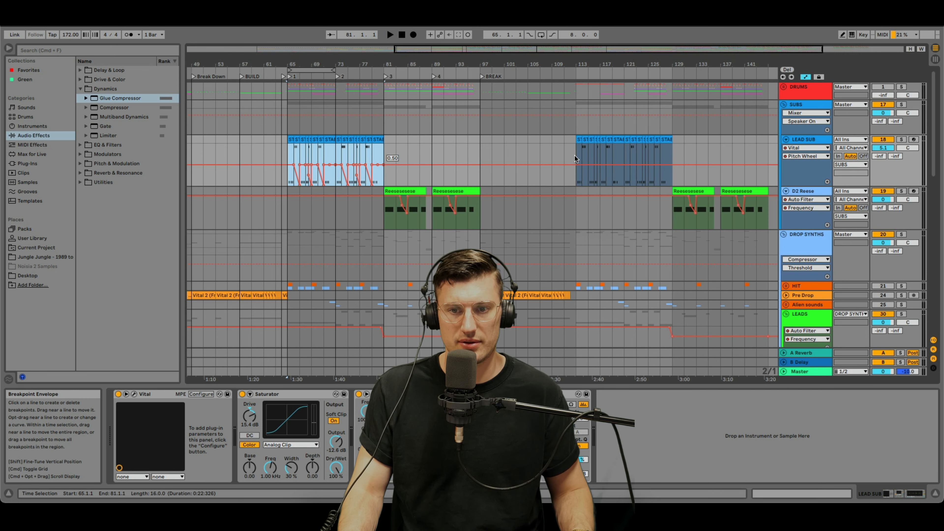
Step: Paste the LEAD SUB Pitch Wheel automation from bars 65–81 at bar 113 and listen to the track from bar 68
{"action": "left_click", "coordinate": [574, 156]}
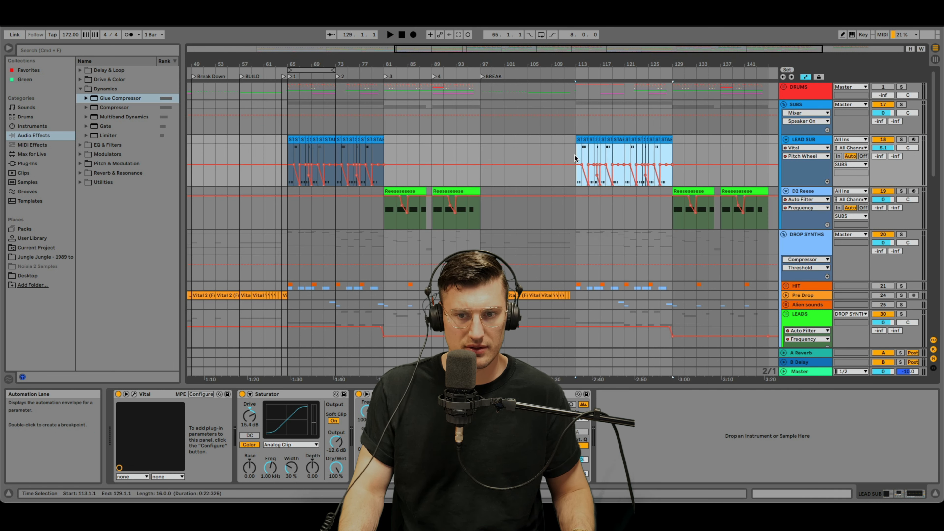
{"action": "key", "text": "space"}
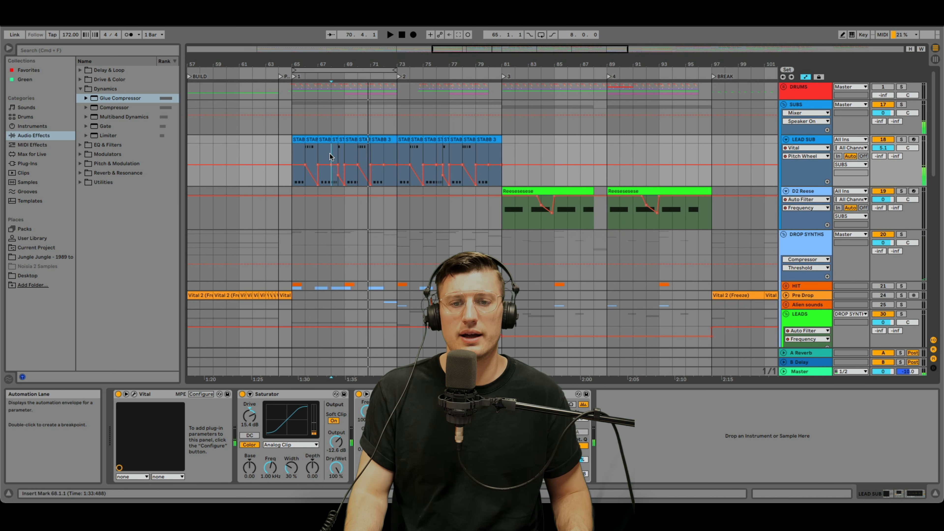
Step: Hide the automation lanes and freeze the LEAD SUB track
{"action": "key", "text": "a"}
{"action": "right_click", "coordinate": [802, 154]}
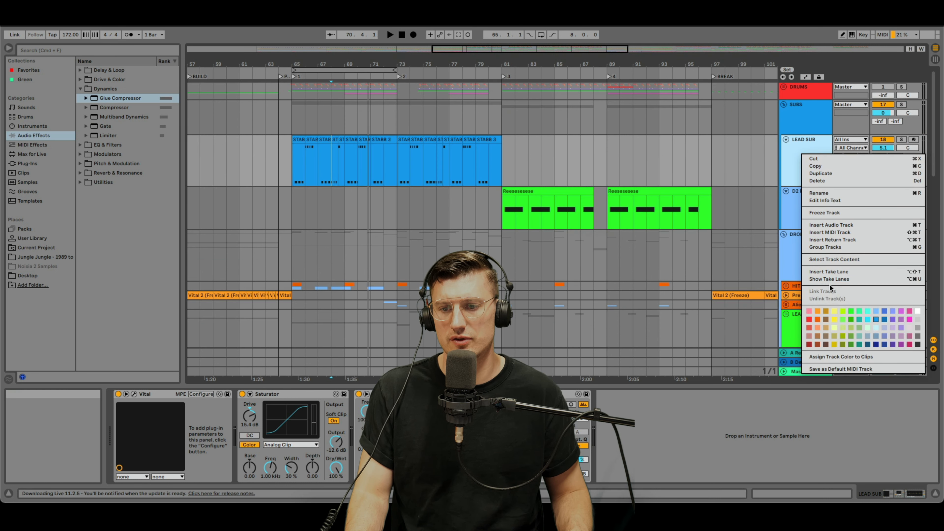
{"action": "left_click", "coordinate": [844, 212]}
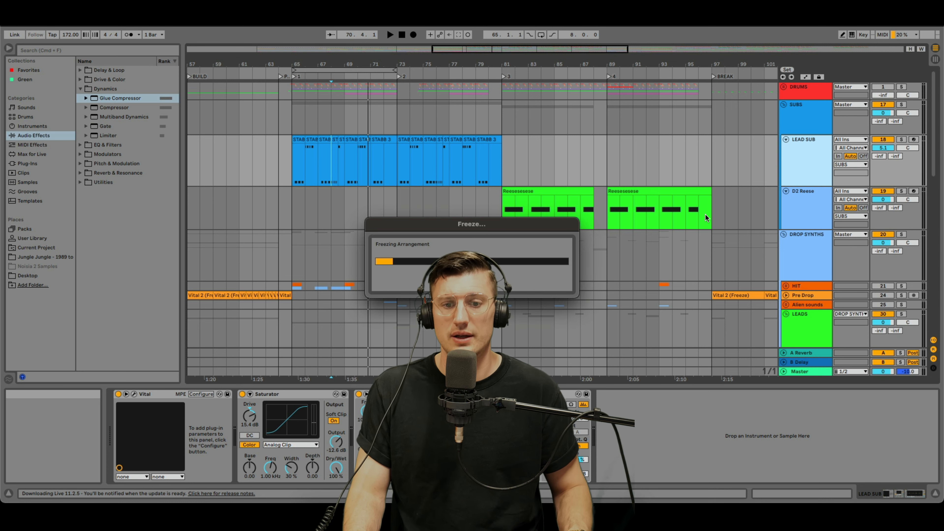
Step: Place the LEAD SUB track in its own group inside SUBS and rename that group SUB FREE
{"action": "key", "text": "minus"}
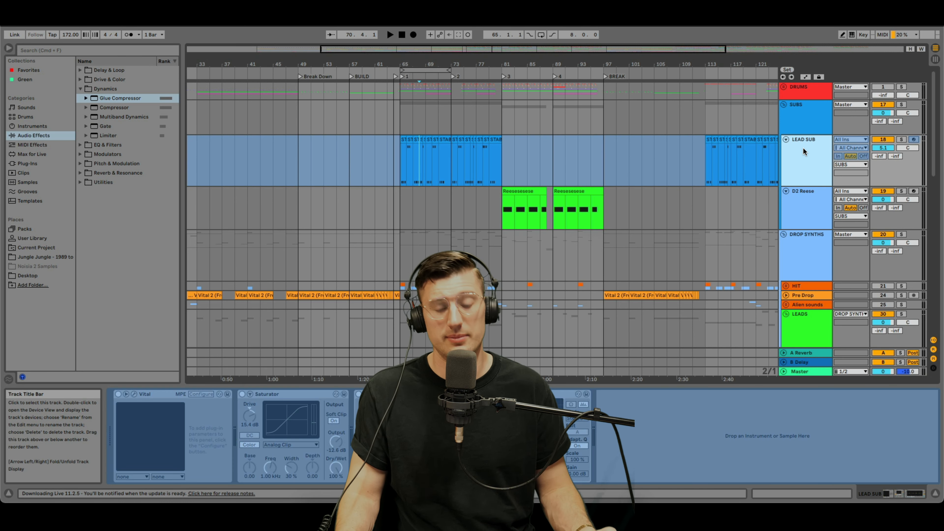
{"action": "key", "text": "super+g"}
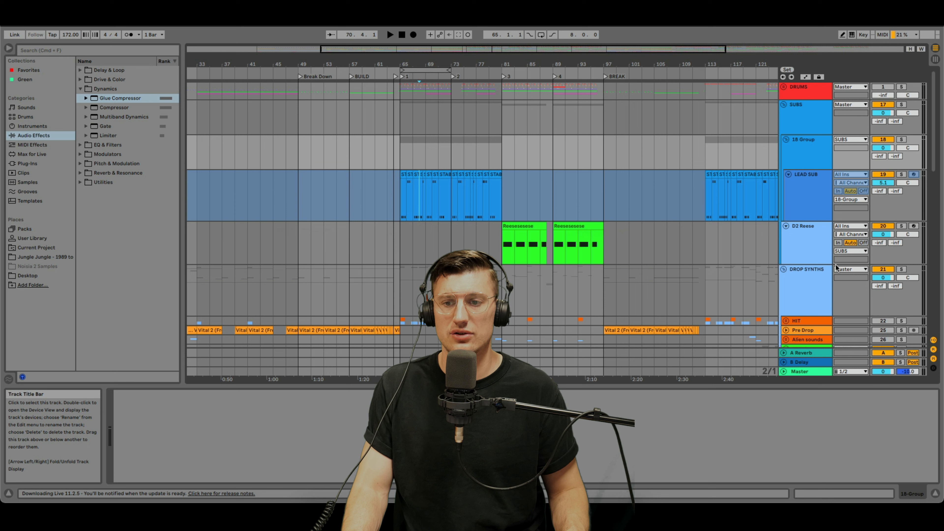
{"action": "key", "text": "super+r"}
{"action": "type", "text": "S"}
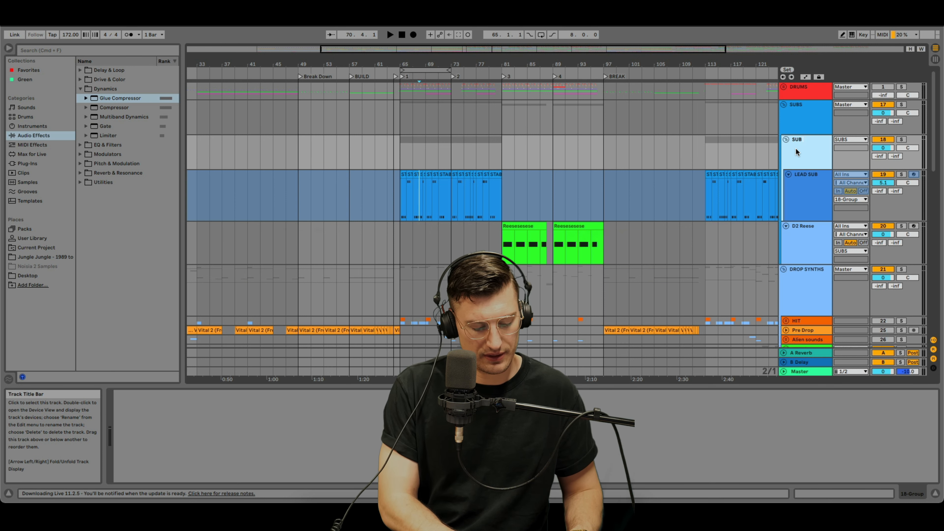
{"action": "type", "text": "UB FREEE"}
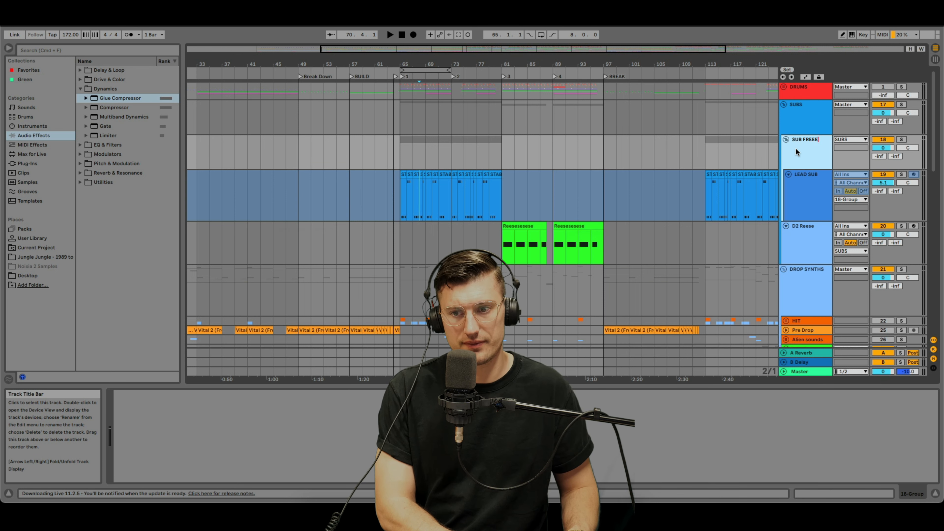
{"action": "key", "text": "Return"}
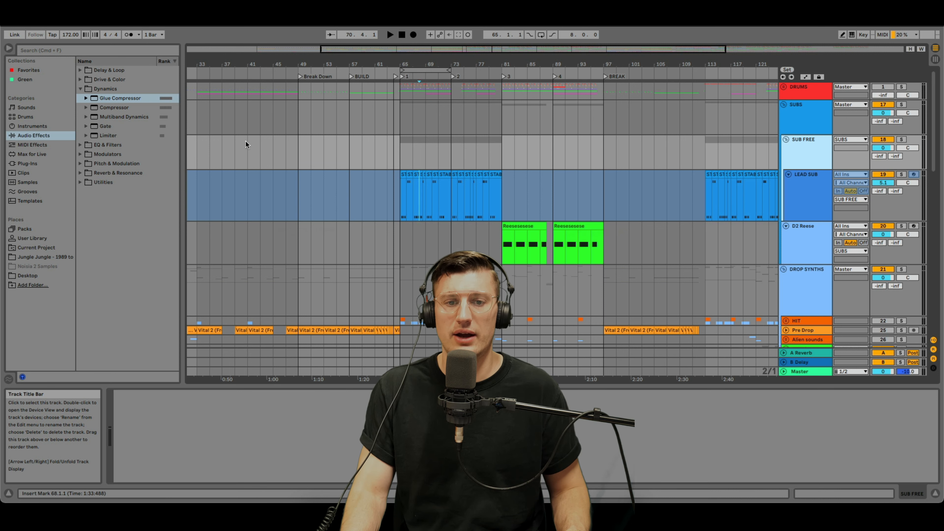
Step: Play the arrangement from bar 65 to hear the frozen sub, collapse the SUB FREE group and deactivate SUBS
{"action": "left_click", "coordinate": [395, 150]}
{"action": "left_click_drag", "start_coordinate": [416, 64], "coordinate": [415, 89]}
{"action": "left_click", "coordinate": [398, 147]}
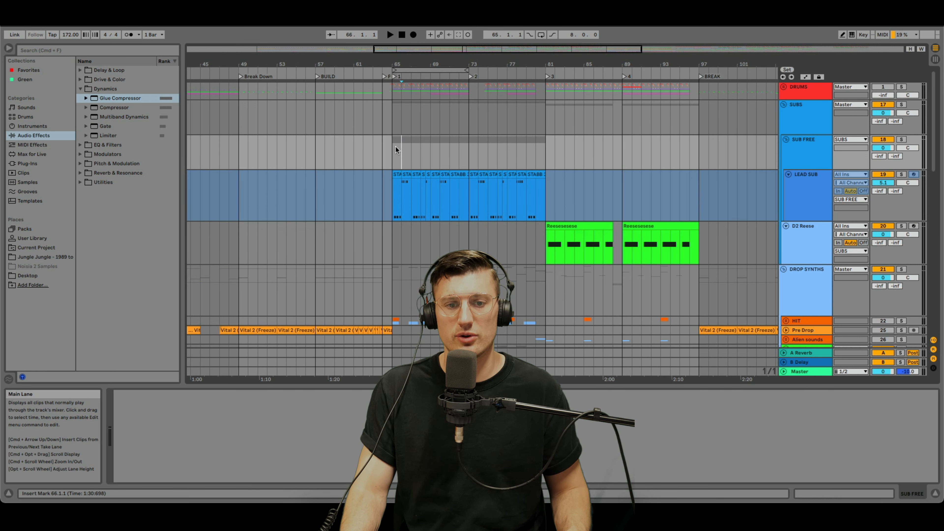
{"action": "key", "text": "space"}
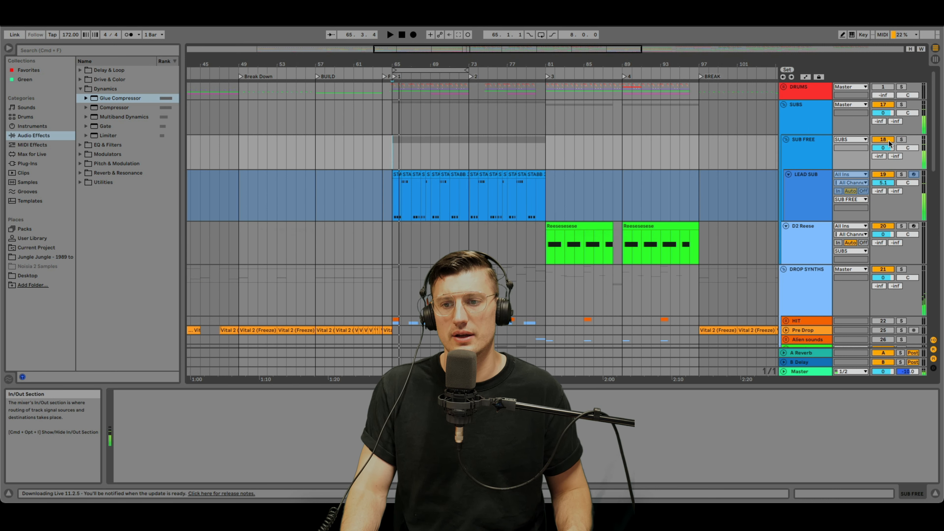
{"action": "left_click", "coordinate": [787, 140]}
{"action": "left_click", "coordinate": [881, 105]}
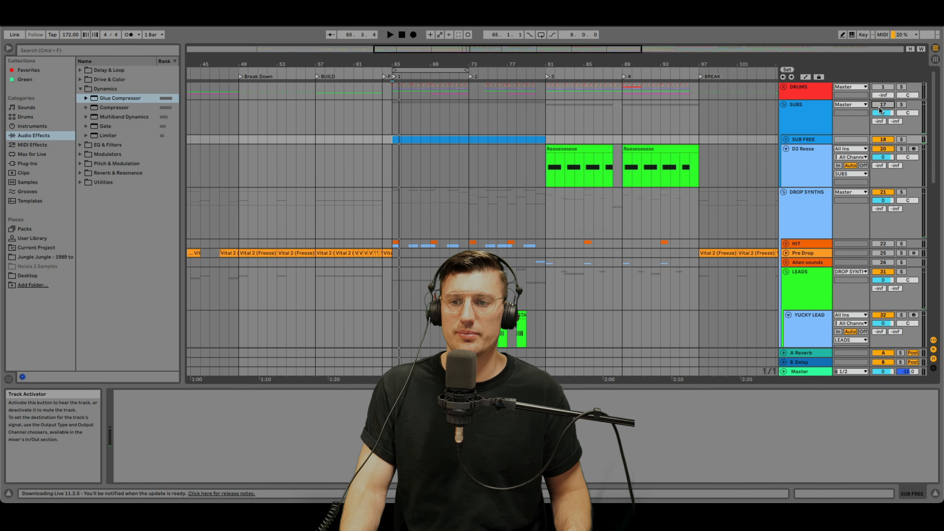
{"action": "left_click", "coordinate": [880, 113]}
Step: Look through the lead tracks, select the LEADS group and play it from bar 65
{"action": "scroll", "coordinate": [568, 151], "scroll_direction": "down", "scroll_amount": 5}
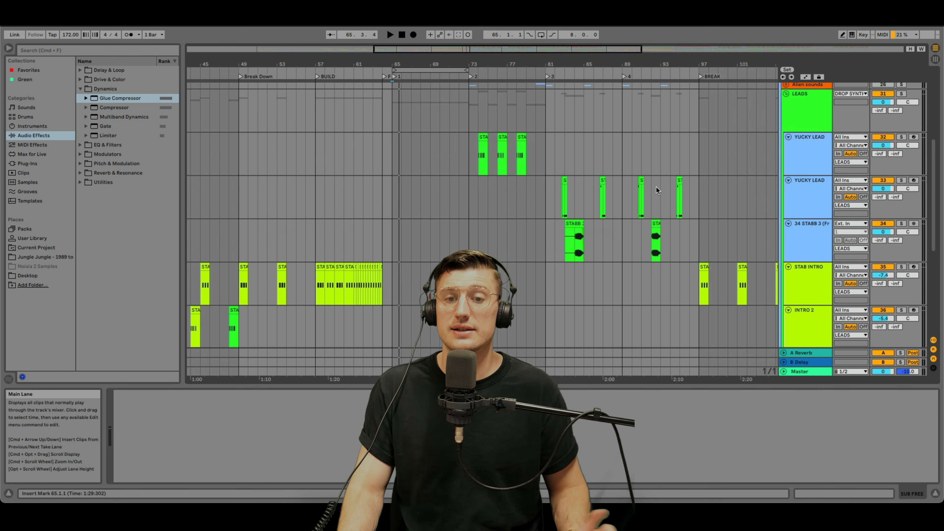
{"action": "scroll", "coordinate": [451, 181], "scroll_direction": "down", "scroll_amount": 8}
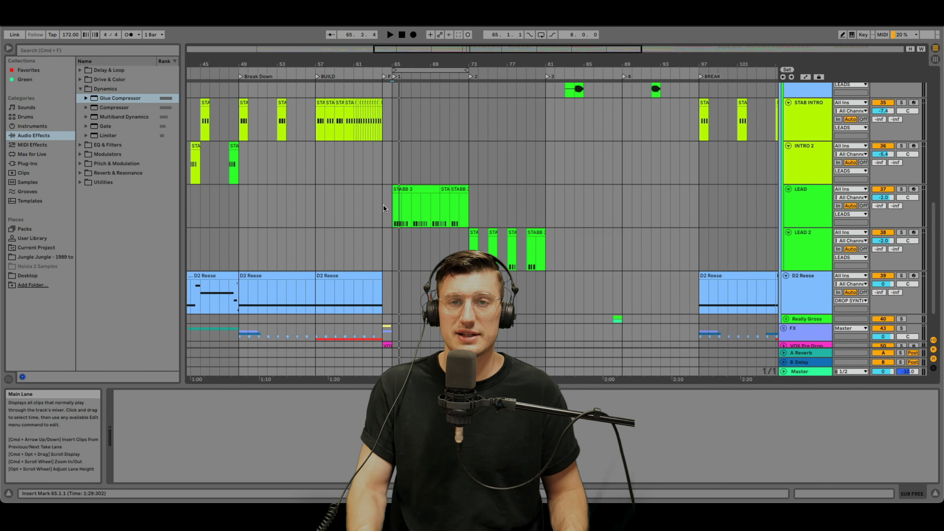
{"action": "left_click", "coordinate": [821, 197]}
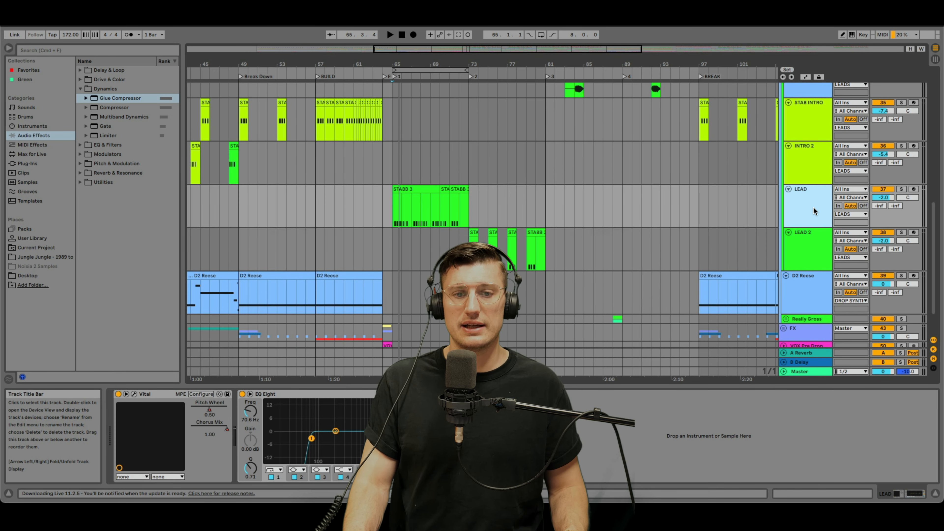
{"action": "scroll", "coordinate": [813, 208], "scroll_direction": "up", "scroll_amount": 4}
{"action": "scroll", "coordinate": [813, 207], "scroll_direction": "up", "scroll_amount": 5}
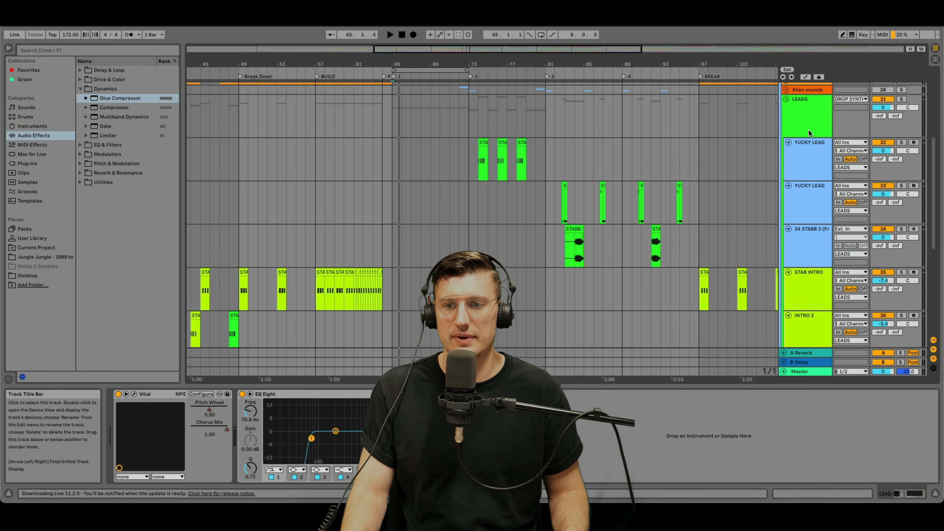
{"action": "left_click", "coordinate": [804, 143]}
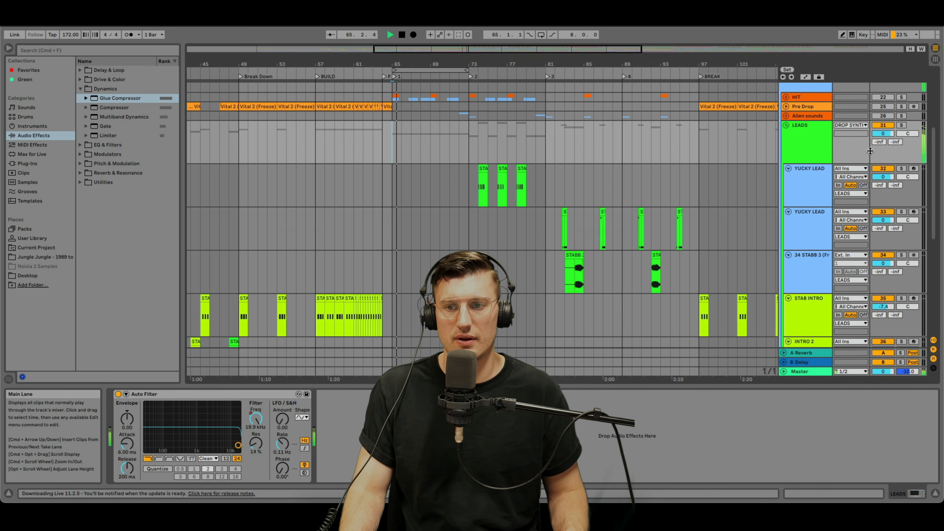
{"action": "key", "text": "space"}
{"action": "left_click_drag", "start_coordinate": [419, 64], "coordinate": [416, 89]}
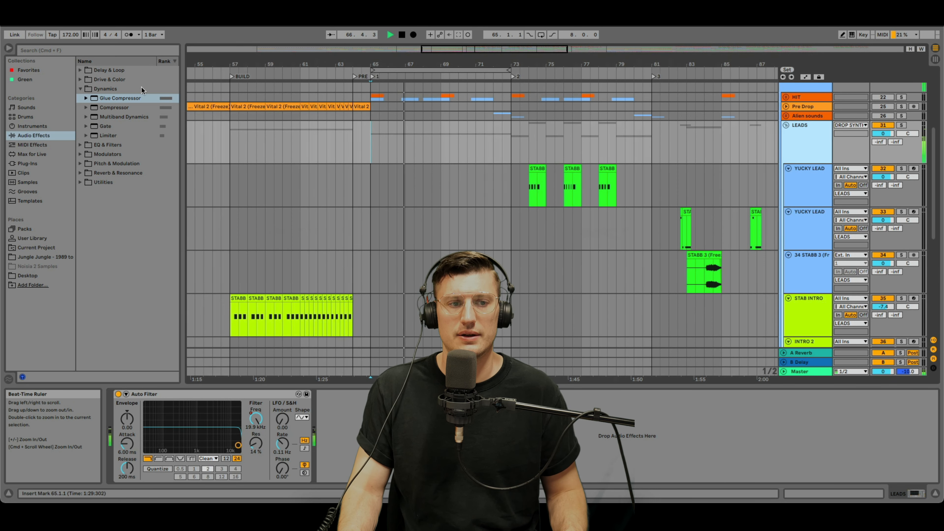
Step: Add an EQ Eight before the Auto Filter on the LEADS group and use its first band as a low cut at 48.9 Hz
{"action": "left_click", "coordinate": [108, 145]}
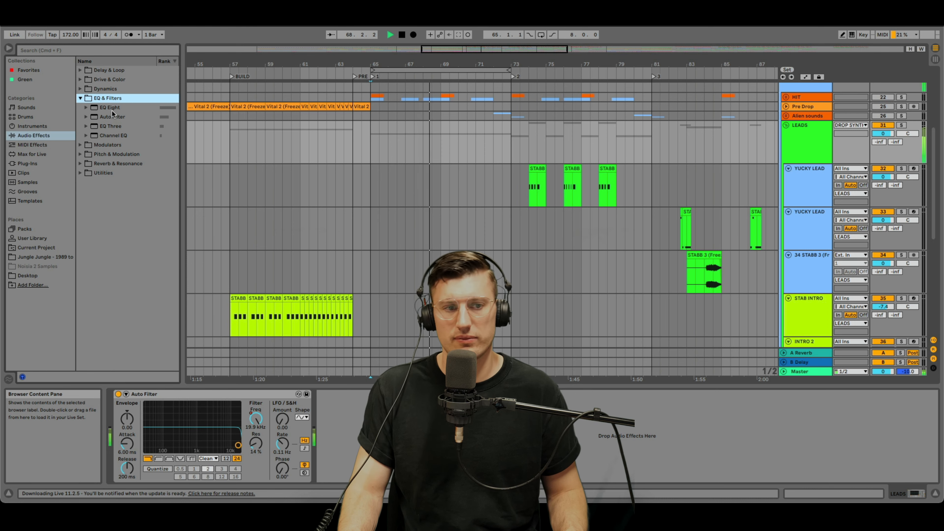
{"action": "left_click_drag", "start_coordinate": [110, 107], "coordinate": [277, 438]}
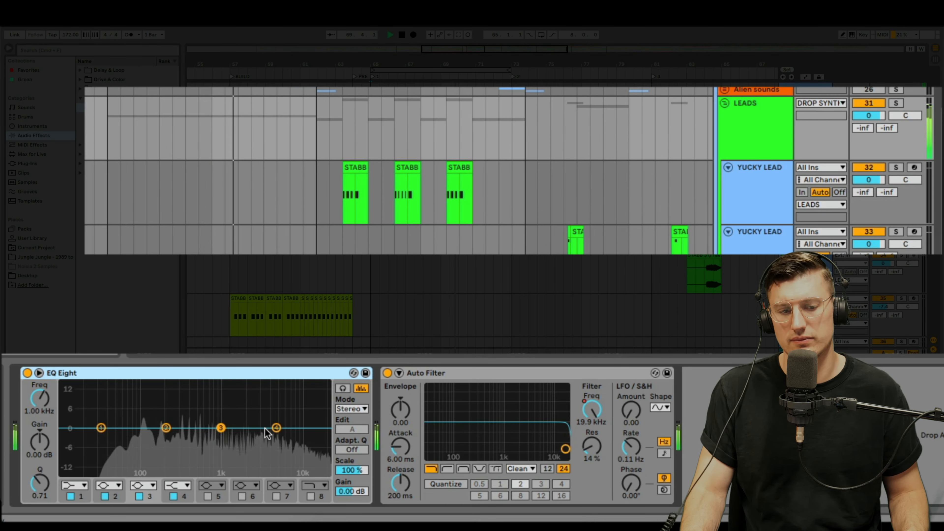
{"action": "left_click", "coordinate": [95, 484]}
{"action": "left_click", "coordinate": [74, 400]}
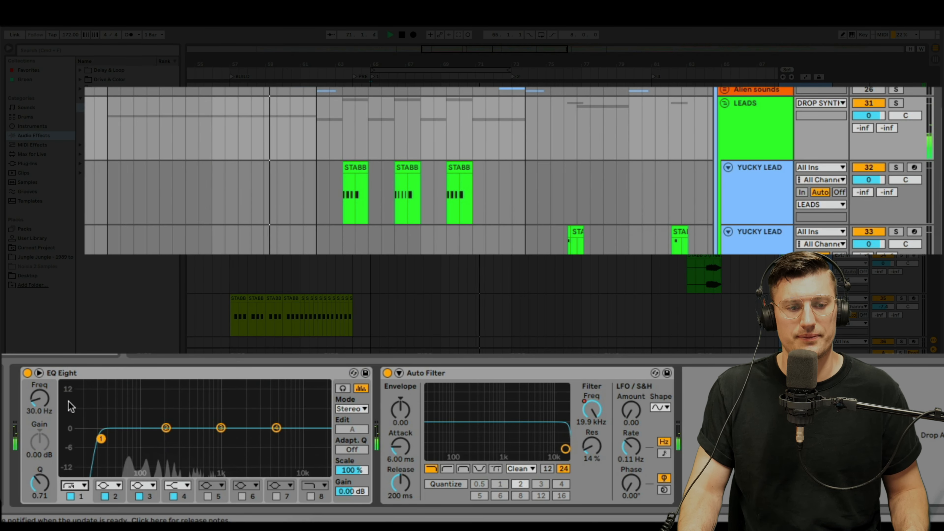
{"action": "left_click_drag", "start_coordinate": [43, 402], "coordinate": [38, 401]}
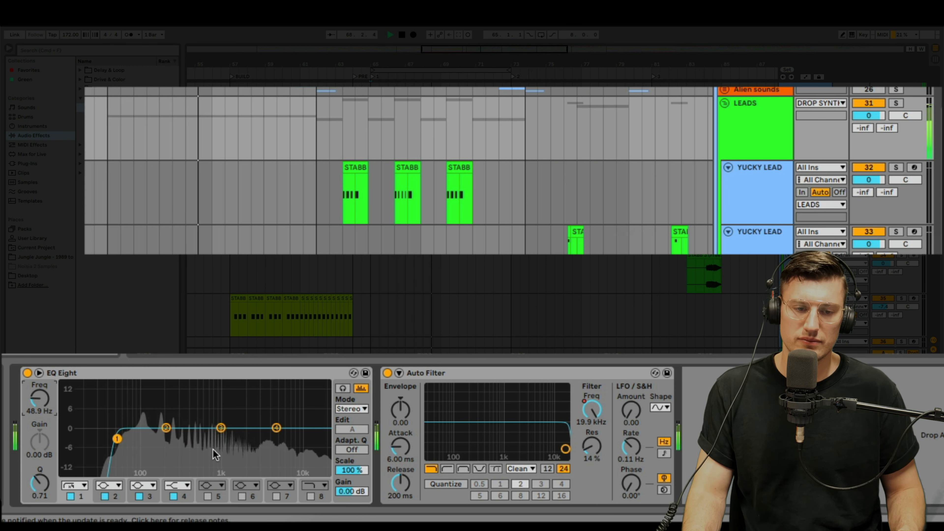
{"action": "key", "text": "space"}
{"action": "left_click", "coordinate": [751, 118]}
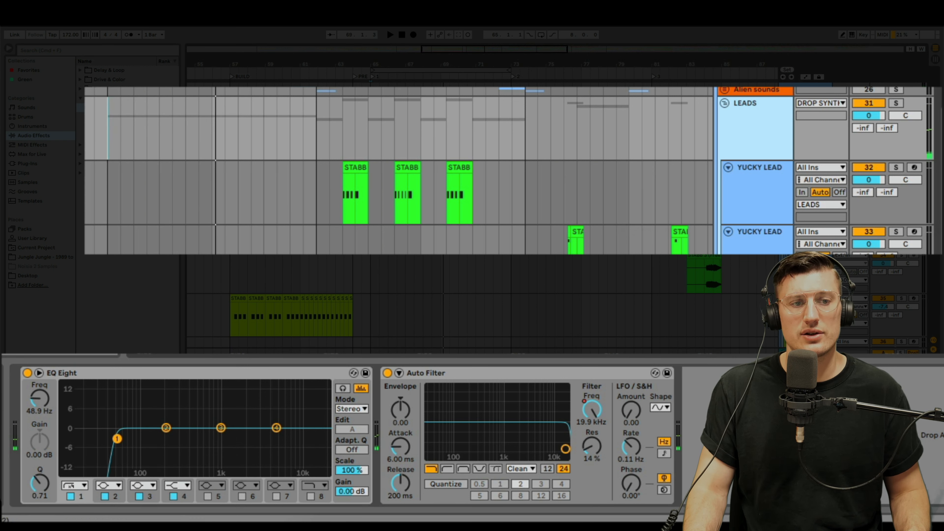
Step: Insert a Glue Compressor between EQ Eight and Auto Filter on the LEADS group and adjust its attack during playback
{"action": "left_click", "coordinate": [80, 98]}
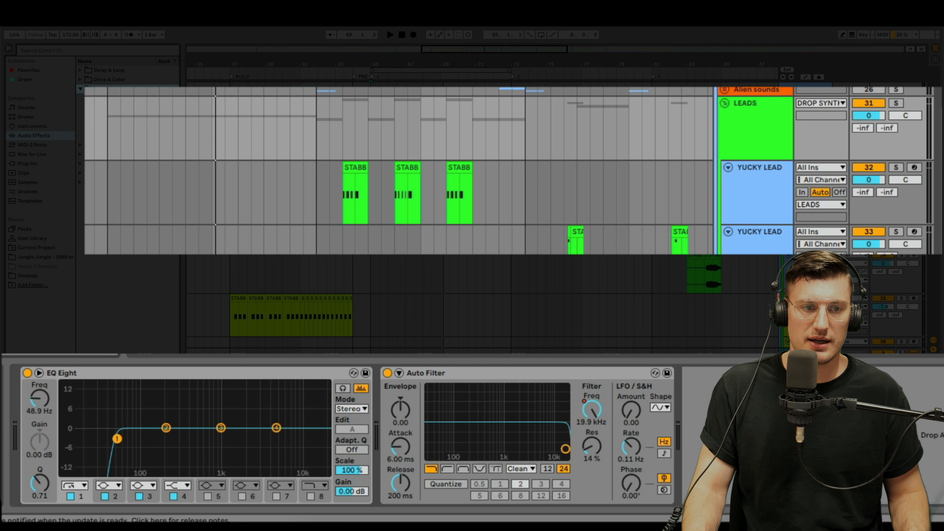
{"action": "left_click_drag", "start_coordinate": [108, 98], "coordinate": [376, 413]}
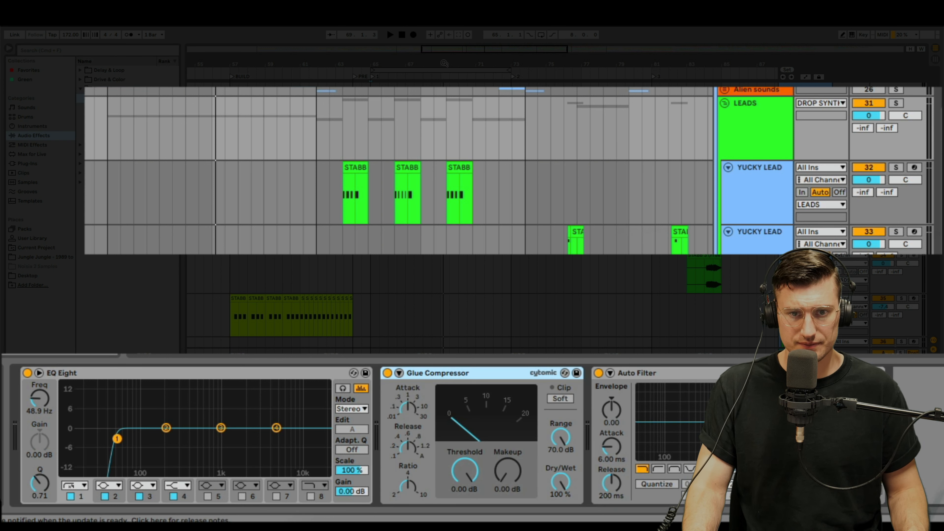
{"action": "key", "text": "plus"}
{"action": "key", "text": "plus"}
{"action": "key", "text": "space"}
{"action": "left_click_drag", "start_coordinate": [399, 414], "coordinate": [400, 404]}
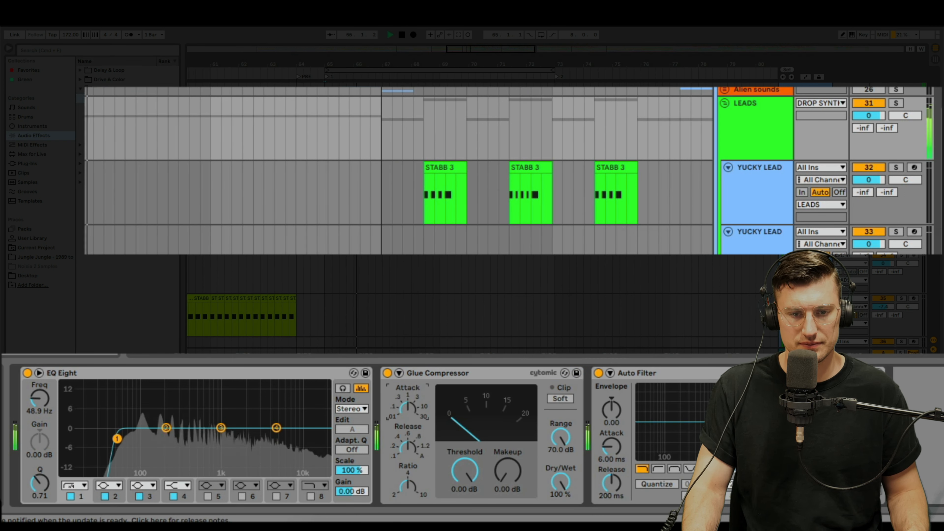
Step: Solo the LEADS group and shorten the Glue Compressor's release
{"action": "left_click", "coordinate": [776, 124]}
{"action": "key", "text": "a"}
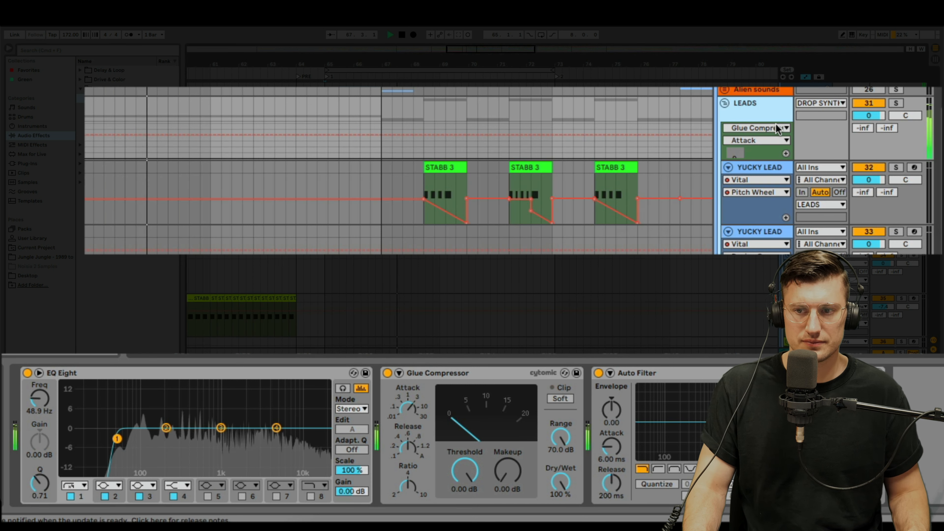
{"action": "key", "text": "a"}
{"action": "key", "text": "s"}
{"action": "left_click_drag", "start_coordinate": [408, 453], "coordinate": [407, 474]}
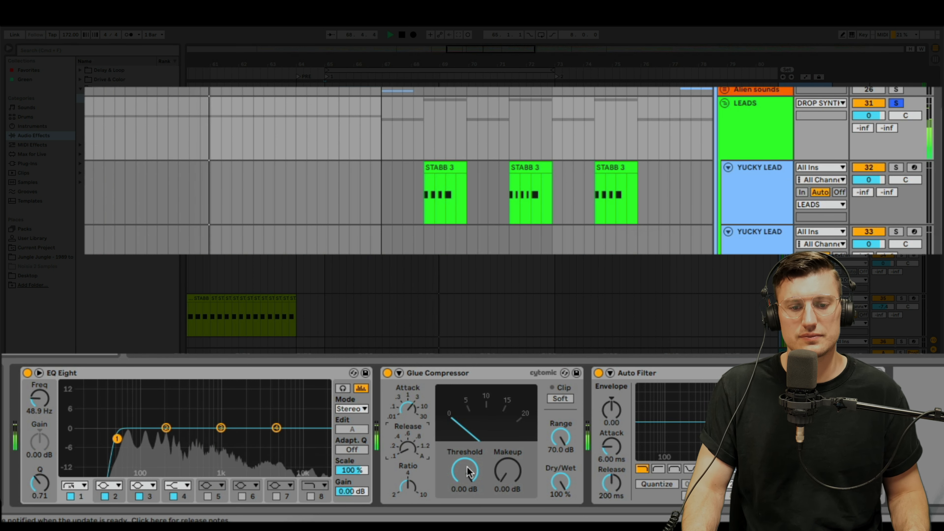
Step: Lower the Glue Compressor's threshold to about -6.95 dB and set its makeup gain to 3 dB
{"action": "left_click_drag", "start_coordinate": [467, 472], "coordinate": [467, 484]}
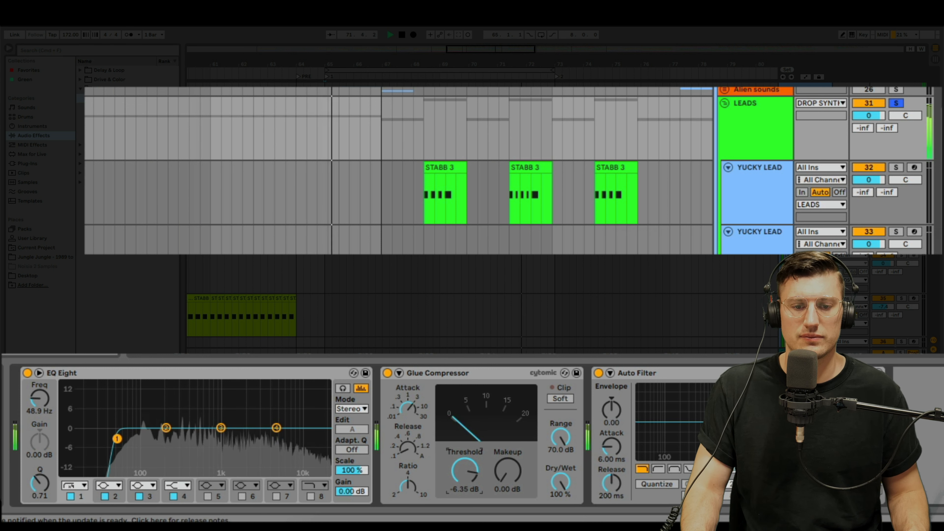
{"action": "left_click_drag", "start_coordinate": [465, 472], "coordinate": [465, 473]}
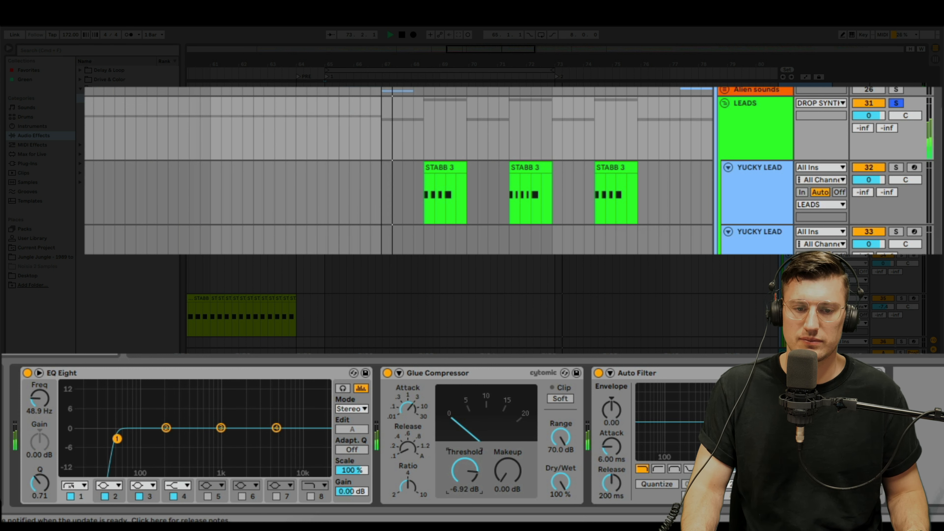
{"action": "left_click", "coordinate": [502, 472]}
{"action": "type", "text": "3"}
{"action": "key", "text": "Return"}
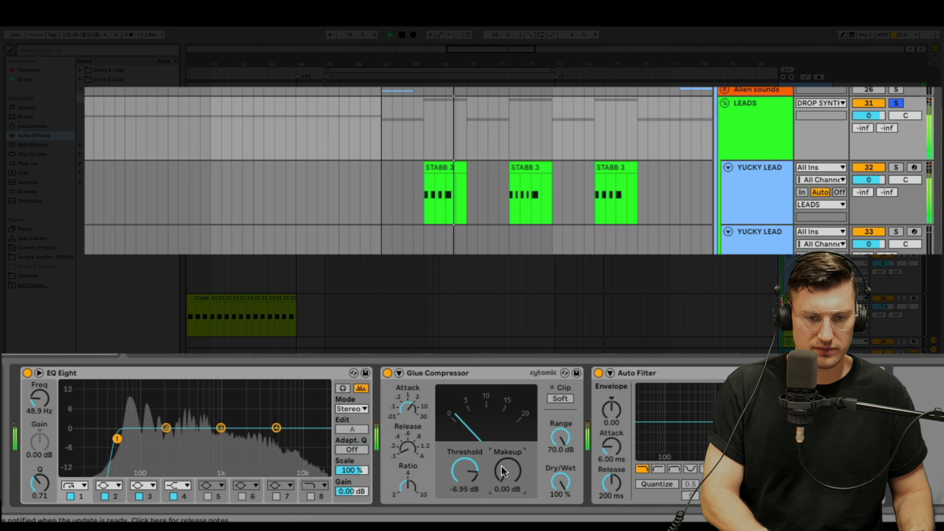
Step: Enable soft clipping on the LEADS group's Glue Compressor and set its makeup gain to 2 dB
{"action": "left_click", "coordinate": [562, 400]}
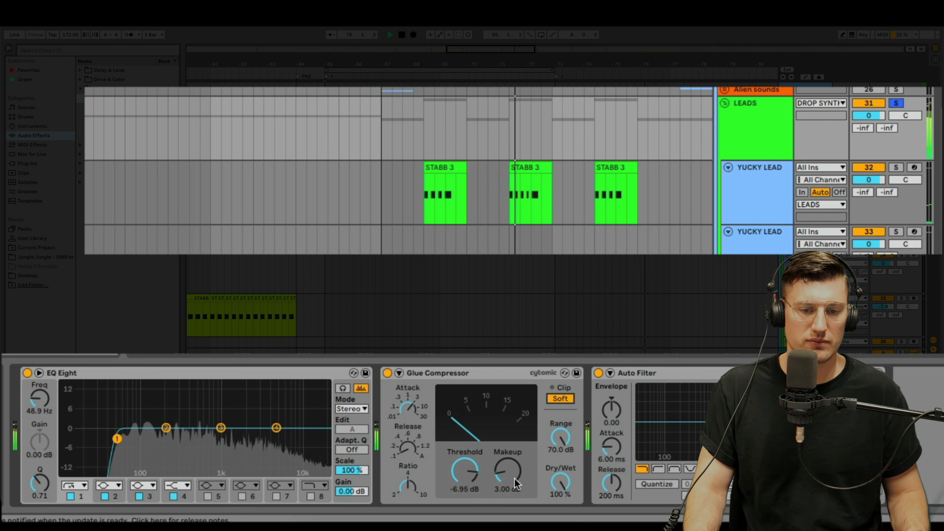
{"action": "left_click_drag", "start_coordinate": [515, 478], "coordinate": [515, 479]}
{"action": "type", "text": "2"}
{"action": "key", "text": "Return"}
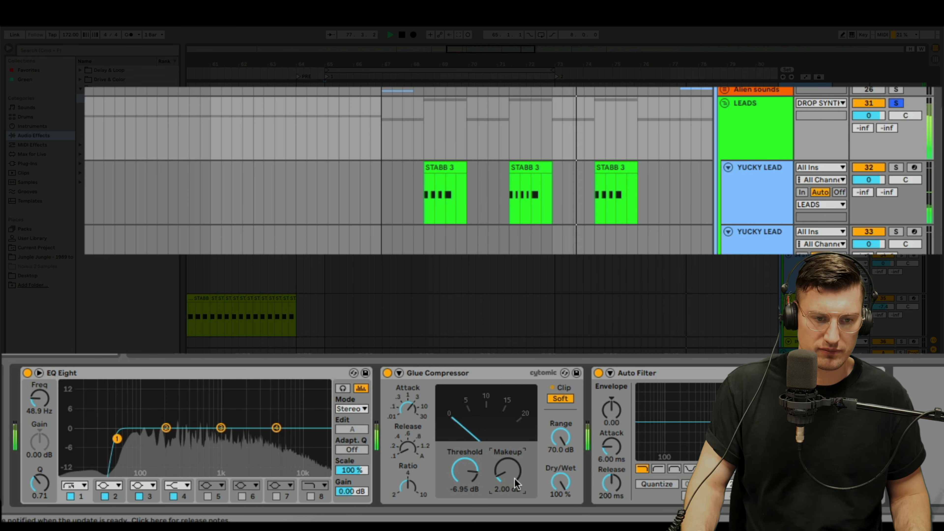
{"action": "key", "text": "space"}
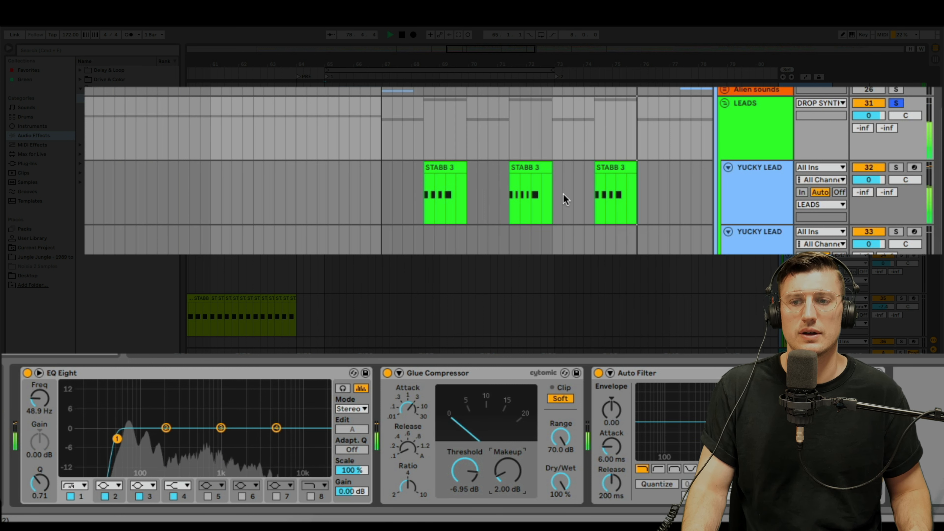
Step: Add Multiband Dynamics to the LEADS group, between the Glue Compressor and the Auto Filter
{"action": "left_click", "coordinate": [744, 111]}
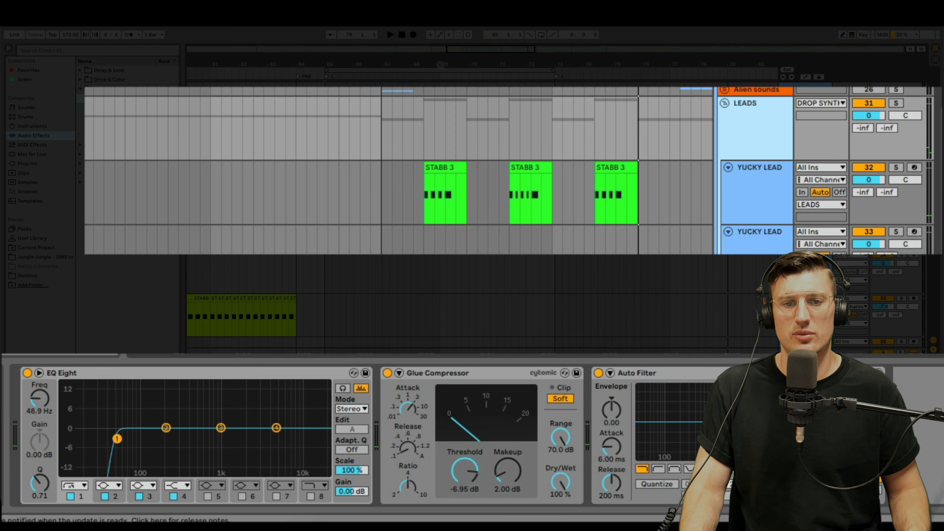
{"action": "scroll", "coordinate": [374, 115], "scroll_direction": "right", "scroll_amount": 1}
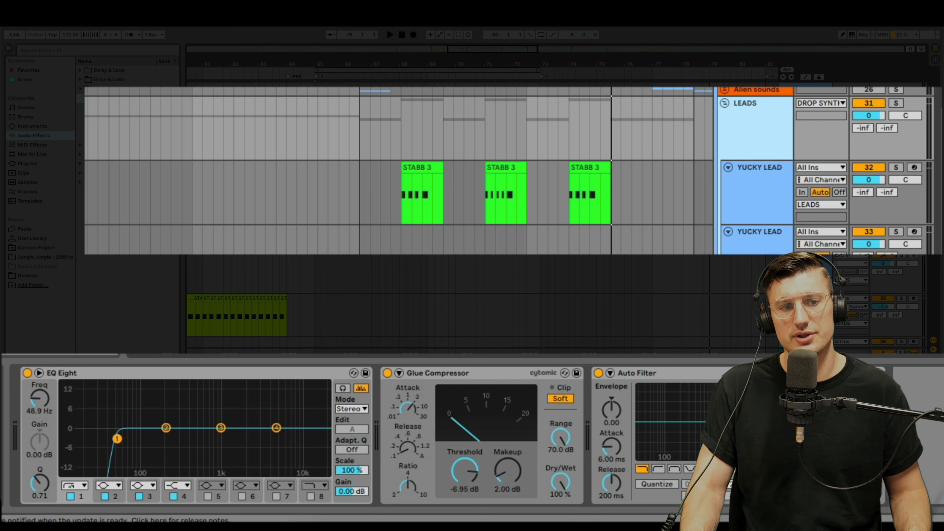
{"action": "left_click_drag", "start_coordinate": [108, 116], "coordinate": [561, 433]}
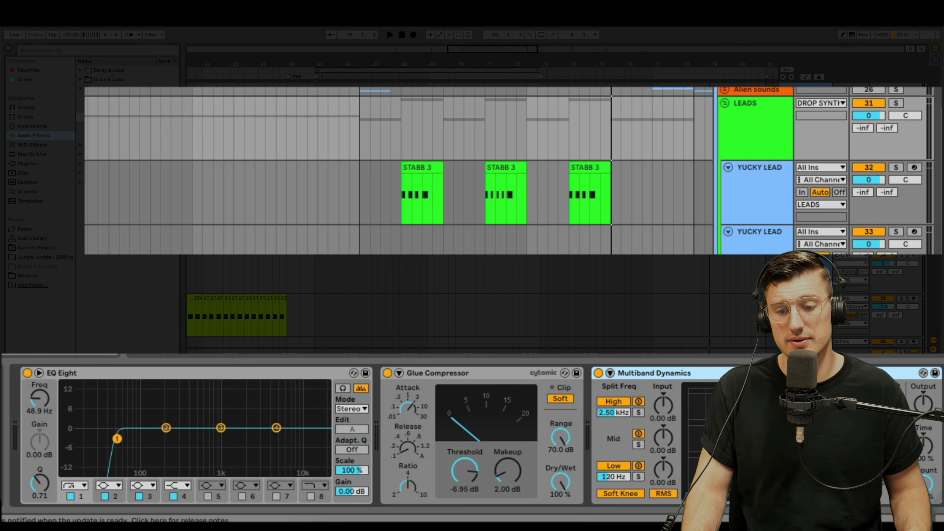
{"action": "scroll", "coordinate": [785, 426], "scroll_direction": "right", "scroll_amount": 2}
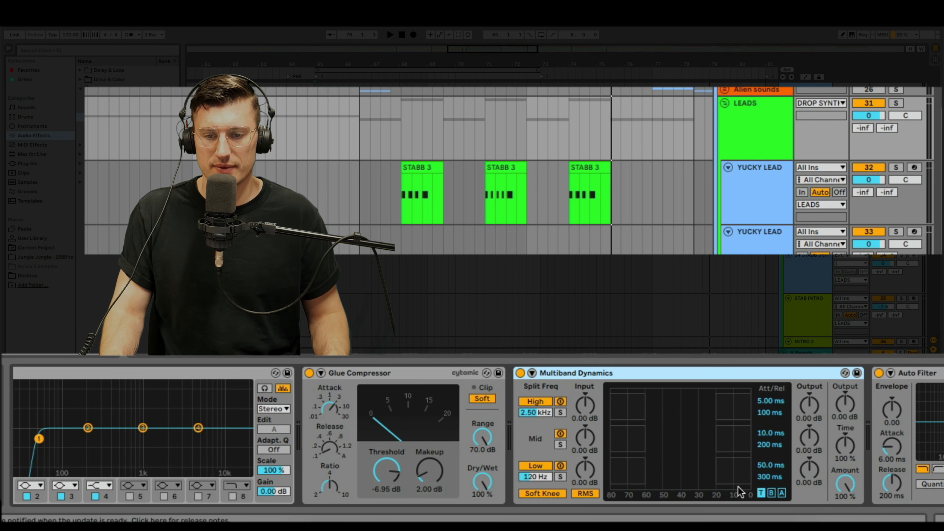
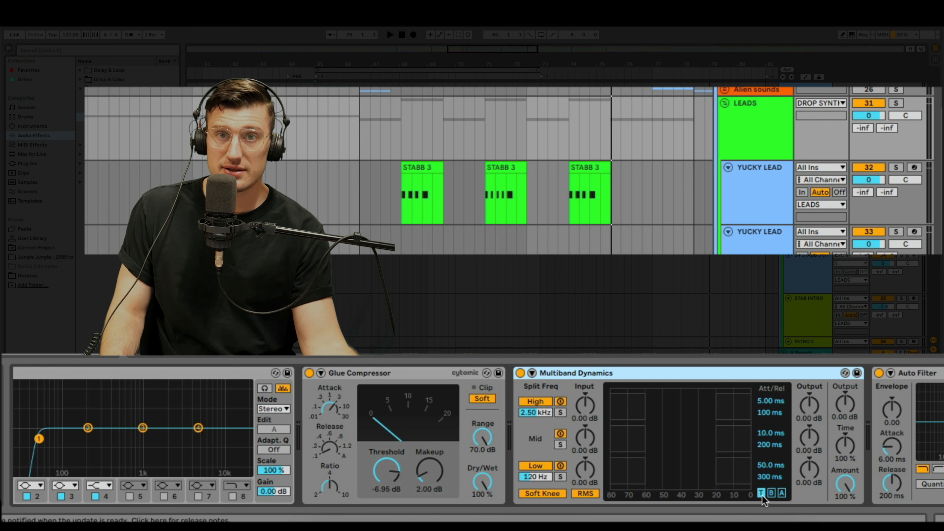
Step: Set the Multiband Dynamics' Above ratios to 1:1.33 for high and 1:1.36 for mid, with the mid threshold at -5.62 dB
{"action": "left_click", "coordinate": [770, 493]}
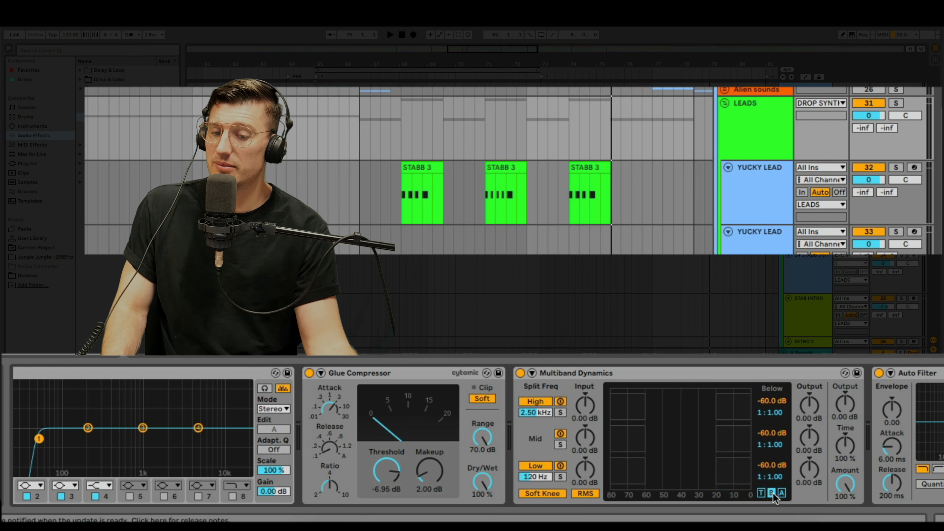
{"action": "left_click", "coordinate": [782, 493]}
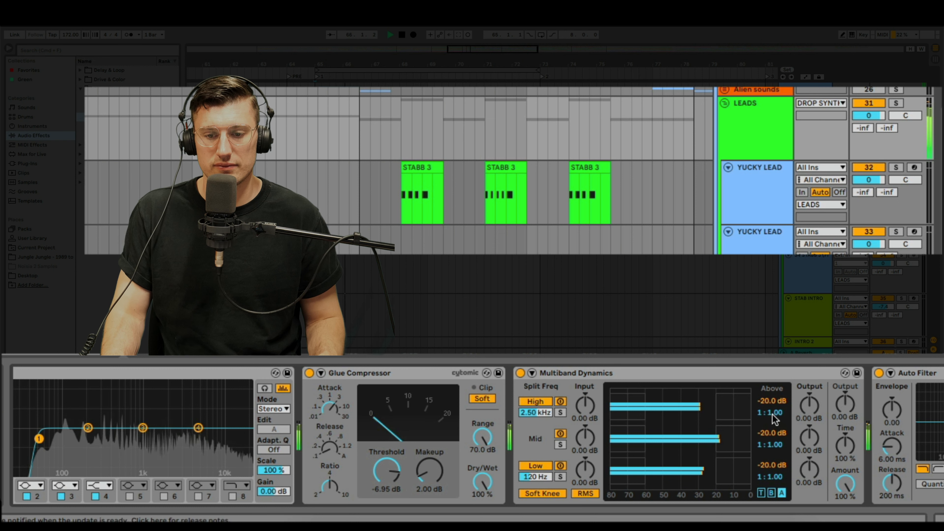
{"action": "left_click_drag", "start_coordinate": [773, 413], "coordinate": [773, 404]}
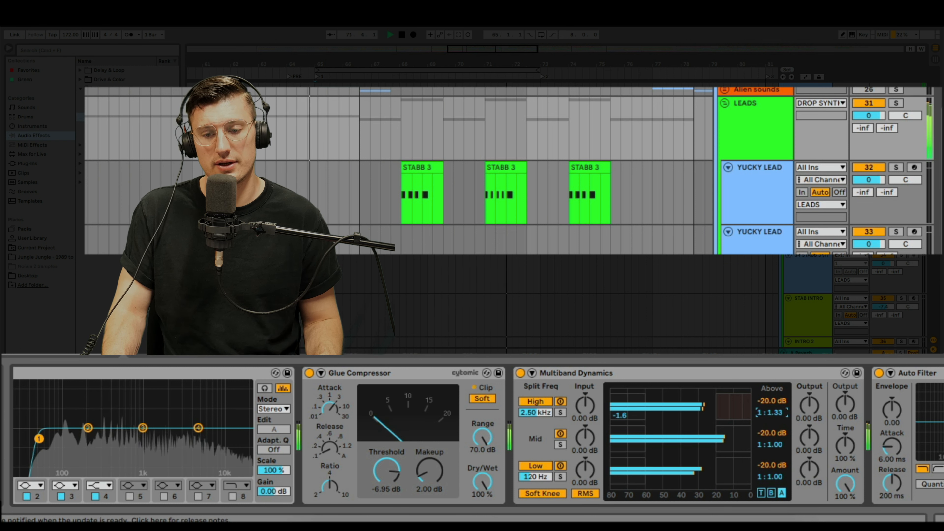
{"action": "mouse_move", "coordinate": [773, 445]}
{"action": "left_mouse_down"}
{"action": "mouse_move", "coordinate": [776, 416]}
{"action": "mouse_move", "coordinate": [776, 445]}
{"action": "left_mouse_up"}
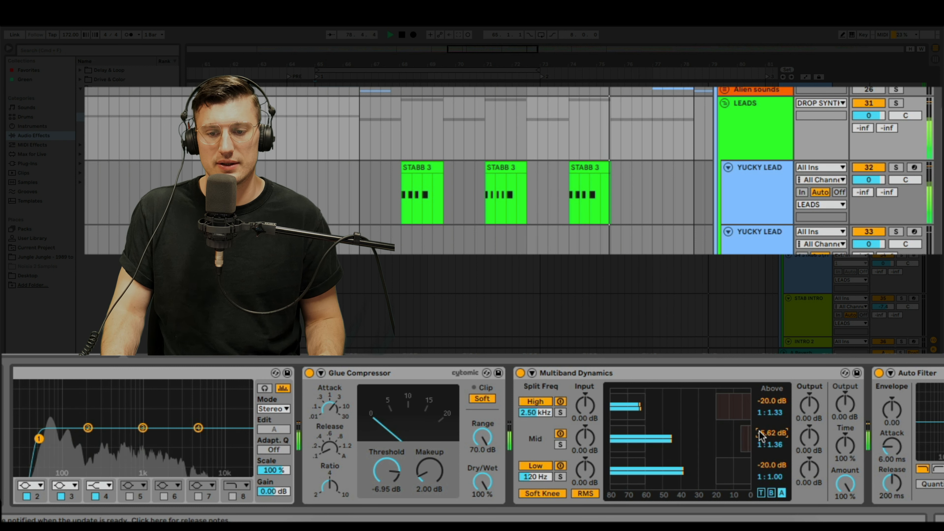
{"action": "key", "text": "space"}
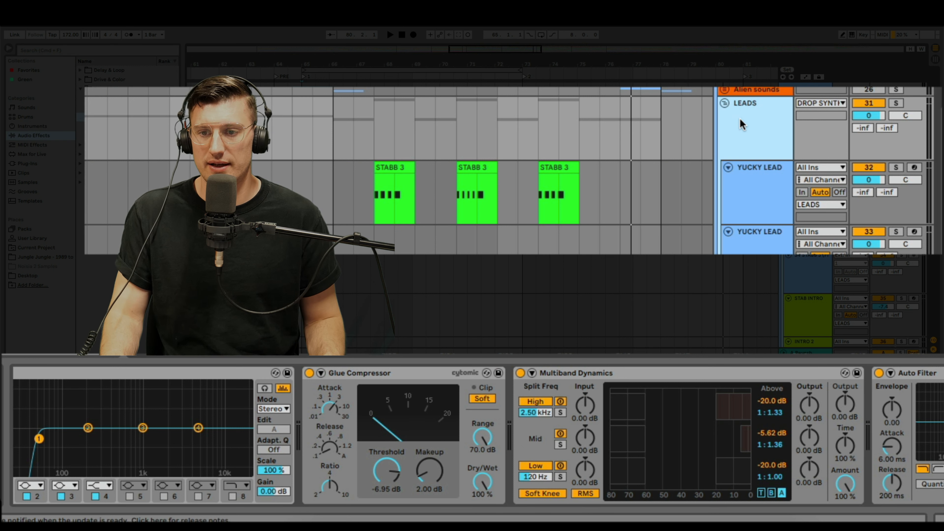
Step: Collapse the LEADS group, lower its volume to -inf and deactivate it
{"action": "left_click", "coordinate": [727, 103]}
{"action": "left_click_drag", "start_coordinate": [859, 110], "coordinate": [862, 108]}
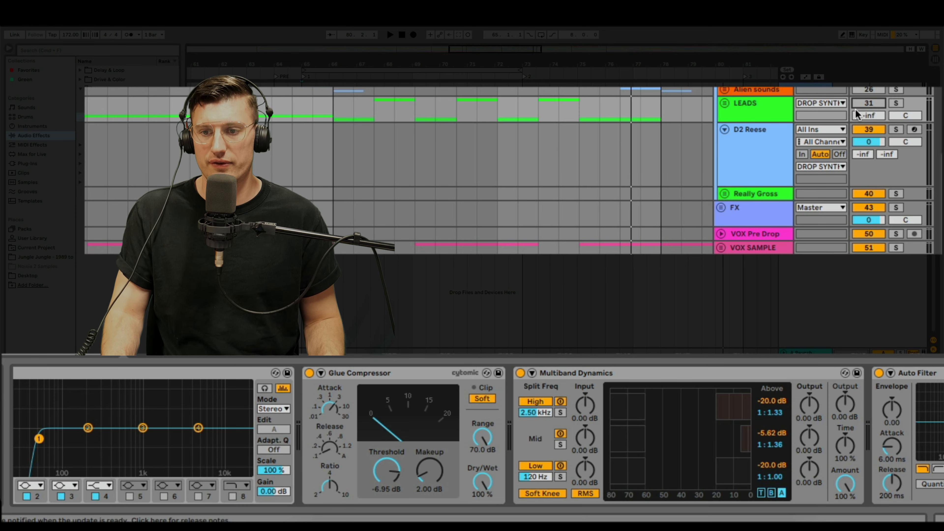
Step: Solo the D2 Reese track, play it from bar 50 and examine its device chain
{"action": "left_click", "coordinate": [748, 164]}
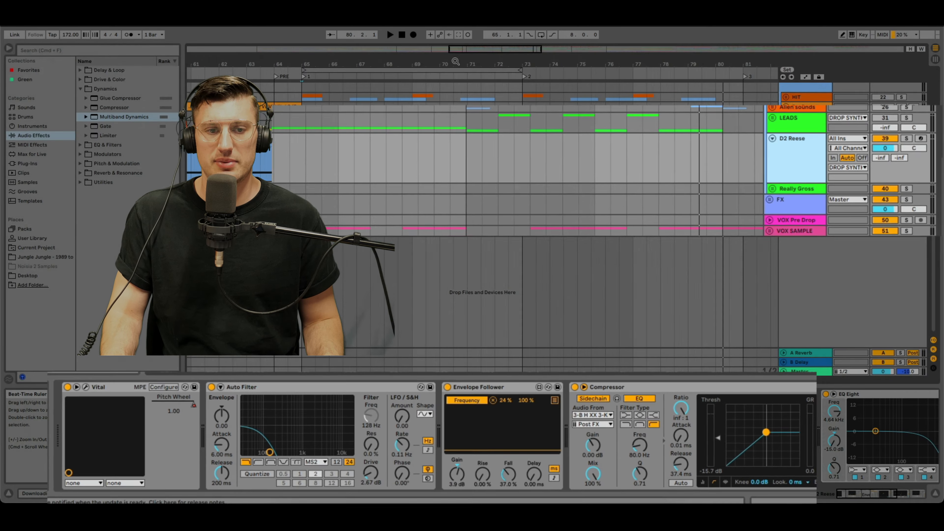
{"action": "left_click_drag", "start_coordinate": [455, 67], "coordinate": [539, 41]}
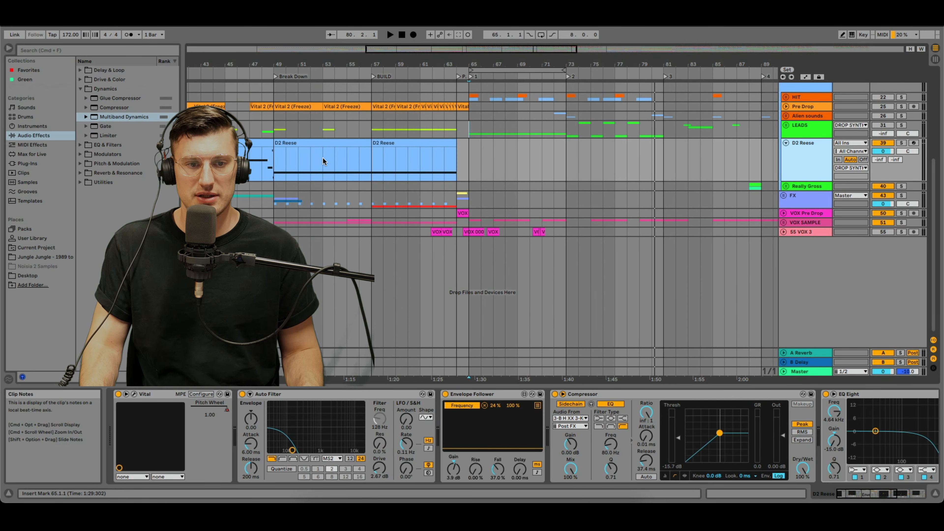
{"action": "left_click", "coordinate": [287, 162]}
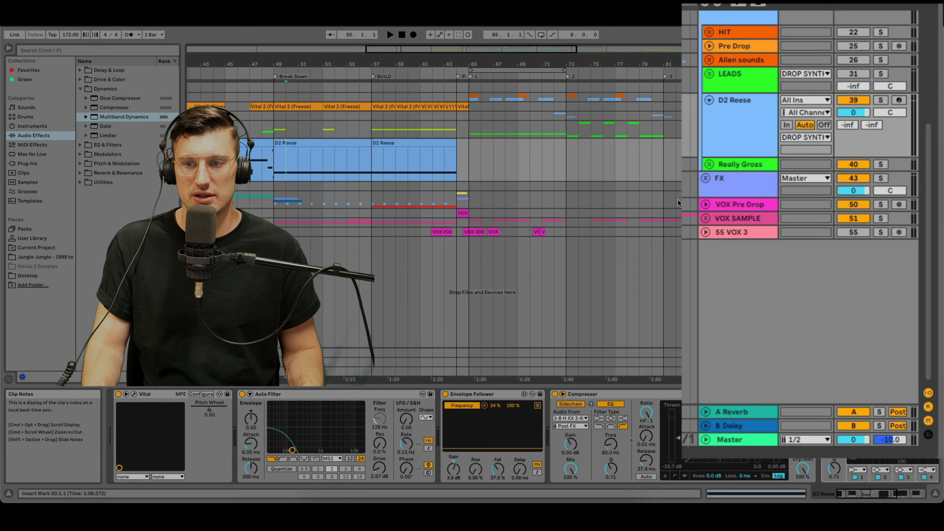
{"action": "key", "text": "space"}
{"action": "left_click", "coordinate": [902, 142]}
{"action": "scroll", "coordinate": [524, 436], "scroll_direction": "right", "scroll_amount": 10}
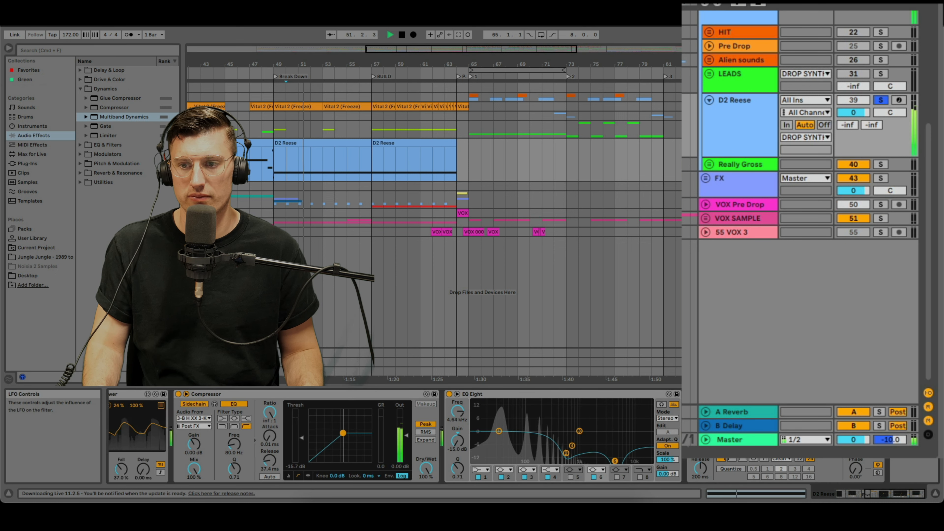
Step: Stop playback, unsolo the D2 Reese track, lower its volume to -inf and deactivate it
{"action": "key", "text": "space"}
{"action": "key", "text": "s"}
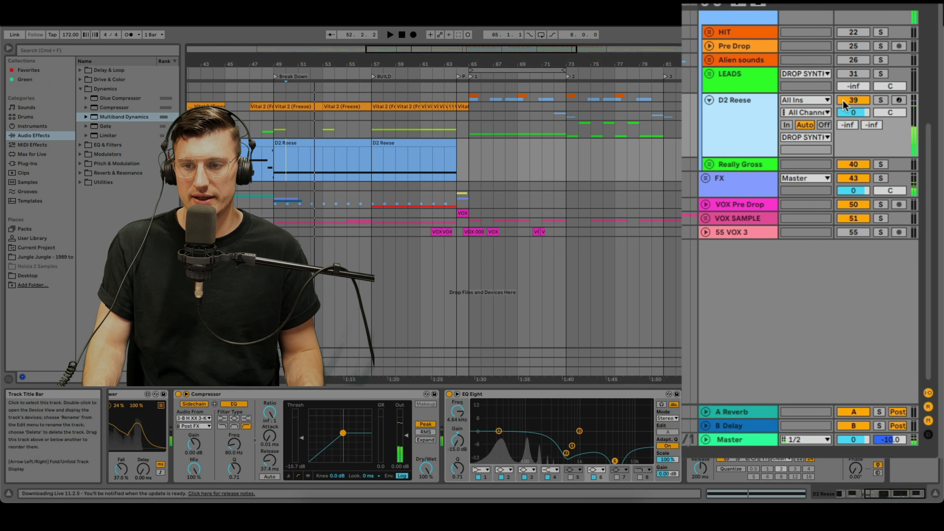
{"action": "left_click_drag", "start_coordinate": [854, 112], "coordinate": [853, 141]}
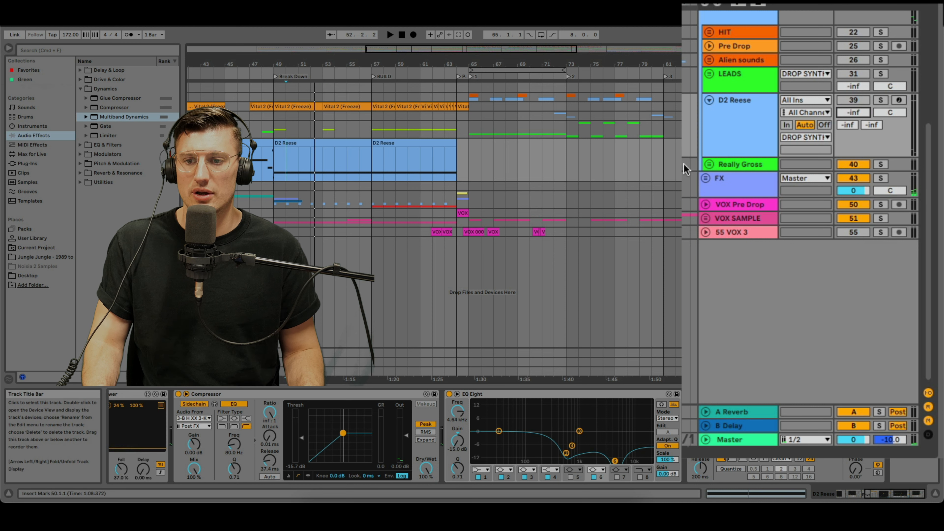
Step: Move the Really Gross group into the Alien sounds group, and collapse the SUBS group
{"action": "left_click", "coordinate": [709, 164]}
{"action": "left_click", "coordinate": [703, 162]}
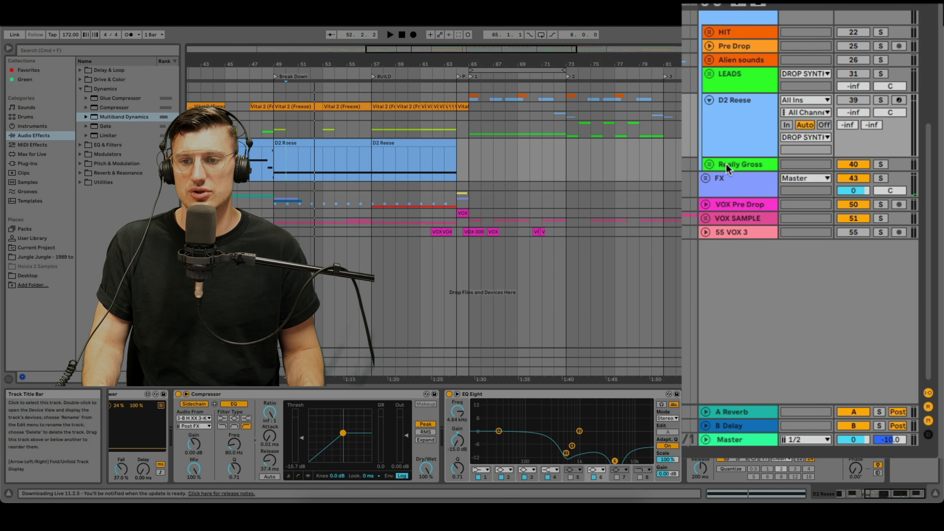
{"action": "left_click_drag", "start_coordinate": [726, 164], "coordinate": [735, 61]}
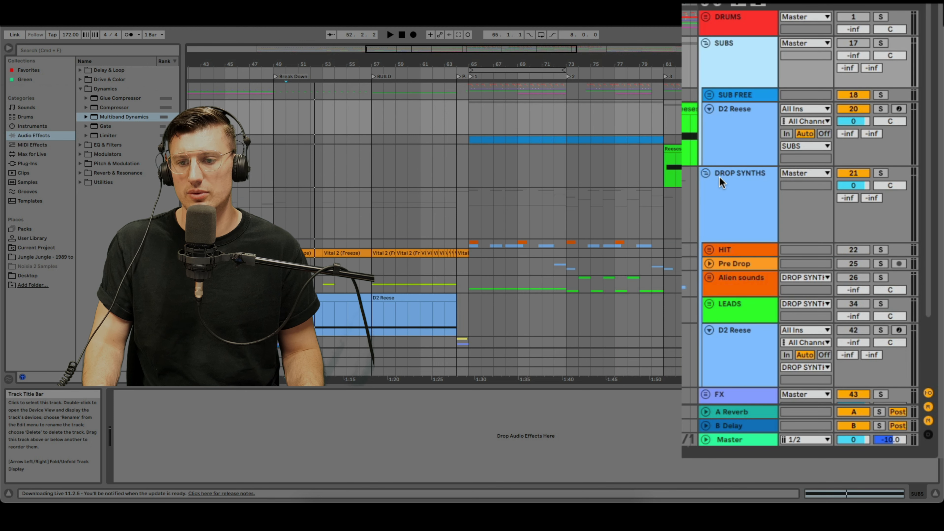
{"action": "left_click", "coordinate": [706, 44]}
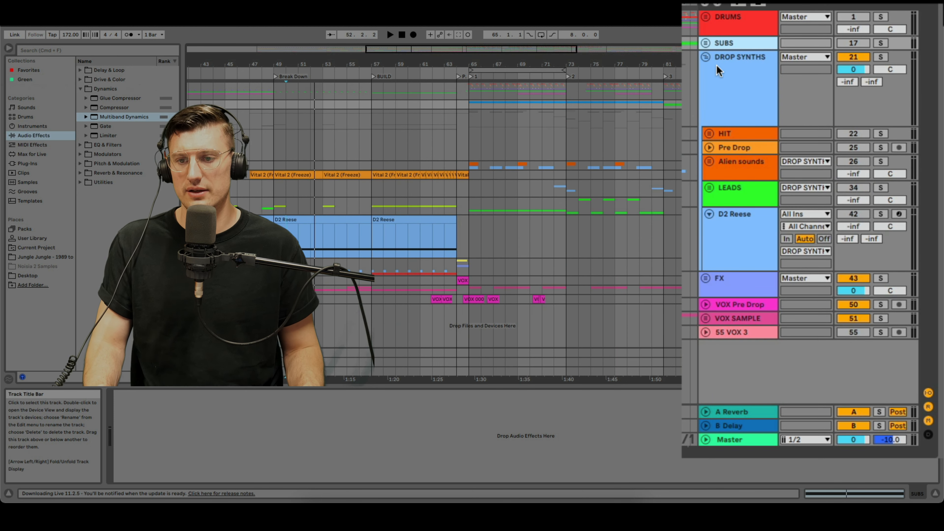
Step: Expand the Alien sounds group, reactivate it and restore its volume to 0 dB
{"action": "left_click", "coordinate": [708, 165]}
{"action": "left_click", "coordinate": [709, 163]}
{"action": "scroll", "coordinate": [663, 224], "scroll_direction": "right", "scroll_amount": 5}
{"action": "scroll", "coordinate": [663, 224], "scroll_direction": "down", "scroll_amount": 5}
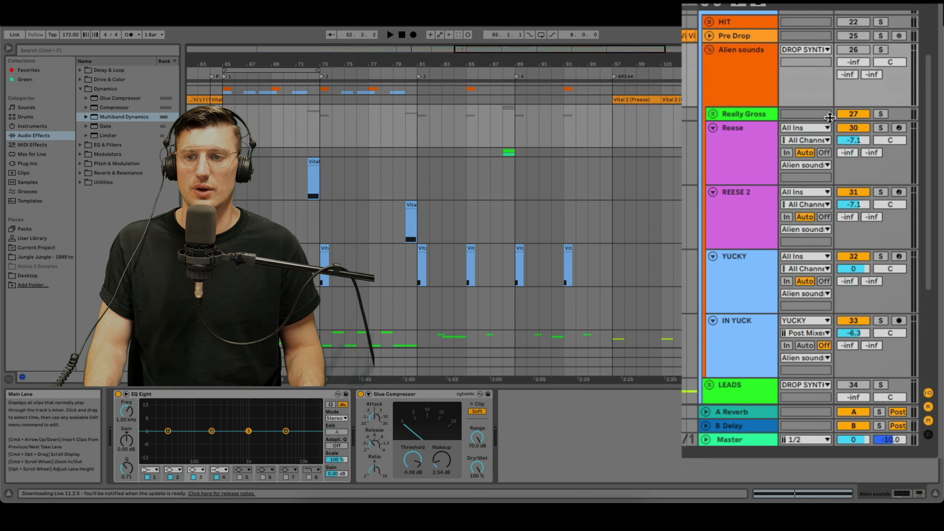
{"action": "key", "text": "Delete"}
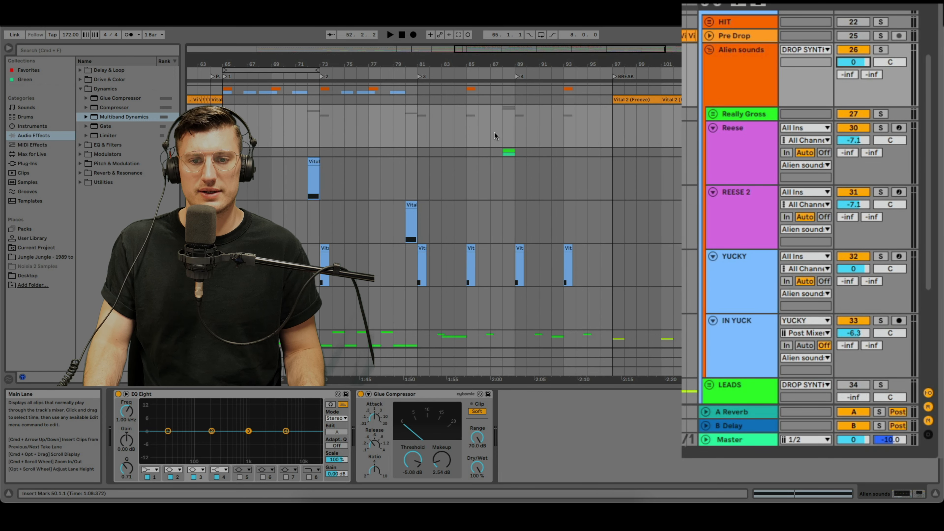
Step: Play the Alien sounds group from bar 87 to check how it sounds
{"action": "scroll", "coordinate": [496, 130], "scroll_direction": "down", "scroll_amount": 3}
{"action": "left_click", "coordinate": [494, 100]}
{"action": "key", "text": "space"}
{"action": "scroll", "coordinate": [496, 101], "scroll_direction": "up", "scroll_amount": 3}
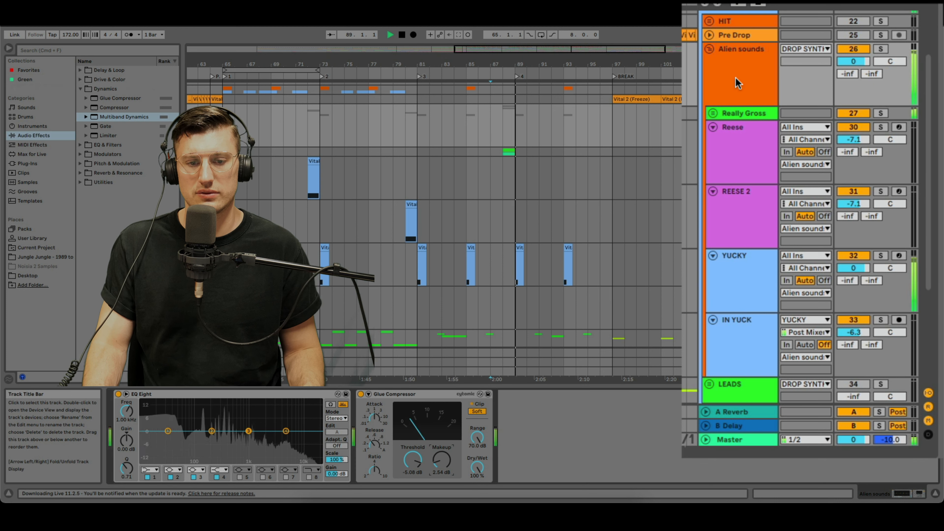
{"action": "key", "text": "space"}
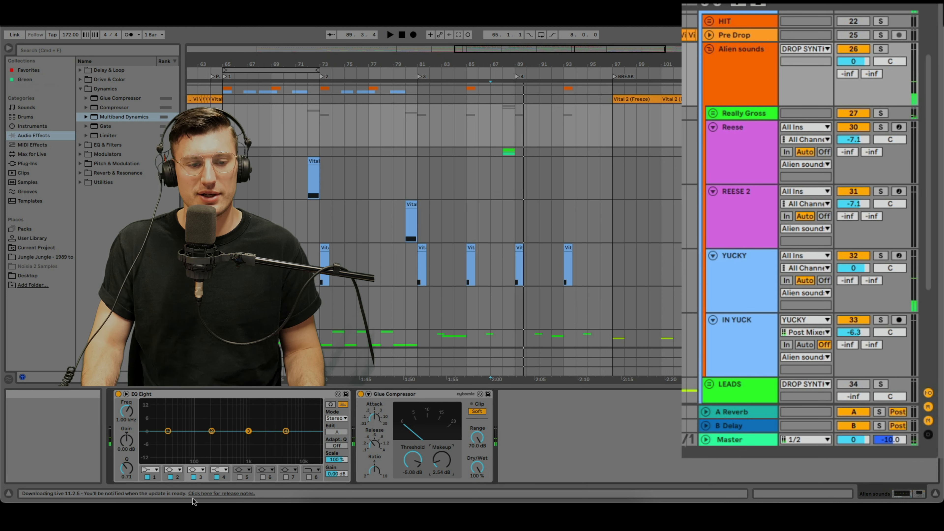
Step: Make band 1 of the Alien sounds EQ Eight a 22 Hz low cut, and lower the collapsed group's volume to -inf
{"action": "left_click", "coordinate": [155, 470]}
{"action": "left_click", "coordinate": [149, 411]}
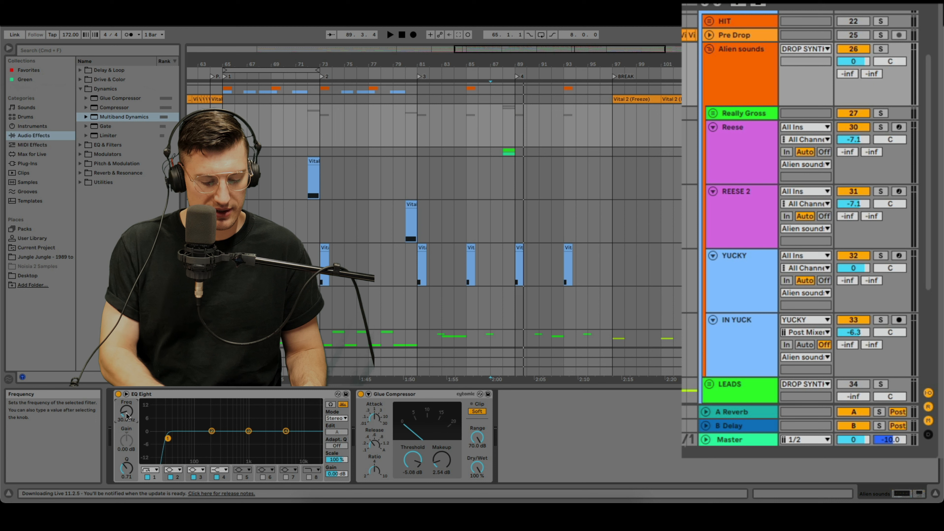
{"action": "left_click", "coordinate": [711, 50]}
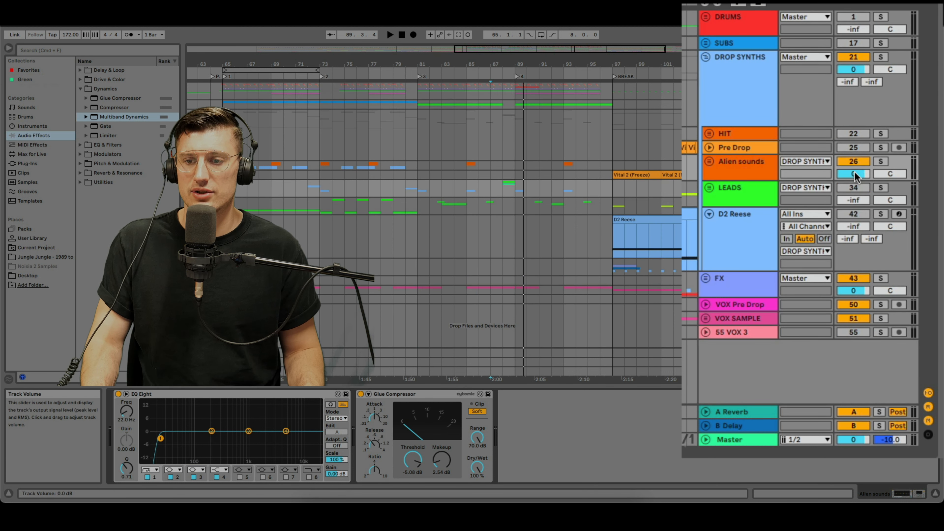
{"action": "left_click_drag", "start_coordinate": [855, 171], "coordinate": [855, 176]}
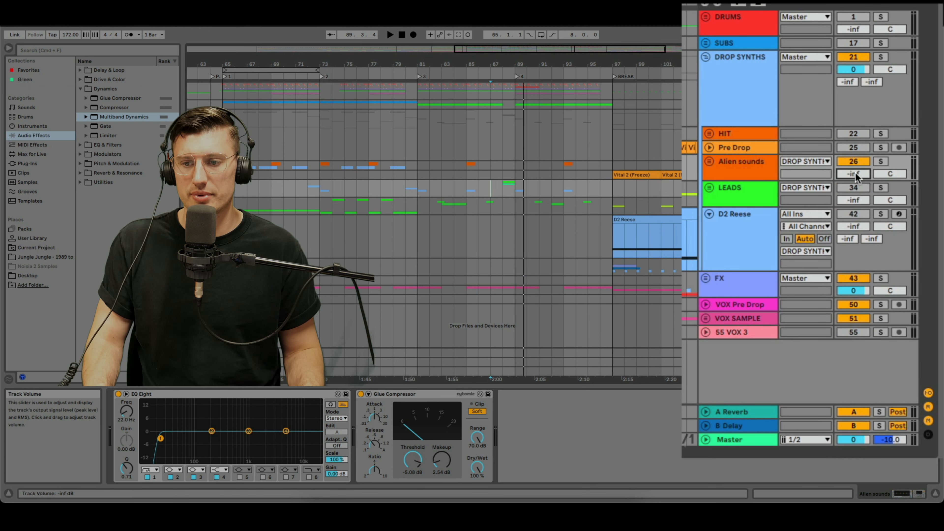
Step: Expand the FX group and play it from bar 45 to hear its crash and impact sounds
{"action": "left_click", "coordinate": [736, 279]}
{"action": "left_click", "coordinate": [706, 278]}
{"action": "left_click_drag", "start_coordinate": [534, 64], "coordinate": [537, 22]}
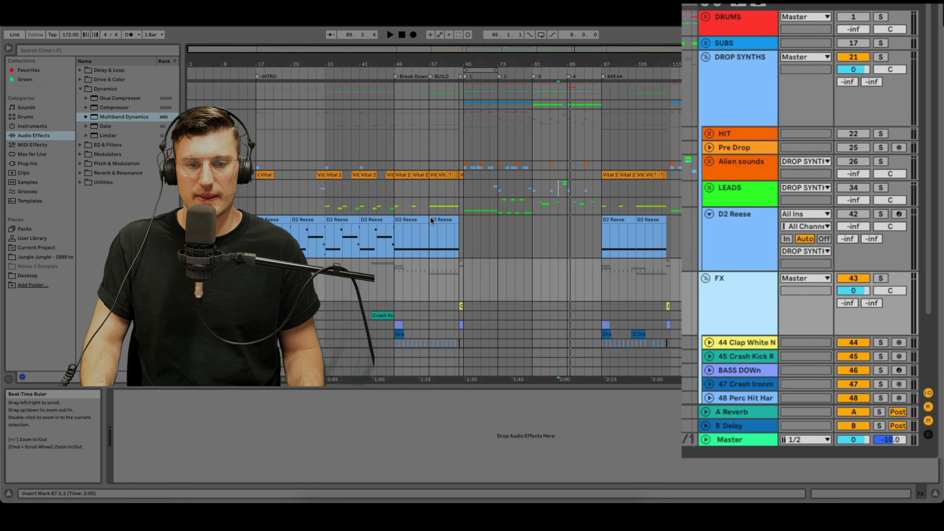
{"action": "scroll", "coordinate": [433, 229], "scroll_direction": "down", "scroll_amount": 3}
{"action": "left_click", "coordinate": [374, 226]}
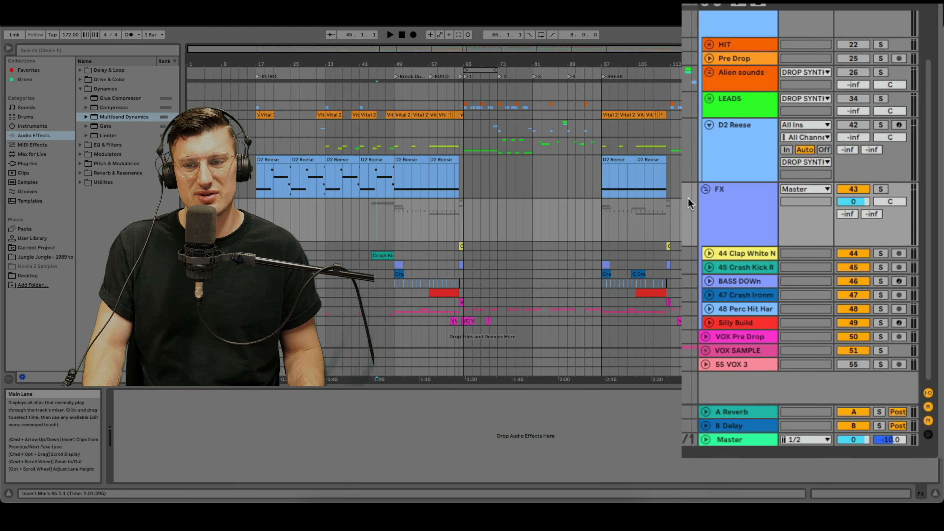
{"action": "left_click", "coordinate": [730, 209]}
{"action": "left_click_drag", "start_coordinate": [419, 65], "coordinate": [420, 75]}
{"action": "key", "text": "space"}
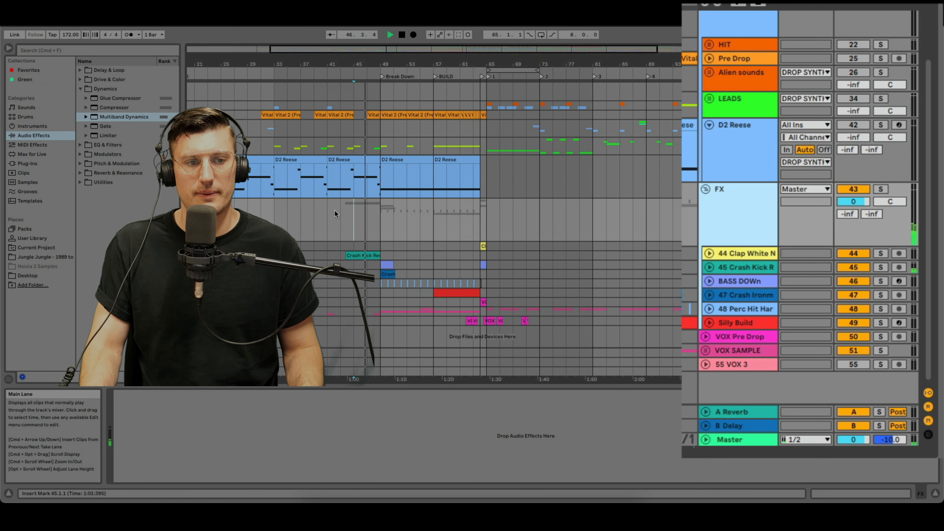
Step: Add a Glue Compressor to the FX group and collapse the Dynamics effects folder
{"action": "double_click", "coordinate": [112, 99]}
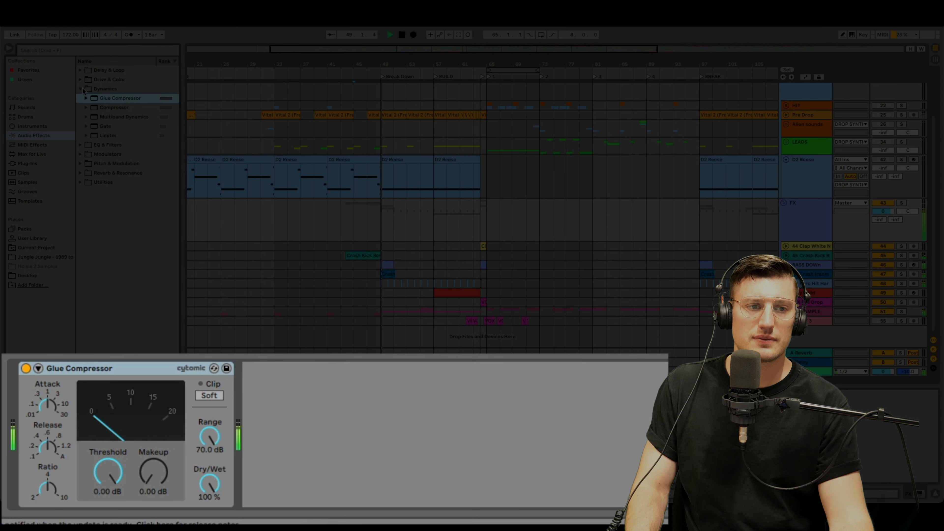
{"action": "left_click", "coordinate": [102, 89]}
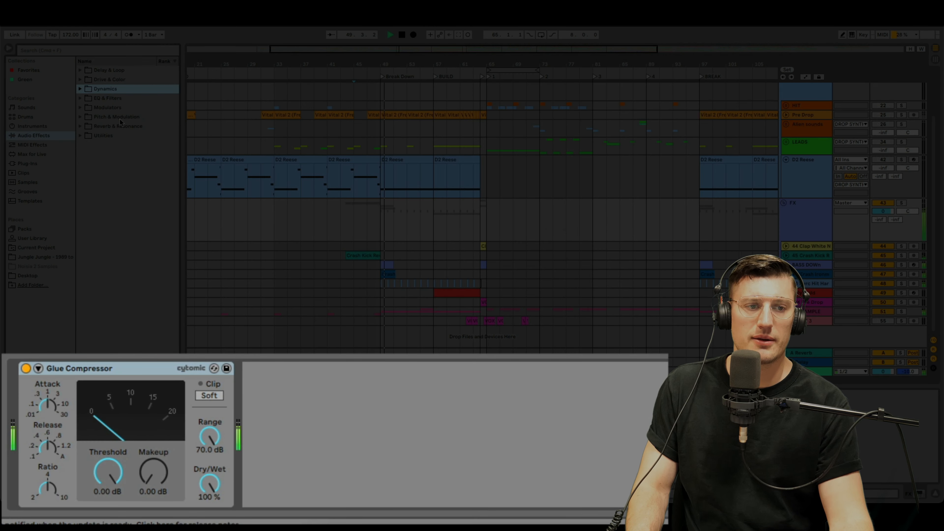
Step: Insert an EQ Eight ahead of the FX group's Glue Compressor and make its band 1 a low cut at 22 Hz
{"action": "left_click", "coordinate": [104, 99]}
{"action": "left_click_drag", "start_coordinate": [104, 108], "coordinate": [53, 386]}
{"action": "left_click", "coordinate": [72, 489]}
{"action": "left_click", "coordinate": [77, 402]}
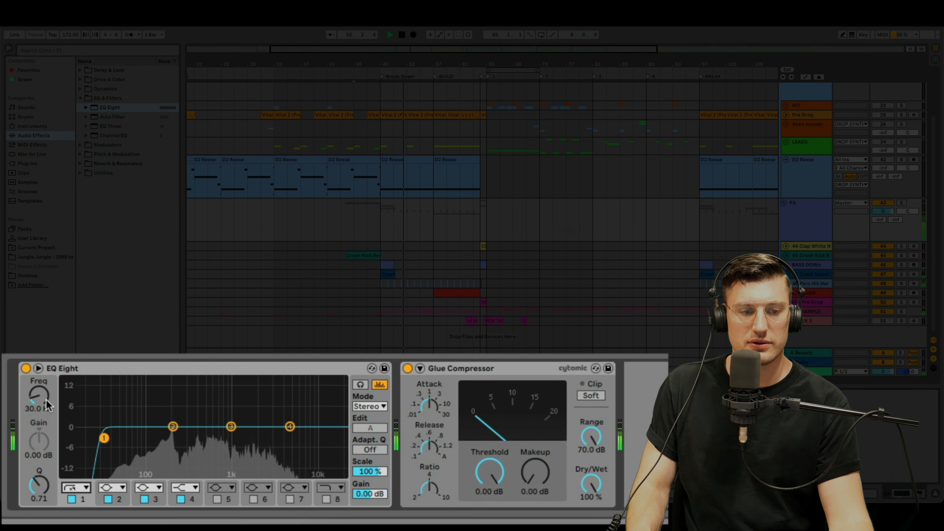
{"action": "left_click", "coordinate": [46, 399]}
{"action": "type", "text": "22"}
{"action": "key", "text": "Return"}
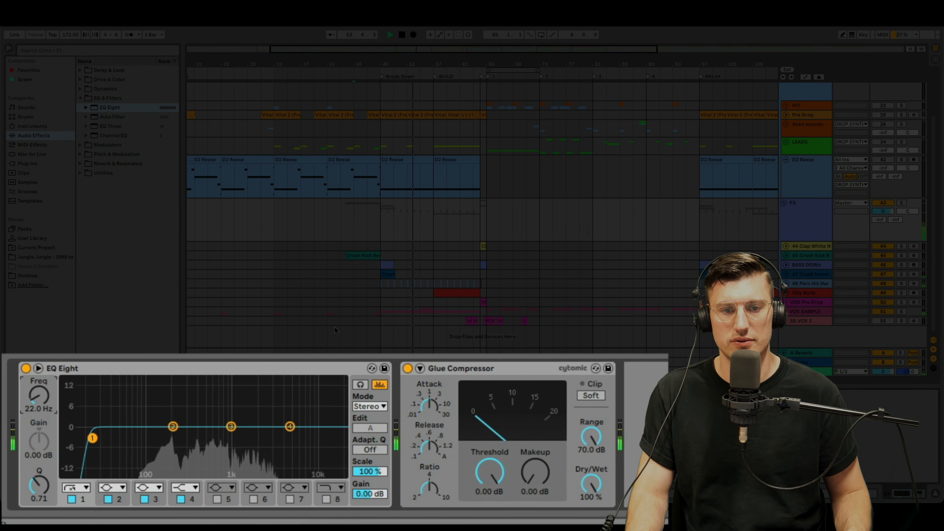
Step: During playback, adjust the FX Glue Compressor's attack and release, and set its threshold to -14 dB and makeup to 5 dB
{"action": "left_click", "coordinate": [367, 227]}
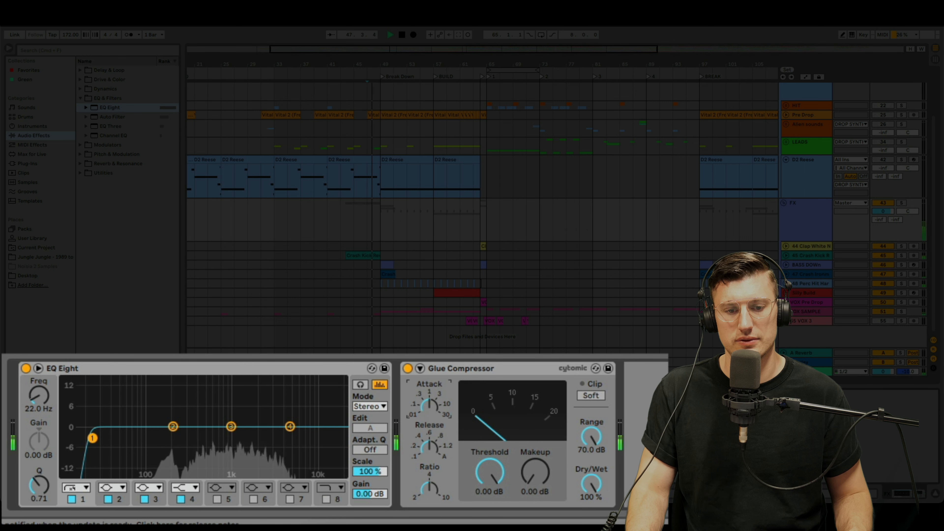
{"action": "left_click_drag", "start_coordinate": [434, 410], "coordinate": [435, 415]}
{"action": "left_click_drag", "start_coordinate": [429, 447], "coordinate": [429, 464]}
{"action": "left_click_drag", "start_coordinate": [492, 472], "coordinate": [493, 487]}
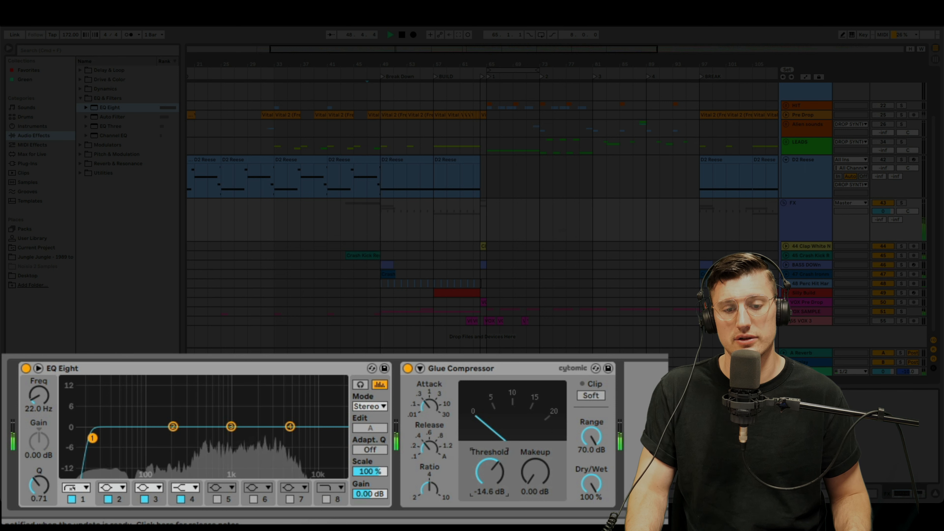
{"action": "left_click_drag", "start_coordinate": [490, 472], "coordinate": [491, 471]}
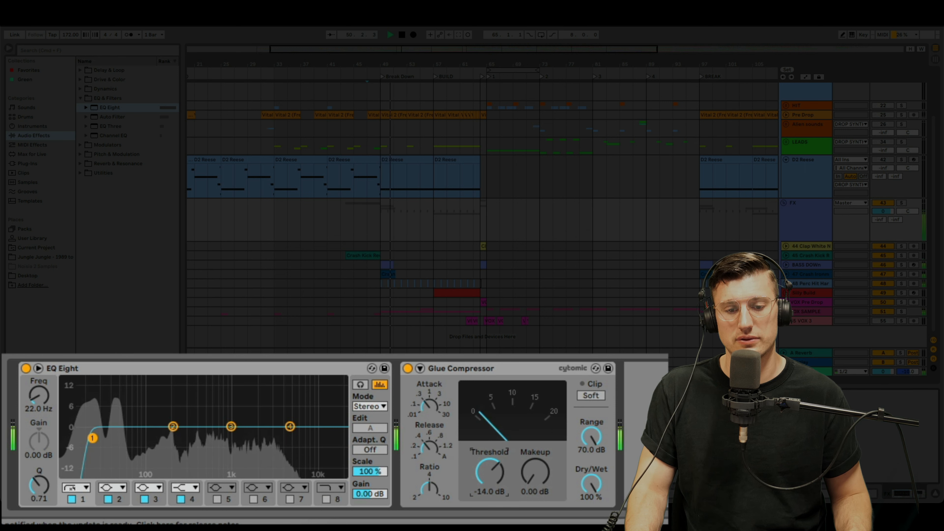
{"action": "left_click", "coordinate": [535, 471]}
{"action": "type", "text": "5"}
{"action": "key", "text": "Return"}
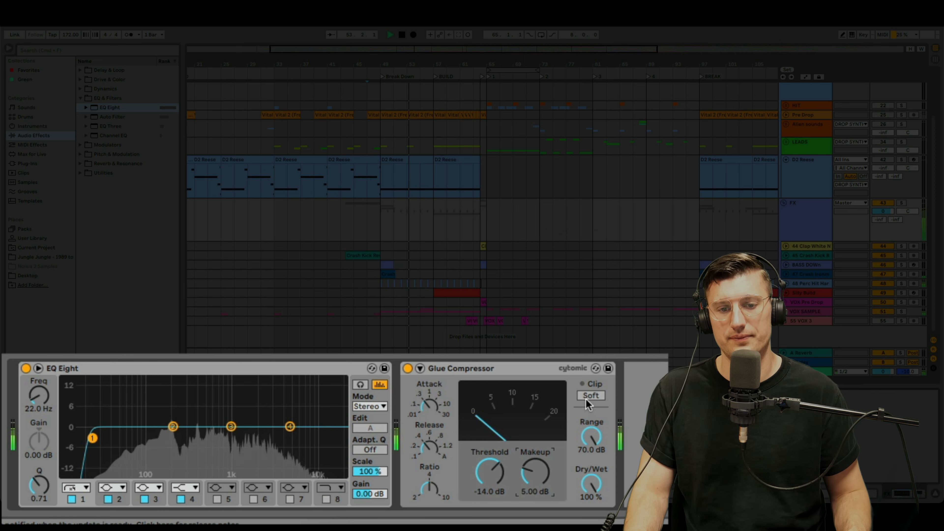
Step: Turn on soft clipping in the FX group's Glue Compressor and collapse the FX group
{"action": "left_click", "coordinate": [469, 229]}
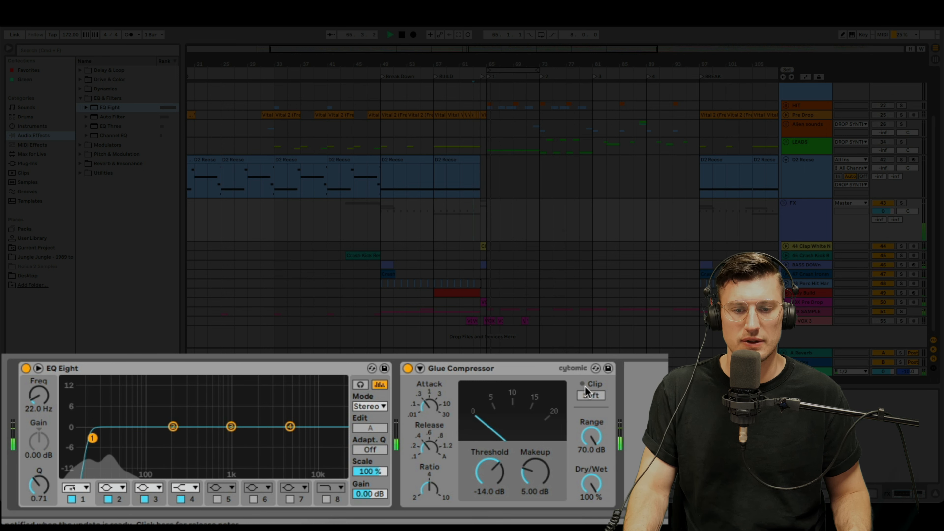
{"action": "key", "text": "space"}
{"action": "left_click", "coordinate": [590, 395]}
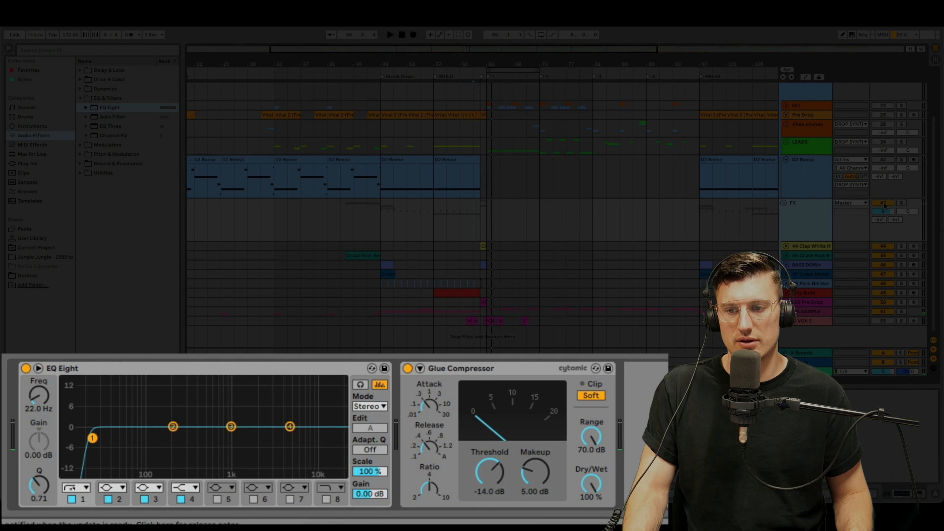
{"action": "left_click", "coordinate": [784, 202]}
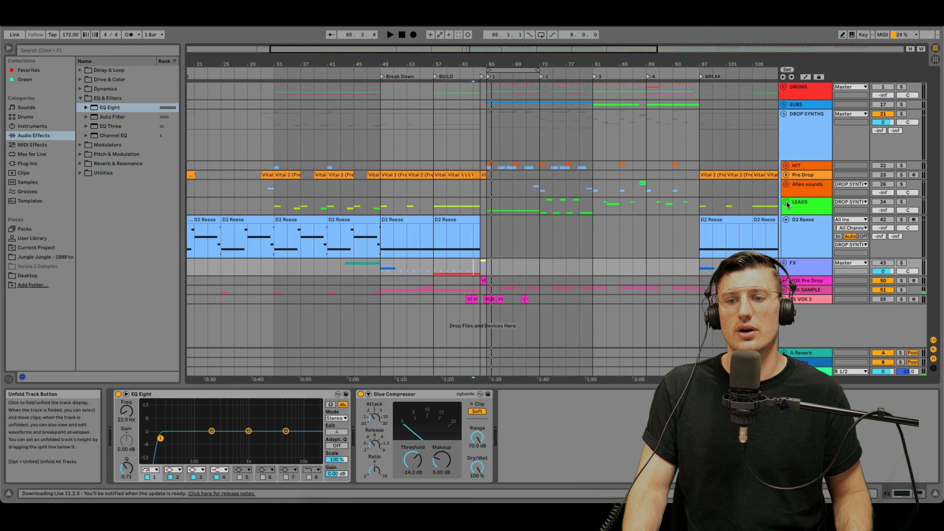
Step: Unfold the VOX SAMPLE group and the VOX Pre Drop track, and show the VOX Pre Drop devices
{"action": "left_click", "coordinate": [802, 284]}
{"action": "left_click", "coordinate": [785, 282]}
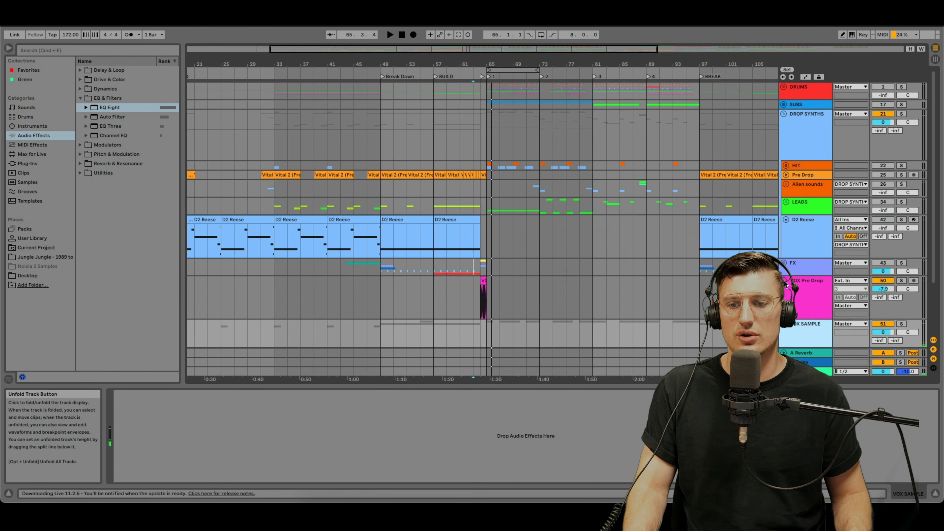
{"action": "scroll", "coordinate": [799, 293], "scroll_direction": "down", "scroll_amount": 4}
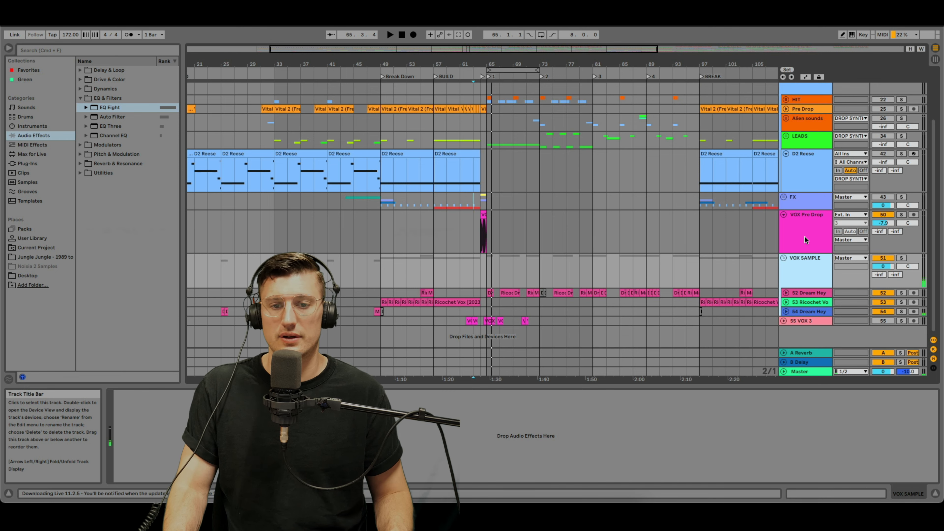
{"action": "left_click", "coordinate": [805, 235]}
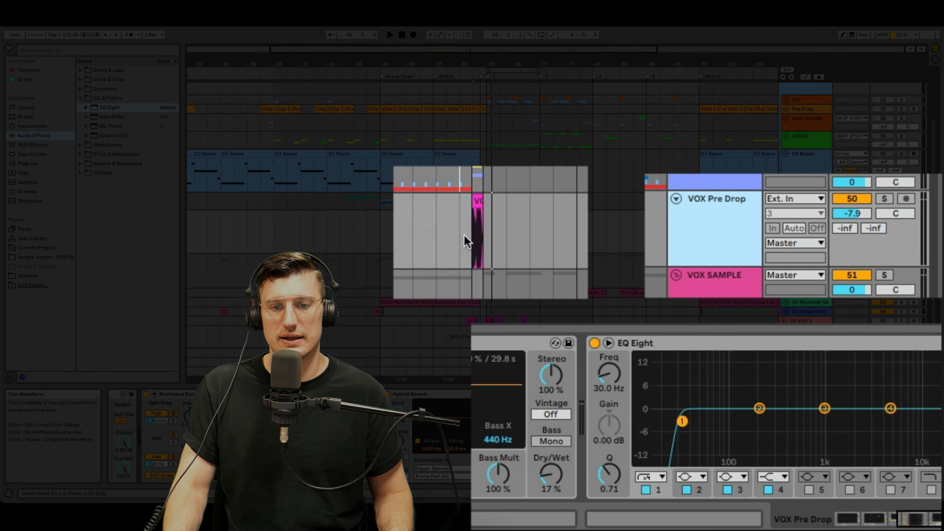
Step: Solo the VOX Pre Drop track and play it from bar 63 while viewing its EQ Eight
{"action": "left_click", "coordinate": [464, 238]}
{"action": "key", "text": "s"}
{"action": "key", "text": "space"}
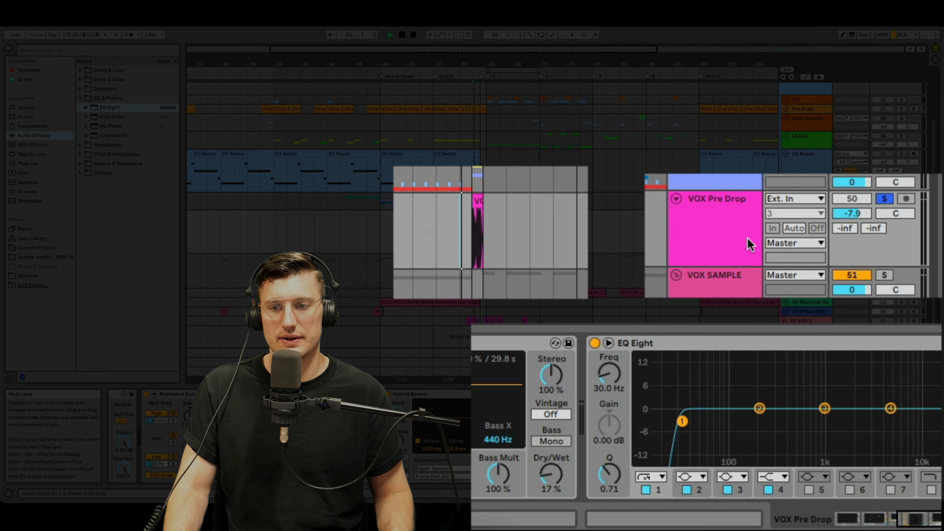
{"action": "left_click_drag", "start_coordinate": [473, 59], "coordinate": [474, 76]}
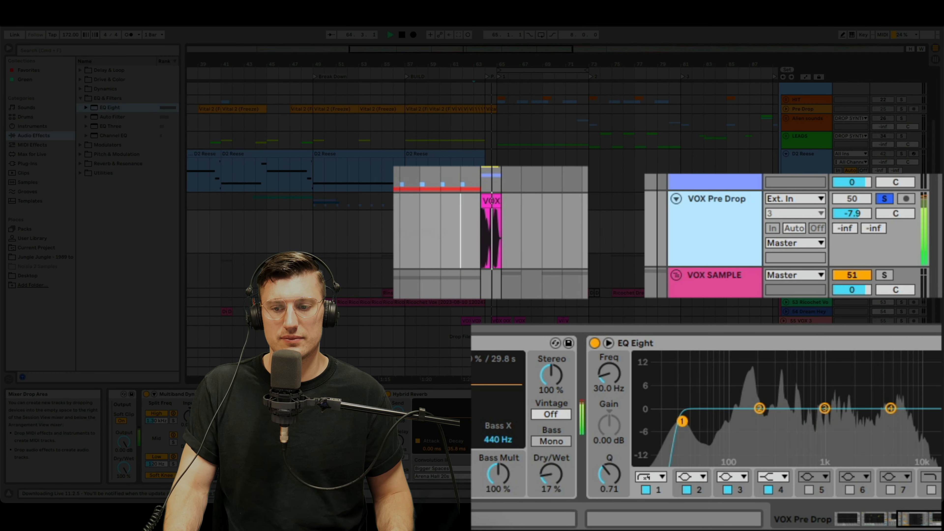
{"action": "key", "text": "space"}
{"action": "key", "text": "space"}
{"action": "scroll", "coordinate": [853, 433], "scroll_direction": "right", "scroll_amount": 3}
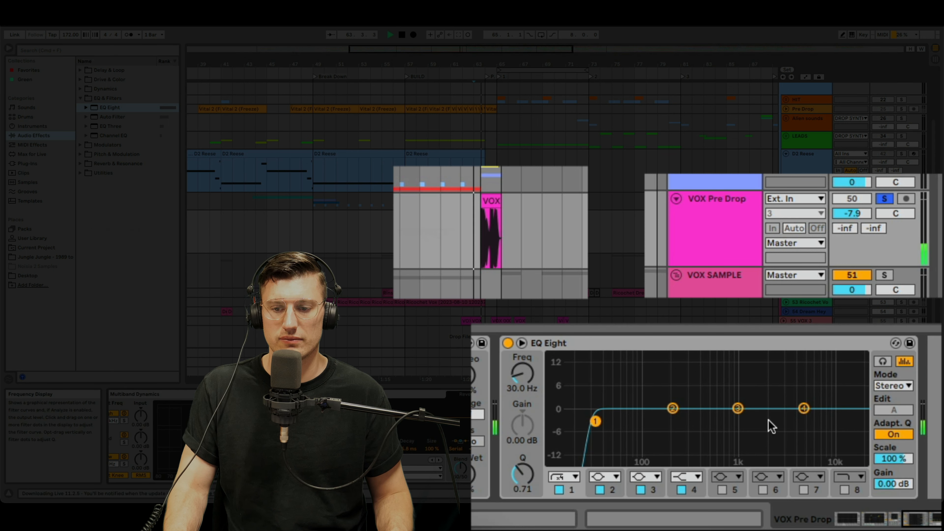
Step: Boost band 3 of the VOX Pre Drop EQ Eight by 2.60 dB at 3.16 kHz and unsolo the track
{"action": "left_click_drag", "start_coordinate": [738, 408], "coordinate": [784, 399]}
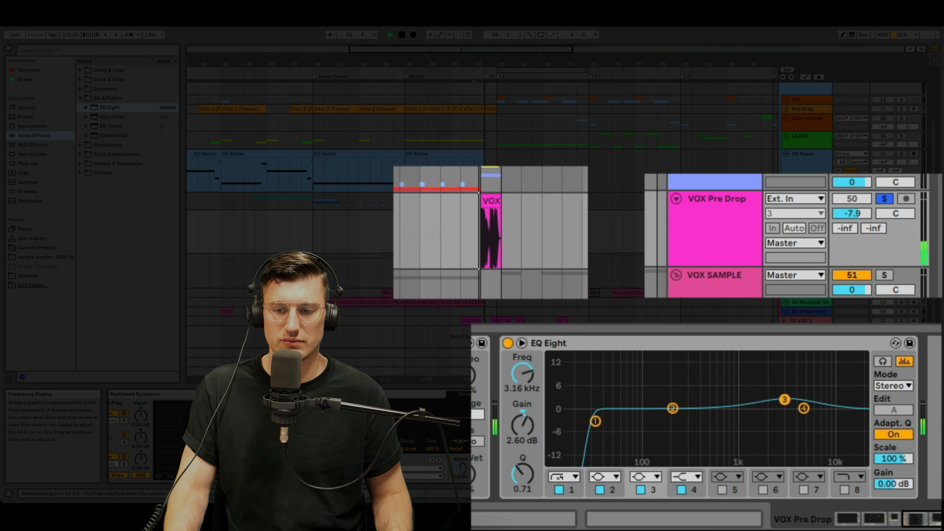
{"action": "key", "text": "space"}
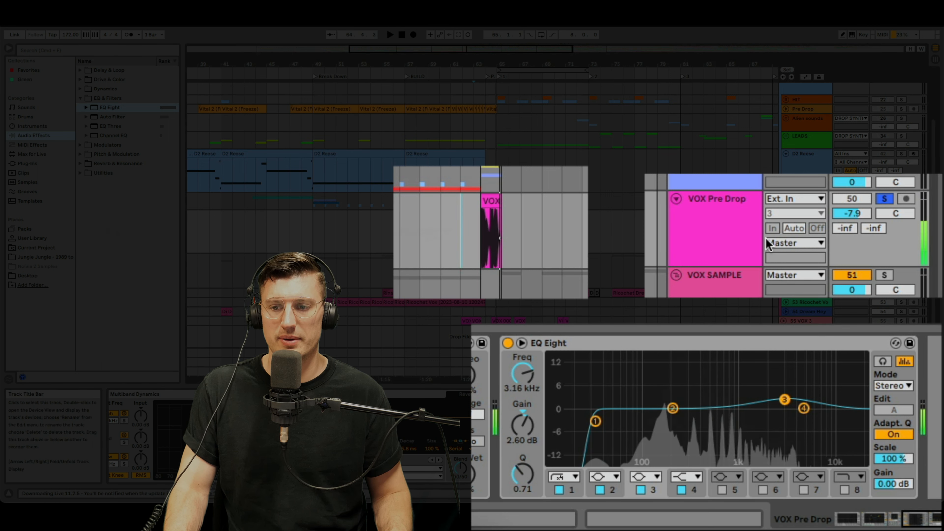
{"action": "left_click", "coordinate": [884, 199]}
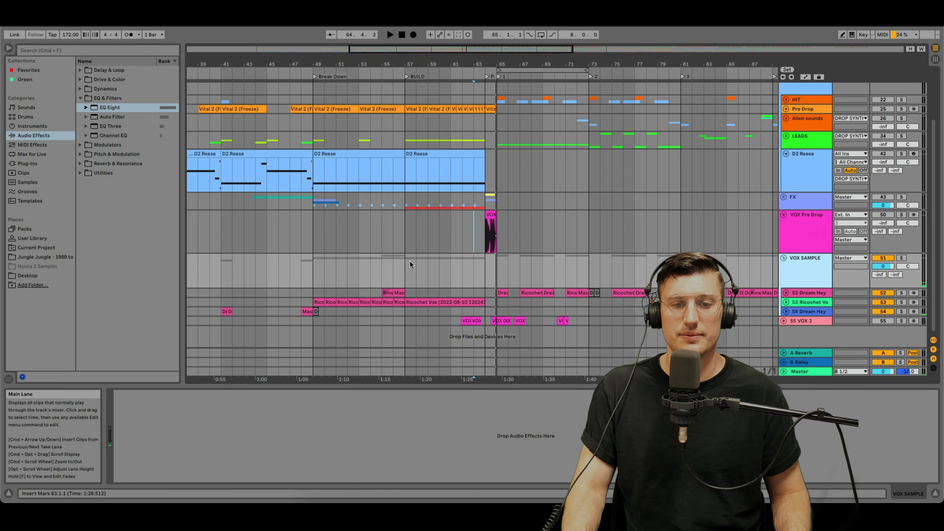
Step: Play the soloed VOX SAMPLE group from bar 55 and inspect the device chains of its three vocal tracks
{"action": "left_click", "coordinate": [387, 272]}
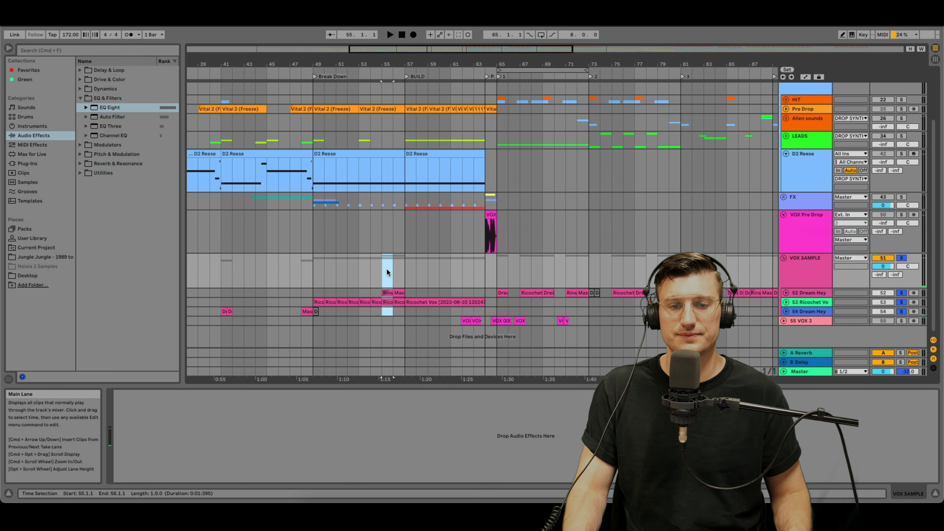
{"action": "key", "text": "space"}
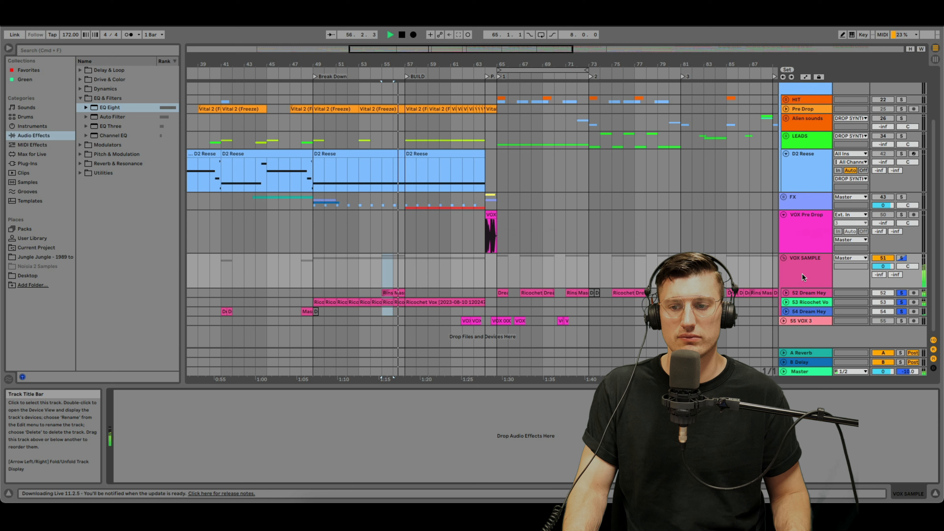
{"action": "left_click", "coordinate": [809, 293]}
{"action": "left_click", "coordinate": [808, 302]}
{"action": "left_click", "coordinate": [810, 312]}
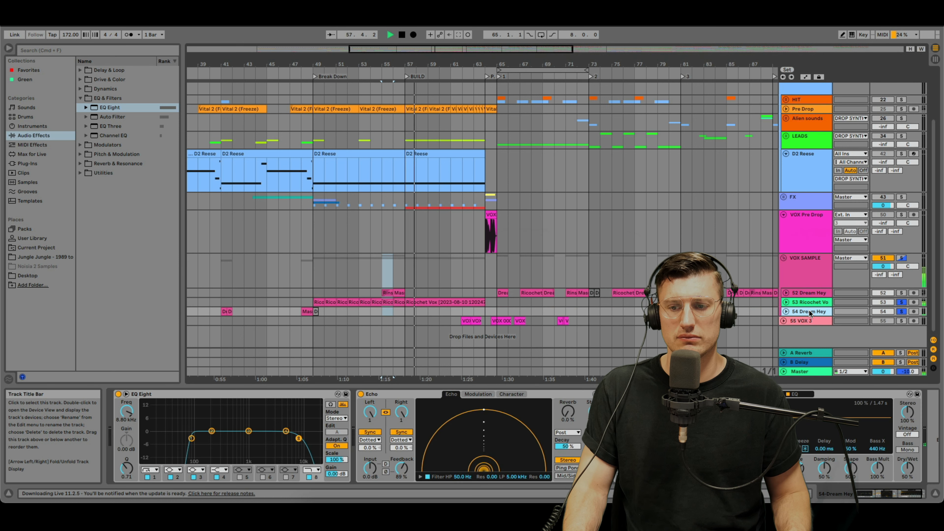
{"action": "left_click", "coordinate": [812, 267]}
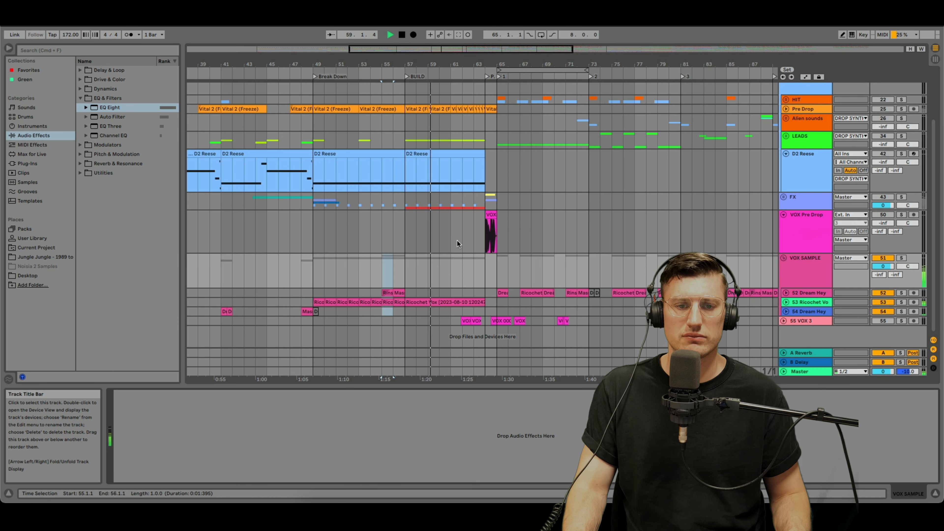
Step: Add a Glue Compressor followed by an EQ Eight to the VOX SAMPLE group
{"action": "left_click", "coordinate": [324, 276]}
{"action": "left_click", "coordinate": [104, 89]}
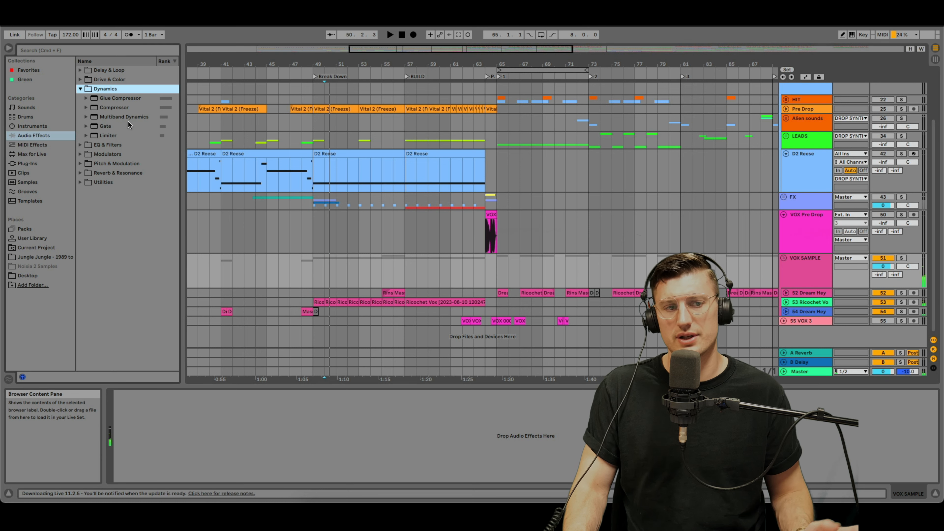
{"action": "double_click", "coordinate": [114, 99]}
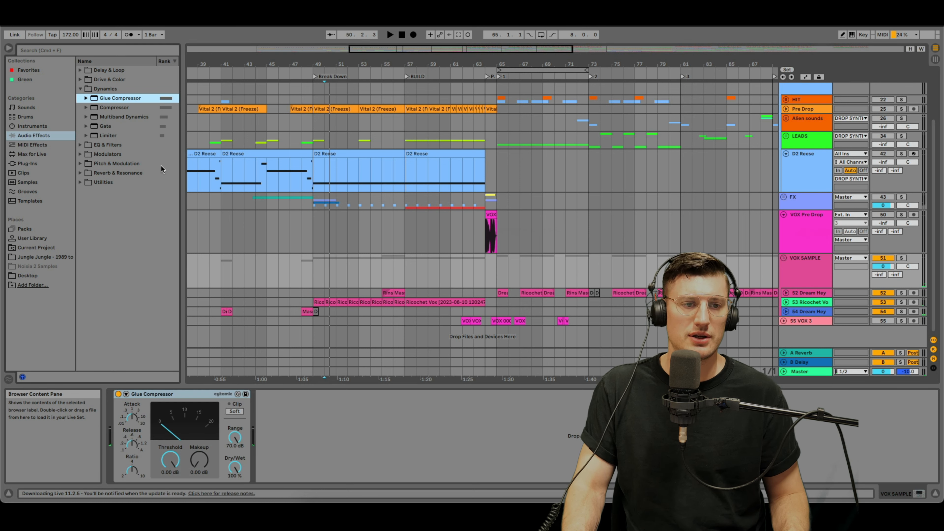
{"action": "left_click", "coordinate": [113, 147]}
{"action": "double_click", "coordinate": [113, 107]}
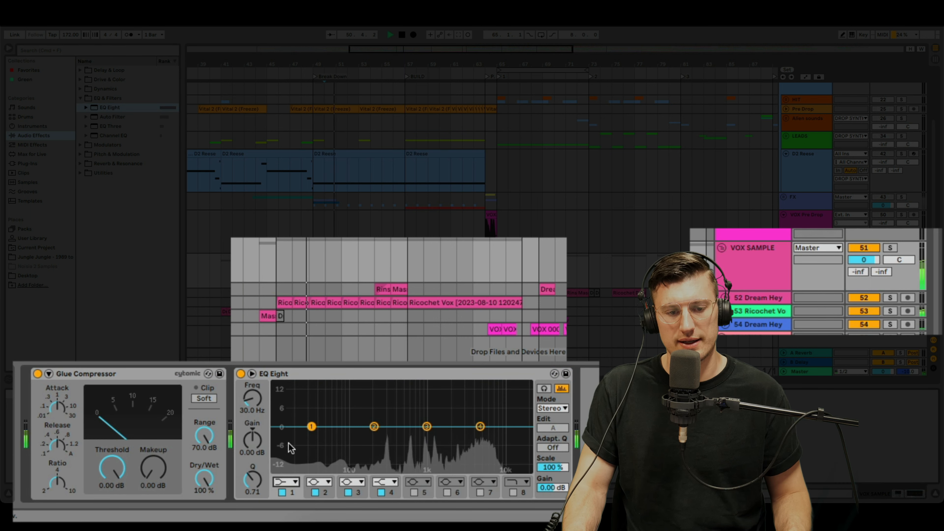
Step: Make band 1 of the VOX SAMPLE EQ Eight a low cut at 104 Hz
{"action": "left_click", "coordinate": [294, 482]}
{"action": "left_click", "coordinate": [278, 413]}
{"action": "left_click_drag", "start_coordinate": [312, 437], "coordinate": [352, 437]}
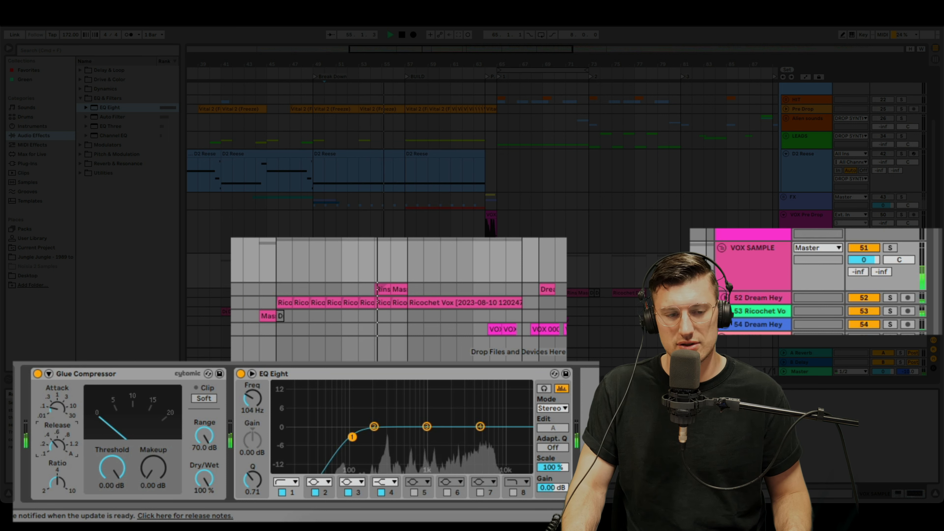
Step: Set the VOX SAMPLE Glue Compressor's threshold to -12.1 dB and its makeup gain to 2.54 dB
{"action": "left_click_drag", "start_coordinate": [112, 468], "coordinate": [112, 490]}
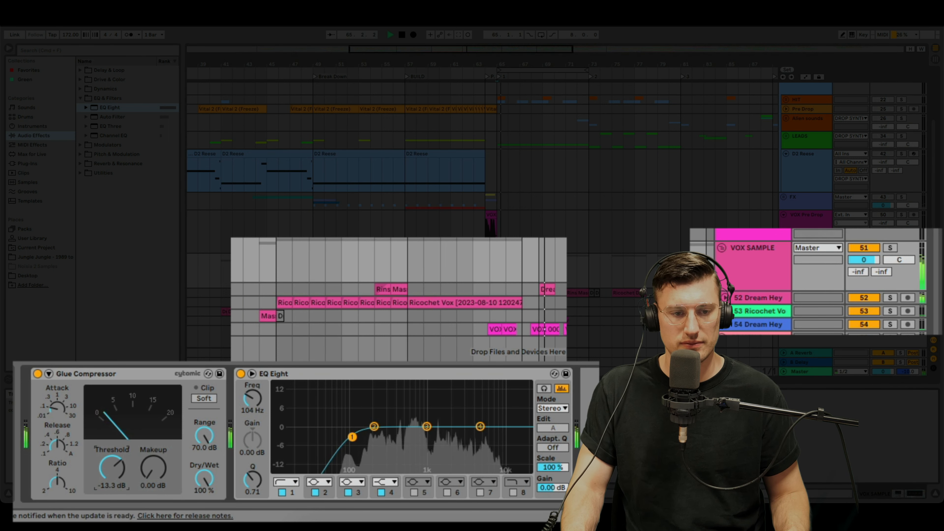
{"action": "left_click_drag", "start_coordinate": [153, 469], "coordinate": [154, 465]}
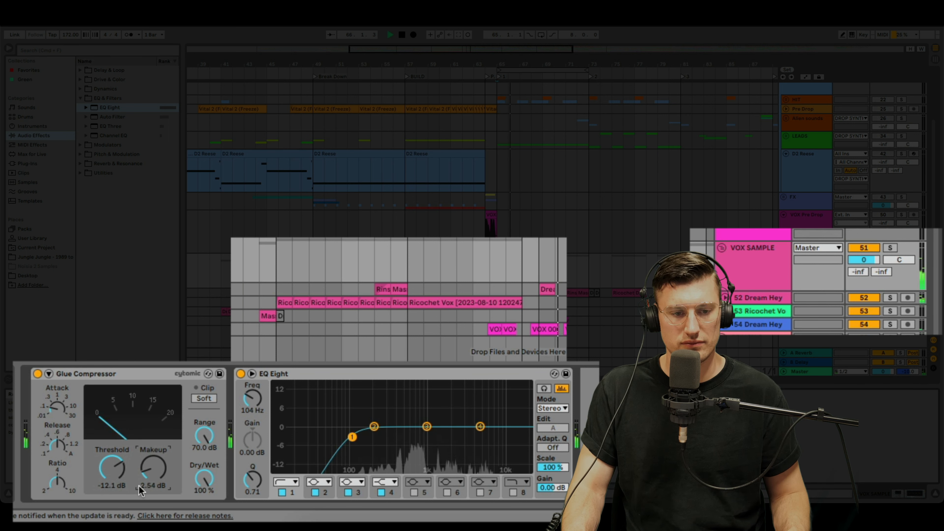
{"action": "left_click", "coordinate": [395, 257]}
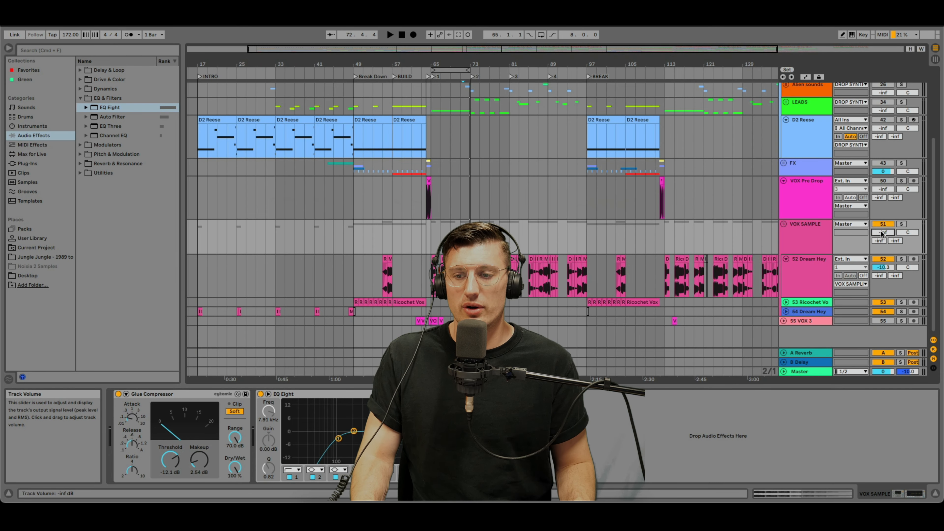
Step: Collapse the VOX SAMPLE group and save the Live Set
{"action": "left_click", "coordinate": [784, 224]}
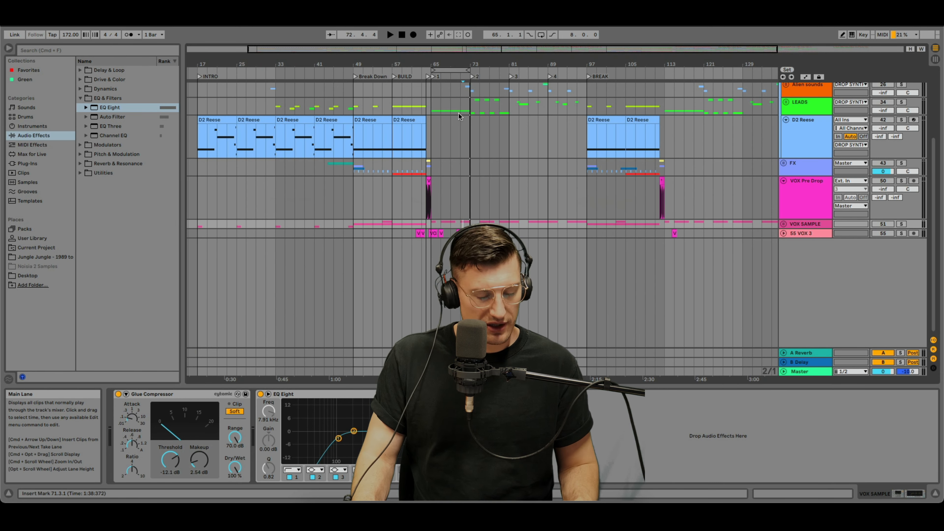
{"action": "key", "text": "super+s"}
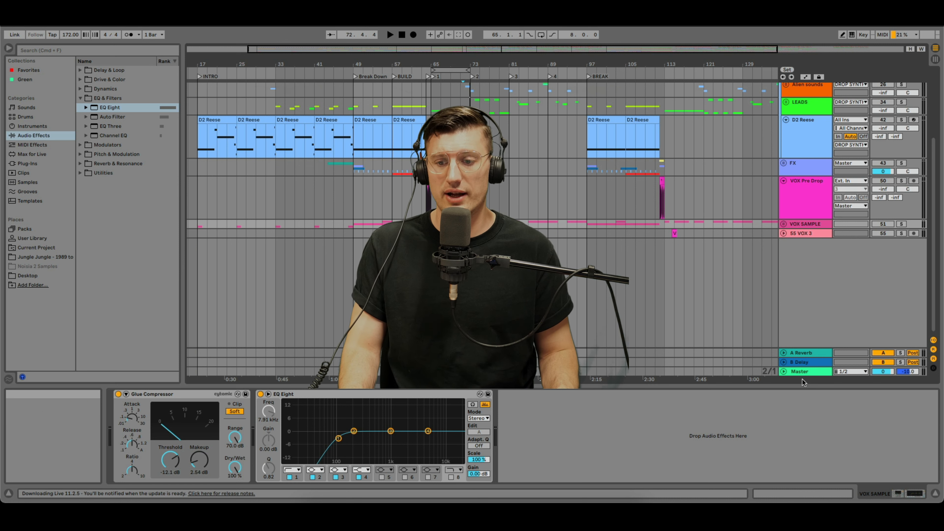
Step: Delete the Glue Compressor and EQ Eight from the Master track, and expand the Dynamics effects folder
{"action": "left_click", "coordinate": [800, 371]}
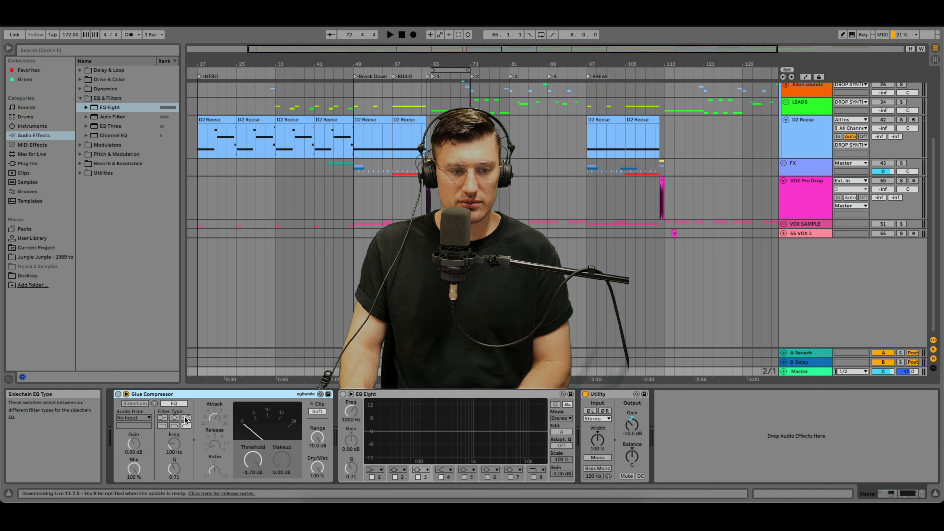
{"action": "key", "text": "Delete"}
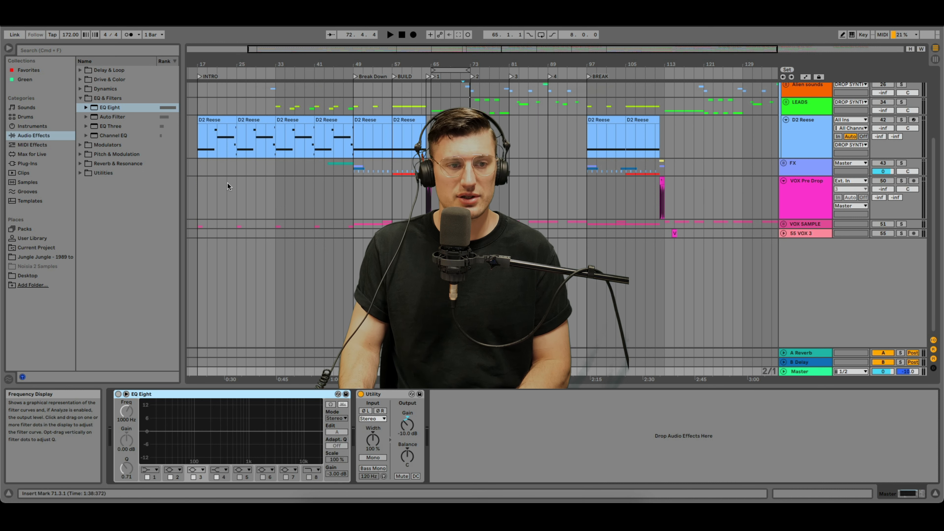
{"action": "left_click", "coordinate": [81, 98]}
{"action": "left_click", "coordinate": [294, 397]}
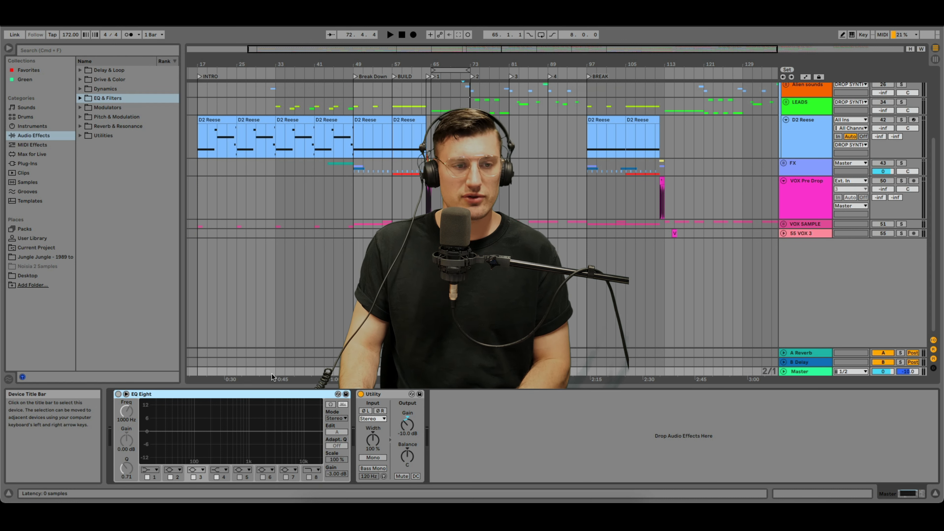
{"action": "key", "text": "Delete"}
{"action": "left_click", "coordinate": [80, 88]}
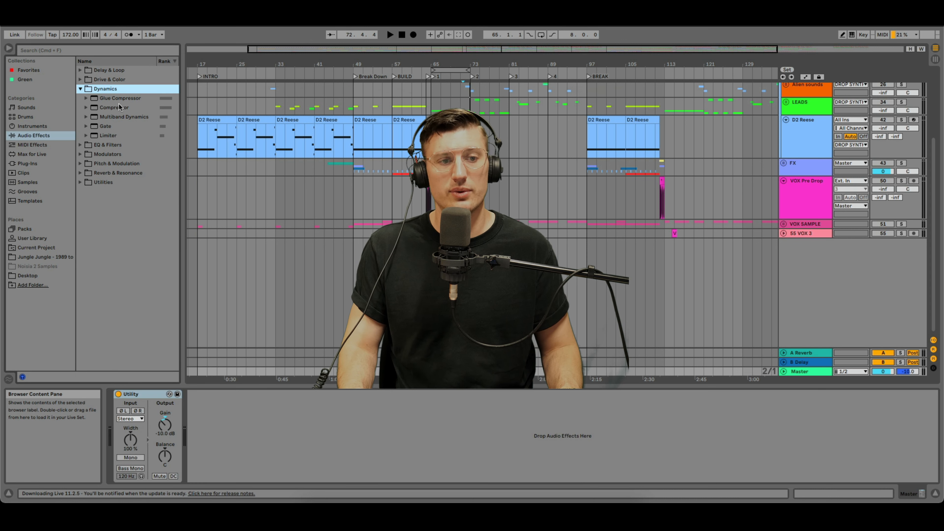
Step: Insert a Glue Compressor before the Master's Utility with sidechain EQ at 100 Hz, Soft clip on, threshold -5 dB and makeup 2 dB
{"action": "left_click_drag", "start_coordinate": [119, 97], "coordinate": [141, 397]}
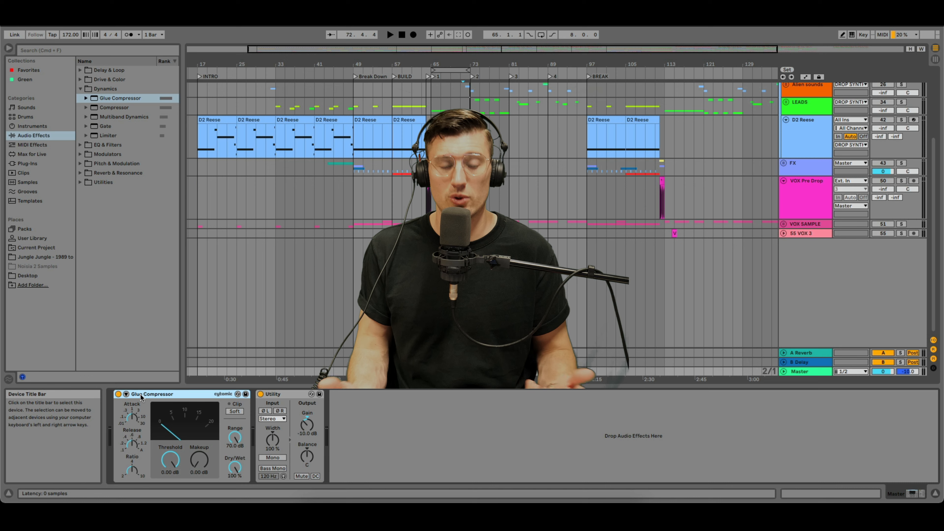
{"action": "left_click", "coordinate": [126, 394]}
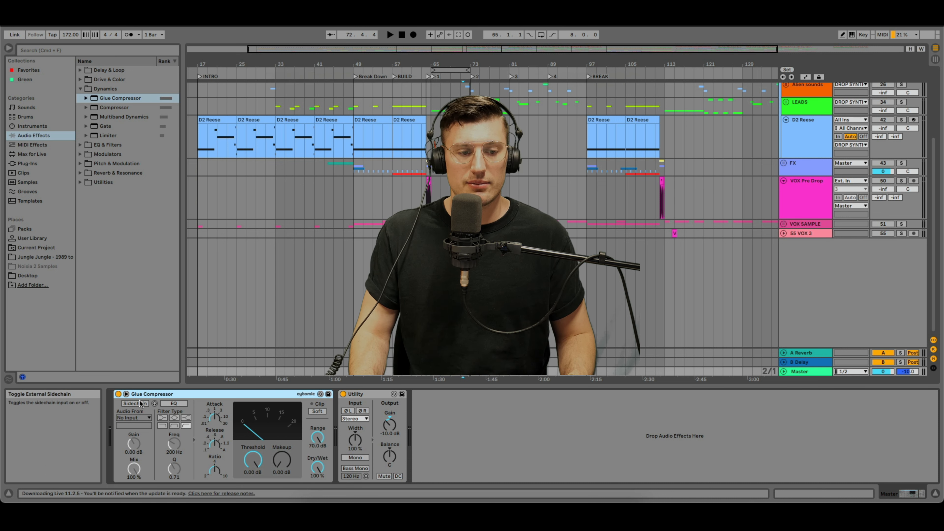
{"action": "left_click", "coordinate": [173, 404]}
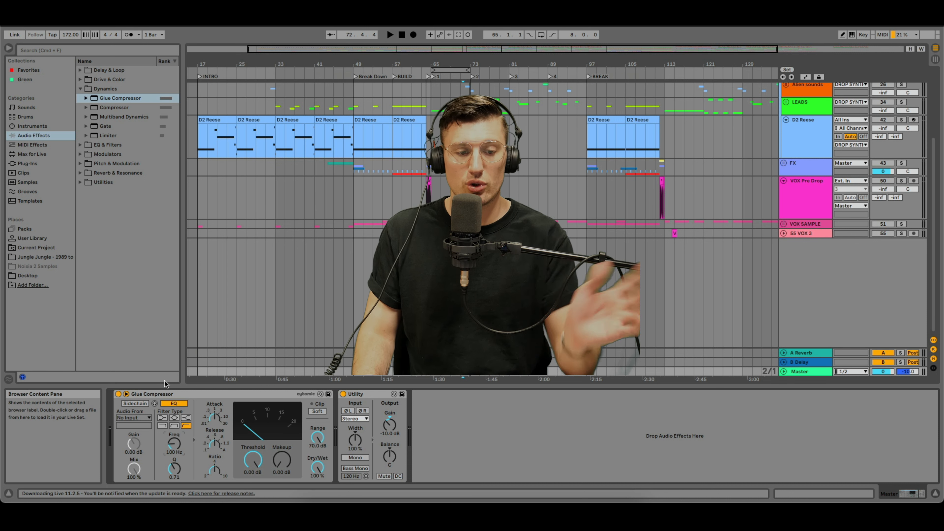
{"action": "left_click", "coordinate": [214, 418]}
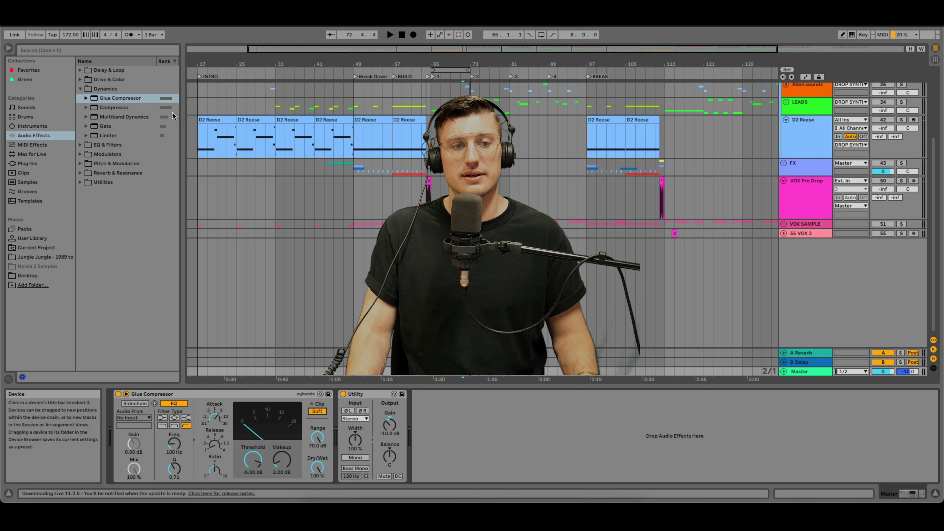
Step: Expand the DRUMS group and its KS subgroup in the arrangement
{"action": "scroll", "coordinate": [851, 280], "scroll_direction": "up", "scroll_amount": 5}
{"action": "scroll", "coordinate": [818, 357], "scroll_direction": "right", "scroll_amount": 1}
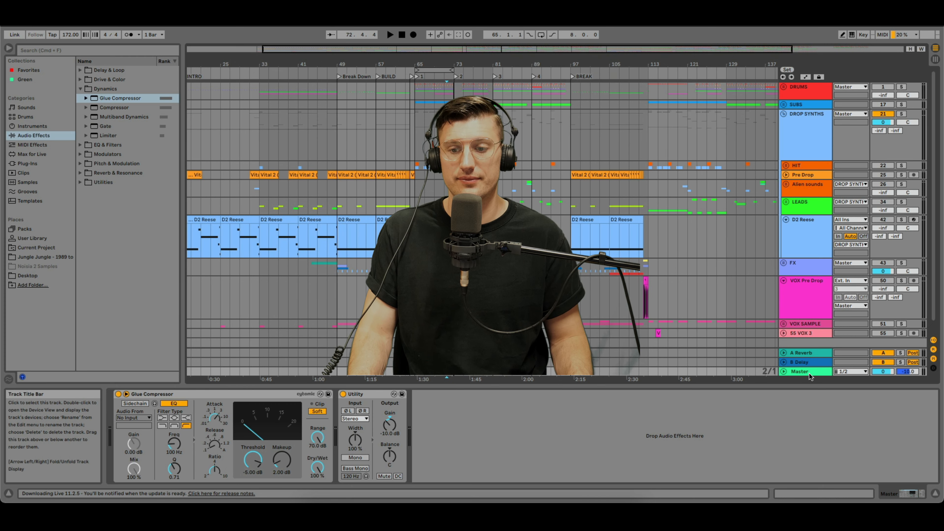
{"action": "left_click_drag", "start_coordinate": [436, 64], "coordinate": [433, 93]}
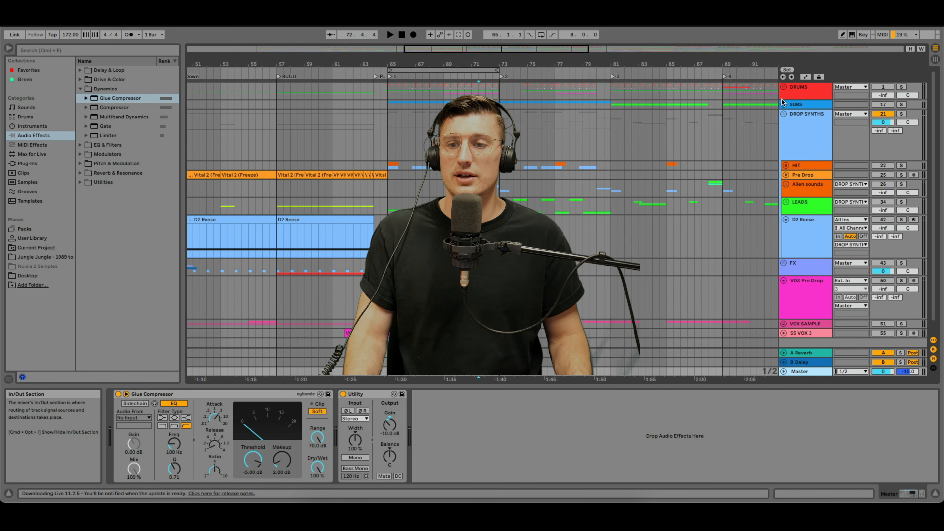
{"action": "left_click", "coordinate": [862, 98]}
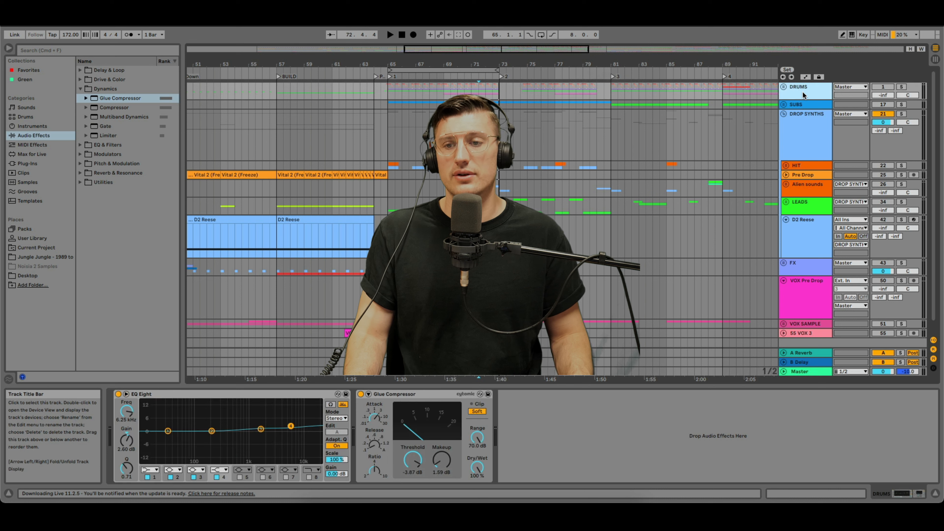
{"action": "left_click", "coordinate": [783, 88]}
{"action": "left_click", "coordinate": [786, 132]}
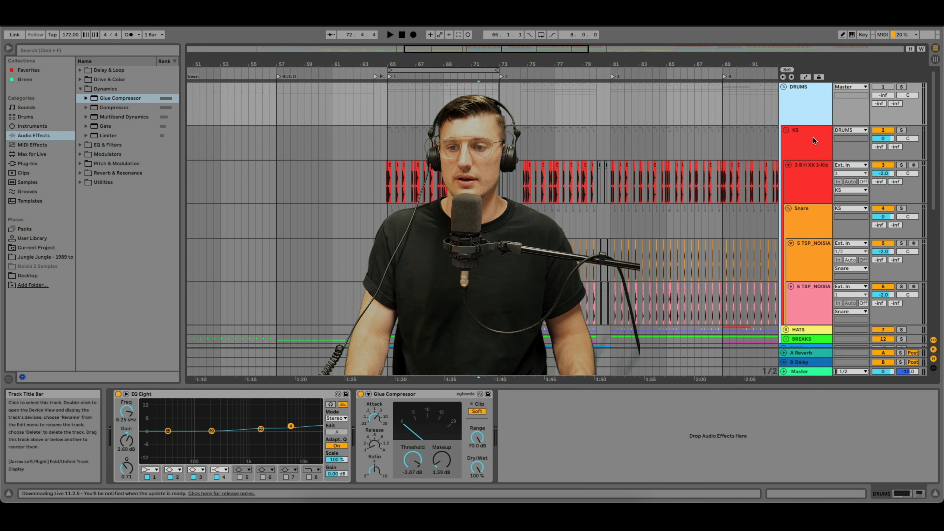
Step: Activate the kick track, the Snare group and the KS group, and lower the KS group's volume to -4.1 dB
{"action": "left_click", "coordinate": [871, 149]}
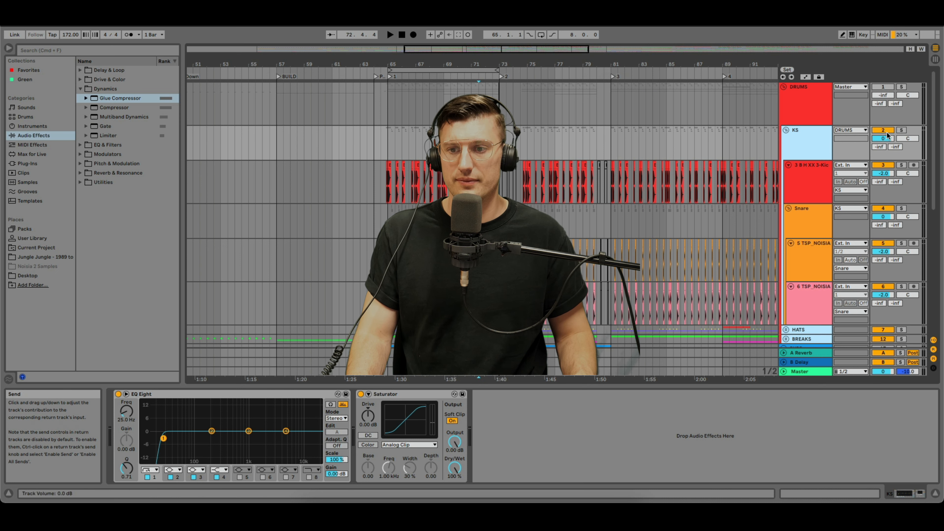
{"action": "left_click", "coordinate": [855, 193]}
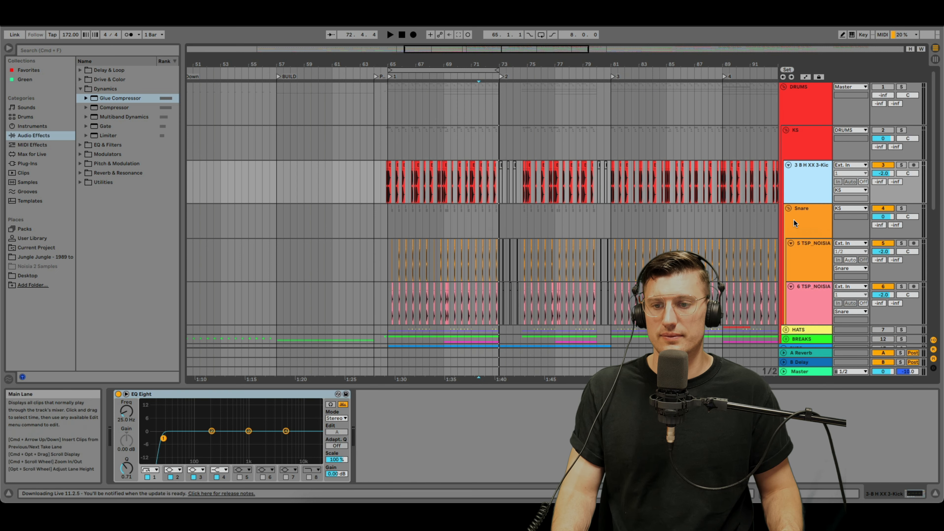
{"action": "left_click", "coordinate": [846, 226]}
{"action": "left_click", "coordinate": [786, 130]}
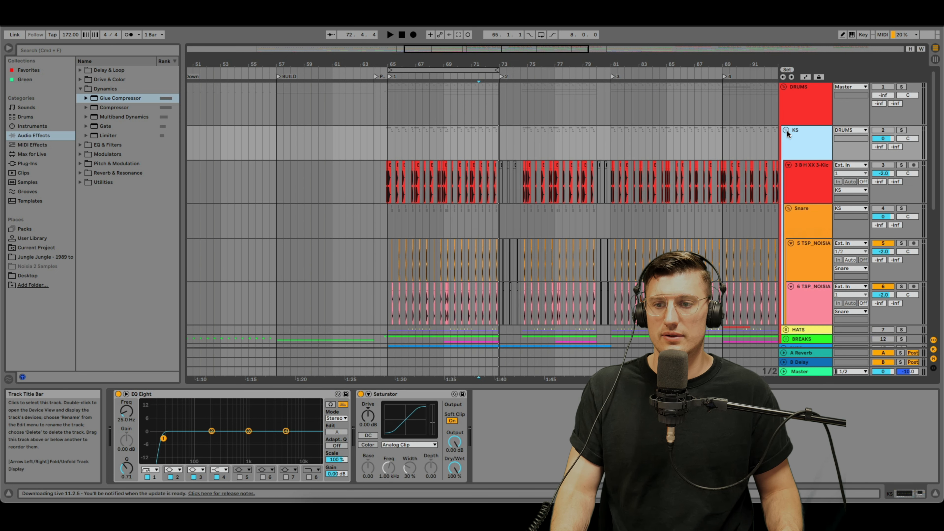
{"action": "left_click", "coordinate": [802, 160]}
{"action": "double_click", "coordinate": [806, 134]}
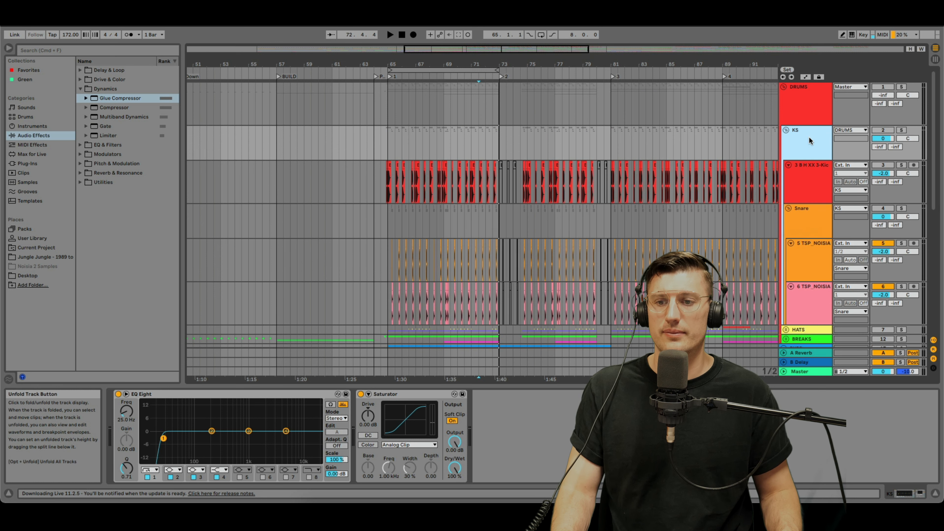
{"action": "left_click", "coordinate": [811, 172]}
{"action": "left_click", "coordinate": [879, 166]}
{"action": "left_click", "coordinate": [883, 208]}
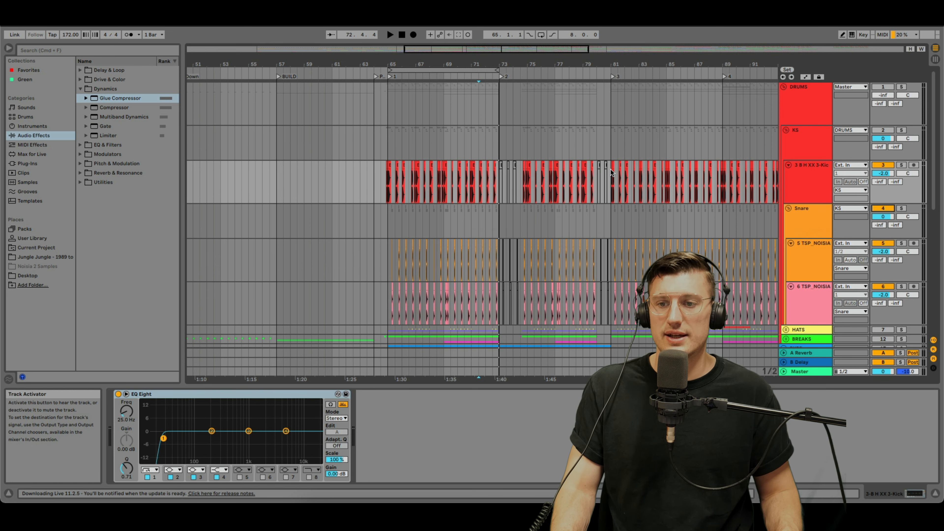
{"action": "left_click", "coordinate": [883, 130]}
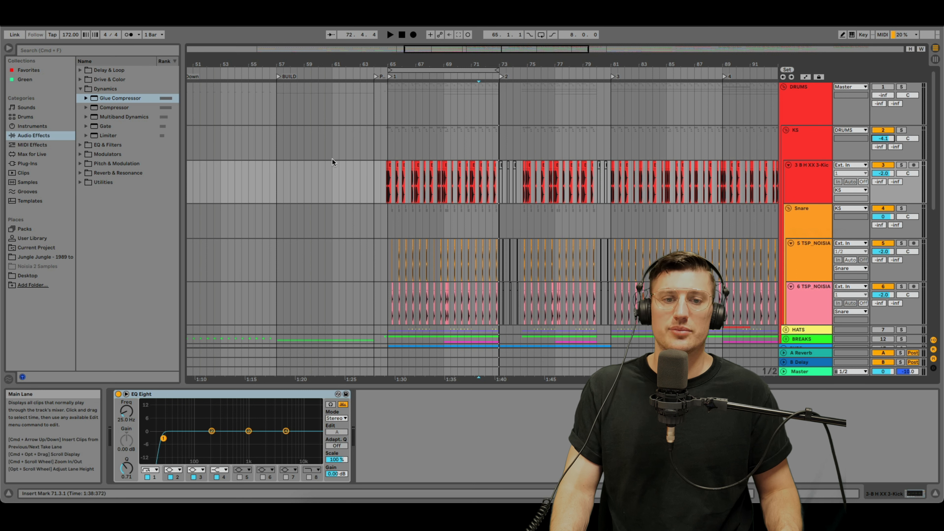
Step: Play from bar 65, activate the DRUMS group and bring its volume up to -6.2 dB, with the Master's devices shown
{"action": "left_click", "coordinate": [387, 149]}
{"action": "key", "text": "space"}
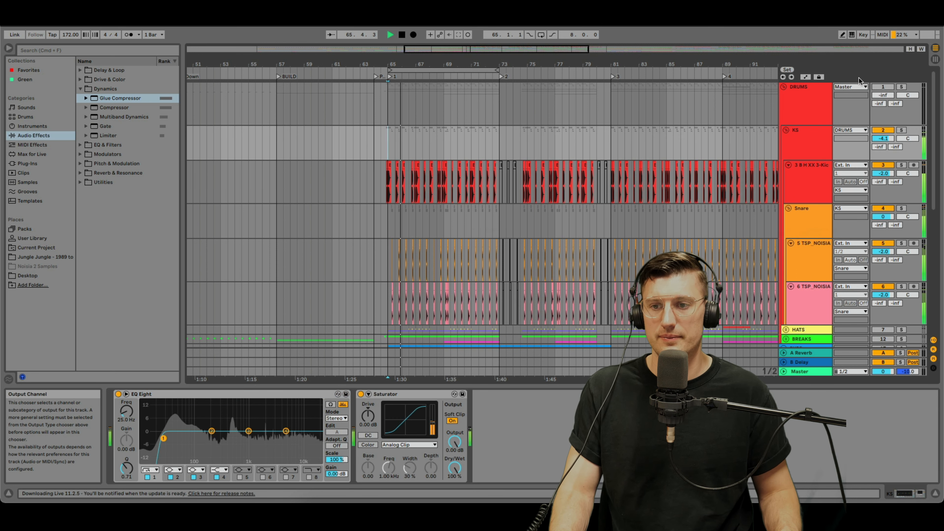
{"action": "left_click", "coordinate": [880, 88]}
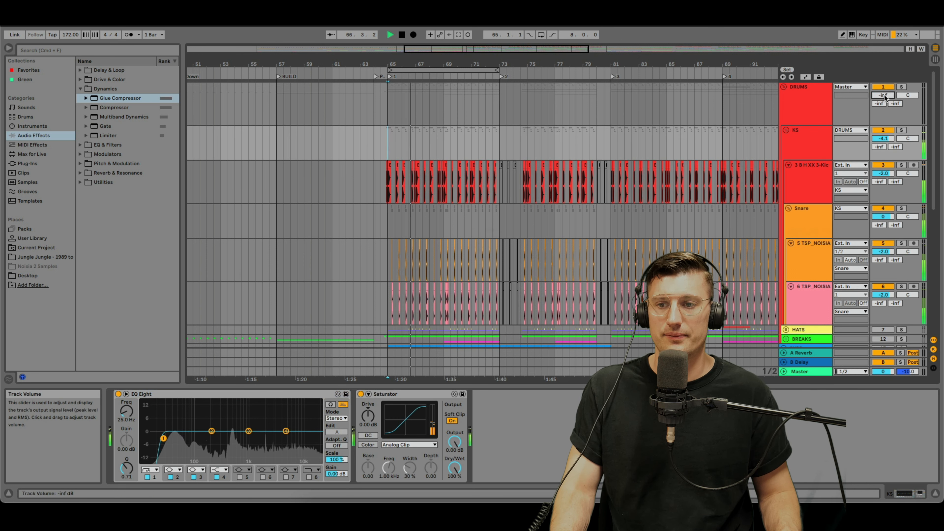
{"action": "left_click", "coordinate": [817, 372]}
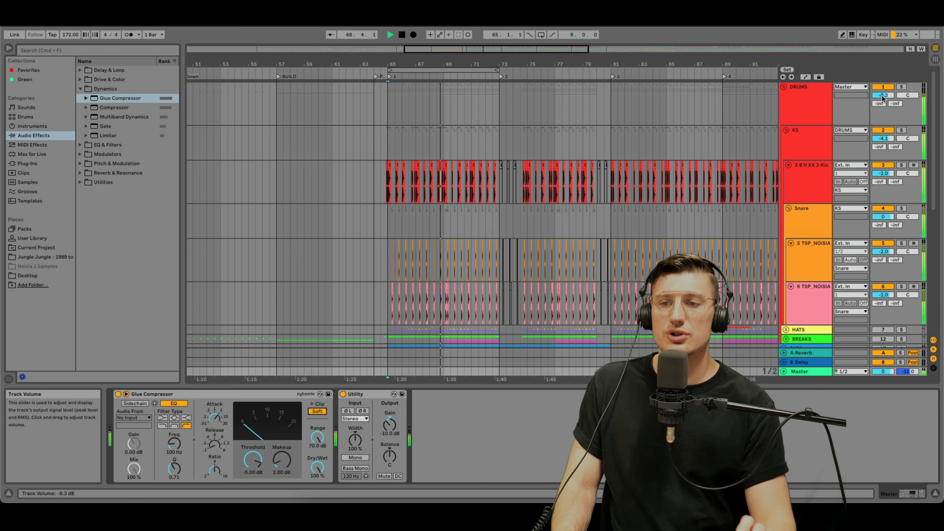
{"action": "left_click_drag", "start_coordinate": [883, 95], "coordinate": [883, 89]}
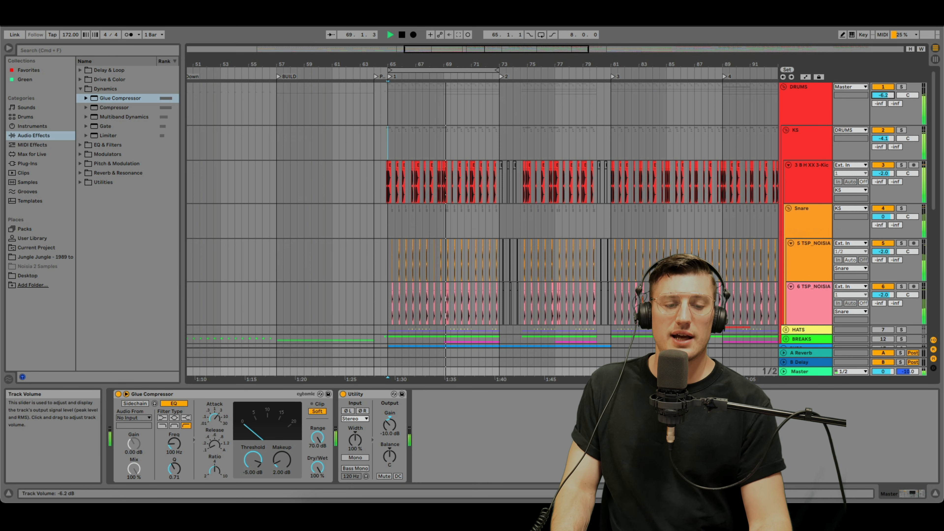
Step: Insert an EQ Eight after the Master's Glue Compressor and raise the DRUMS group's volume to -4.5 dB
{"action": "left_click", "coordinate": [111, 145]}
{"action": "left_click_drag", "start_coordinate": [113, 108], "coordinate": [346, 409]}
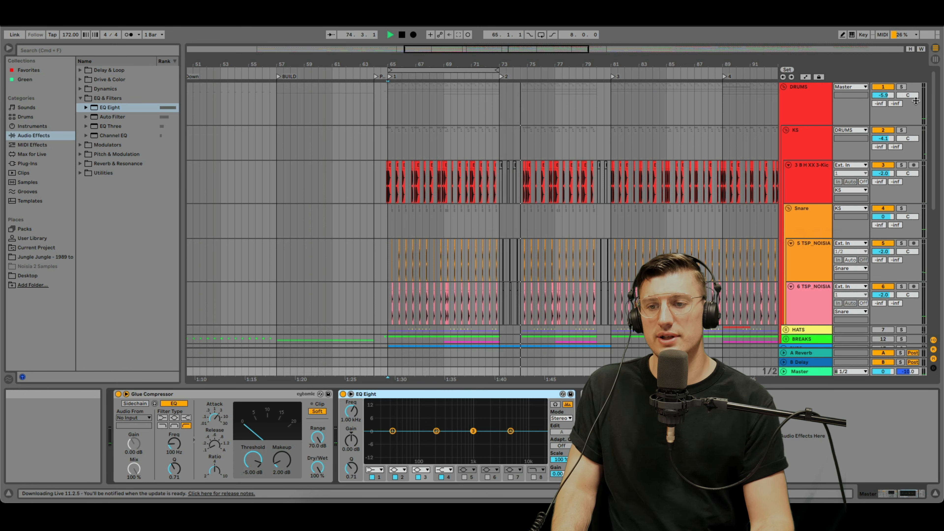
{"action": "left_click_drag", "start_coordinate": [884, 96], "coordinate": [883, 90]}
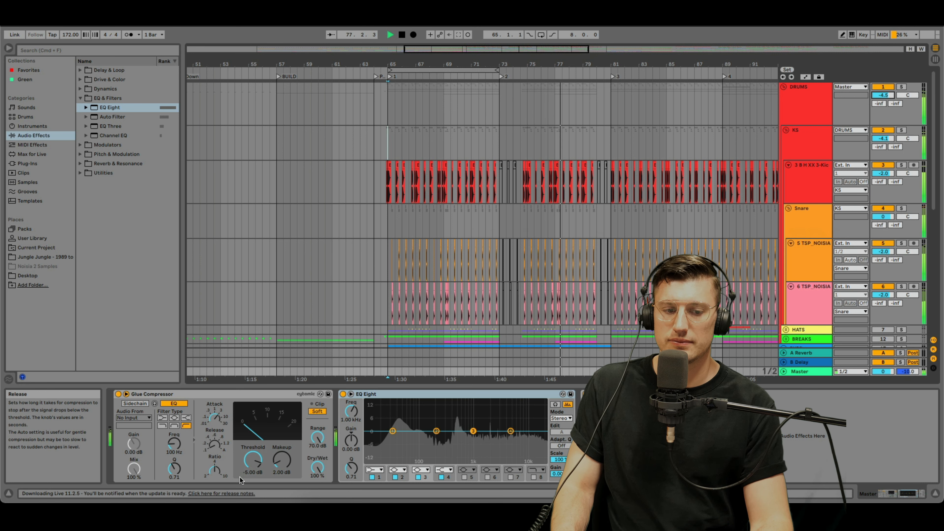
Step: Set the Master Glue Compressor's threshold to -10 dB and raise the DRUMS group's volume to -2.0 dB
{"action": "left_click_drag", "start_coordinate": [241, 446], "coordinate": [241, 456]}
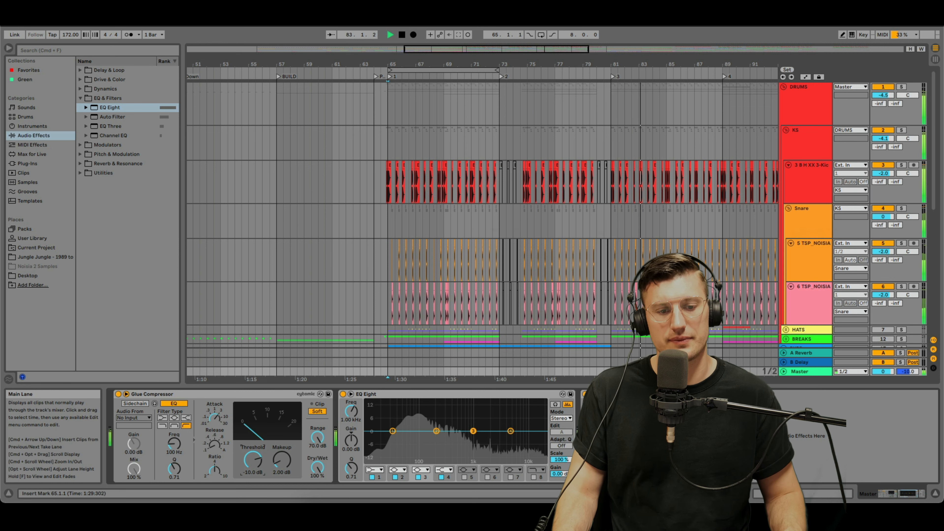
{"action": "left_click_drag", "start_coordinate": [883, 95], "coordinate": [883, 94]}
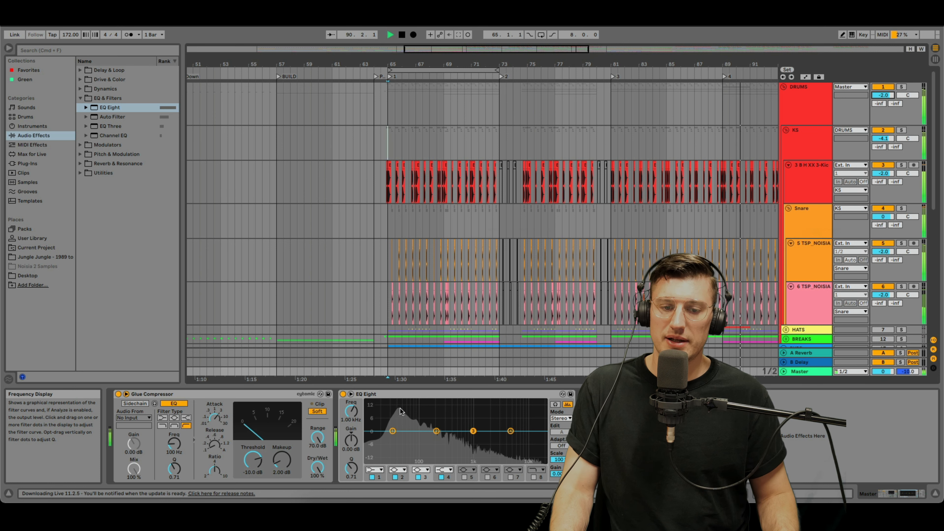
{"action": "left_click", "coordinate": [351, 394]}
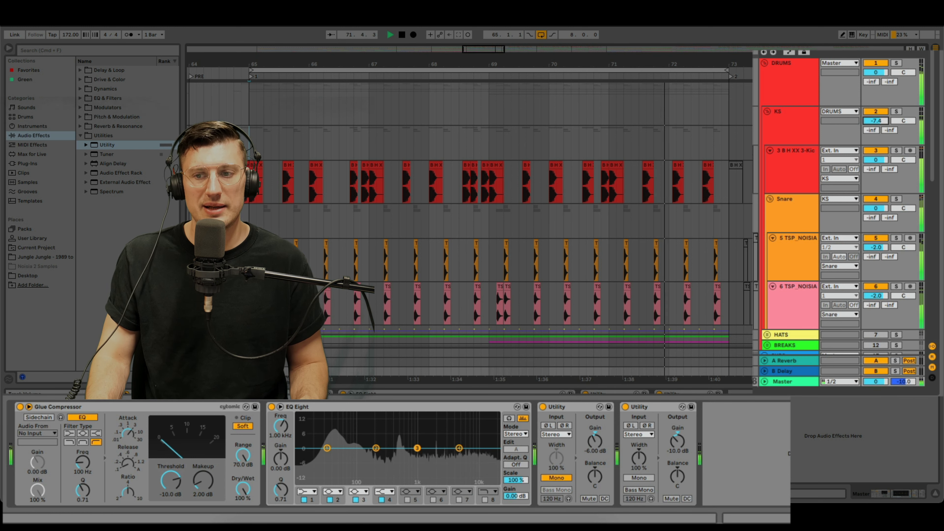
Step: Collapse the KS group, then expand and activate the HATS group and bring its volume up to about -14 dB
{"action": "left_click", "coordinate": [768, 111]}
{"action": "left_click", "coordinate": [773, 124]}
{"action": "left_click", "coordinate": [767, 121]}
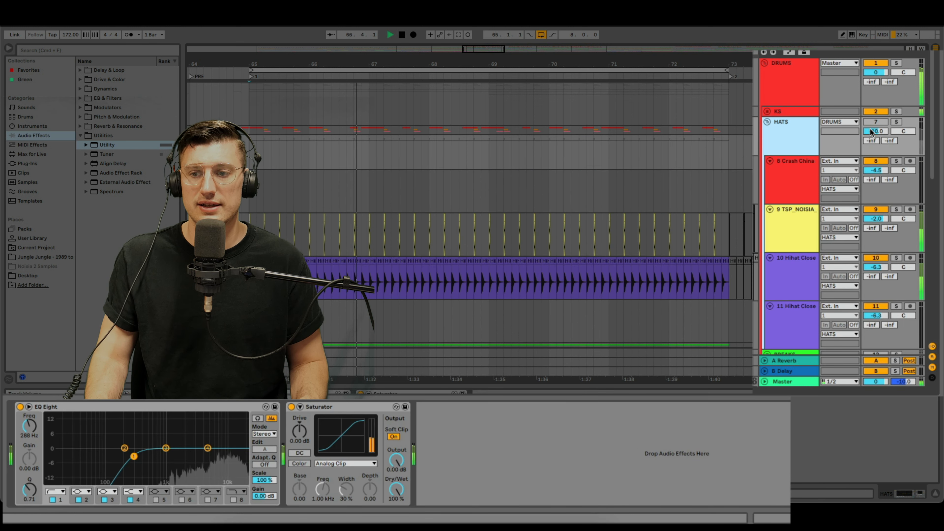
{"action": "left_click", "coordinate": [875, 123]}
{"action": "left_click_drag", "start_coordinate": [876, 132], "coordinate": [876, 128]}
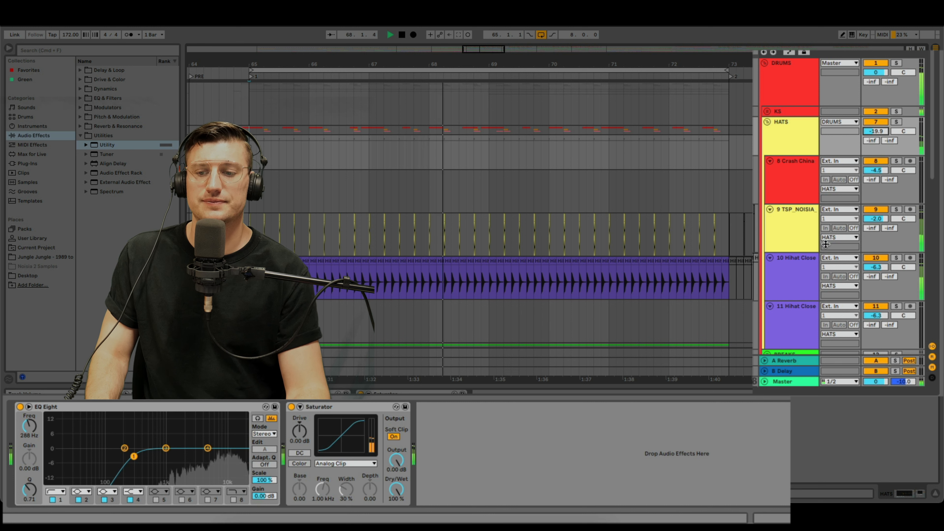
{"action": "left_click", "coordinate": [808, 384]}
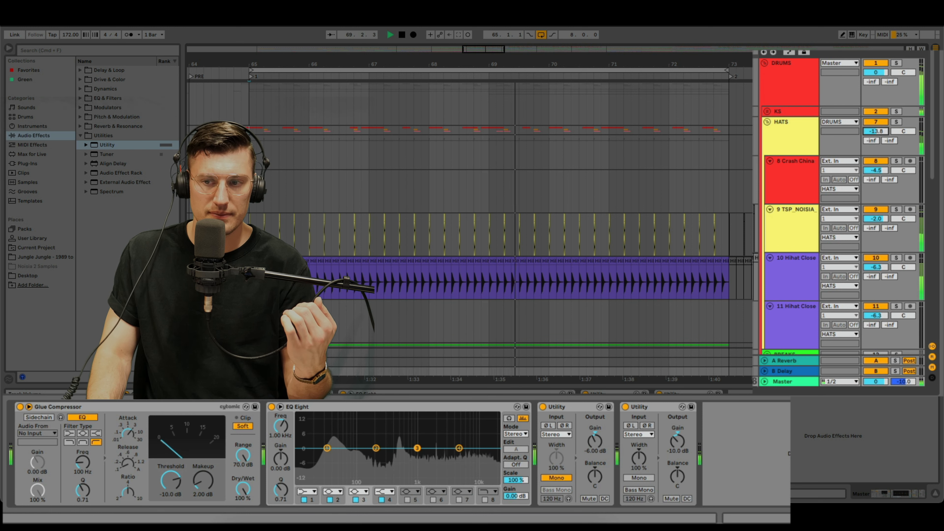
Step: Mute and unmute the HATS group to compare the mix, and collapse the group
{"action": "left_click", "coordinate": [876, 121]}
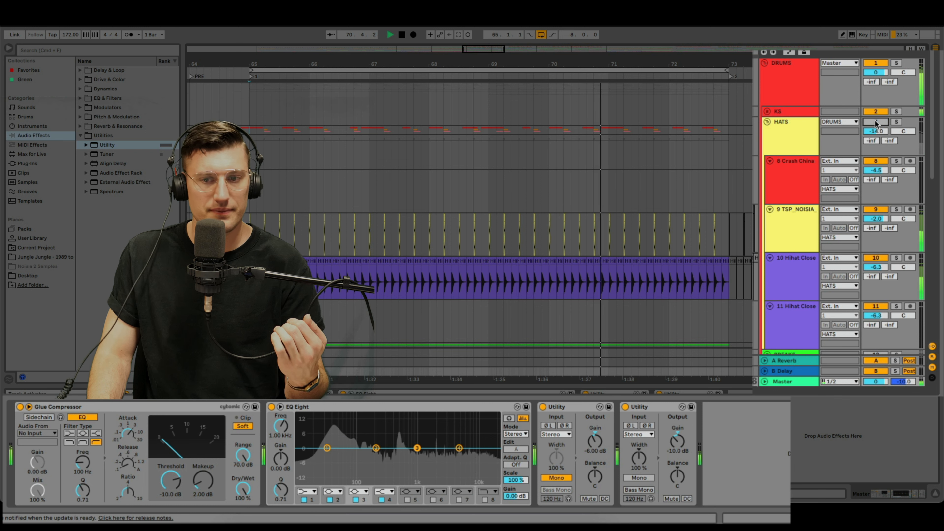
{"action": "left_click", "coordinate": [876, 122]}
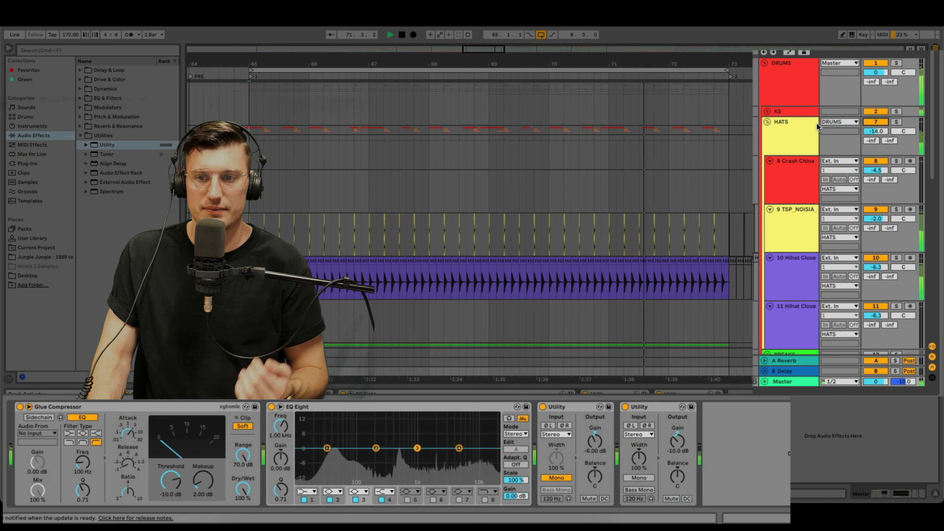
{"action": "left_click", "coordinate": [767, 122]}
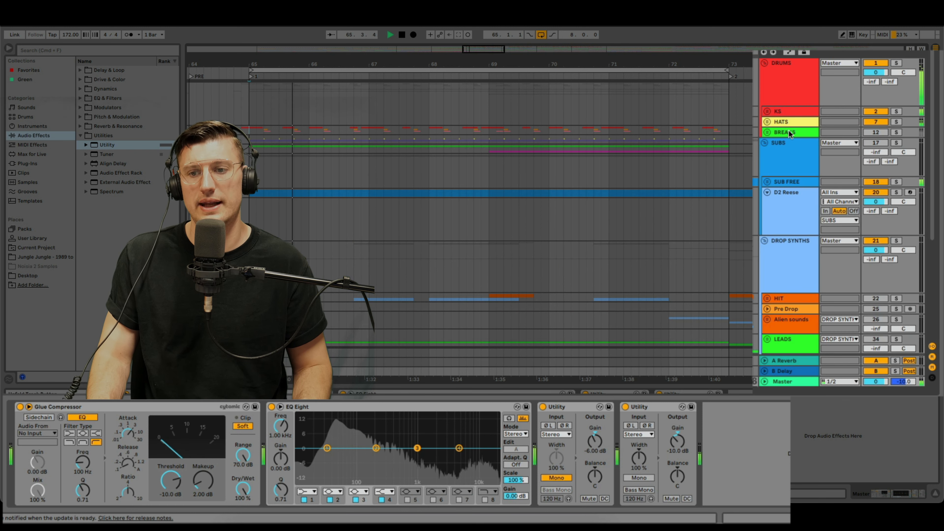
Step: Activate the BREAKS group, bring its volume to about -7 dB while comparing it muted and unmuted, and collapse the group
{"action": "left_click", "coordinate": [768, 132]}
{"action": "left_click_drag", "start_coordinate": [876, 144], "coordinate": [876, 130]}
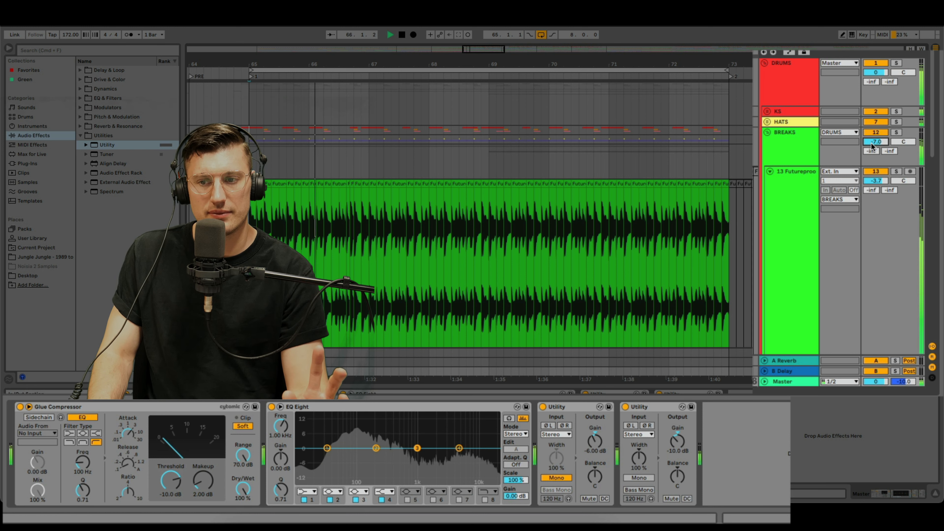
{"action": "left_click", "coordinate": [876, 134]}
{"action": "left_click", "coordinate": [876, 134]}
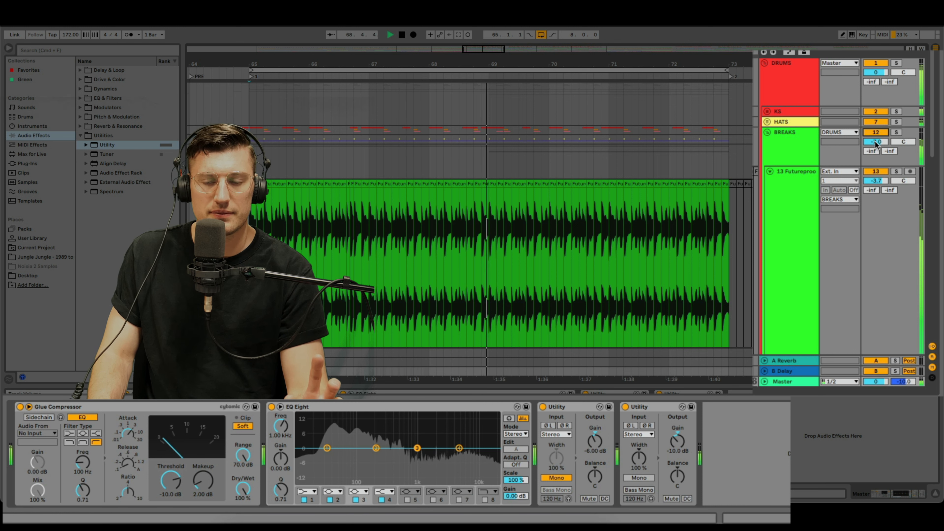
{"action": "left_click_drag", "start_coordinate": [876, 142], "coordinate": [876, 145]}
{"action": "left_click", "coordinate": [768, 131]}
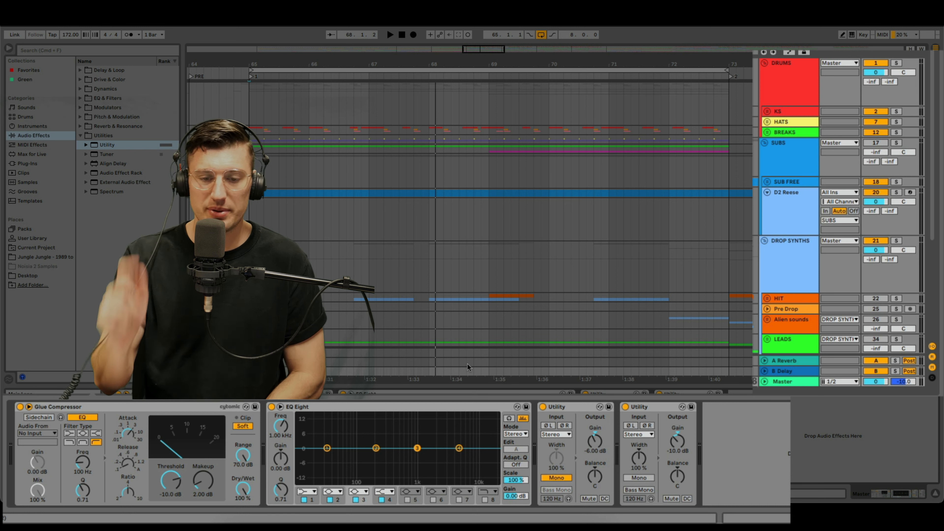
Step: Activate the SUBS group, set its volume to -4.0 dB against the playing drums, and select the SUBS track
{"action": "left_click", "coordinate": [876, 143]}
{"action": "left_click_drag", "start_coordinate": [873, 152], "coordinate": [873, 163]}
{"action": "key", "text": "space"}
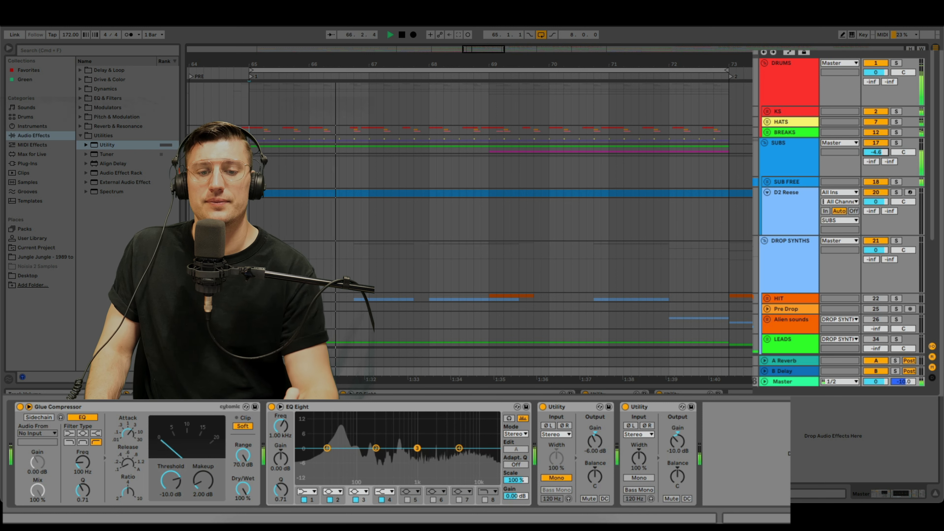
{"action": "left_click_drag", "start_coordinate": [873, 163], "coordinate": [873, 161]}
{"action": "key", "text": "space"}
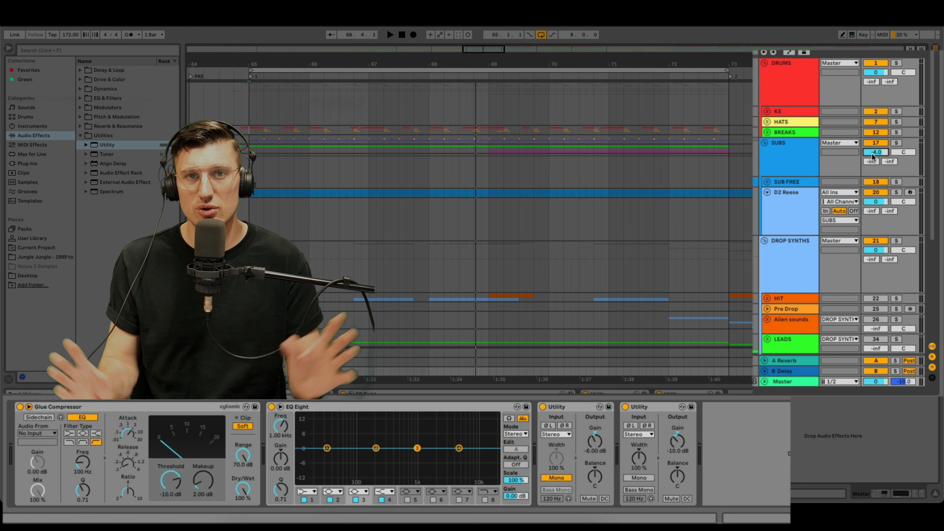
{"action": "left_click", "coordinate": [754, 148]}
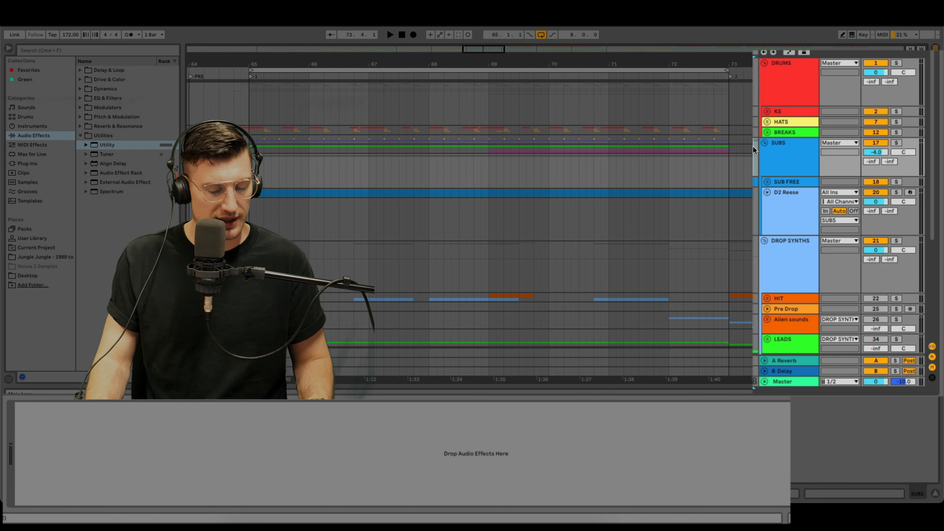
Step: Solo the SUBS group during playback and examine its low-end spectrum in the Master's enlarged EQ Eight display
{"action": "key", "text": "s"}
{"action": "key", "text": "space"}
{"action": "left_click", "coordinate": [795, 379]}
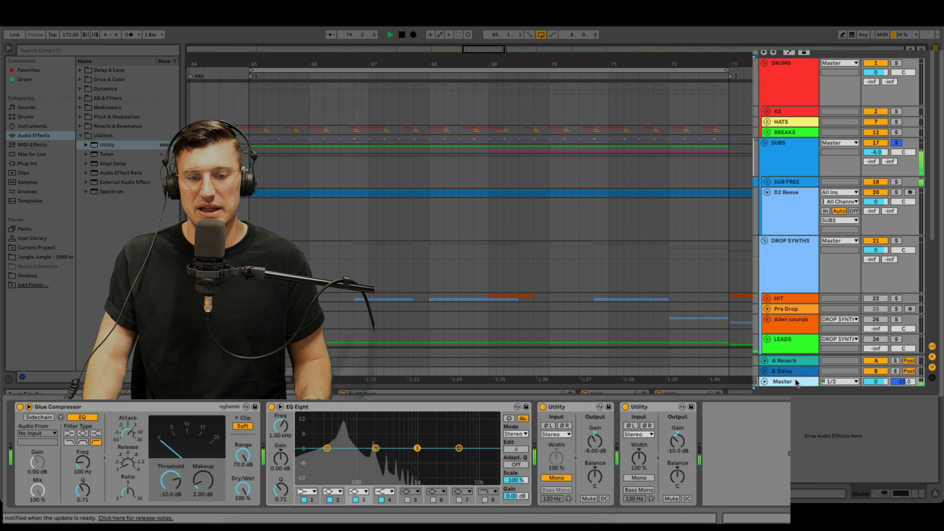
{"action": "double_click", "coordinate": [458, 433]}
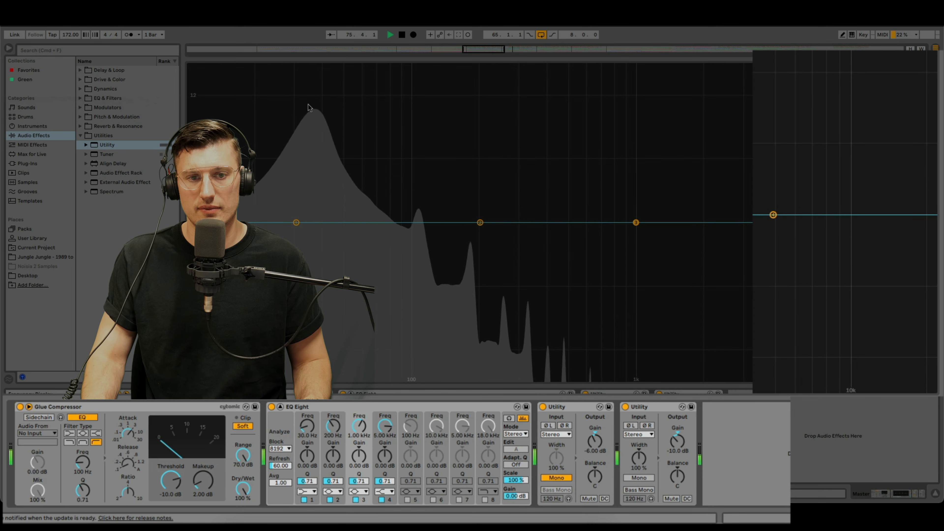
{"action": "double_click", "coordinate": [434, 142]}
Step: Set the SUBS group's volume to -2.0 dB and recheck its spectrum in the enlarged Master EQ Eight display
{"action": "left_click", "coordinate": [874, 154]}
{"action": "type", "text": "-2"}
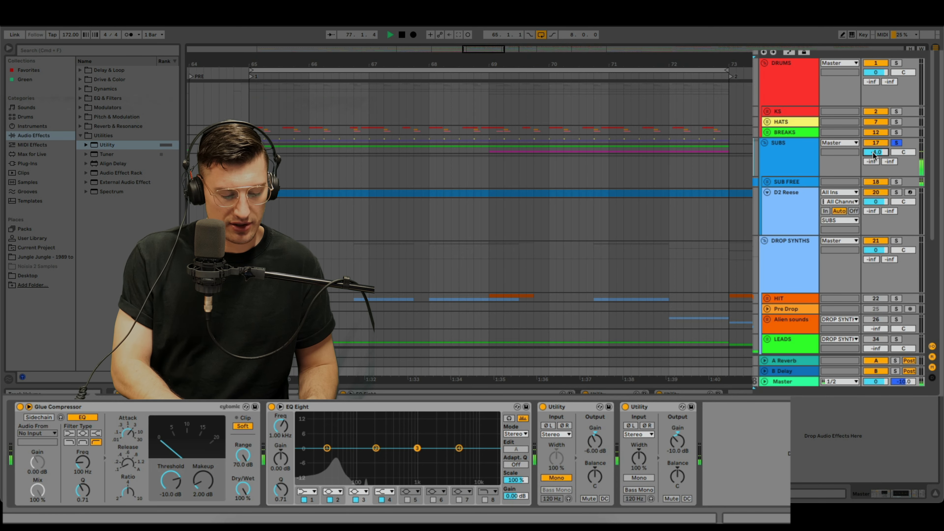
{"action": "key", "text": "Return"}
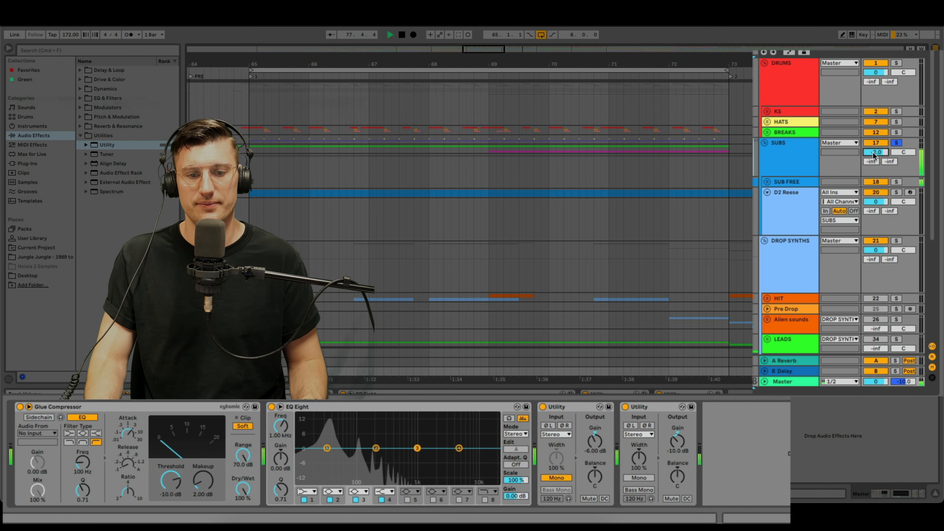
{"action": "double_click", "coordinate": [384, 427]}
{"action": "double_click", "coordinate": [356, 141]}
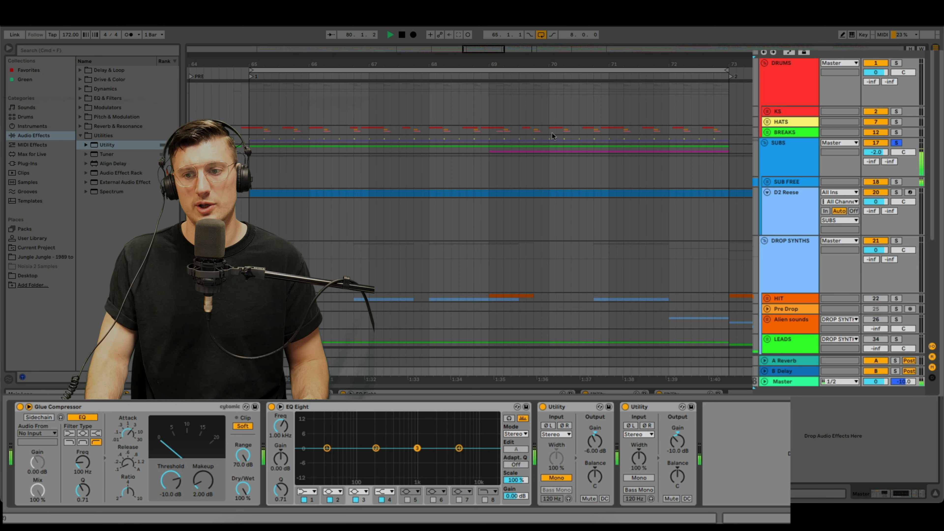
Step: Reset the SUBS volume to 0 dB, unsolo the group, and play it against the drums with the Master devices shown
{"action": "double_click", "coordinate": [881, 154]}
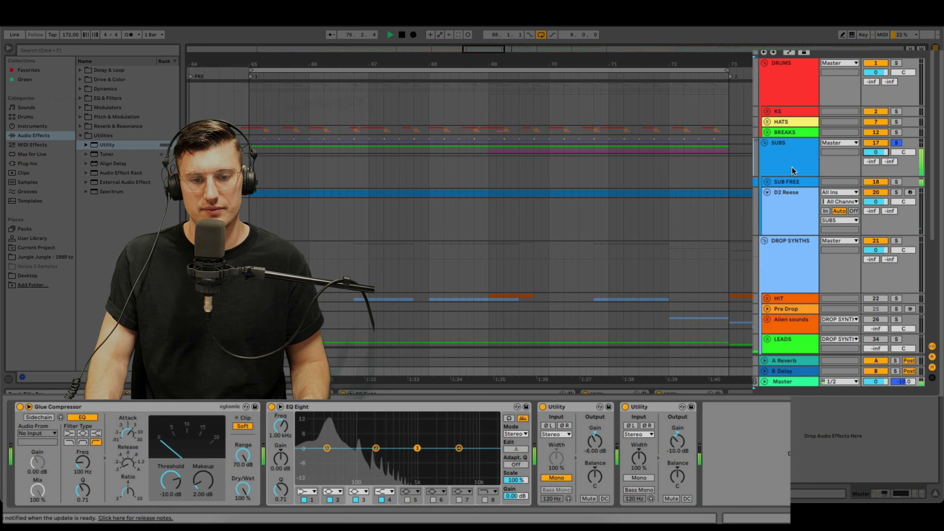
{"action": "left_click", "coordinate": [895, 144]}
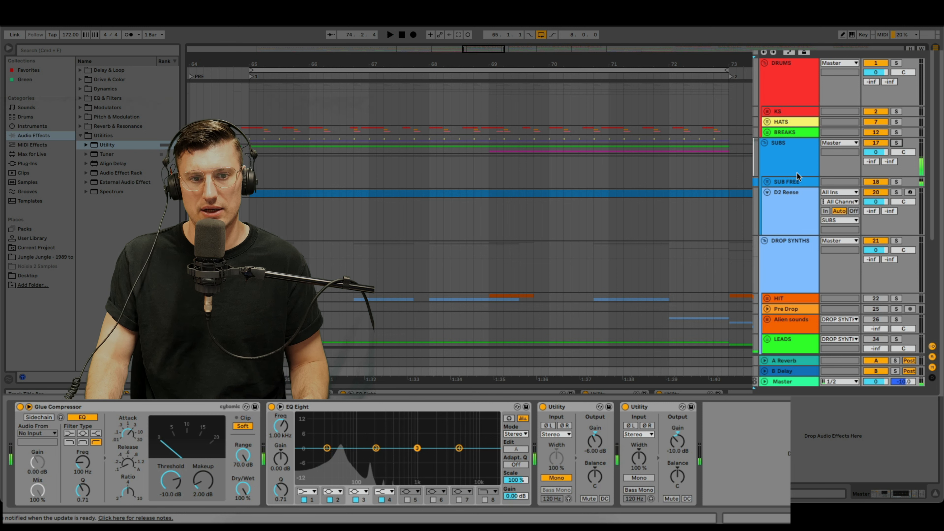
{"action": "left_click", "coordinate": [267, 178]}
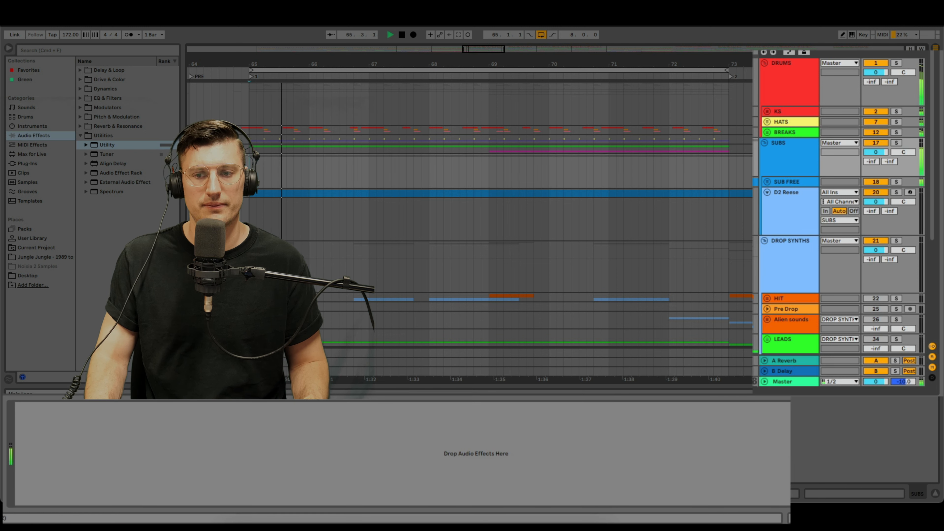
{"action": "left_click", "coordinate": [790, 381]}
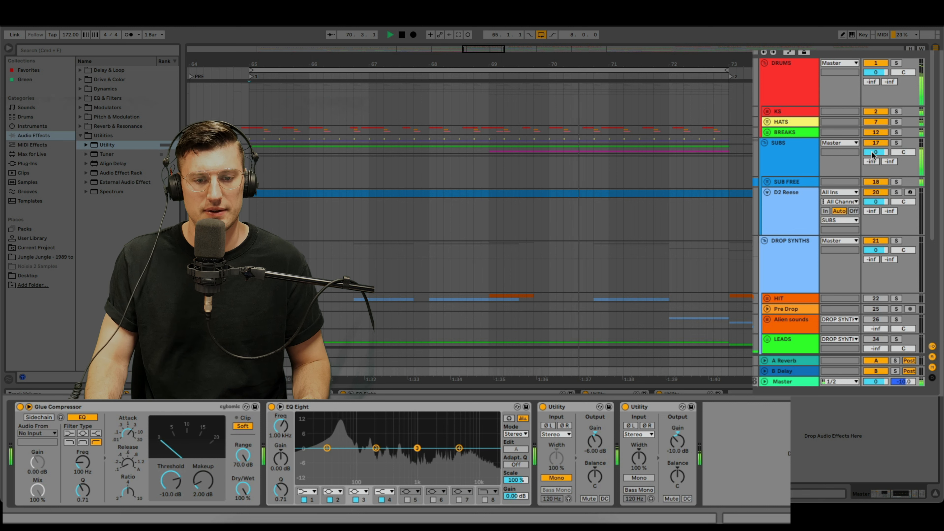
Step: Raise the soloed DRUMS group to 2.0 dB, and after unsoloing set the SUBS volume to -1.0 dB against the playing drums
{"action": "left_click", "coordinate": [896, 62]}
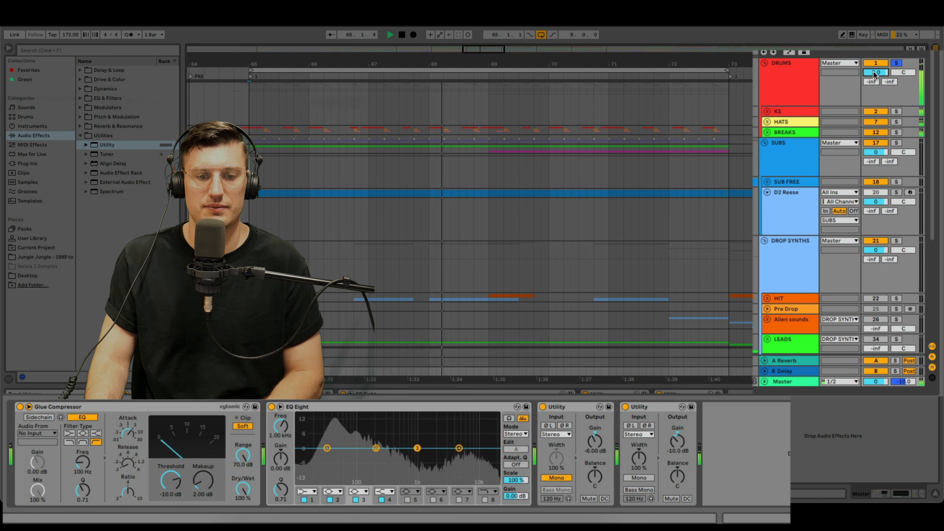
{"action": "left_click", "coordinate": [895, 64]}
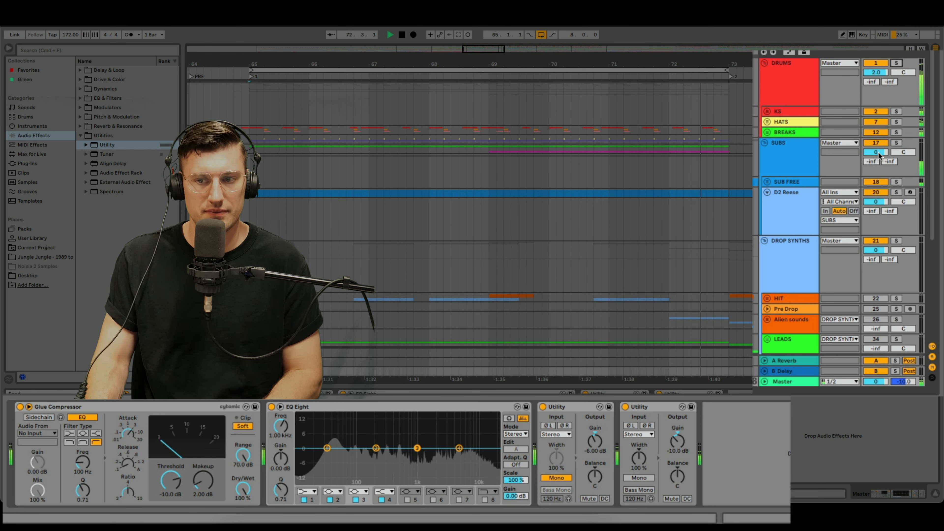
{"action": "left_click", "coordinate": [879, 152]}
{"action": "key", "text": "Down"}
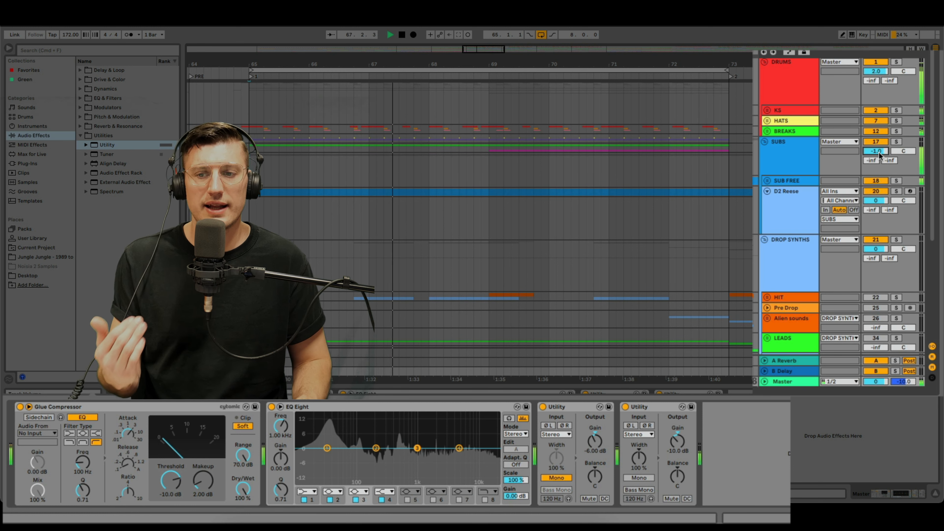
{"action": "key", "text": "space"}
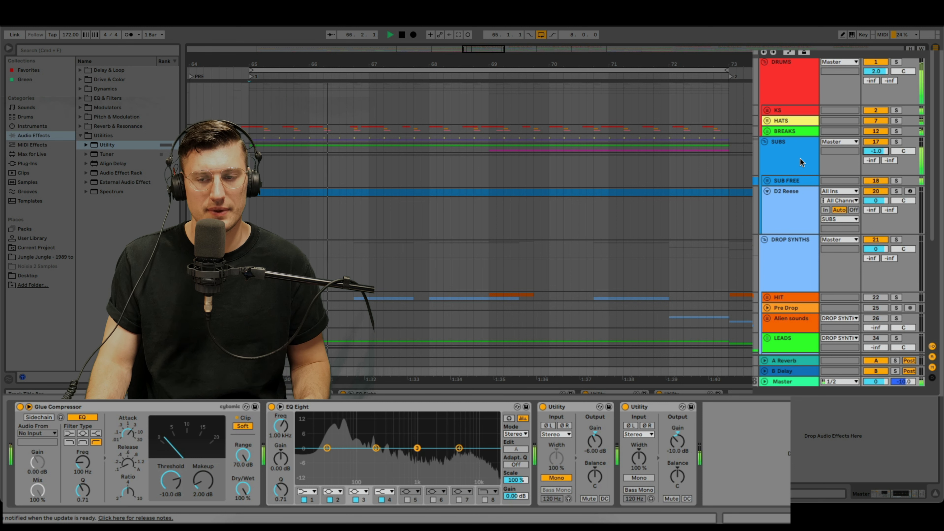
{"action": "key", "text": "space"}
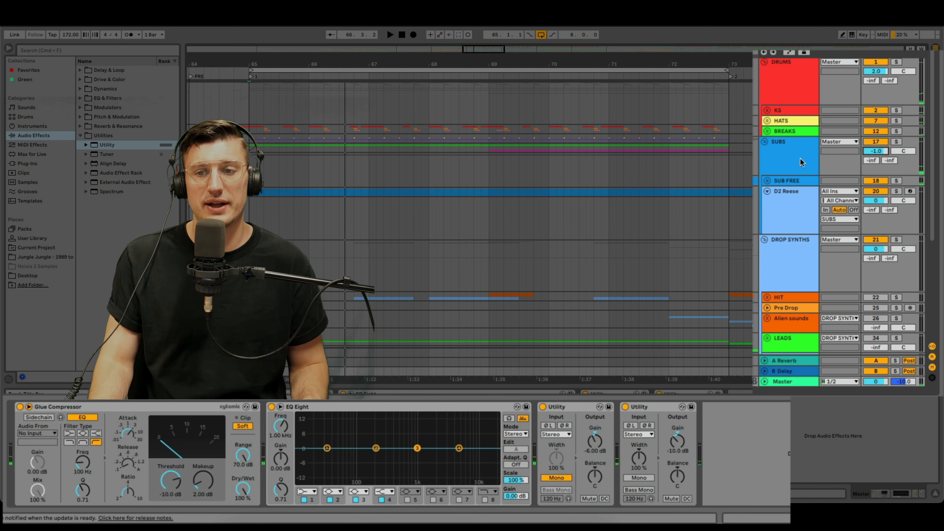
Step: Collapse the SUBS group, replay the drums and subs briefly, and show the DROP SYNTHS group's devices
{"action": "left_click", "coordinate": [764, 141]}
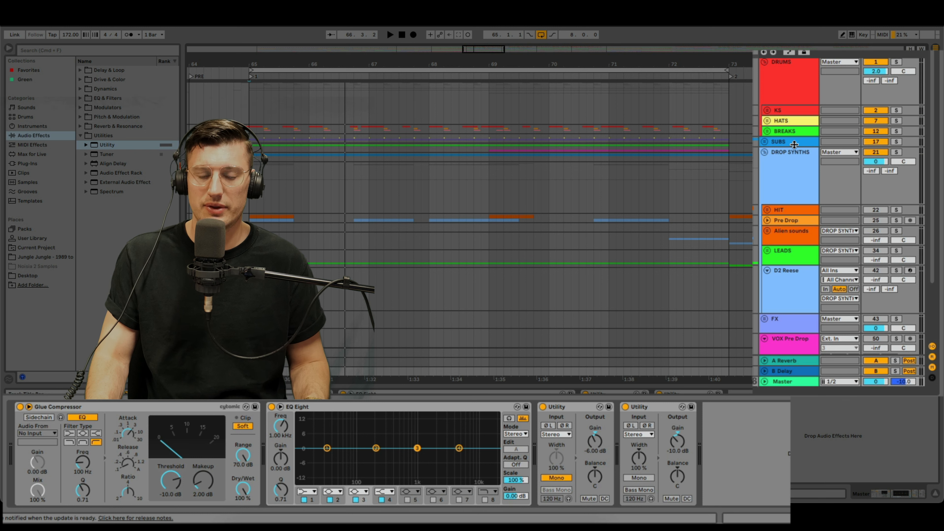
{"action": "key", "text": "space"}
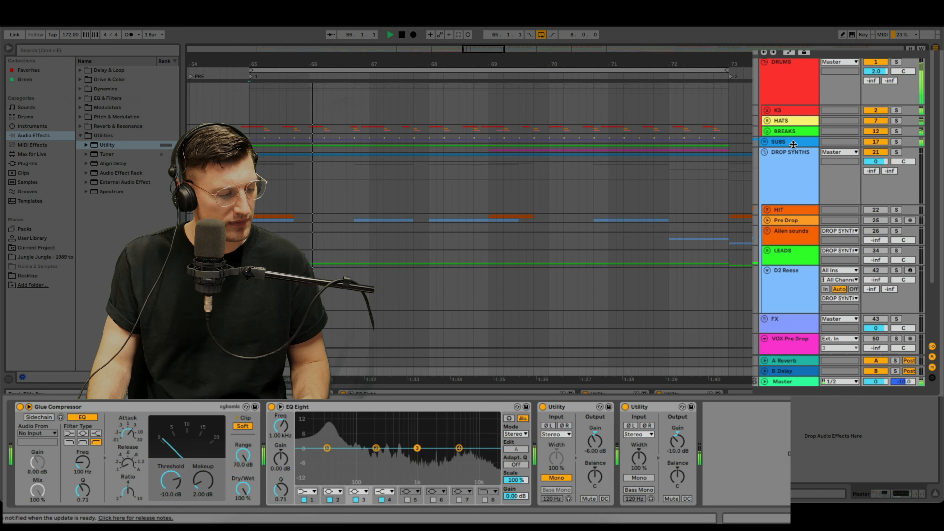
{"action": "key", "text": "space"}
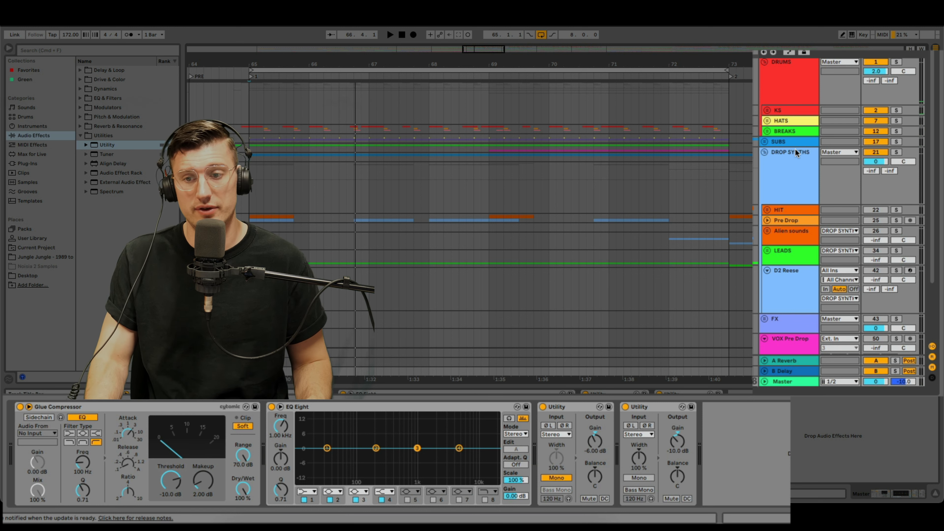
{"action": "left_click", "coordinate": [796, 154]}
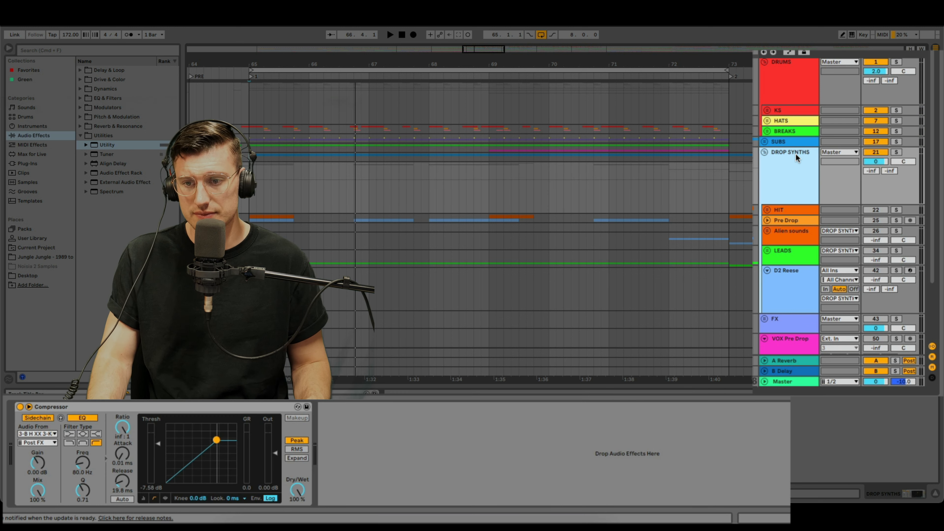
Step: Expand and activate the HIT group and bring its volume up to about -4.1 dB during playback
{"action": "left_click", "coordinate": [785, 211]}
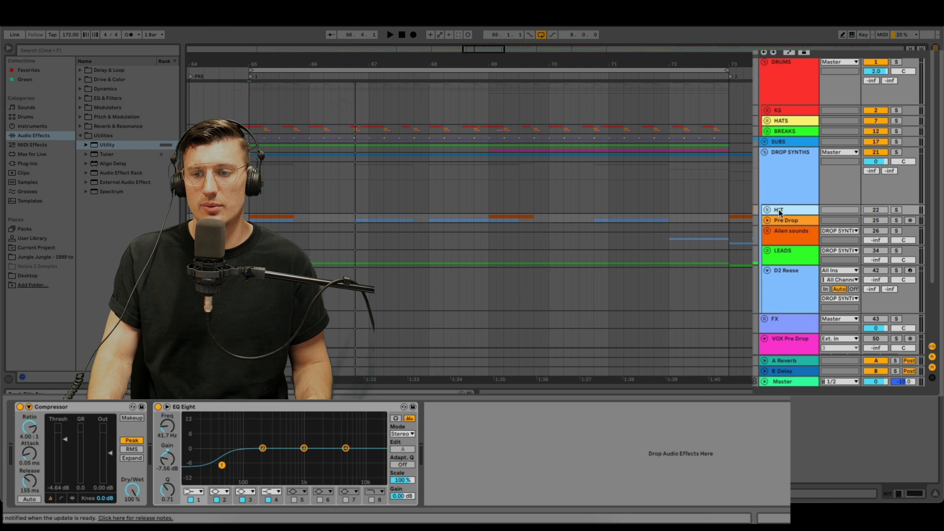
{"action": "left_click", "coordinate": [768, 210]}
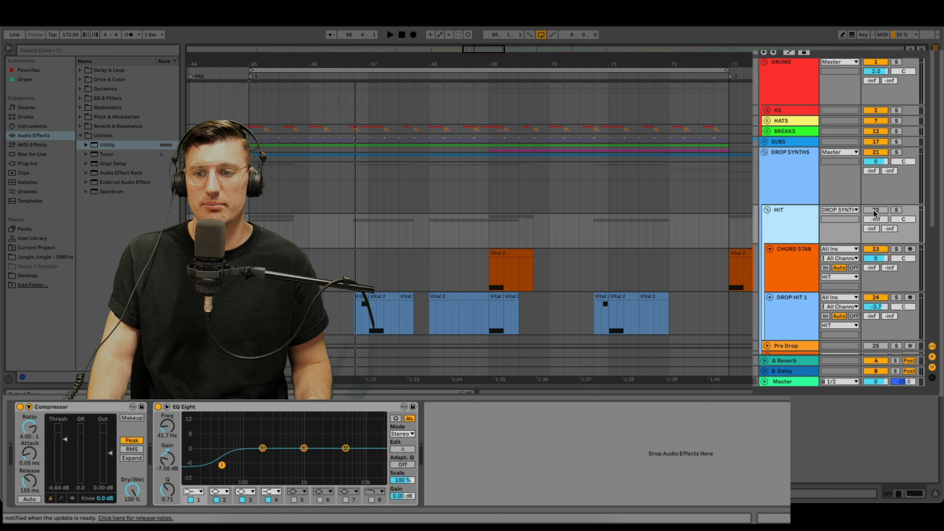
{"action": "left_click", "coordinate": [878, 211]}
{"action": "key", "text": "space"}
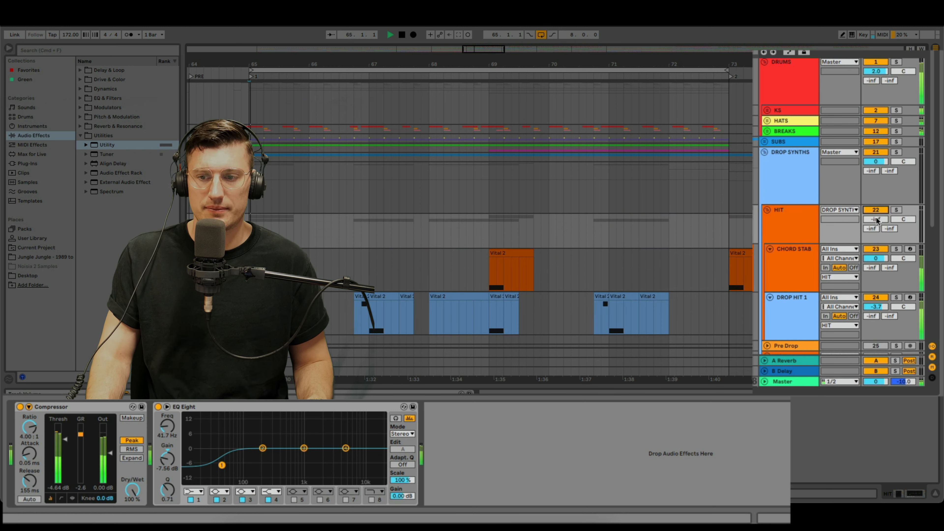
{"action": "mouse_move", "coordinate": [876, 219]}
{"action": "left_mouse_down"}
{"action": "mouse_move", "coordinate": [876, 199]}
{"action": "mouse_move", "coordinate": [876, 217]}
{"action": "left_mouse_up"}
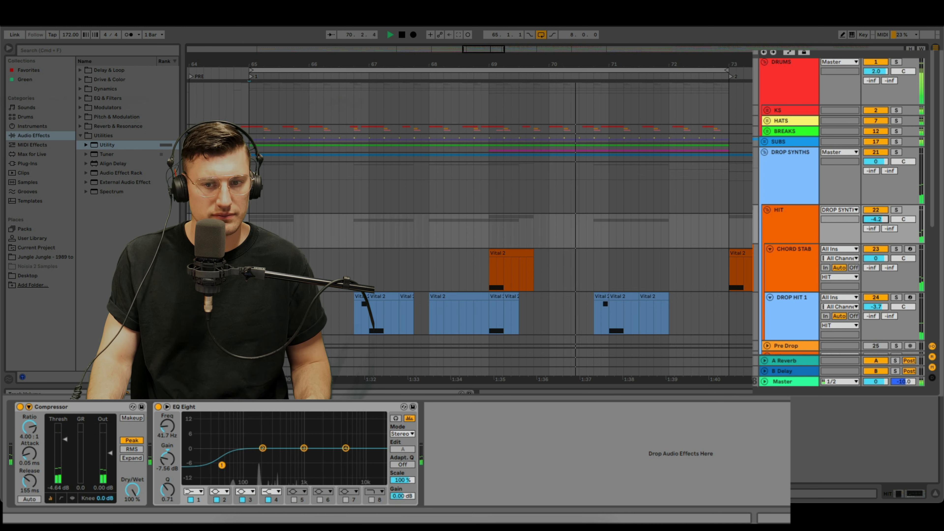
{"action": "key", "text": "space"}
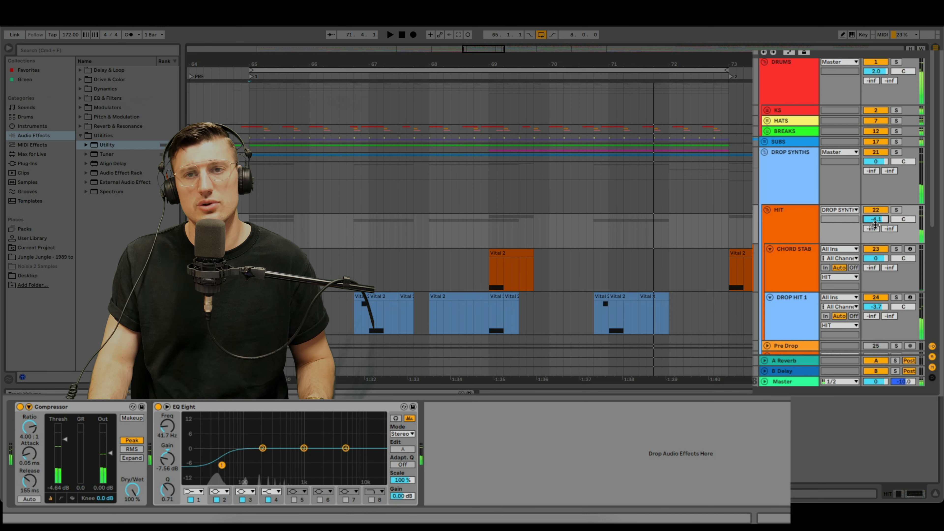
Step: Boost the highs in the HIT group's EQ Eight by about 2.36 dB with band 4 at 2.61 kHz
{"action": "left_click", "coordinate": [785, 176]}
{"action": "left_click", "coordinate": [785, 221]}
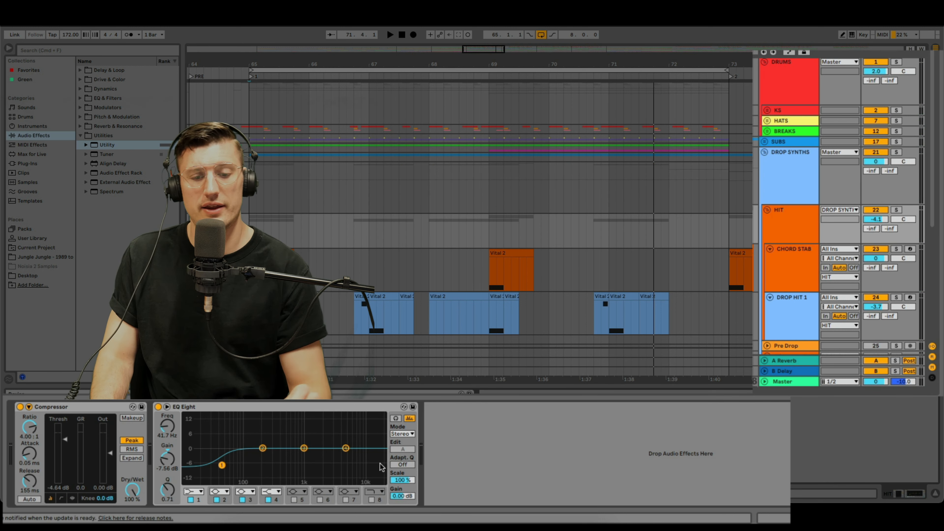
{"action": "mouse_move", "coordinate": [346, 448]}
{"action": "left_mouse_down"}
{"action": "mouse_move", "coordinate": [307, 442]}
{"action": "mouse_move", "coordinate": [329, 443]}
{"action": "left_mouse_up"}
{"action": "key", "text": "space"}
Step: Rebalance the HIT group against the playing mix, settling its volume at about -2.1 dB, and collapse the group
{"action": "left_click_drag", "start_coordinate": [876, 220], "coordinate": [875, 218]}
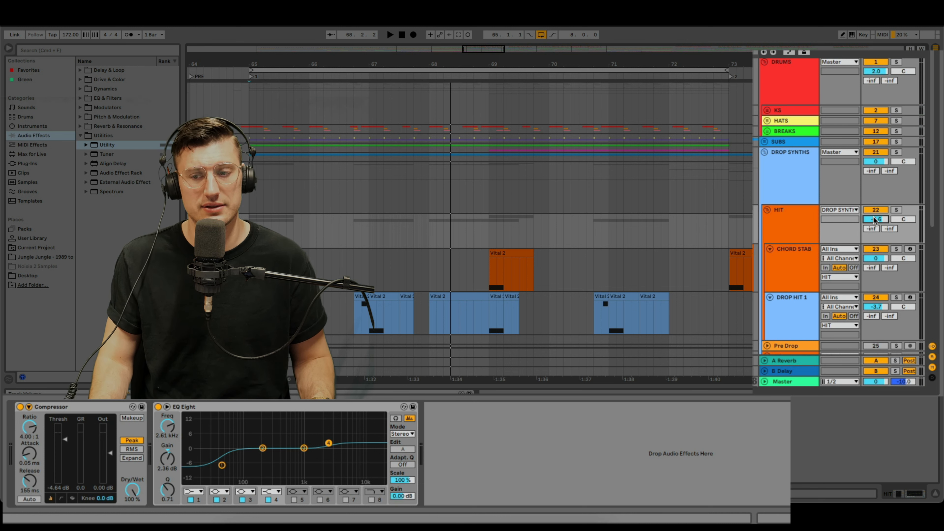
{"action": "key", "text": "space"}
{"action": "left_click_drag", "start_coordinate": [874, 219], "coordinate": [879, 215]}
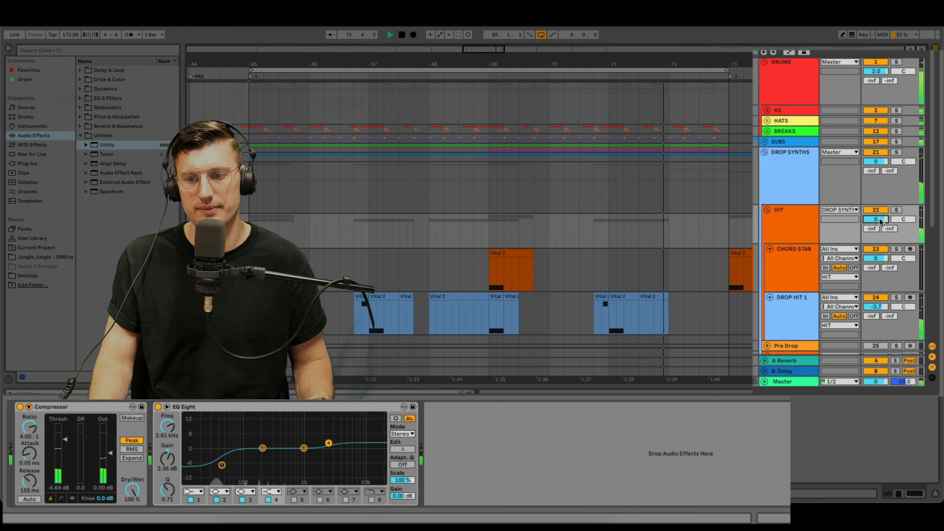
{"action": "left_click_drag", "start_coordinate": [879, 219], "coordinate": [879, 221]}
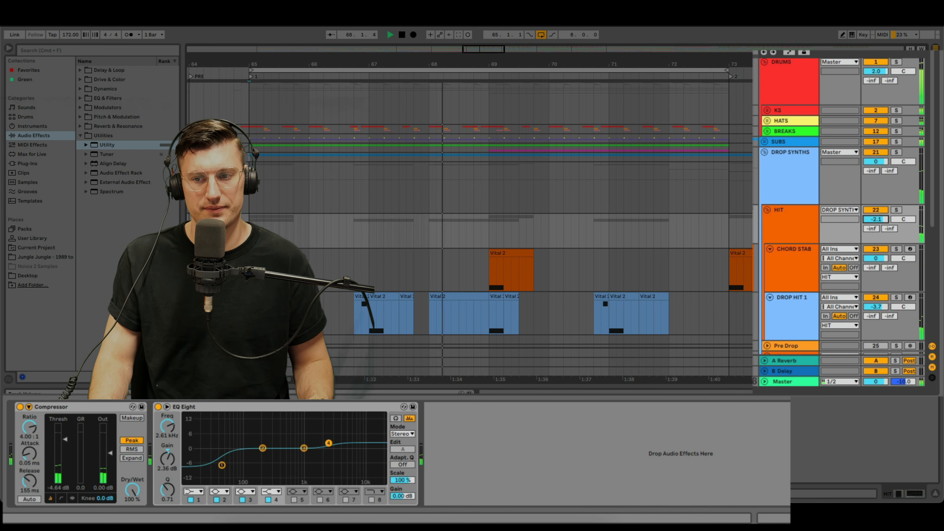
{"action": "left_click", "coordinate": [768, 210]}
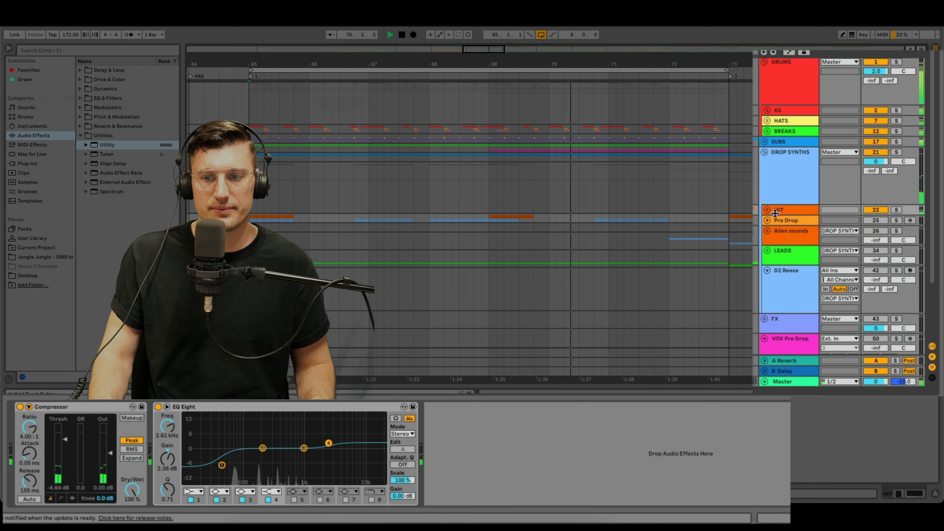
Step: Expand and activate the Alien sounds group at 0 dB and position playback shortly before the Reese clip
{"action": "left_click", "coordinate": [767, 231]}
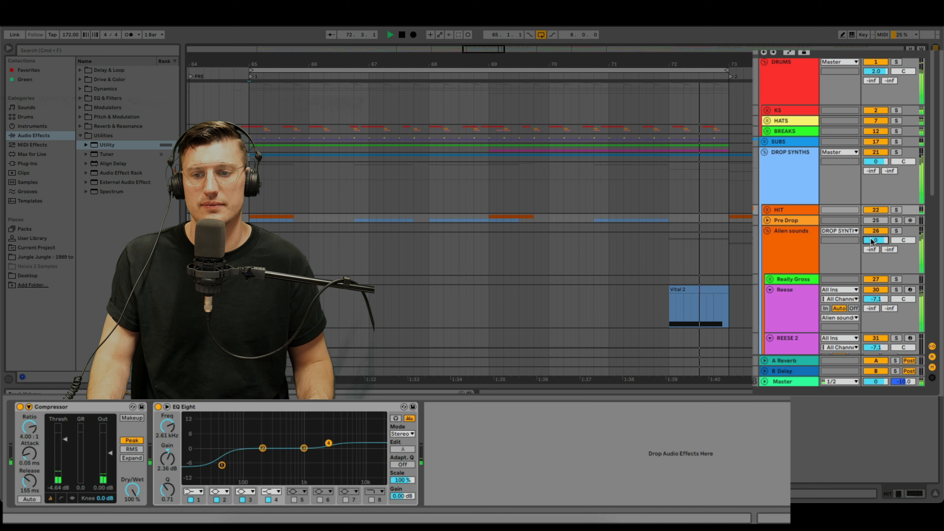
{"action": "left_click", "coordinate": [648, 373]}
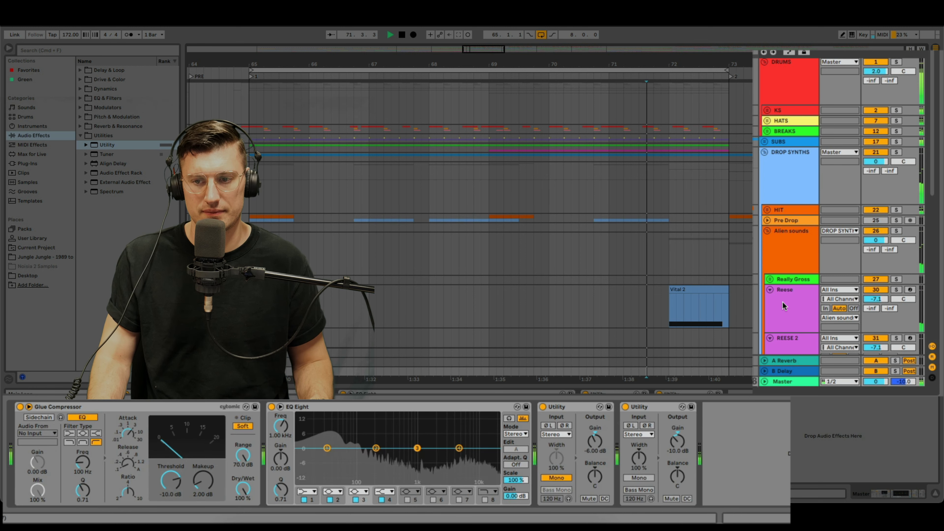
Step: Boost band 4 of the Alien sounds EQ Eight by about 3.35 dB at 742 Hz and raise the group's volume to 0.5 dB
{"action": "left_click", "coordinate": [795, 250]}
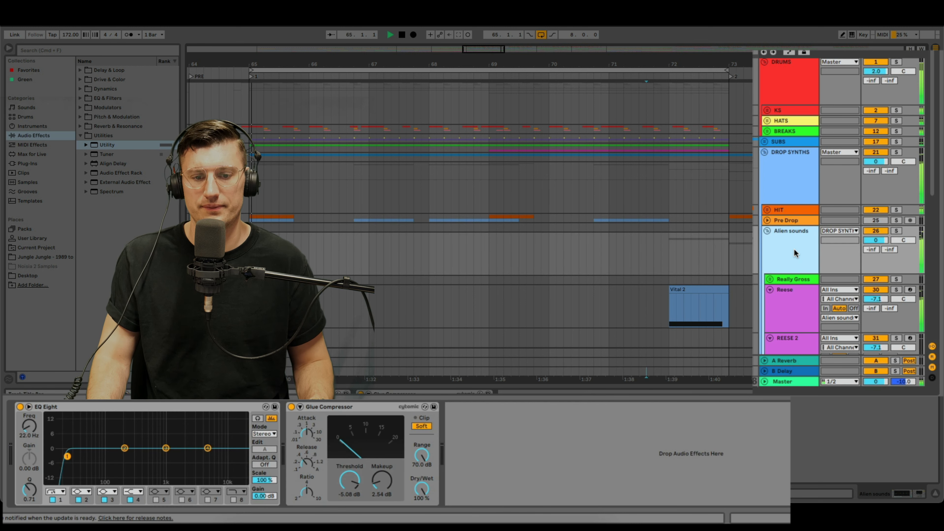
{"action": "left_click_drag", "start_coordinate": [208, 448], "coordinate": [158, 440]}
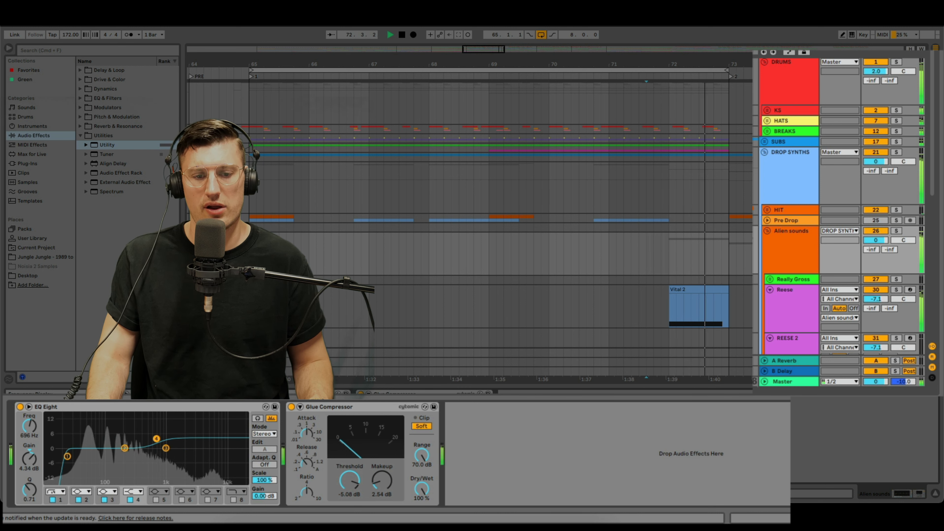
{"action": "scroll", "coordinate": [779, 322], "scroll_direction": "down", "scroll_amount": 3}
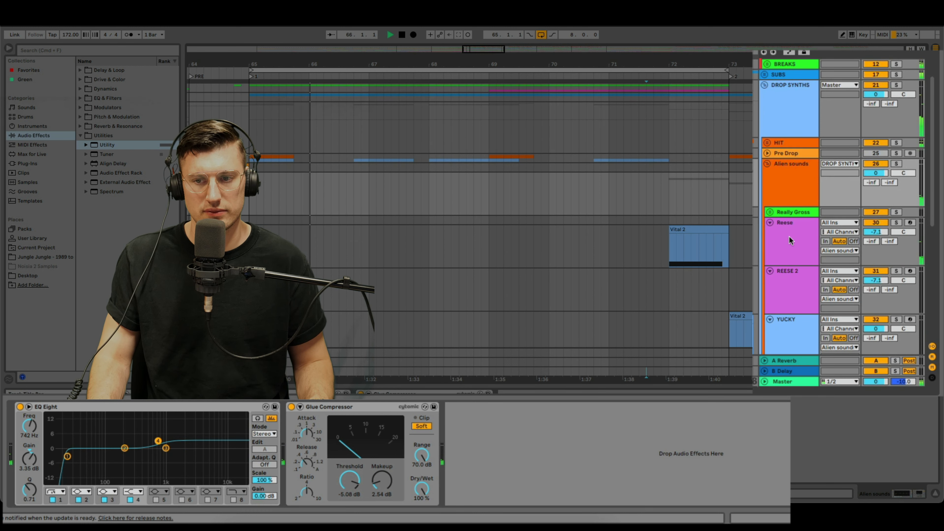
{"action": "key", "text": "space"}
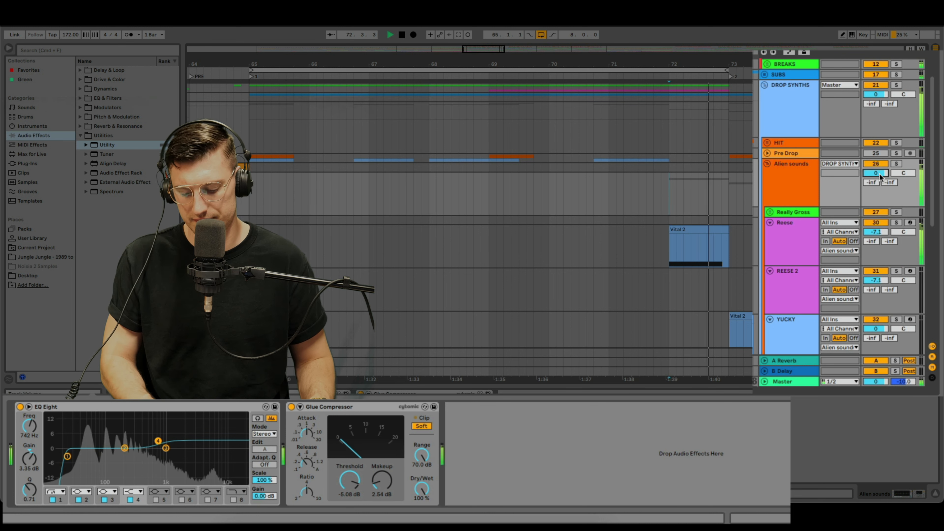
{"action": "left_click_drag", "start_coordinate": [878, 177], "coordinate": [880, 176]}
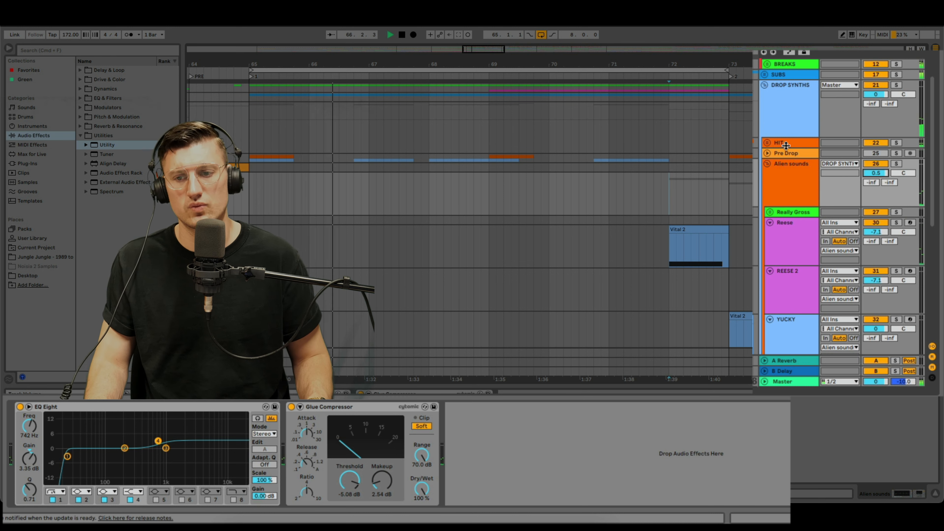
Step: Collapse the Alien sounds group, activate and expand LEADS, and balance it at -5.0 dB with Alien sounds deactivated
{"action": "left_click", "coordinate": [767, 164]}
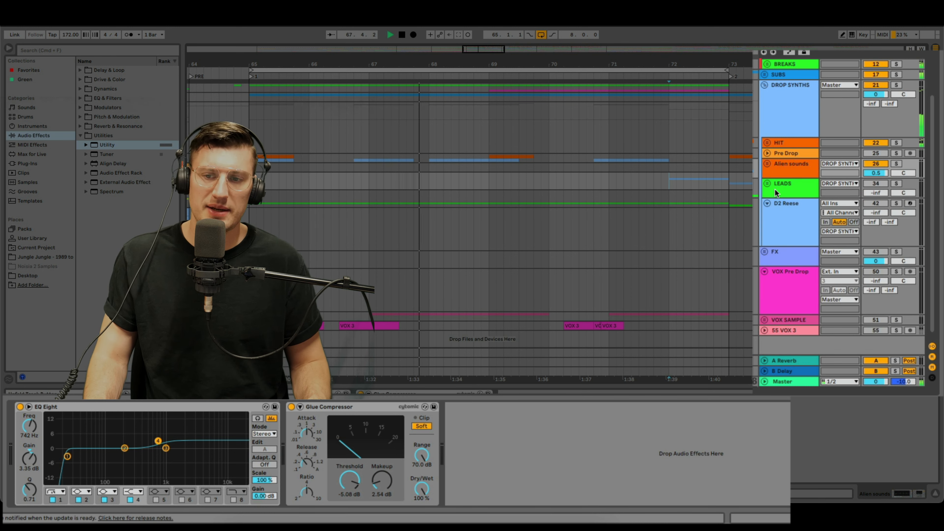
{"action": "left_click", "coordinate": [767, 183]}
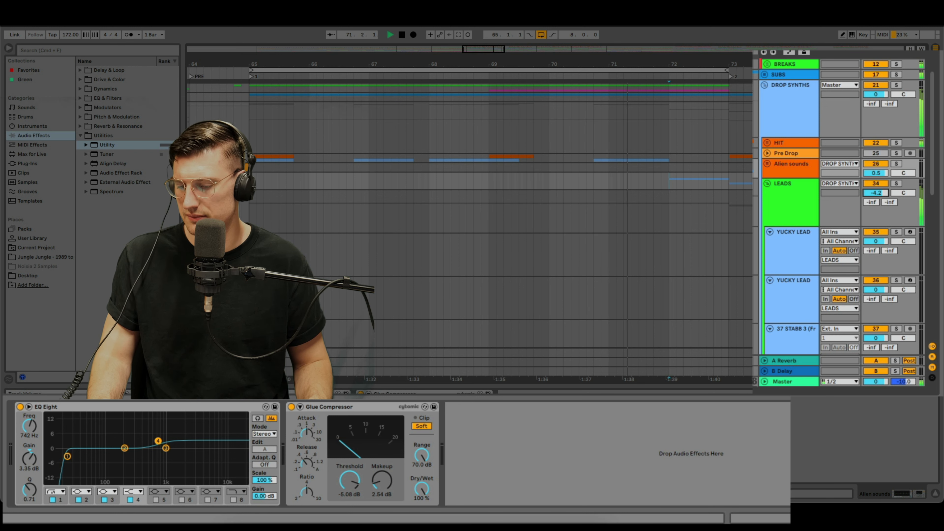
{"action": "left_click", "coordinate": [797, 381]}
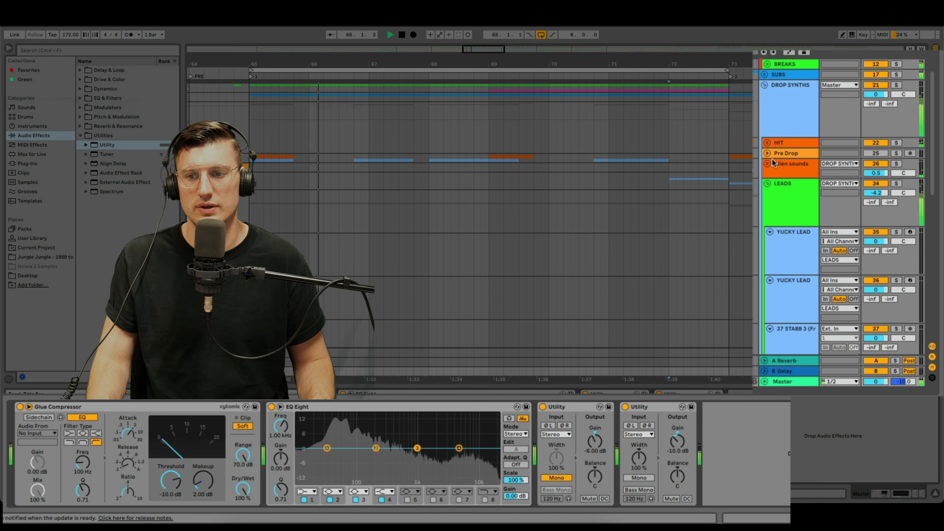
{"action": "left_click", "coordinate": [876, 164]}
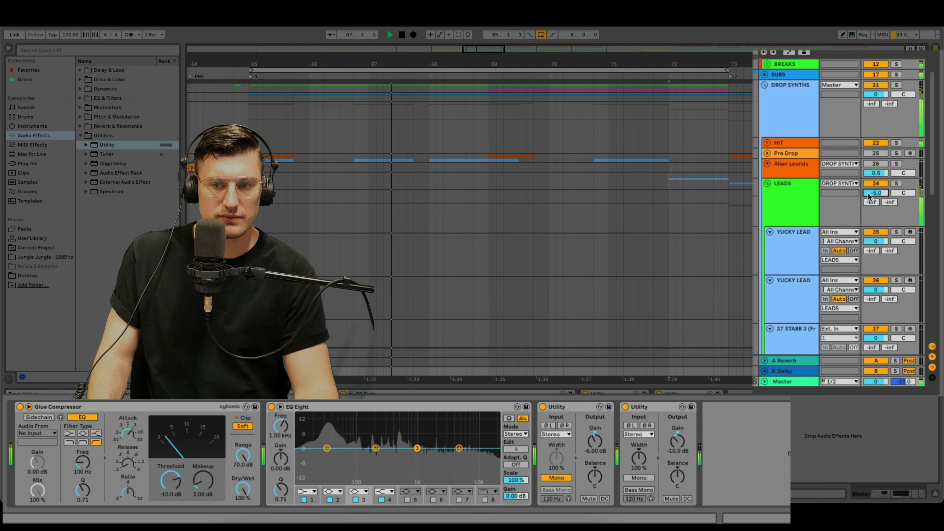
Step: Reactivate and expand the Alien sounds group at -3.4 dB, turn off the arrangement loop and play from bar 72
{"action": "left_click", "coordinate": [767, 184]}
{"action": "left_click", "coordinate": [768, 164]}
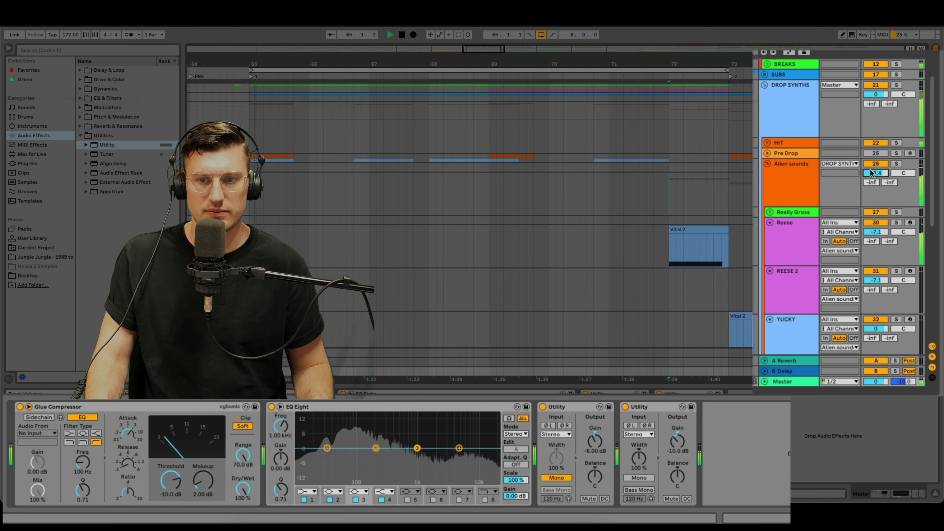
{"action": "left_click_drag", "start_coordinate": [556, 61], "coordinate": [480, 39]}
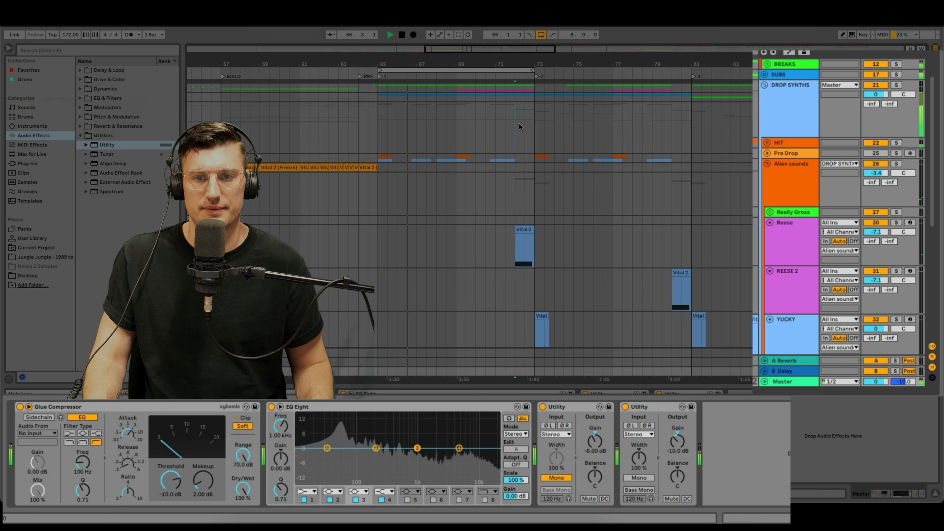
{"action": "left_click", "coordinate": [521, 126]}
{"action": "left_click", "coordinate": [544, 35]}
{"action": "left_click_drag", "start_coordinate": [544, 62], "coordinate": [498, 88]}
{"action": "key", "text": "space"}
{"action": "key", "text": "space"}
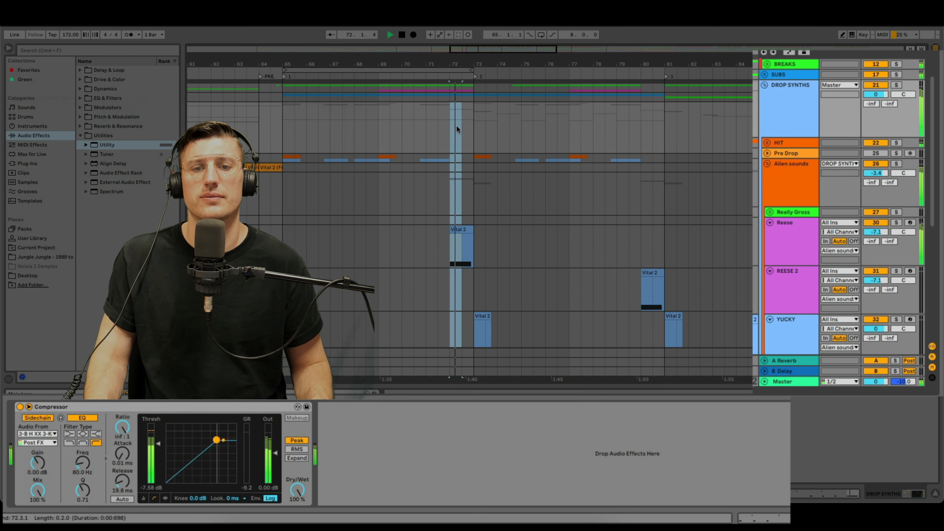
Step: Audition the Alien sounds group from bar 73, where the YUCKY clip starts, and collapse the group
{"action": "left_click", "coordinate": [472, 128]}
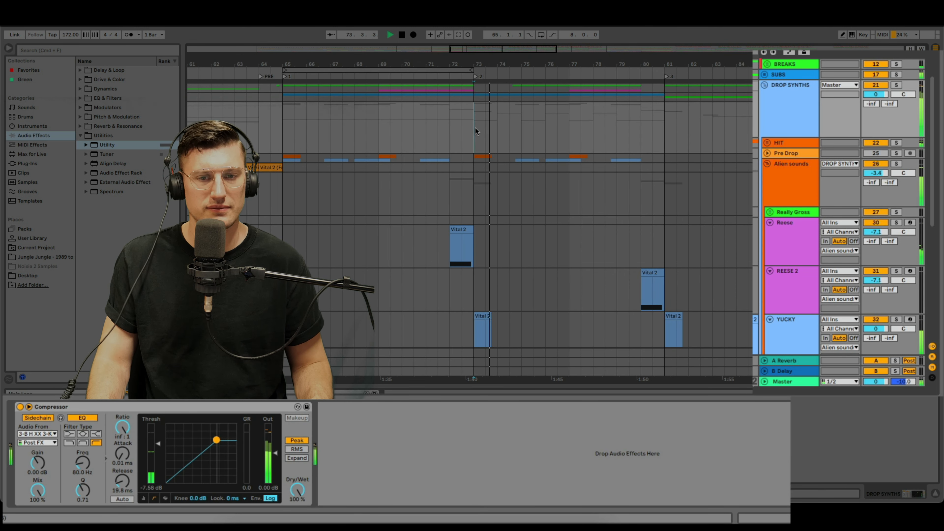
{"action": "left_click_drag", "start_coordinate": [515, 62], "coordinate": [515, 71]}
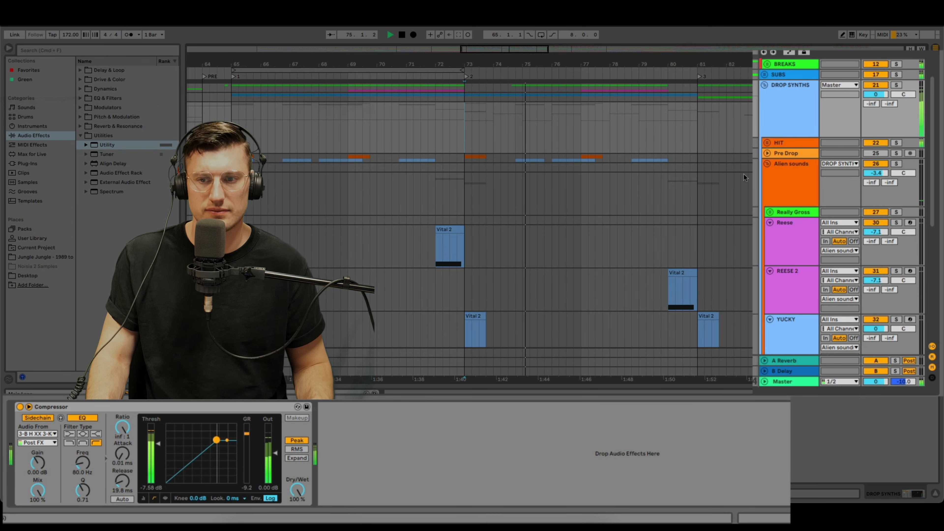
{"action": "left_click", "coordinate": [767, 165]}
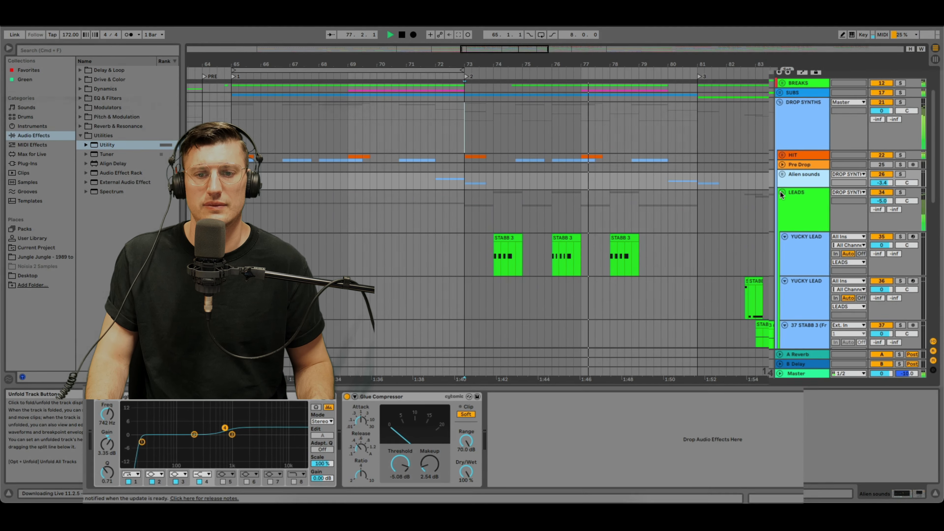
Step: Examine the STABB 3 clips on the first YUCKY LEAD track and place the playback start at bar 73
{"action": "scroll", "coordinate": [615, 173], "scroll_direction": "down", "scroll_amount": 5}
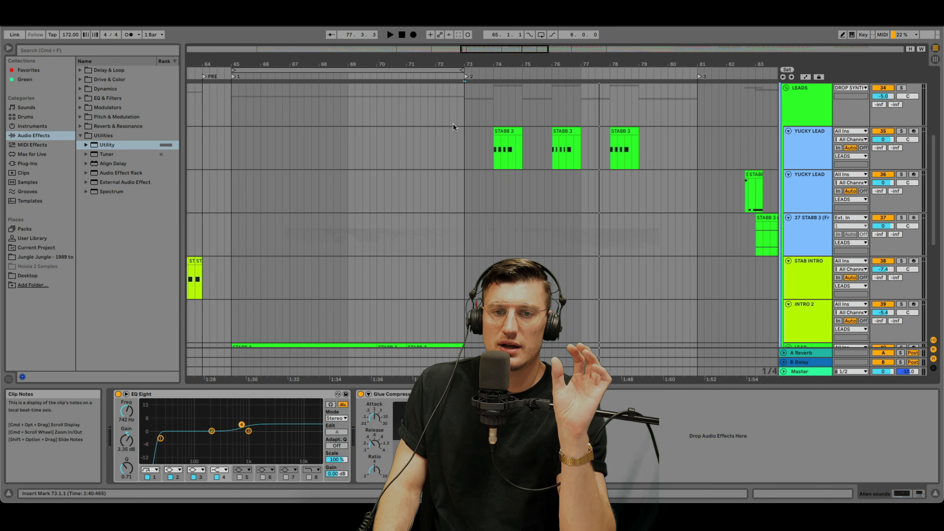
{"action": "left_click_drag", "start_coordinate": [464, 64], "coordinate": [532, 158]}
{"action": "left_click", "coordinate": [512, 152]}
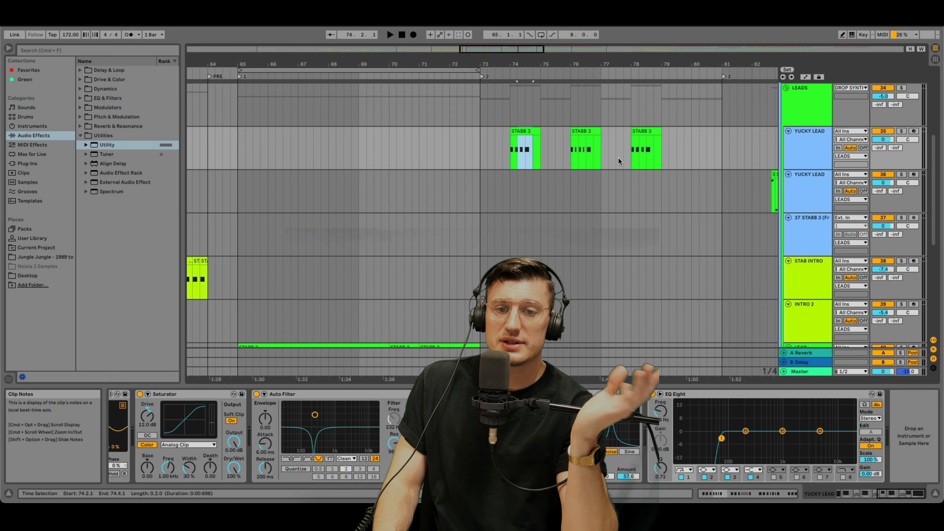
{"action": "left_click", "coordinate": [482, 151]}
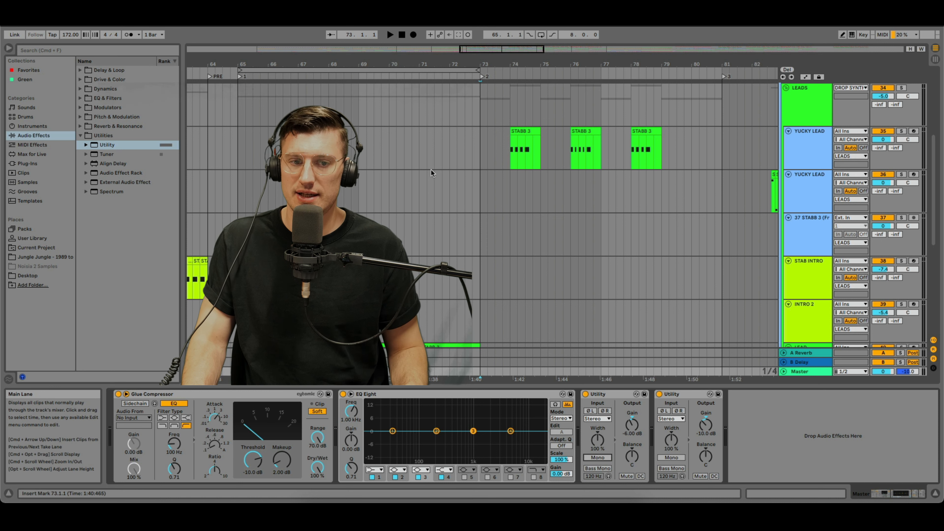
Step: Play the mix from bar 65 and look through the LEADS group's tracks down to LEAD and LEAD 2
{"action": "left_click", "coordinate": [239, 154]}
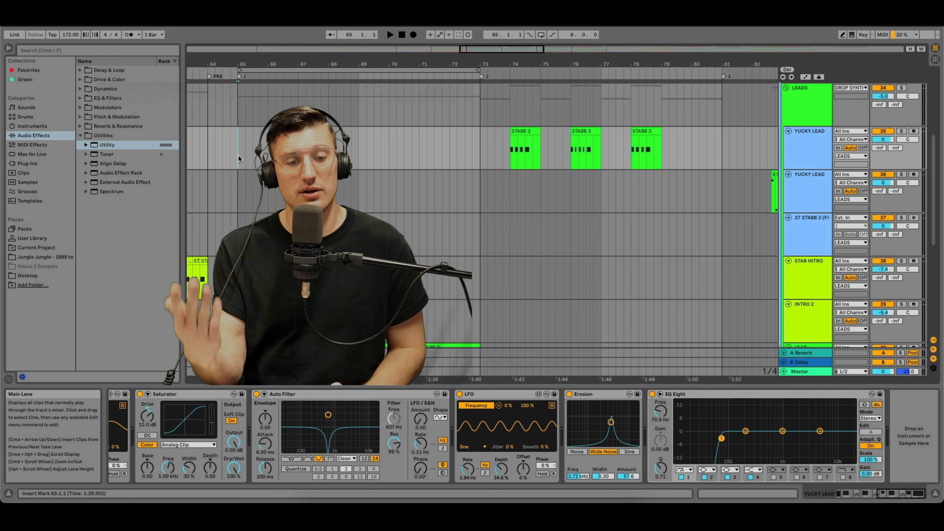
{"action": "key", "text": "space"}
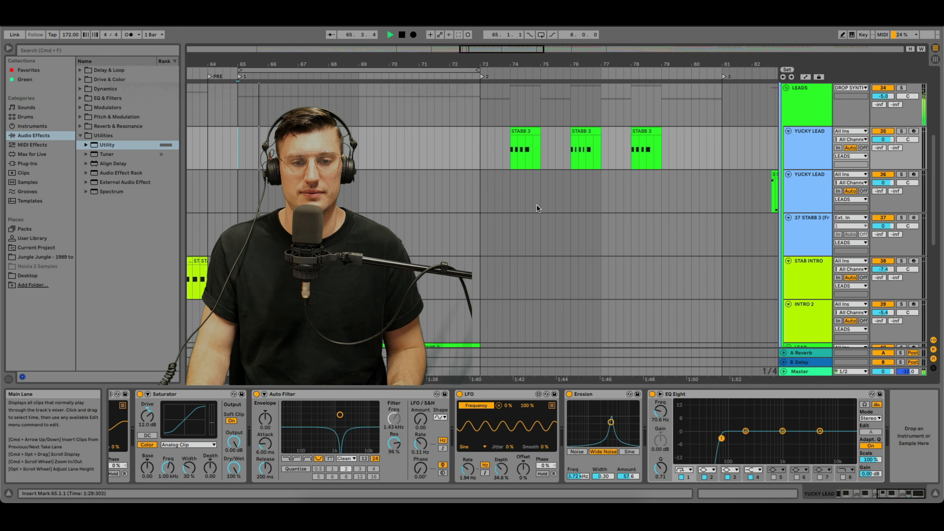
{"action": "left_click_drag", "start_coordinate": [366, 64], "coordinate": [486, 76]}
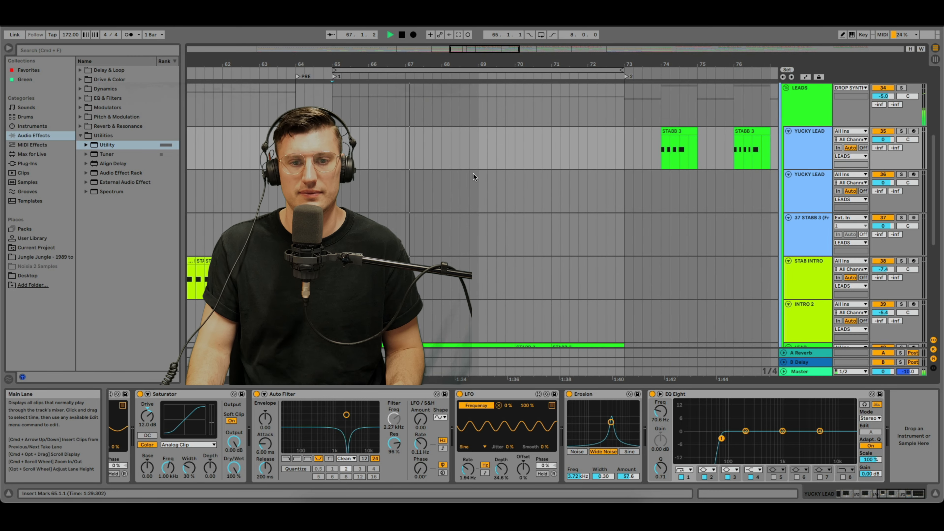
{"action": "key", "text": "space"}
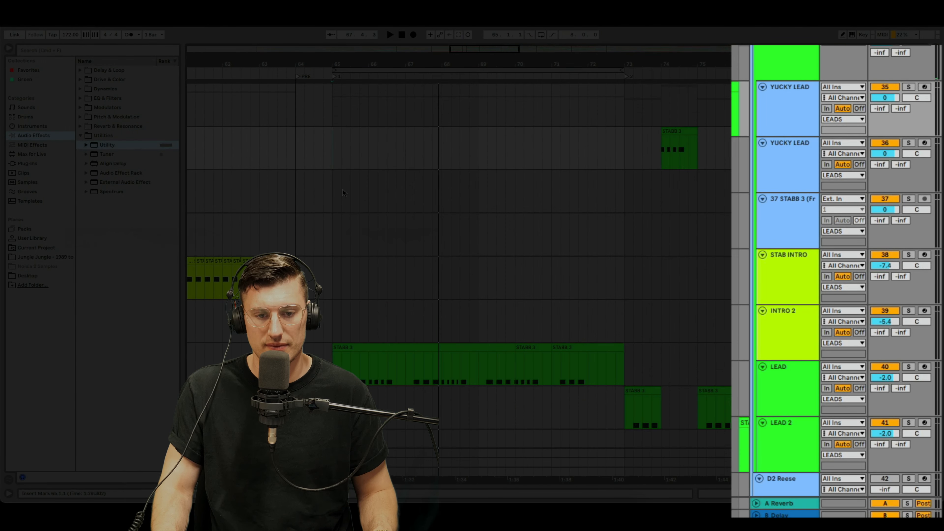
{"action": "key", "text": "space"}
{"action": "scroll", "coordinate": [495, 294], "scroll_direction": "down", "scroll_amount": 2}
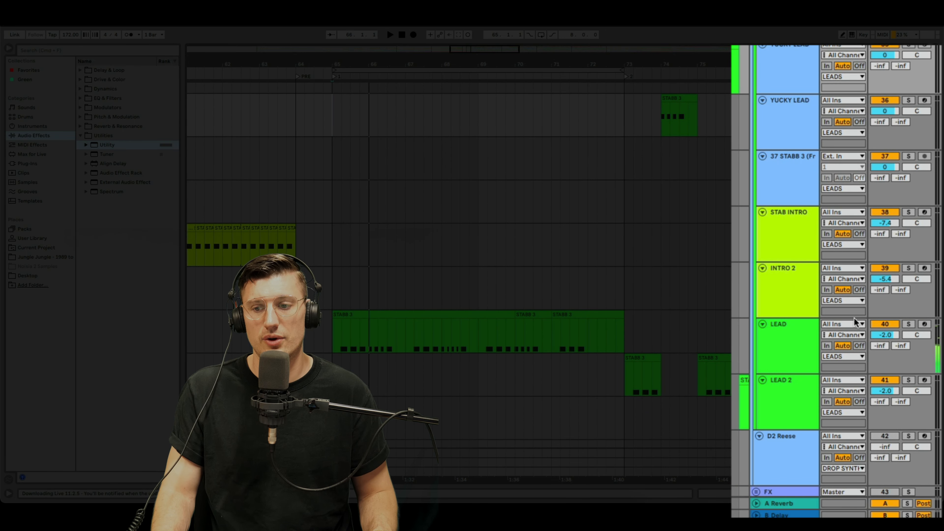
Step: Rebalance the LEADS group against the playing mix, trying -7.0 and -9.0 dB and settling its volume at -8.4 dB
{"action": "scroll", "coordinate": [883, 338], "scroll_direction": "up", "scroll_amount": 3}
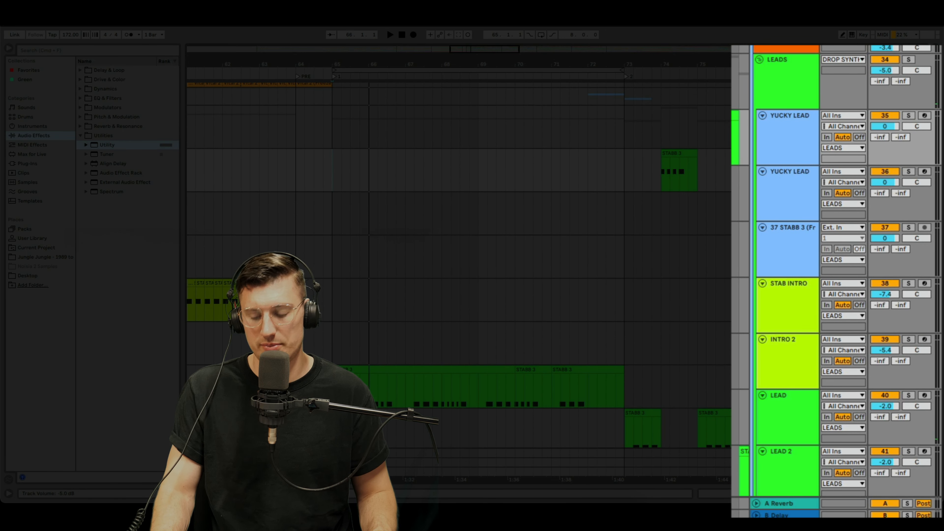
{"action": "type", "text": "-7"}
{"action": "key", "text": "Return"}
{"action": "key", "text": "space"}
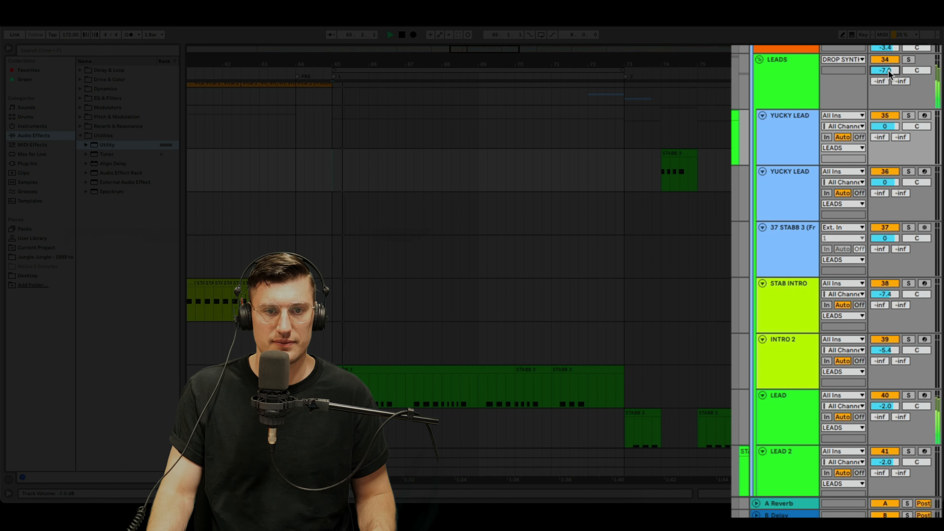
{"action": "left_click_drag", "start_coordinate": [468, 65], "coordinate": [465, 82]}
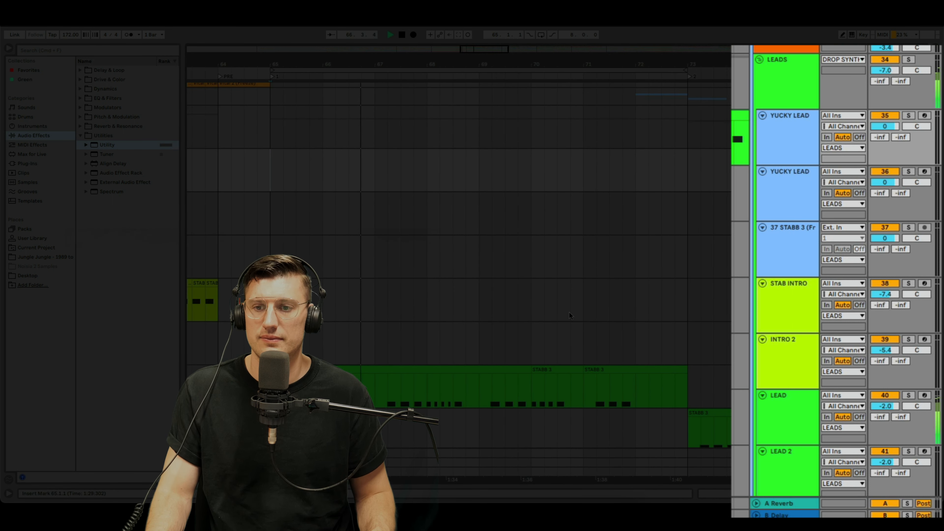
{"action": "left_click", "coordinate": [890, 70]}
{"action": "type", "text": "-8"}
{"action": "key", "text": "Return"}
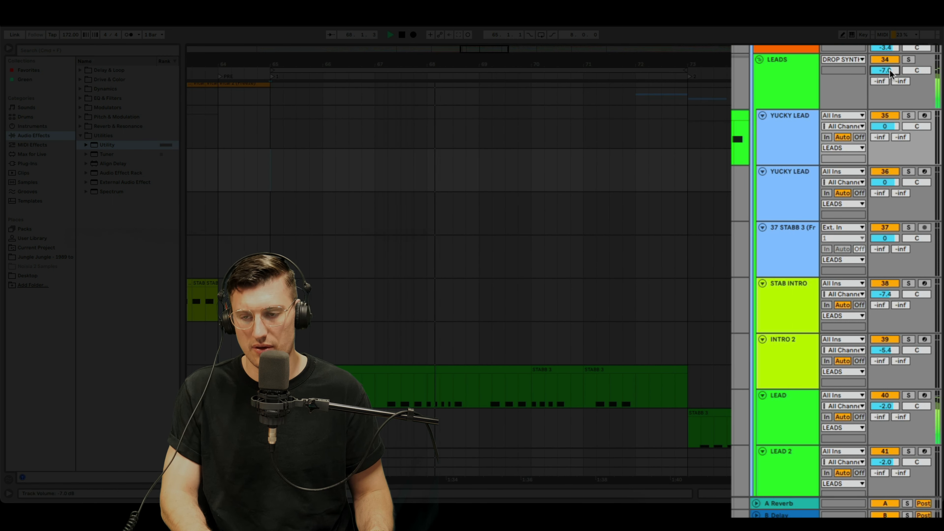
{"action": "key", "text": "Down"}
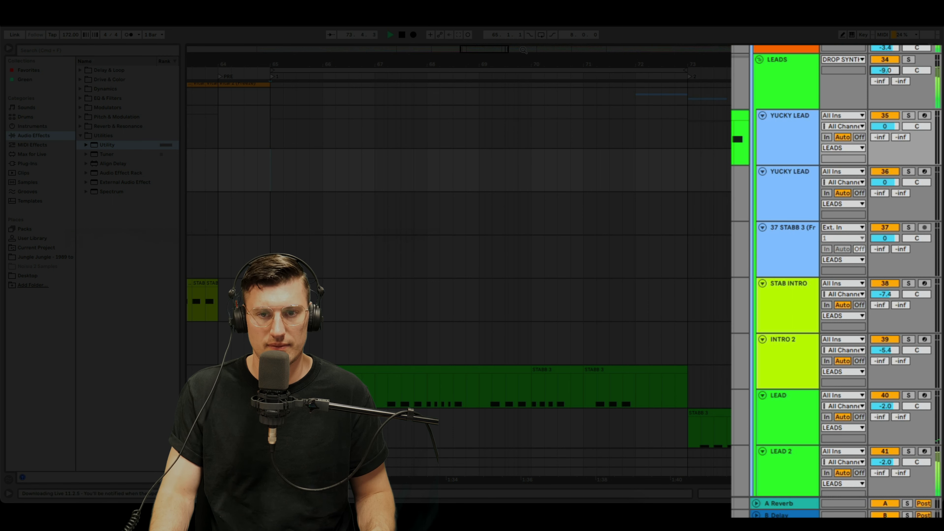
{"action": "left_click_drag", "start_coordinate": [522, 62], "coordinate": [434, 30]}
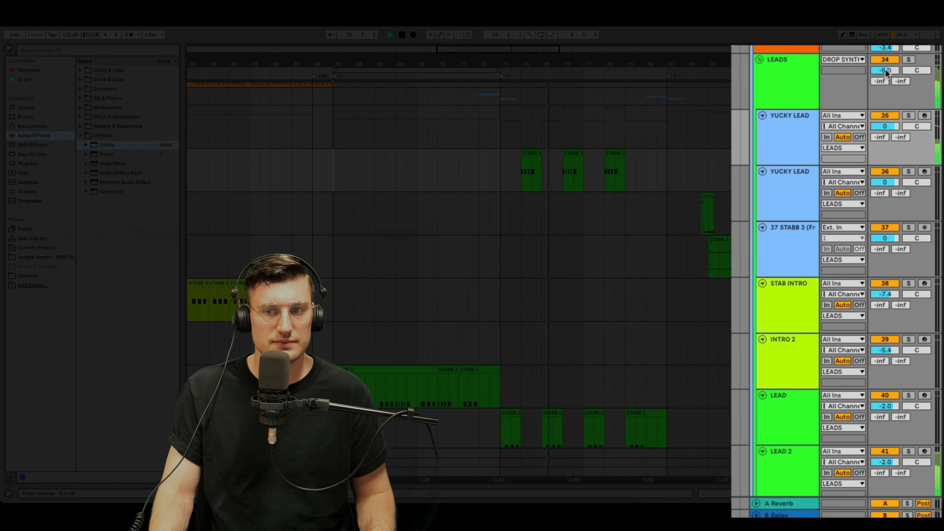
{"action": "left_click", "coordinate": [888, 70]}
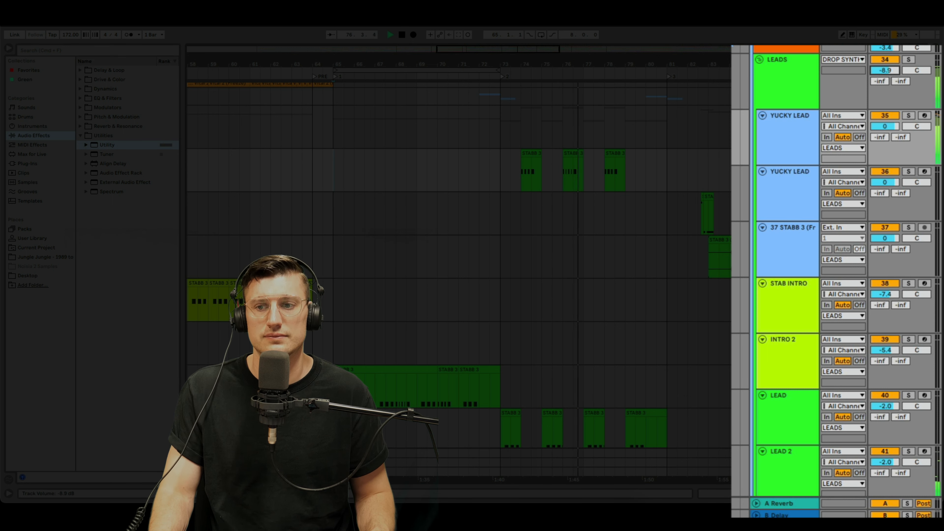
{"action": "left_click_drag", "start_coordinate": [887, 70], "coordinate": [887, 69]}
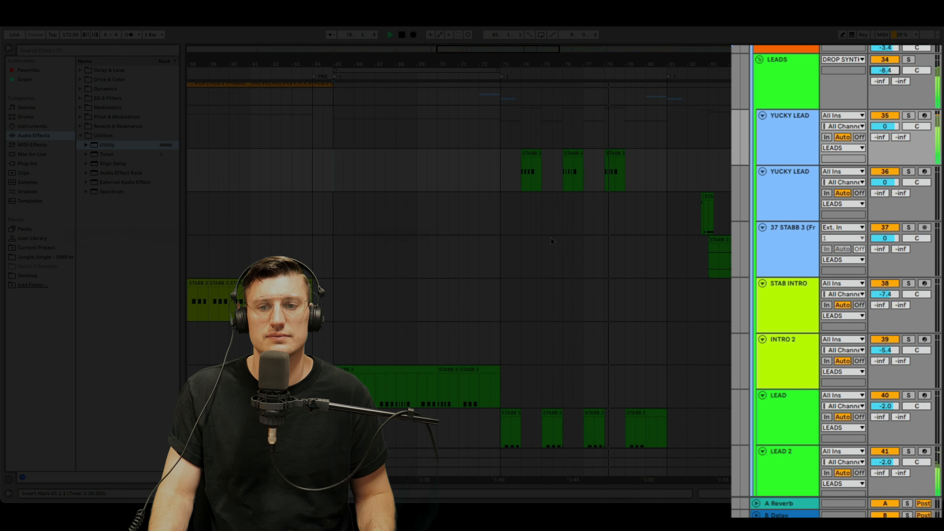
Step: Audition the STAB INTRO build and the lead-in from bar 64 into the drop, and return to the DRUMS group
{"action": "scroll", "coordinate": [351, 298], "scroll_direction": "left", "scroll_amount": 3}
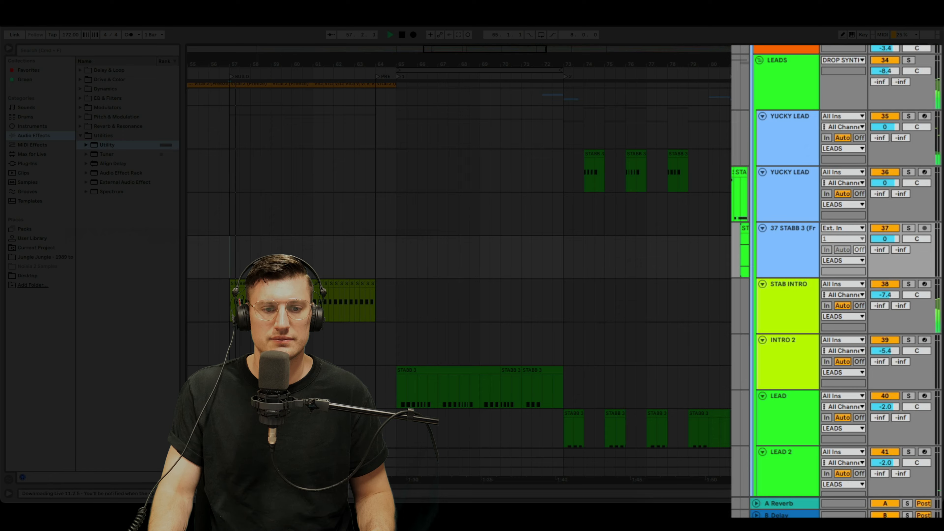
{"action": "left_click_drag", "start_coordinate": [380, 64], "coordinate": [534, 283]}
{"action": "left_click_drag", "start_coordinate": [634, 64], "coordinate": [441, 97]}
{"action": "scroll", "coordinate": [515, 178], "scroll_direction": "down", "scroll_amount": 5}
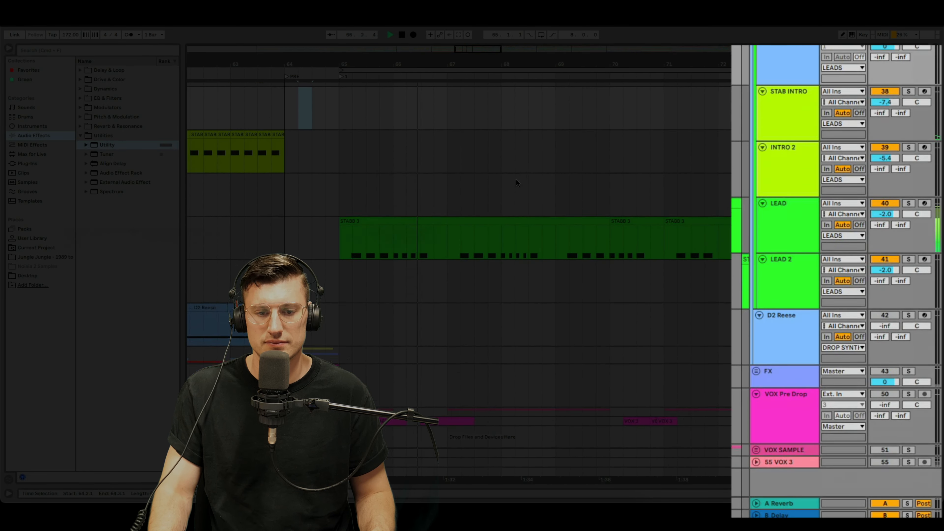
{"action": "scroll", "coordinate": [537, 190], "scroll_direction": "up", "scroll_amount": 8}
{"action": "scroll", "coordinate": [537, 189], "scroll_direction": "up", "scroll_amount": 2}
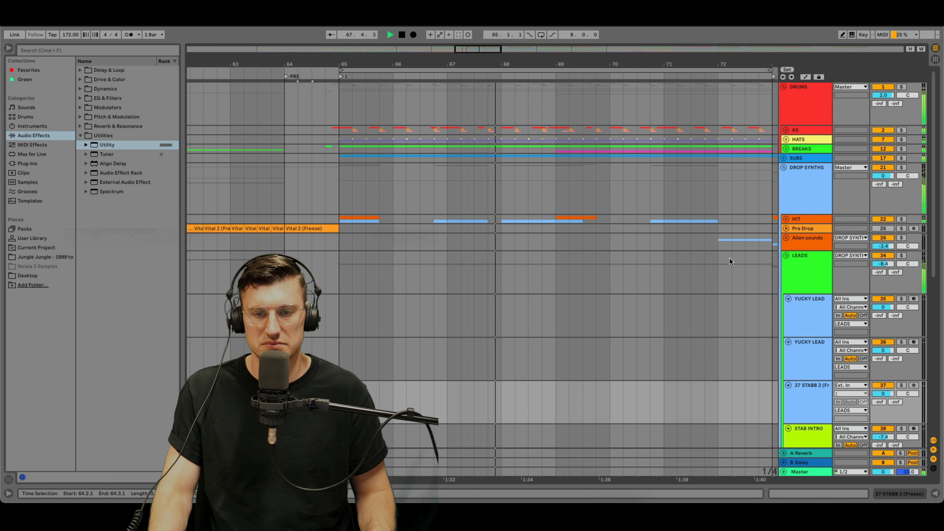
{"action": "double_click", "coordinate": [818, 472]}
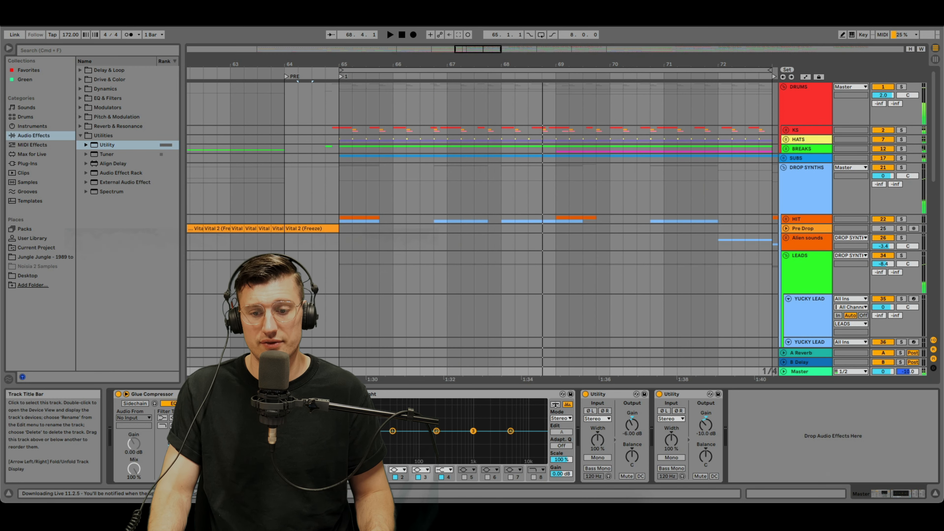
{"action": "key", "text": "space"}
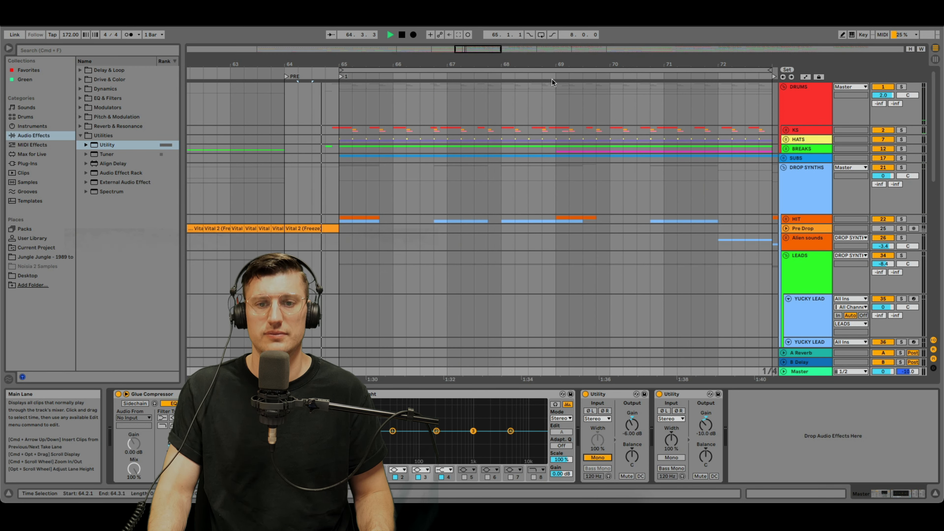
{"action": "left_click_drag", "start_coordinate": [542, 64], "coordinate": [411, 63]}
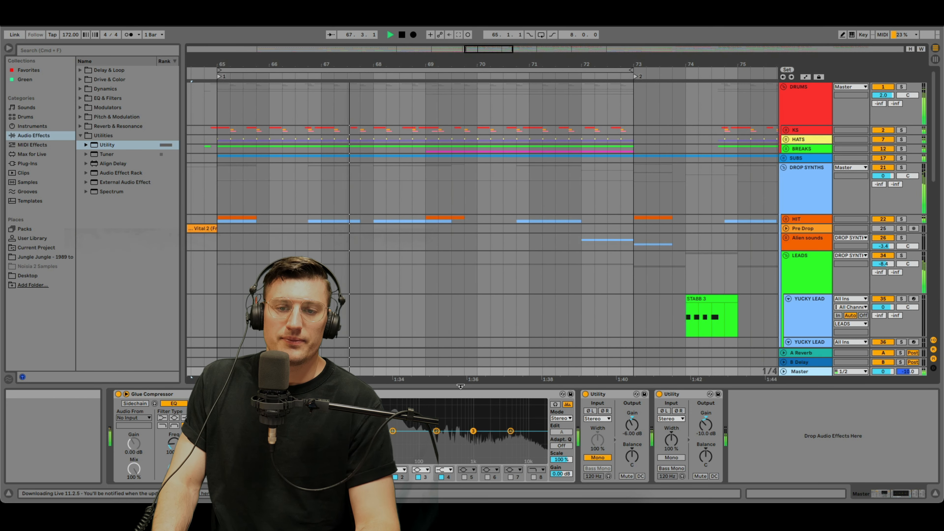
Step: Hide the device view and follow the mono playback past bar 73 into the STABB 3 clips
{"action": "key", "text": "super+alt+l"}
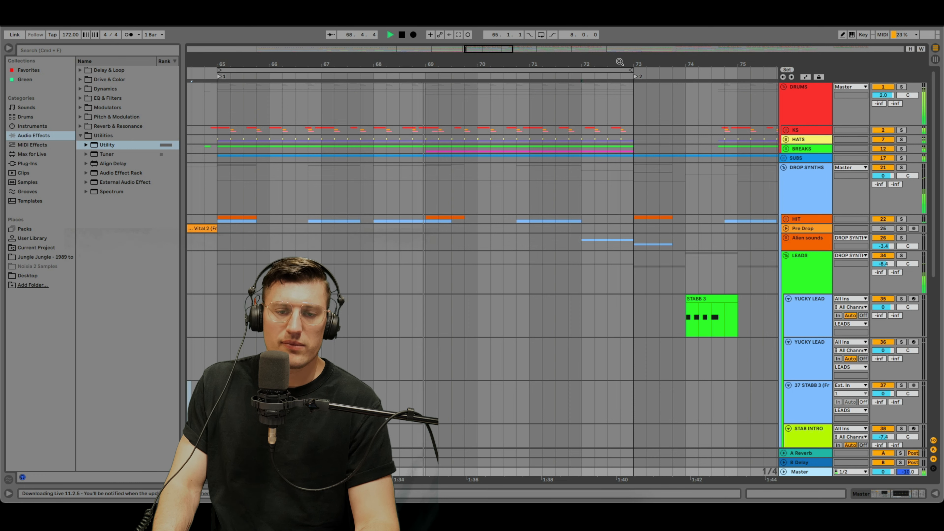
{"action": "left_click_drag", "start_coordinate": [619, 62], "coordinate": [397, 57]}
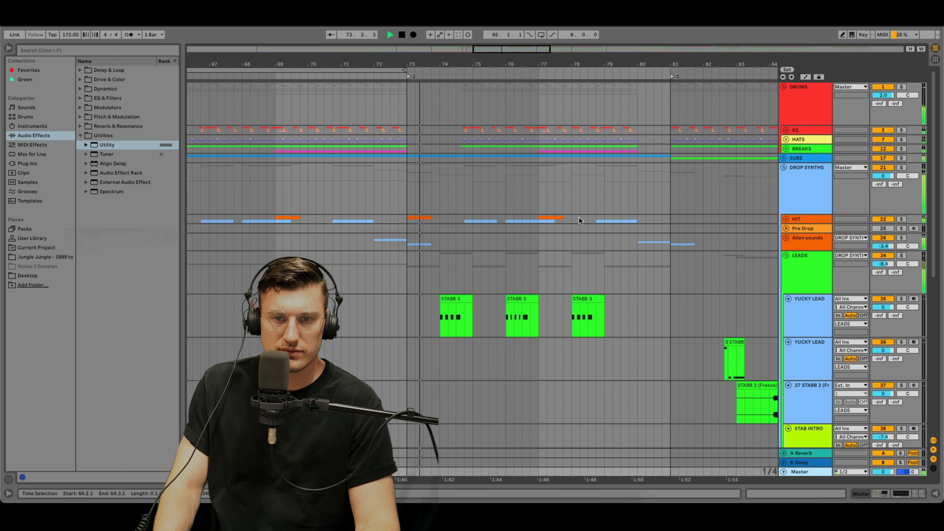
{"action": "left_click_drag", "start_coordinate": [534, 64], "coordinate": [499, 68]}
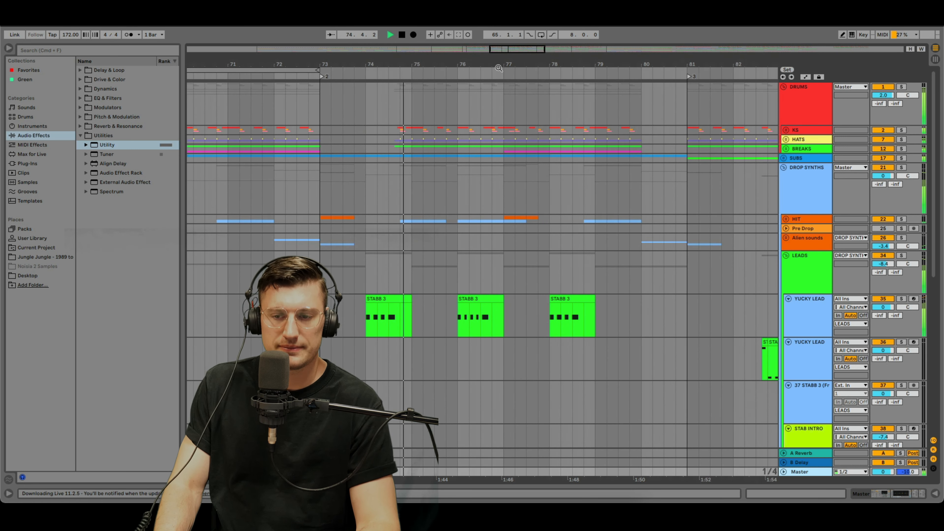
Step: Open the LEADS group's device chain and boost its EQ Eight by 1.61 dB at 2.15 kHz
{"action": "double_click", "coordinate": [818, 273]}
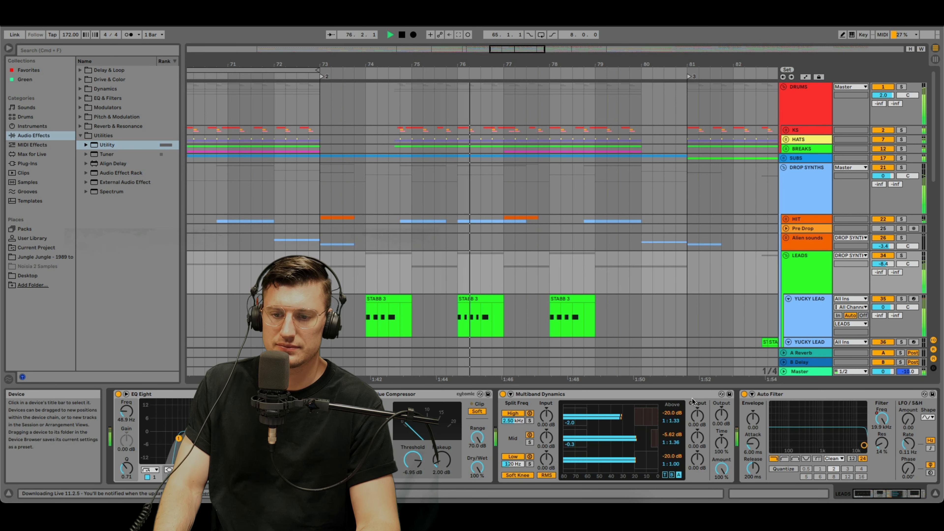
{"action": "left_click", "coordinate": [292, 431]}
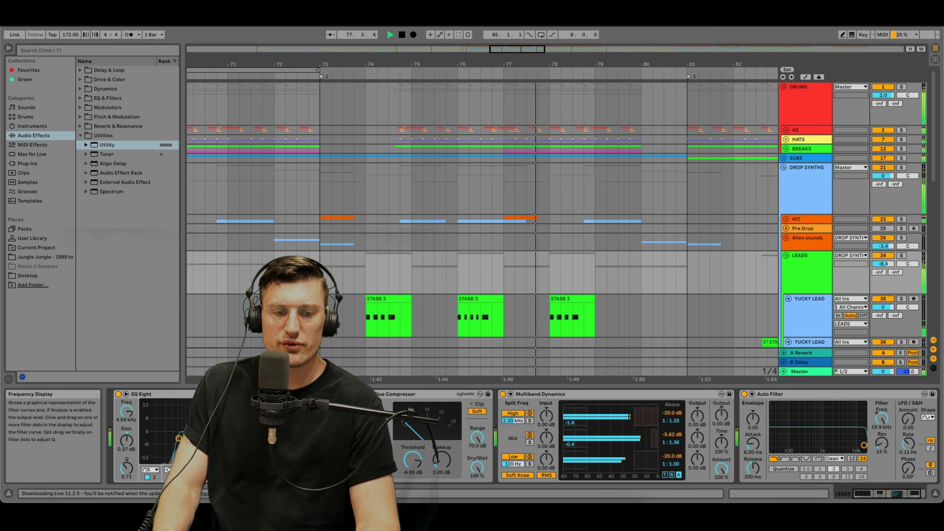
{"action": "left_click_drag", "start_coordinate": [261, 428], "coordinate": [273, 428]}
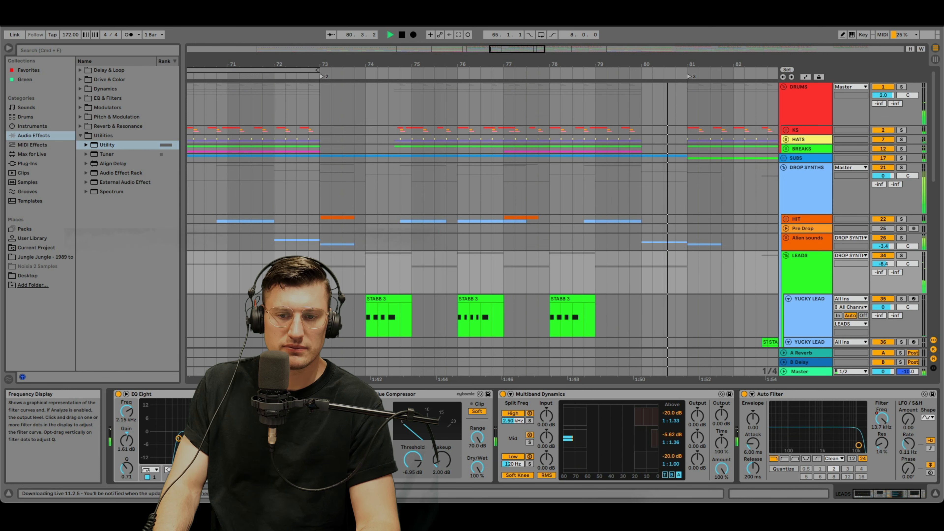
Step: Follow the mono playback through the STABB 3 and freeze clips around bars 83 to 87, checking the YUCKY LEAD and Master device chains
{"action": "scroll", "coordinate": [762, 243], "scroll_direction": "down", "scroll_amount": 3}
{"action": "scroll", "coordinate": [762, 243], "scroll_direction": "right", "scroll_amount": 4}
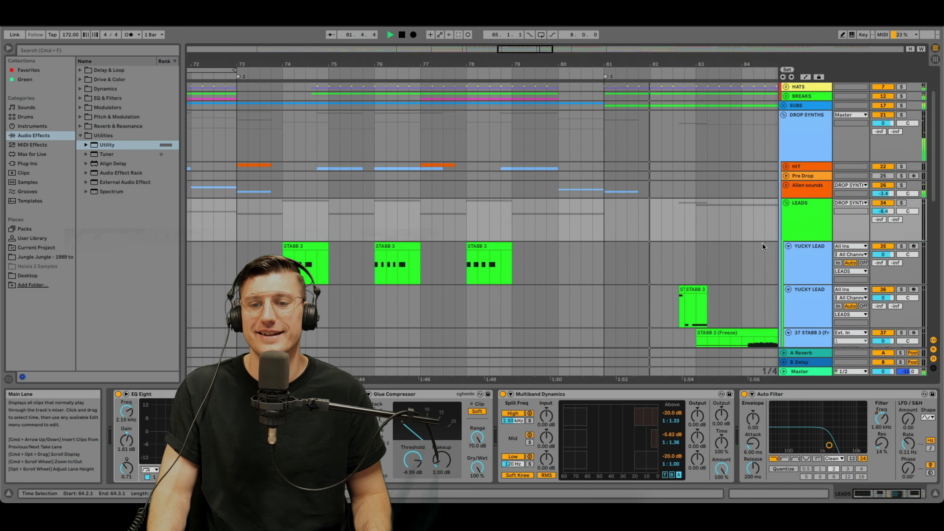
{"action": "left_click", "coordinate": [762, 243]}
{"action": "scroll", "coordinate": [644, 225], "scroll_direction": "right", "scroll_amount": 10}
{"action": "scroll", "coordinate": [627, 219], "scroll_direction": "down", "scroll_amount": 4}
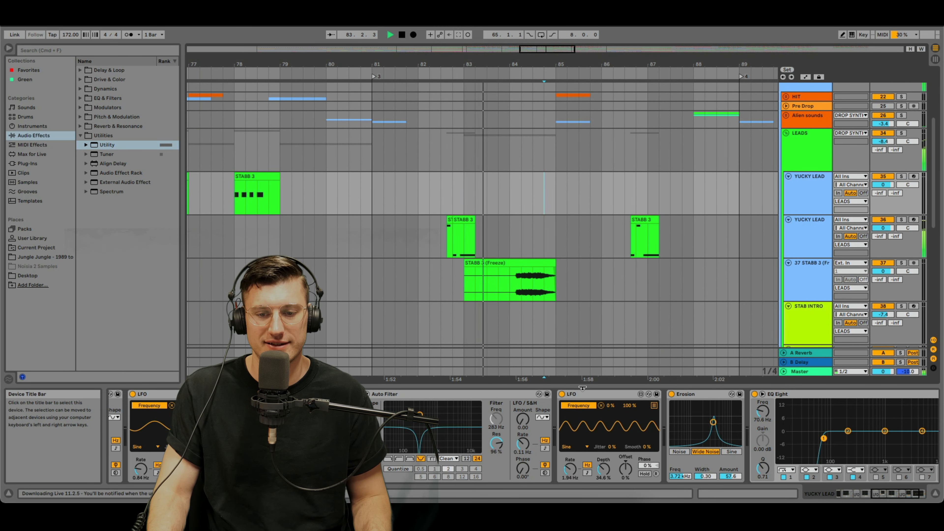
{"action": "key", "text": "super+alt+l"}
{"action": "double_click", "coordinate": [815, 469]}
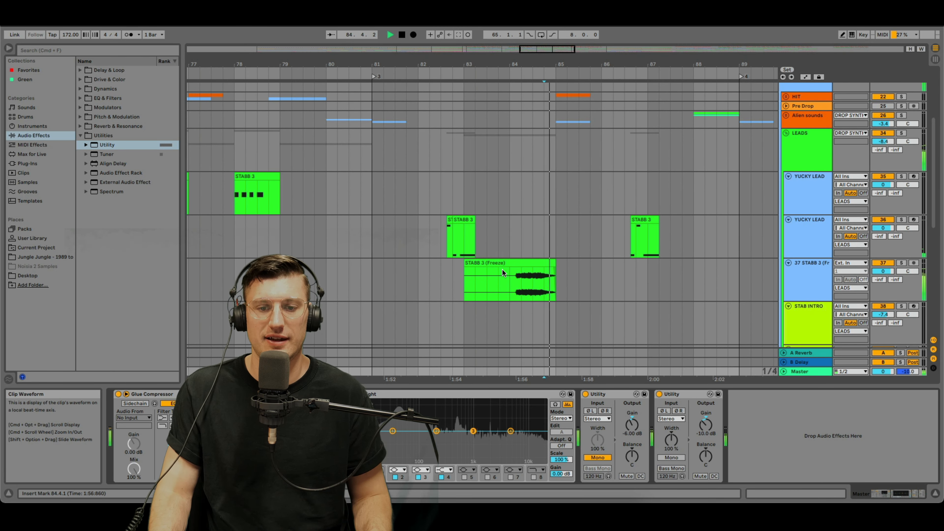
{"action": "scroll", "coordinate": [637, 226], "scroll_direction": "up", "scroll_amount": 2}
{"action": "scroll", "coordinate": [636, 225], "scroll_direction": "right", "scroll_amount": 3}
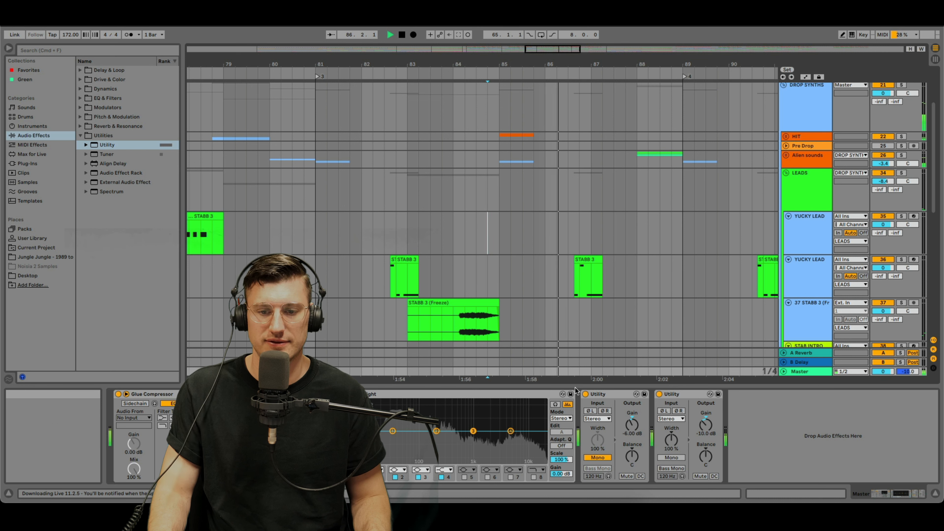
{"action": "key", "text": "super+alt+l"}
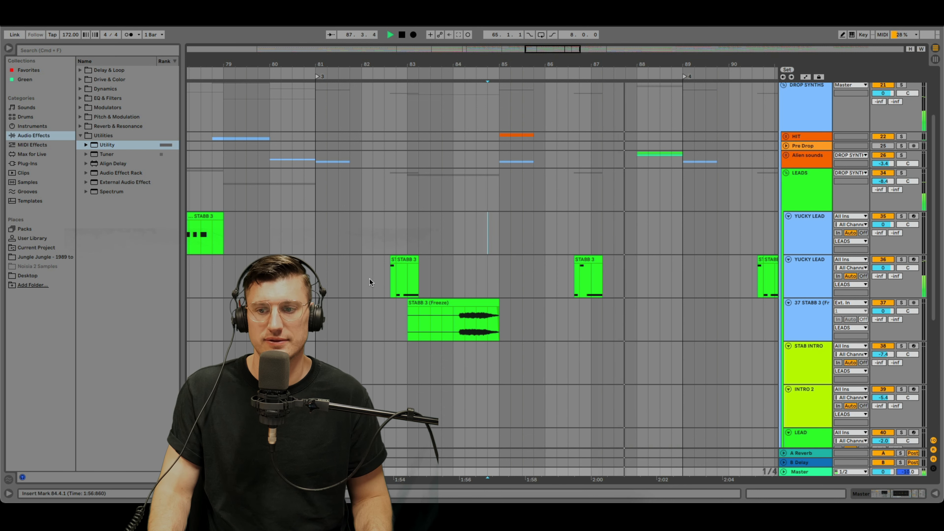
Step: Unfold the SUBS group, solo D2 Reese and play it from bar 81 through the Master's mono chain
{"action": "scroll", "coordinate": [787, 140], "scroll_direction": "up", "scroll_amount": 3}
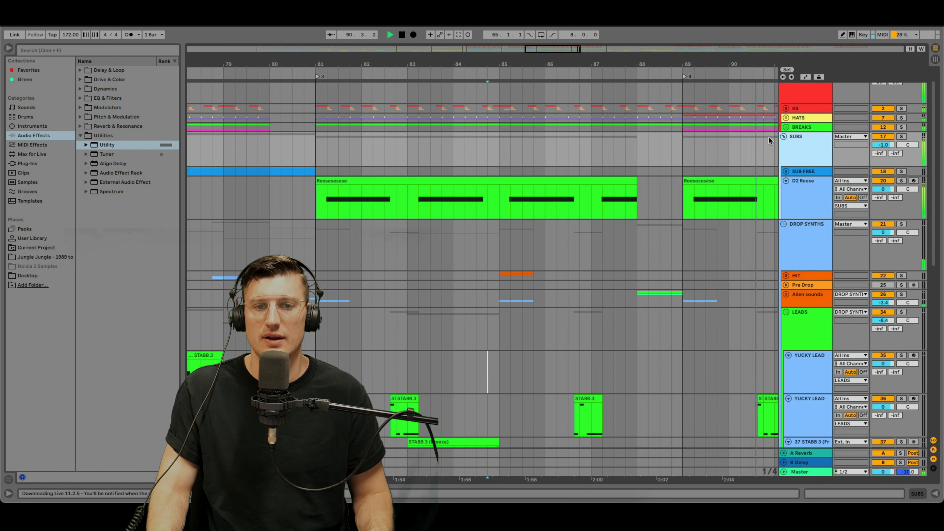
{"action": "left_click", "coordinate": [784, 136]}
{"action": "left_click", "coordinate": [311, 198]}
{"action": "key", "text": "s"}
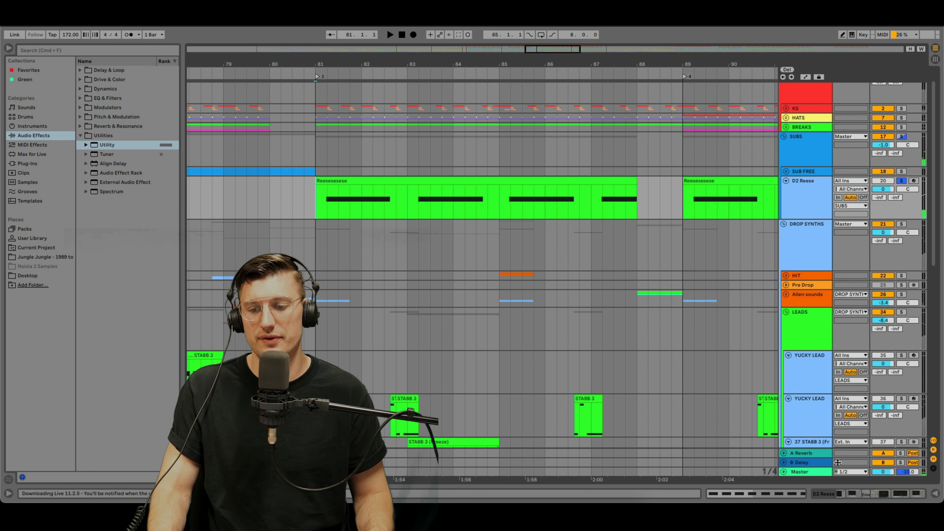
{"action": "double_click", "coordinate": [812, 473]}
{"action": "key", "text": "space"}
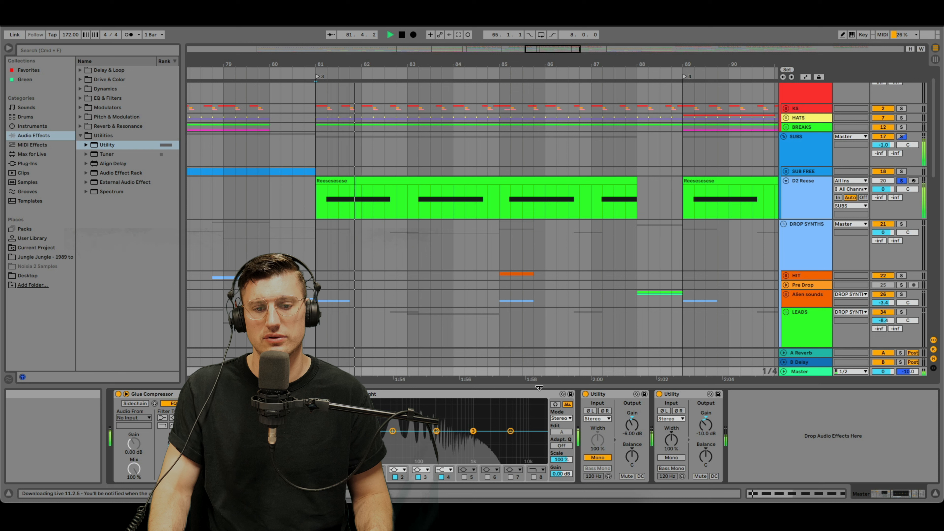
Step: Add an EQ Eight at the end of the D2 Reese chain with band 8 as a high cut at 742 Hz
{"action": "left_click", "coordinate": [808, 193]}
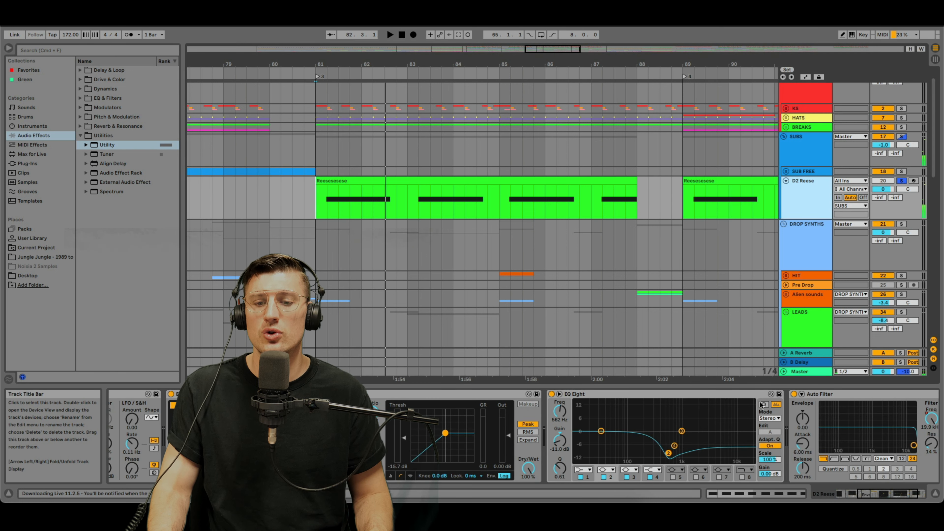
{"action": "left_click", "coordinate": [108, 98]}
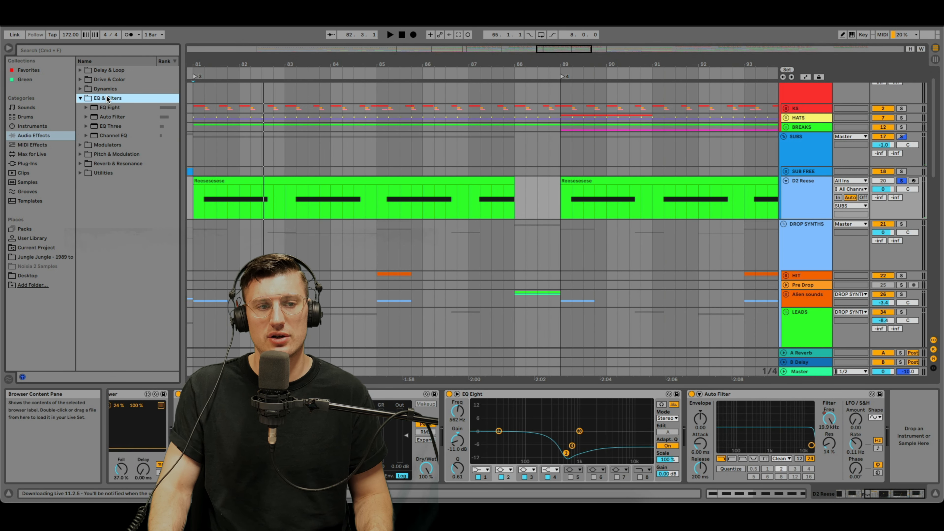
{"action": "left_click", "coordinate": [112, 108]}
{"action": "key", "text": "space"}
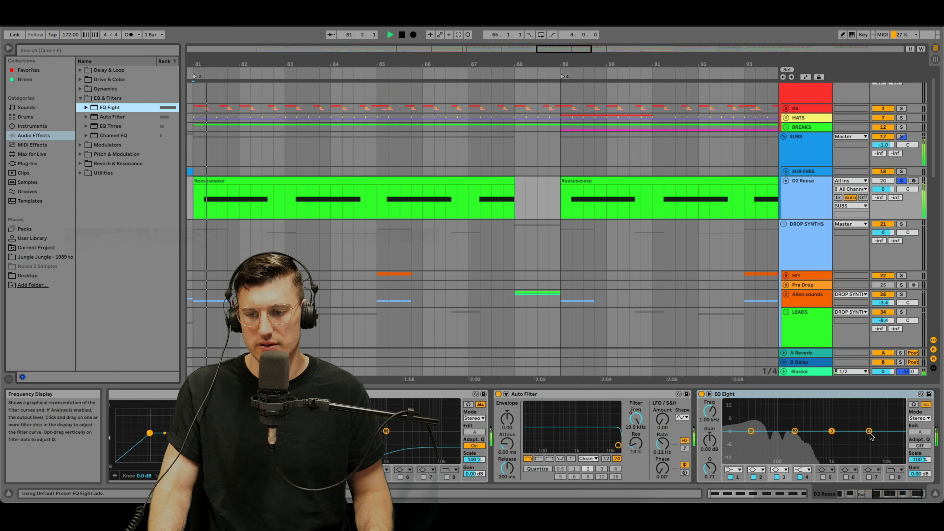
{"action": "left_click", "coordinate": [893, 478]}
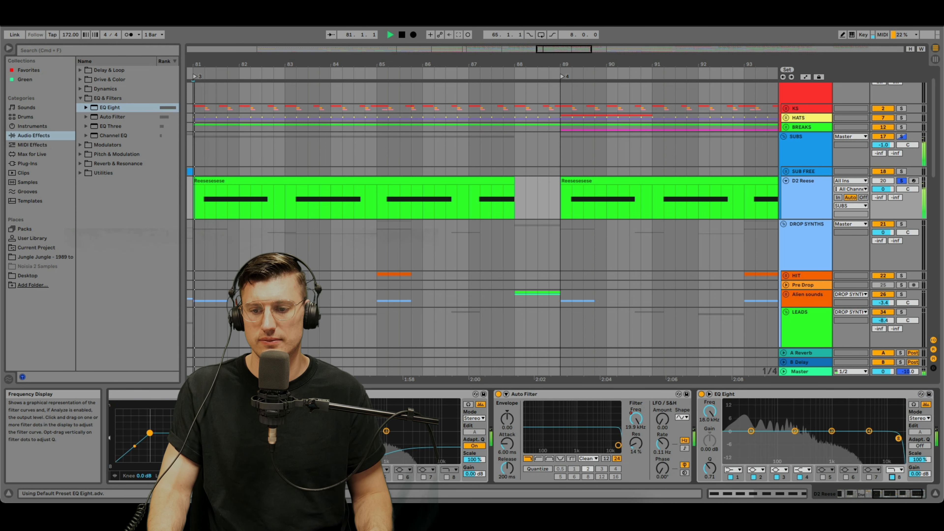
{"action": "left_click_drag", "start_coordinate": [901, 437], "coordinate": [825, 436]}
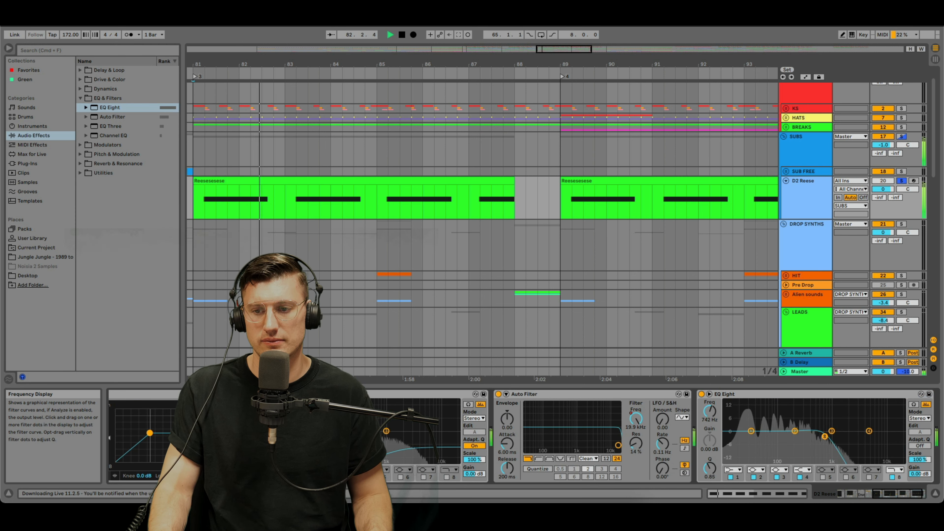
Step: Unsolo D2 Reese and, in its new EQ Eight, dip 550 Hz by 5.83 dB and move the high cut to a higher frequency
{"action": "key", "text": "space"}
{"action": "key", "text": "space"}
{"action": "left_click", "coordinate": [904, 181]}
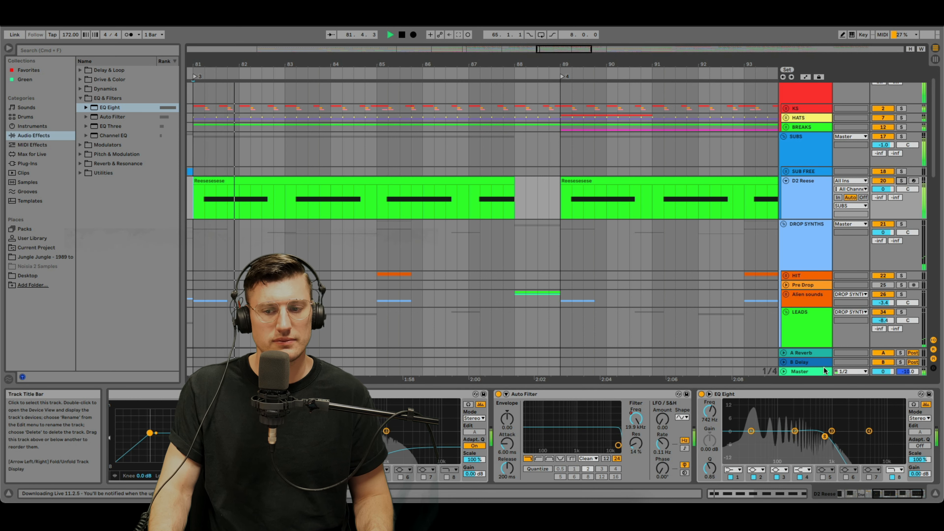
{"action": "left_click_drag", "start_coordinate": [825, 437], "coordinate": [847, 438]}
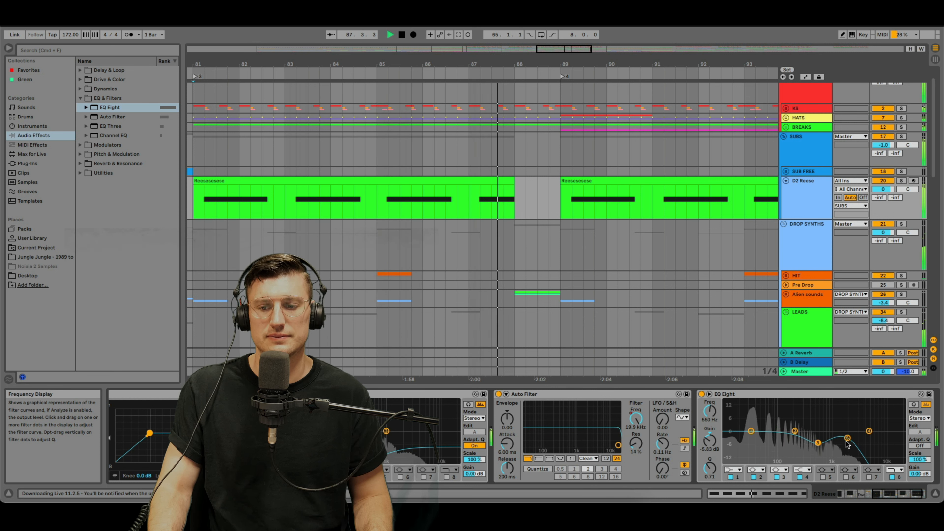
Step: Open the Master chain, find the second YUCKY LEAD track in LEADS and solo it from its STABB 3 clip in bar 82
{"action": "left_click", "coordinate": [818, 372]}
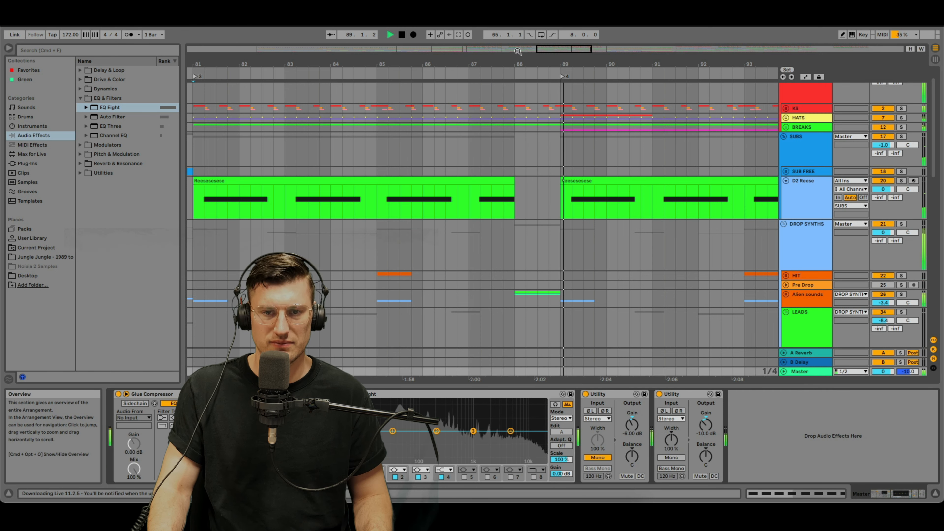
{"action": "mouse_move", "coordinate": [502, 64]}
{"action": "left_mouse_down"}
{"action": "mouse_move", "coordinate": [502, 48]}
{"action": "mouse_move", "coordinate": [509, 52]}
{"action": "left_mouse_up"}
{"action": "scroll", "coordinate": [538, 137], "scroll_direction": "down", "scroll_amount": 10}
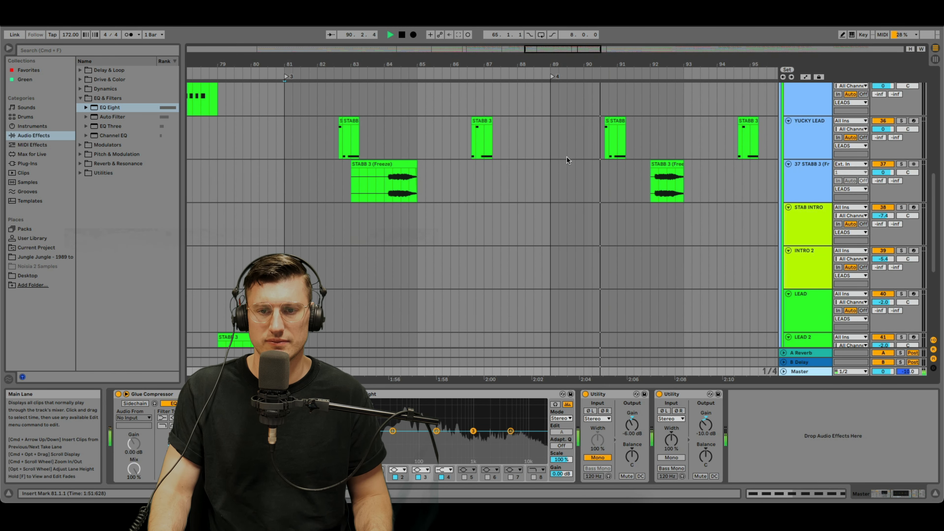
{"action": "scroll", "coordinate": [567, 156], "scroll_direction": "up", "scroll_amount": 2}
{"action": "left_click", "coordinate": [337, 182]}
{"action": "key", "text": "s"}
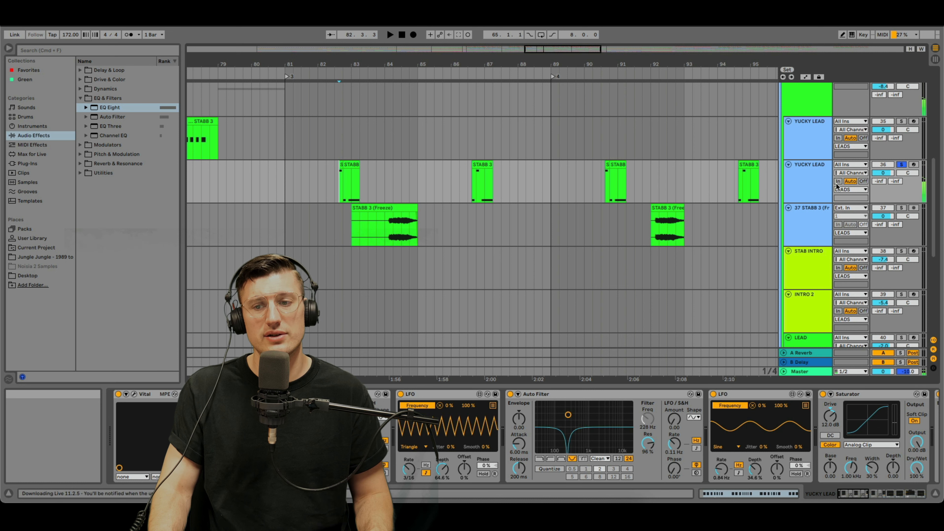
{"action": "left_click", "coordinate": [879, 186]}
Step: Play the soloed YUCKY LEAD and add a Utility after the EQ Eight at the end of its chain
{"action": "key", "text": "space"}
{"action": "key", "text": "space"}
{"action": "scroll", "coordinate": [893, 432], "scroll_direction": "right", "scroll_amount": 10}
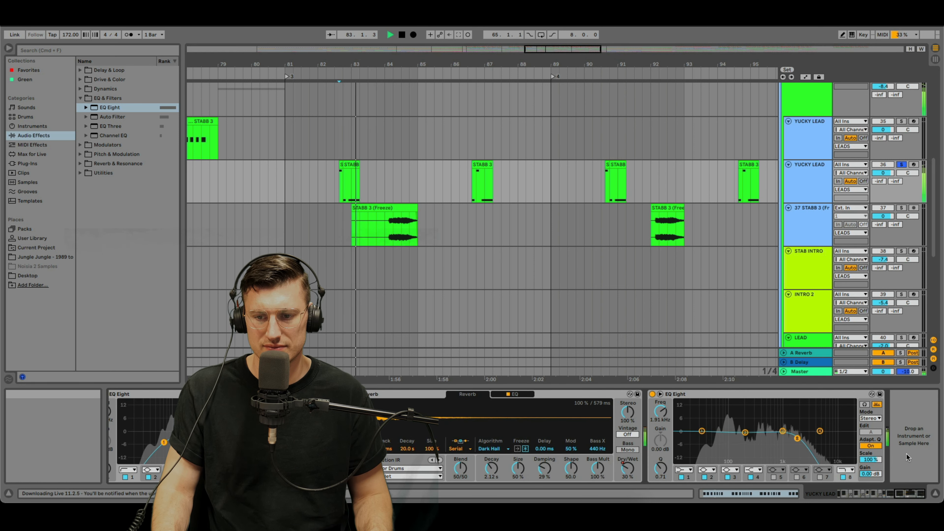
{"action": "key", "text": "space"}
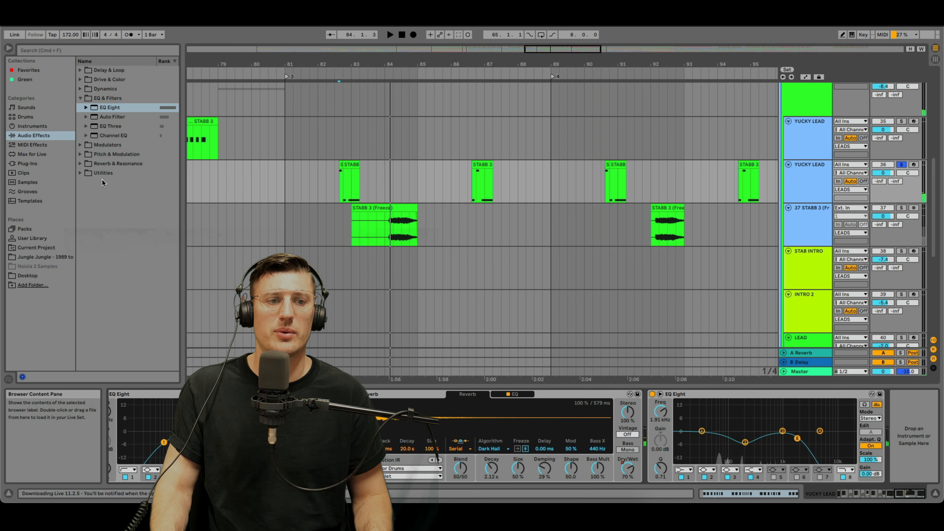
{"action": "left_click", "coordinate": [109, 173]}
{"action": "double_click", "coordinate": [107, 145]}
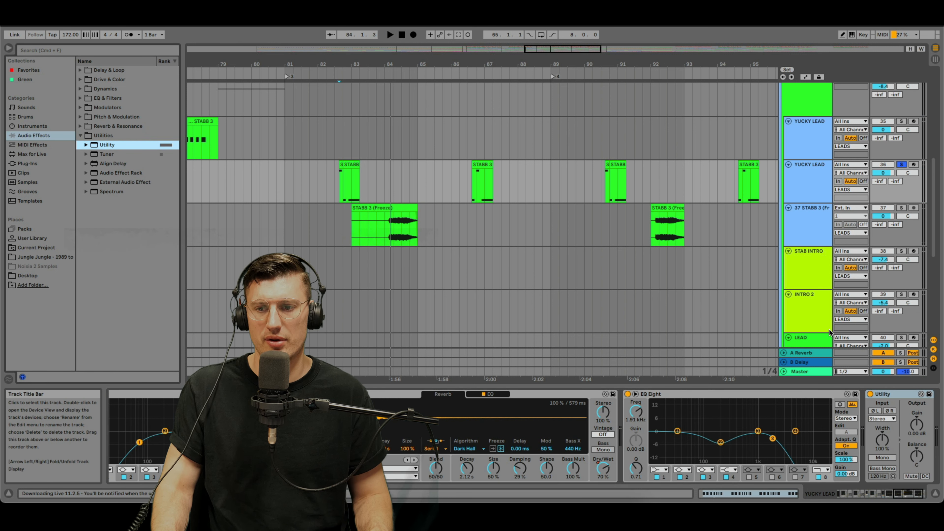
Step: Try raising the new Utility's gain to 5.56 dB while replaying the soloed lead
{"action": "key", "text": "space"}
{"action": "key", "text": "space"}
{"action": "left_click_drag", "start_coordinate": [916, 427], "coordinate": [916, 415]}
{"action": "key", "text": "space"}
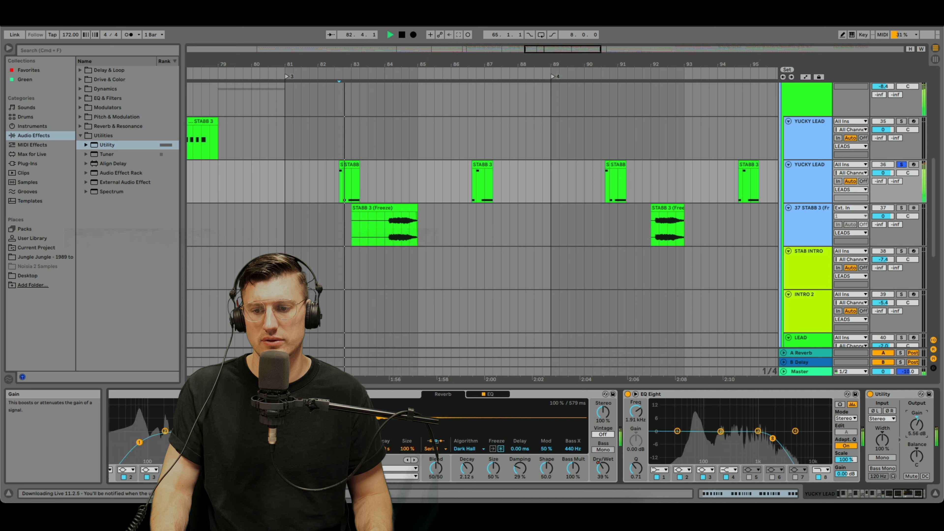
Step: Replay the soloed YUCKY LEAD in mono and stereo by toggling Mono in the Master's first Utility, leaving Mono off
{"action": "key", "text": "space"}
{"action": "left_click", "coordinate": [799, 372]}
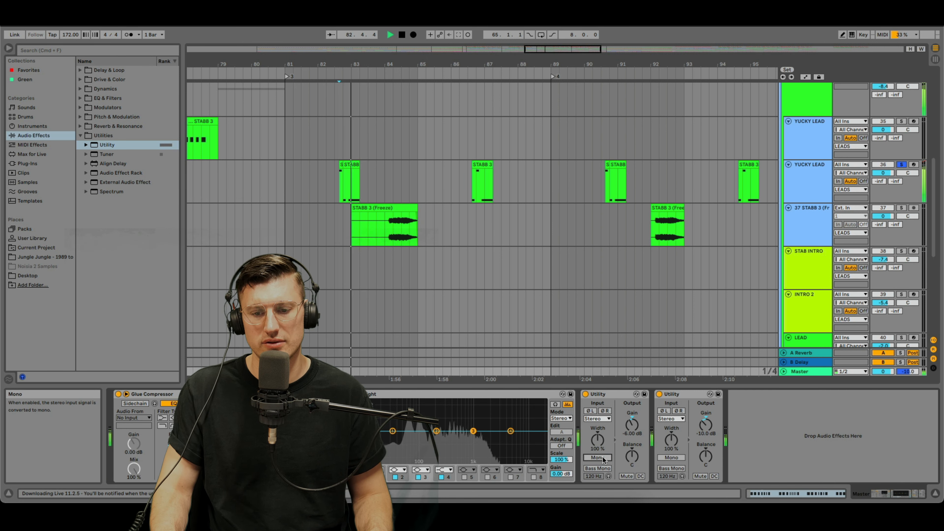
{"action": "left_click", "coordinate": [808, 180]}
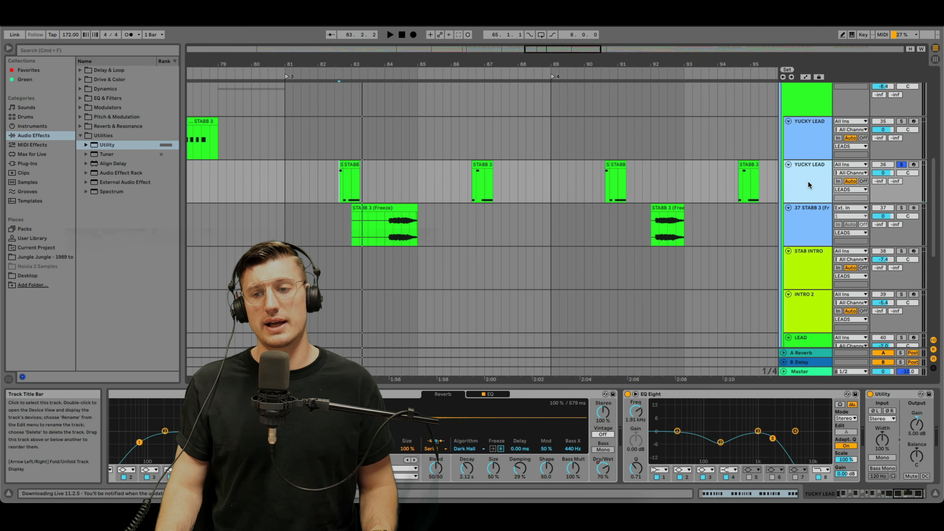
{"action": "key", "text": "space"}
{"action": "key", "text": "space"}
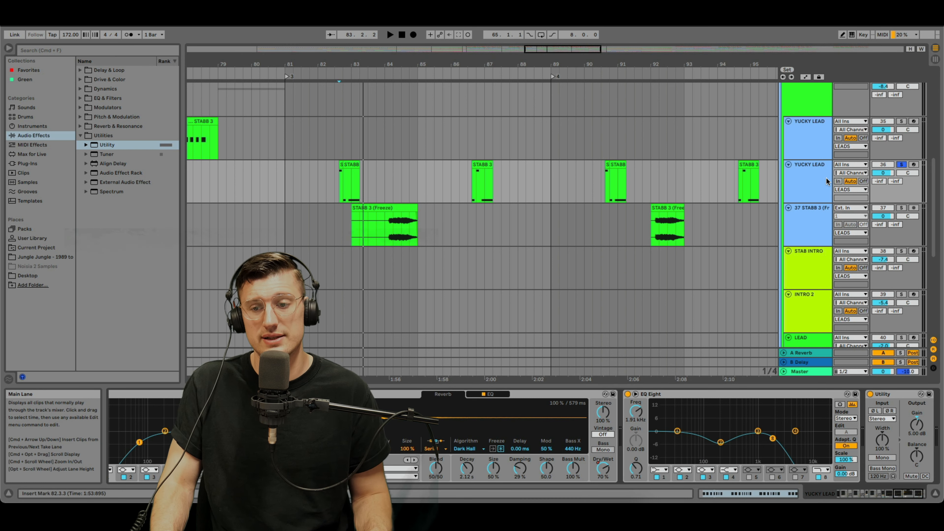
{"action": "scroll", "coordinate": [863, 456], "scroll_direction": "right", "scroll_amount": 3}
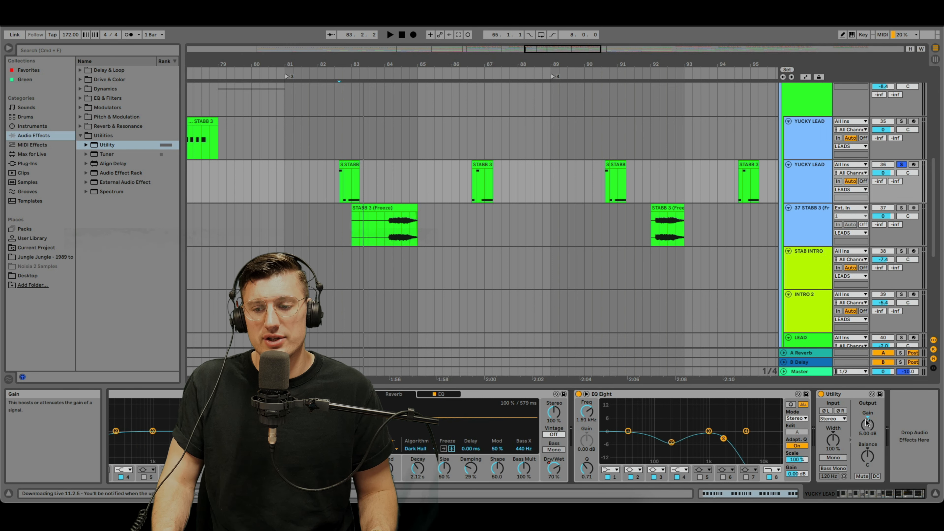
{"action": "left_click", "coordinate": [819, 374]}
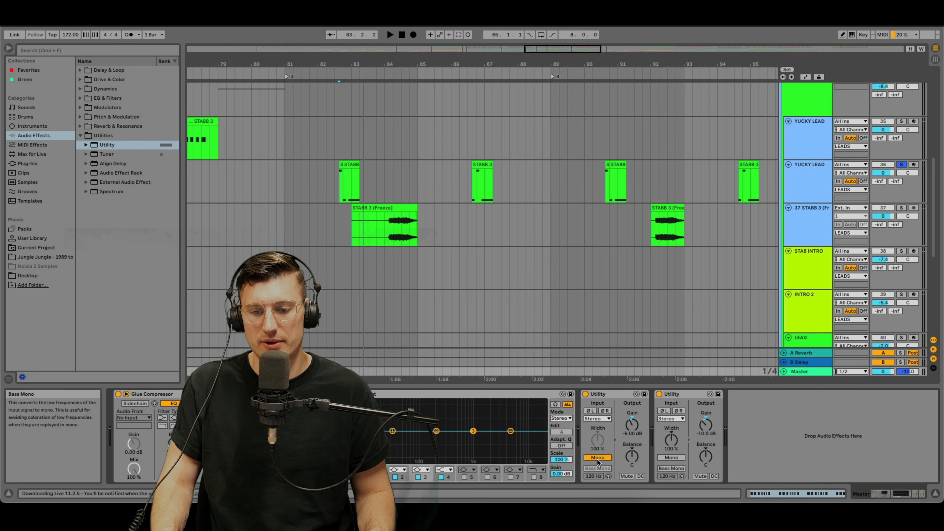
{"action": "key", "text": "space"}
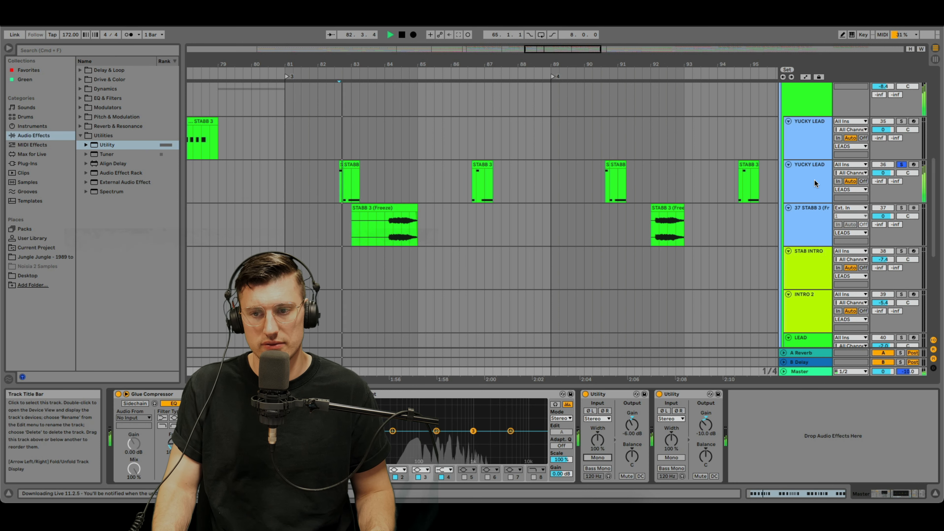
Step: Unsolo YUCKY LEAD, replay the full mix from bar 81, and add an EQ Eight after the track's Utility
{"action": "left_click", "coordinate": [786, 182]}
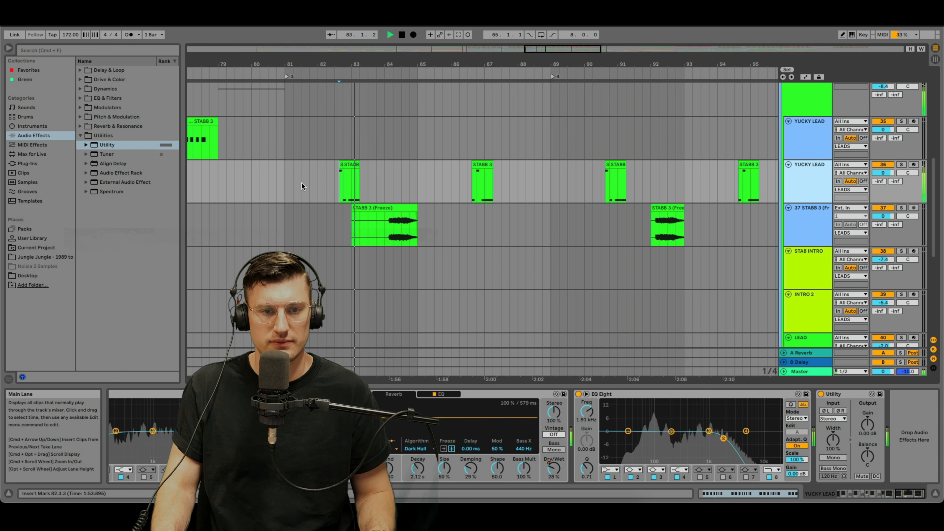
{"action": "left_click", "coordinate": [294, 183]}
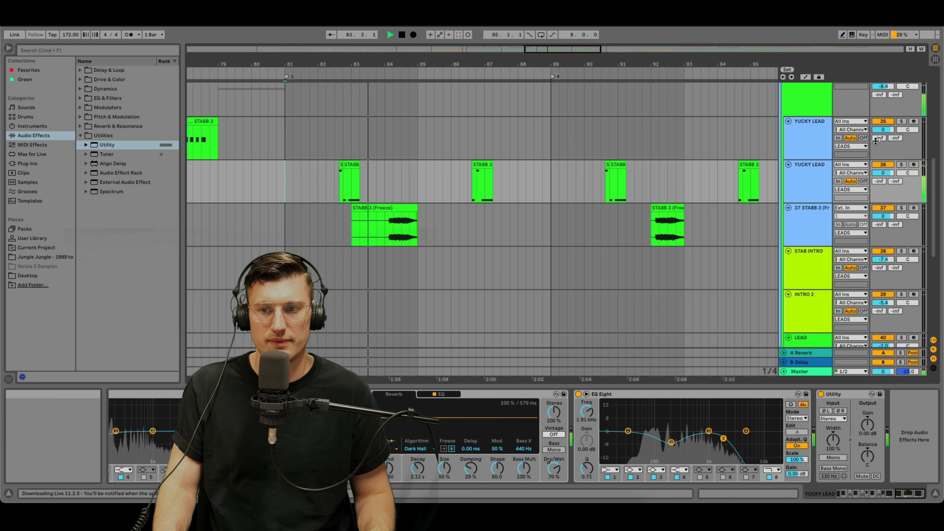
{"action": "key", "text": "space"}
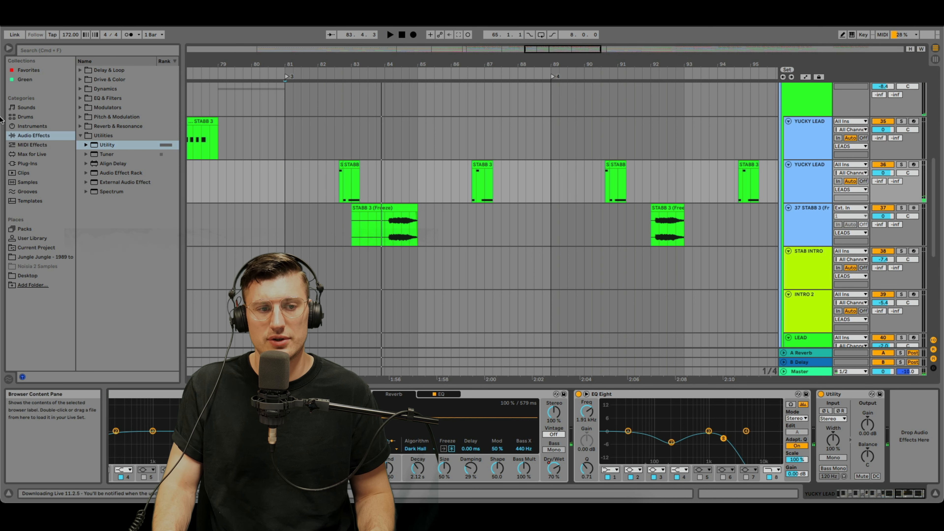
{"action": "left_click", "coordinate": [109, 98]}
{"action": "double_click", "coordinate": [110, 107]}
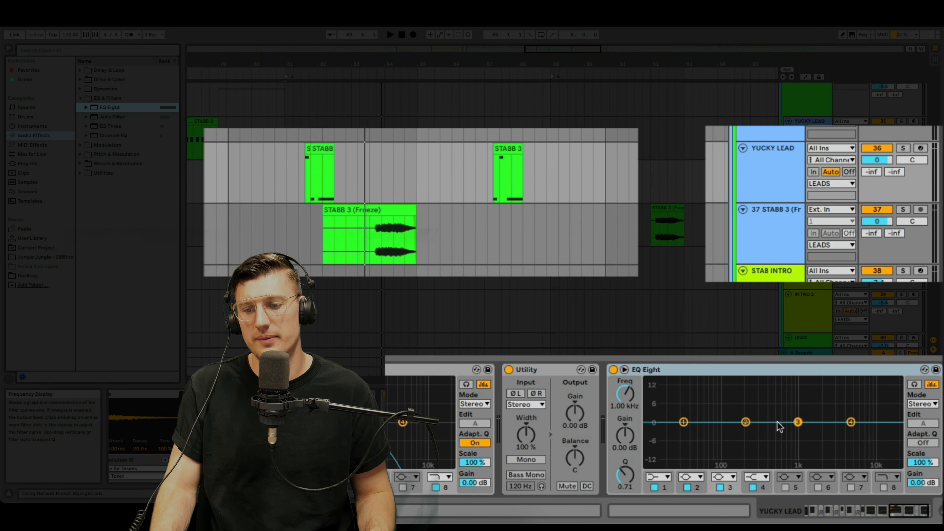
Step: Switch the new EQ Eight at the end of the YUCKY LEAD chain to M/S mode, editing the mid channel
{"action": "left_click", "coordinate": [927, 404]}
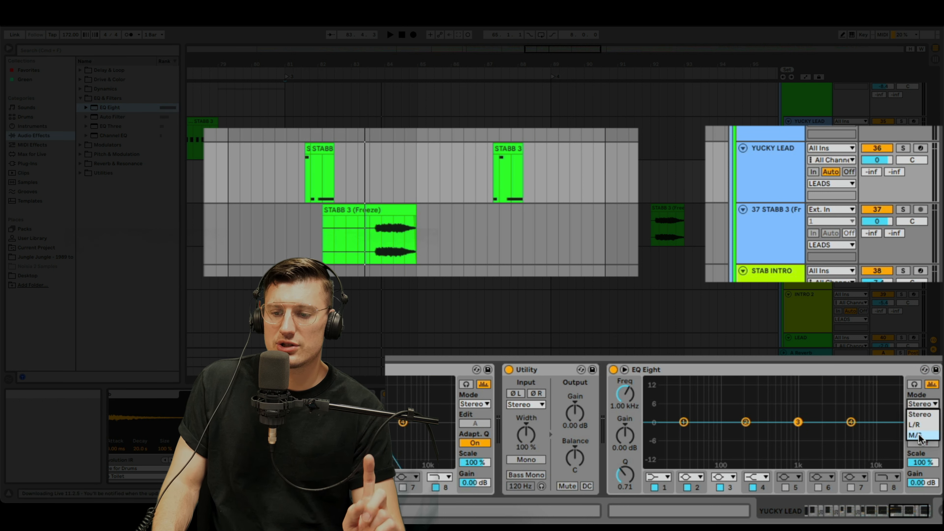
{"action": "left_click", "coordinate": [921, 435]}
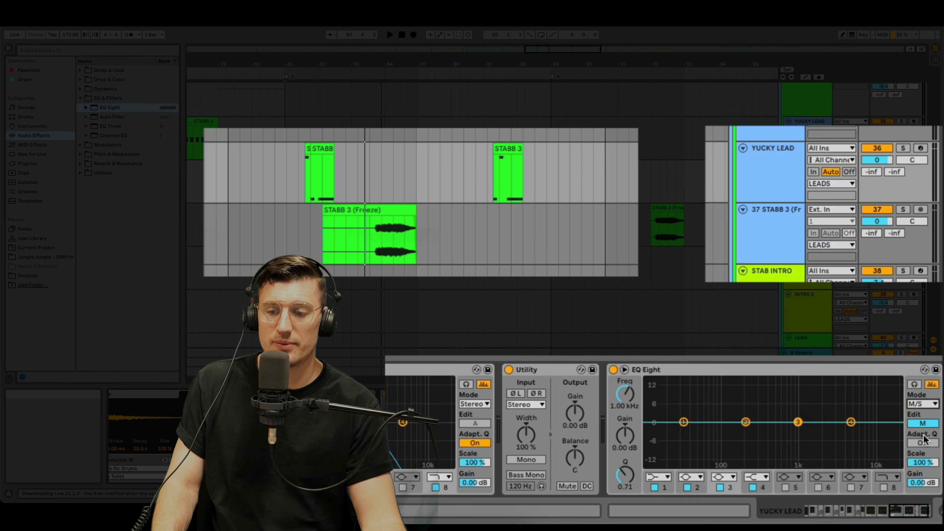
{"action": "scroll", "coordinate": [754, 375], "scroll_direction": "right", "scroll_amount": 3}
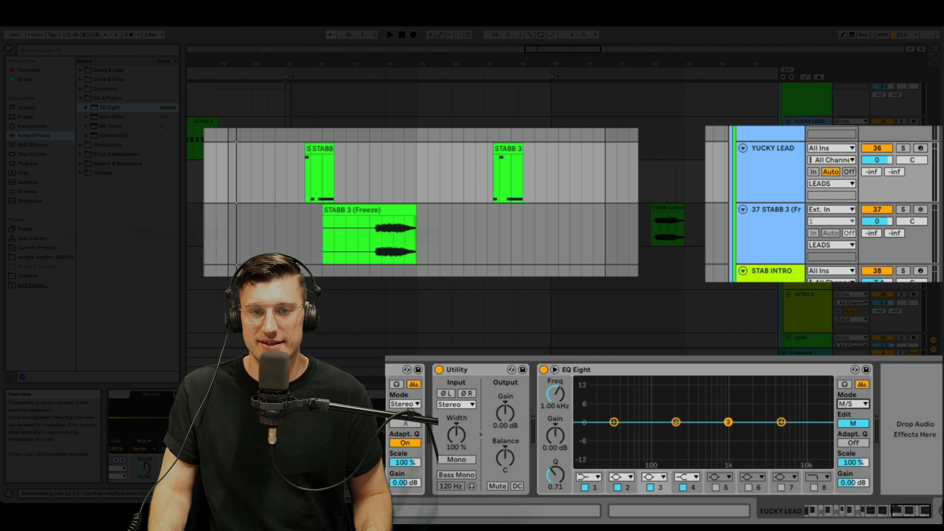
Step: Boost band 3 of the YUCKY LEAD's mid-channel EQ by 8.80 dB at 1.21 kHz
{"action": "left_click_drag", "start_coordinate": [421, 64], "coordinate": [420, 89]}
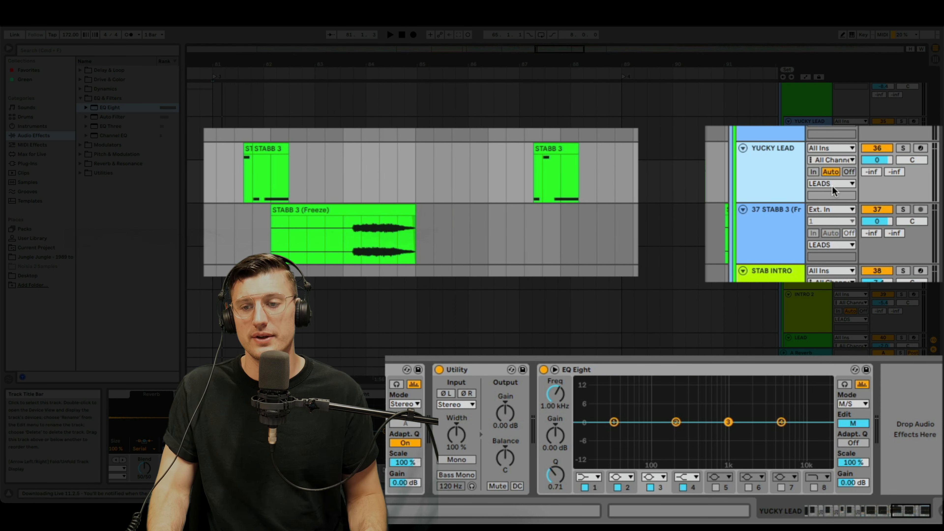
{"action": "left_click", "coordinate": [815, 172]}
{"action": "left_click", "coordinate": [793, 173]}
{"action": "left_click", "coordinate": [833, 171]}
{"action": "left_click", "coordinate": [742, 171]}
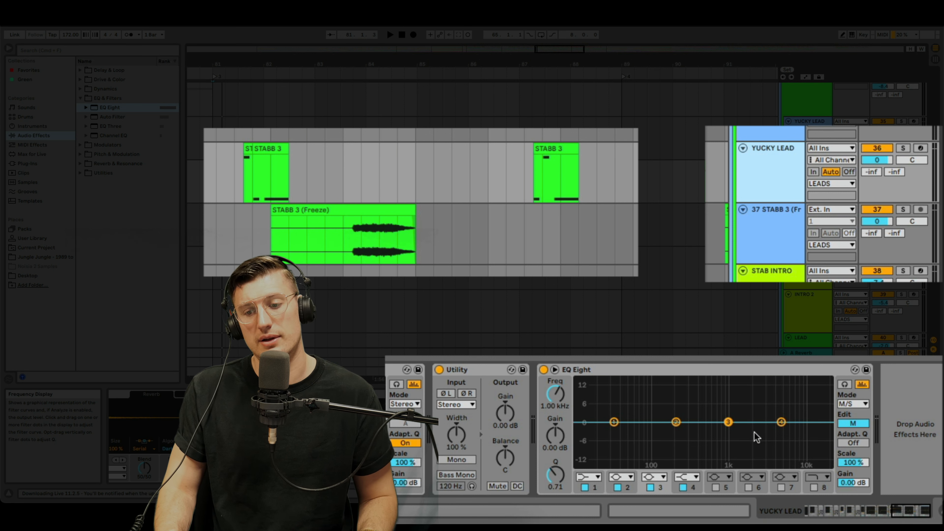
{"action": "left_click_drag", "start_coordinate": [728, 422], "coordinate": [745, 403]}
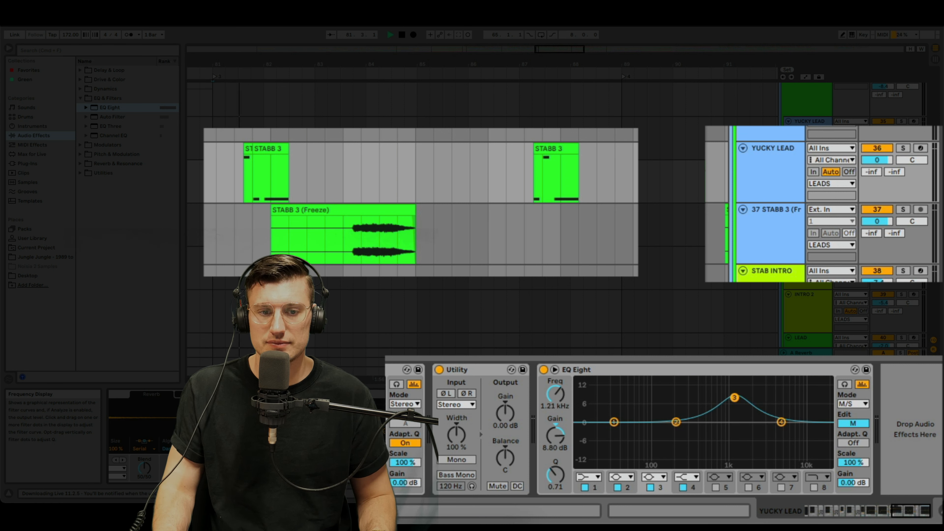
Step: Solo and replay YUCKY LEAD while reshaping the mid boost, setting EQ band 4 to 5.58 dB at 2.35 kHz
{"action": "left_click", "coordinate": [244, 189]}
{"action": "key", "text": "s"}
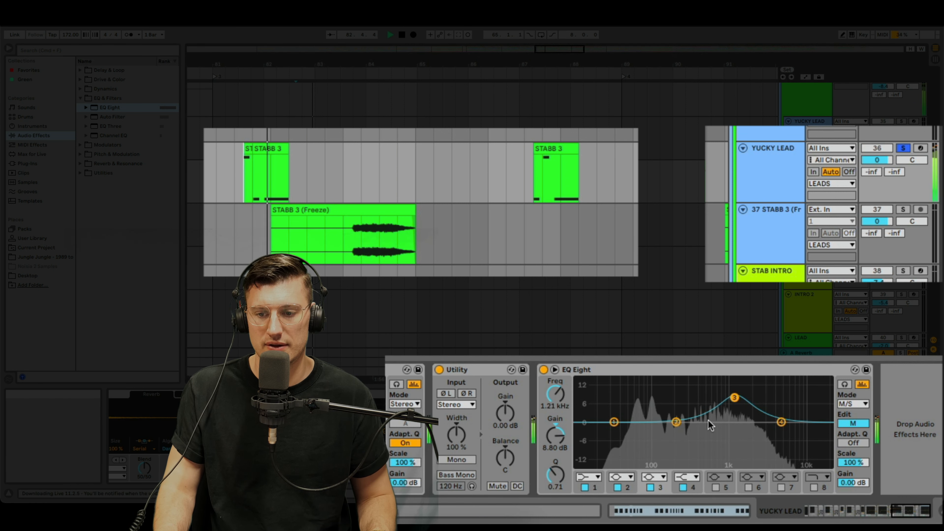
{"action": "key", "text": "space"}
{"action": "key", "text": "space"}
{"action": "left_click_drag", "start_coordinate": [735, 397], "coordinate": [756, 407]}
{"action": "key", "text": "space"}
{"action": "key", "text": "space"}
{"action": "key", "text": "space"}
{"action": "key", "text": "space"}
{"action": "key", "text": "space"}
{"action": "key", "text": "space"}
{"action": "key", "text": "space"}
{"action": "key", "text": "space"}
{"action": "key", "text": "space"}
{"action": "key", "text": "space"}
{"action": "key", "text": "space"}
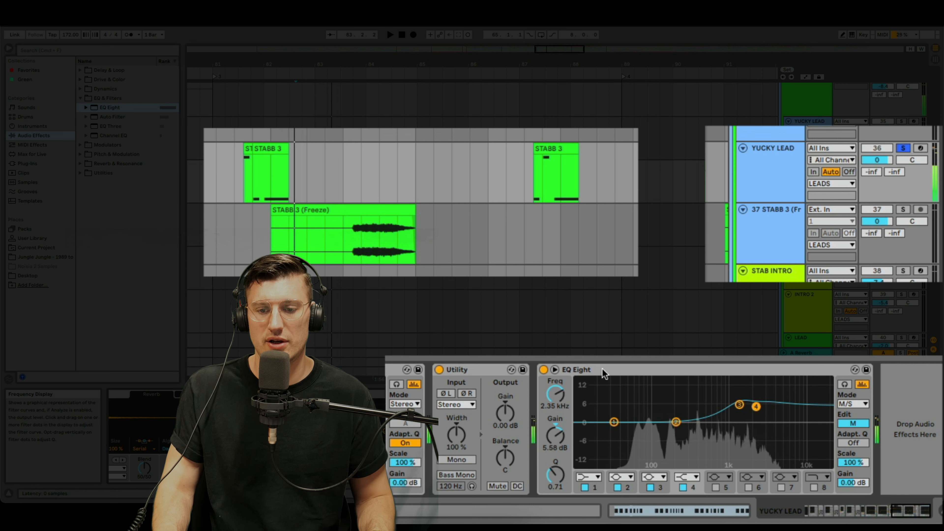
Step: Compare the soloed YUCKY LEAD with its last EQ Eight bypassed and active, leaving the EQ on
{"action": "left_click", "coordinate": [544, 370]}
{"action": "key", "text": "space"}
{"action": "left_click", "coordinate": [544, 370]}
{"action": "key", "text": "space"}
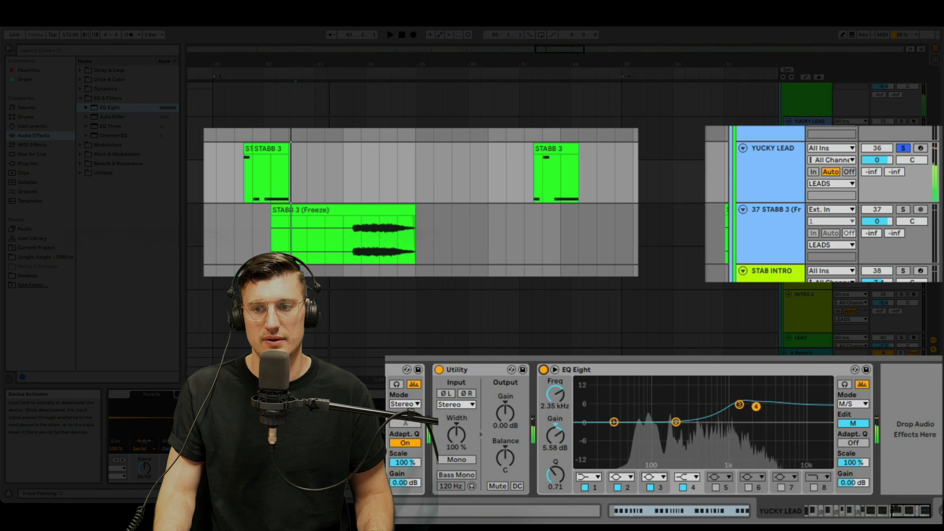
Step: Unsolo YUCKY LEAD, enable Mono in the Master's first Utility, and compare the mix with the lead's last EQ Eight off and on
{"action": "left_click", "coordinate": [819, 371]}
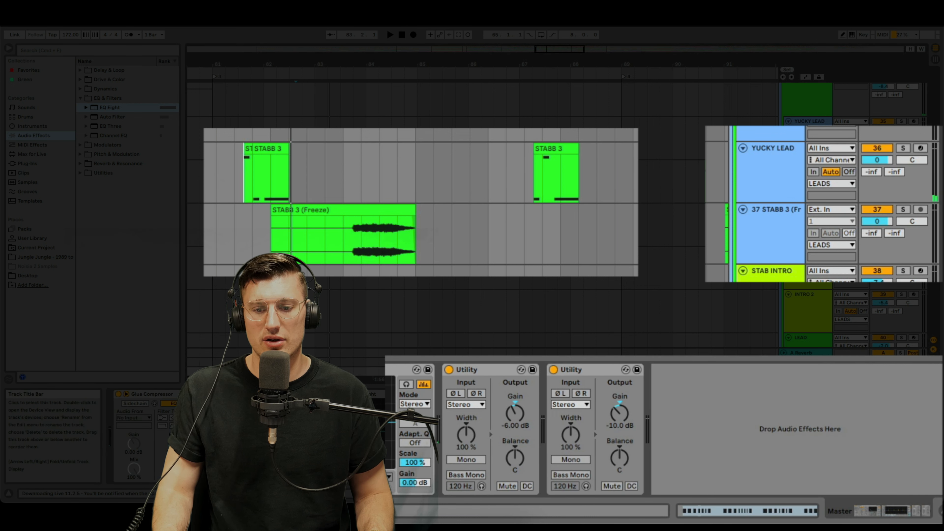
{"action": "left_click", "coordinate": [248, 157]}
{"action": "key", "text": "space"}
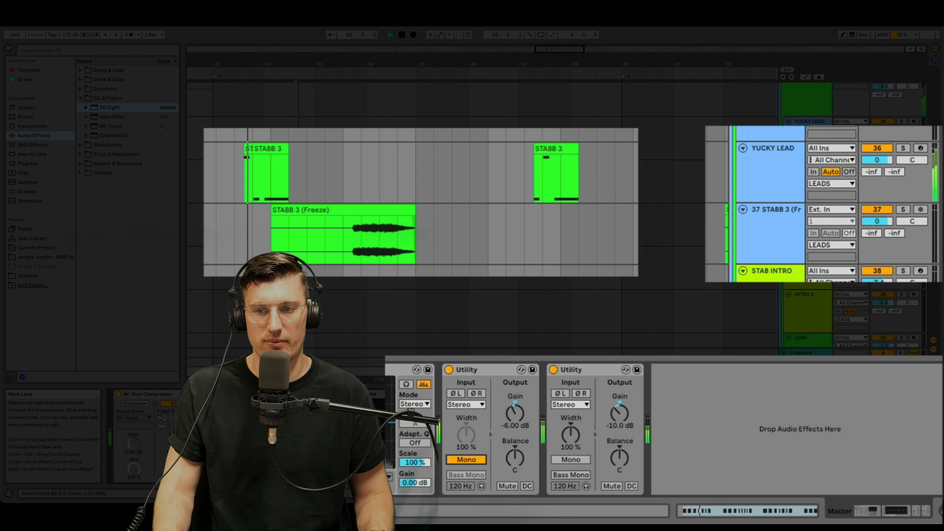
{"action": "left_click", "coordinate": [787, 181]}
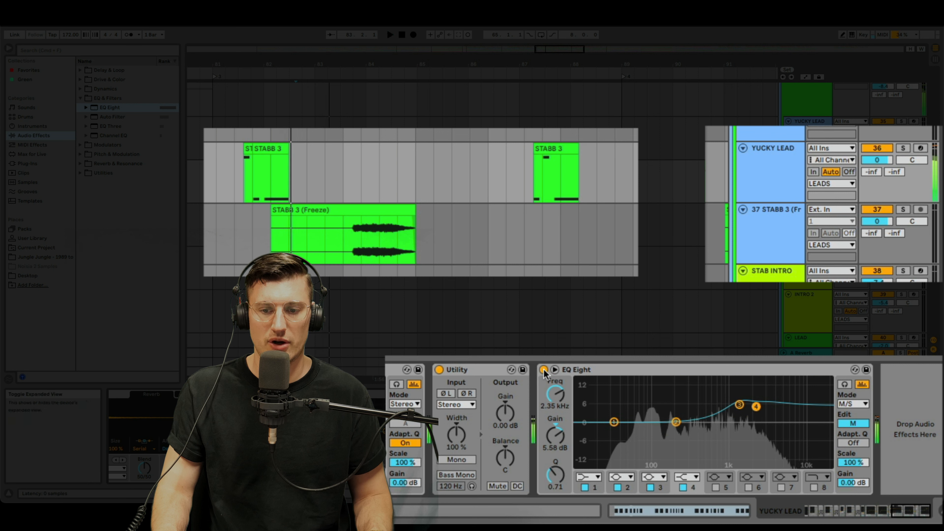
{"action": "left_click", "coordinate": [543, 370]}
{"action": "key", "text": "space"}
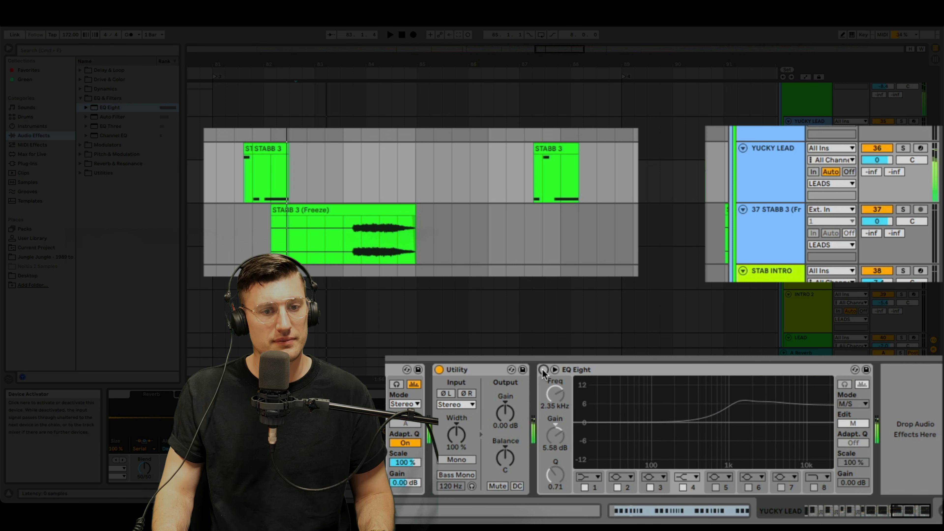
{"action": "left_click", "coordinate": [544, 370]}
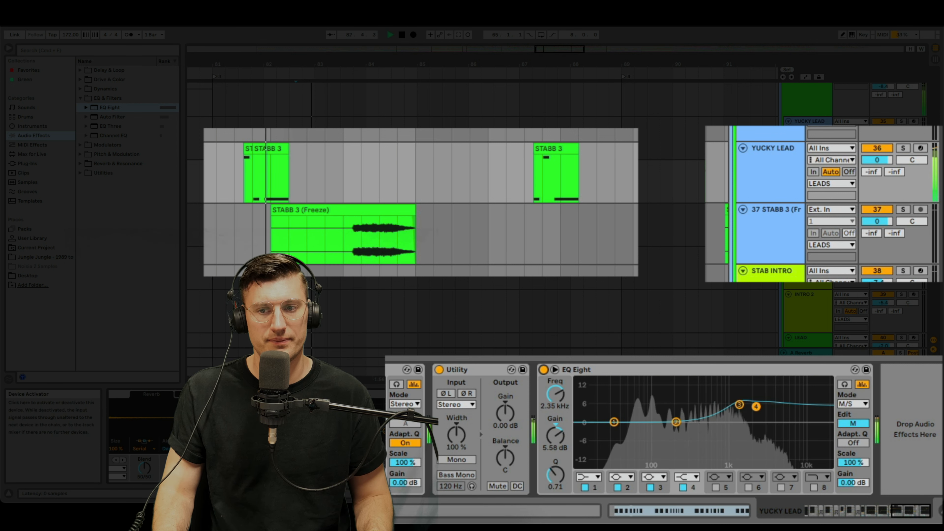
Step: Solo YUCKY LEAD again and compare it in mono with the mid-channel EQ Eight bypassed and active
{"action": "left_click", "coordinate": [765, 177]}
{"action": "key", "text": "s"}
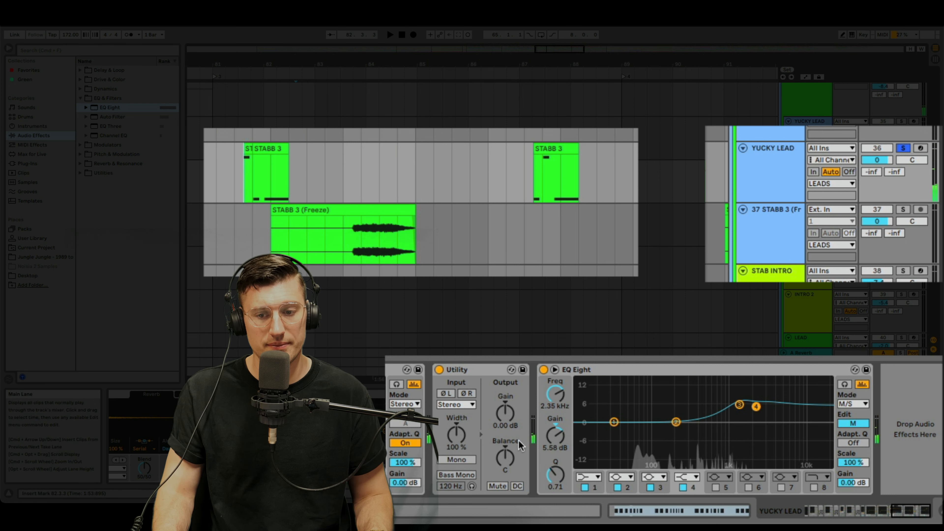
{"action": "key", "text": "space"}
{"action": "left_click", "coordinate": [543, 370]}
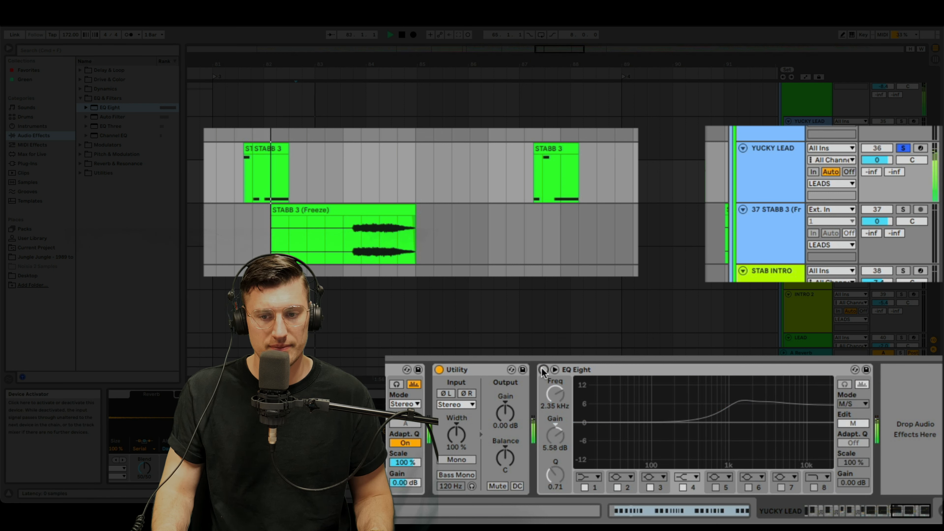
{"action": "left_click", "coordinate": [544, 370]}
Step: Unsolo YUCKY LEAD and replay the full mix from bar 81 in stereo and in mono using the Master's first Utility
{"action": "key", "text": "s"}
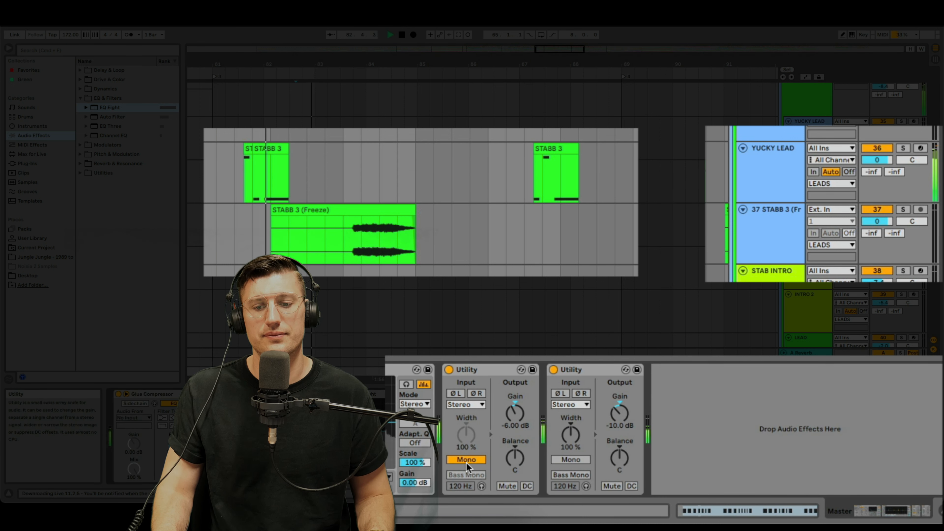
{"action": "left_click", "coordinate": [466, 461]}
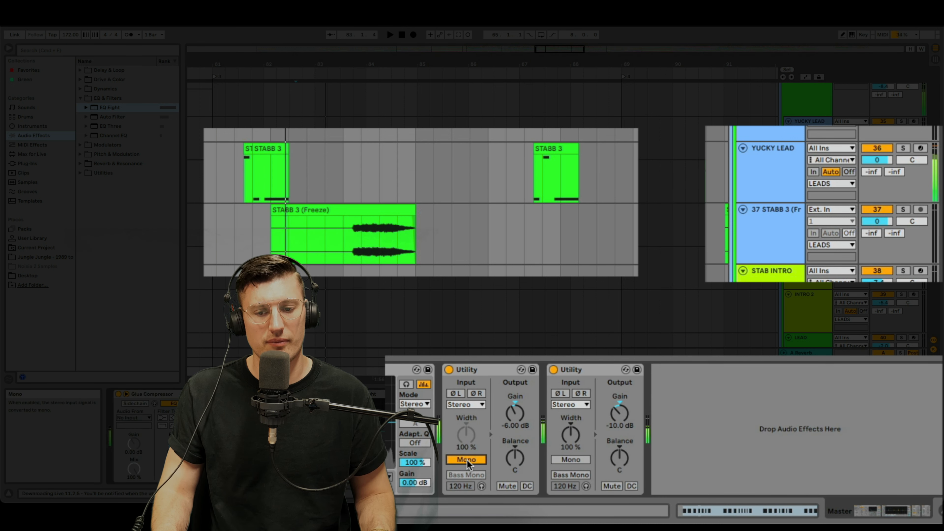
{"action": "left_click", "coordinate": [247, 173]}
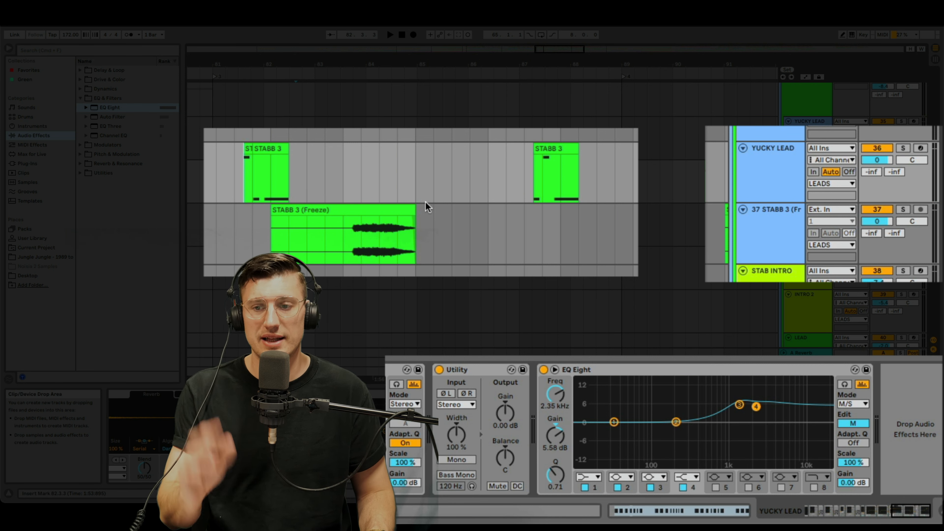
{"action": "scroll", "coordinate": [426, 203], "scroll_direction": "left", "scroll_amount": 2}
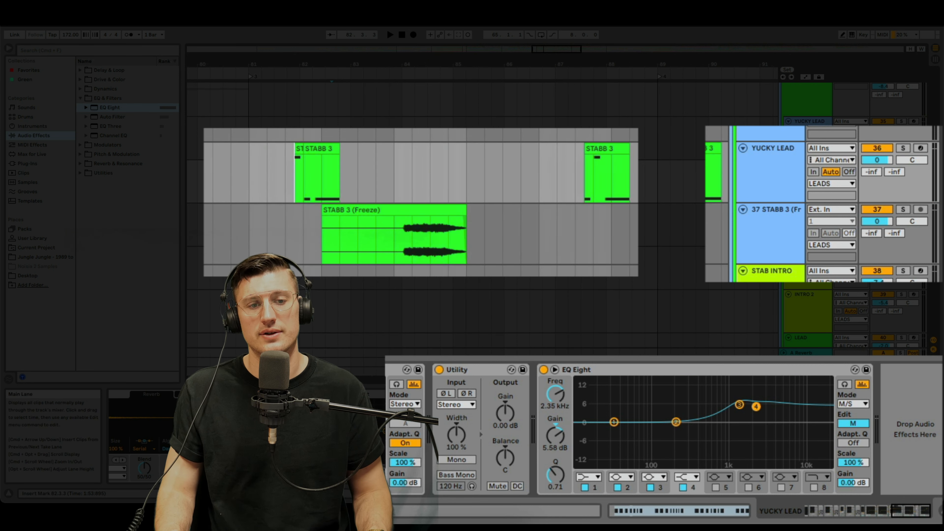
{"action": "left_click", "coordinate": [211, 182]}
{"action": "key", "text": "space"}
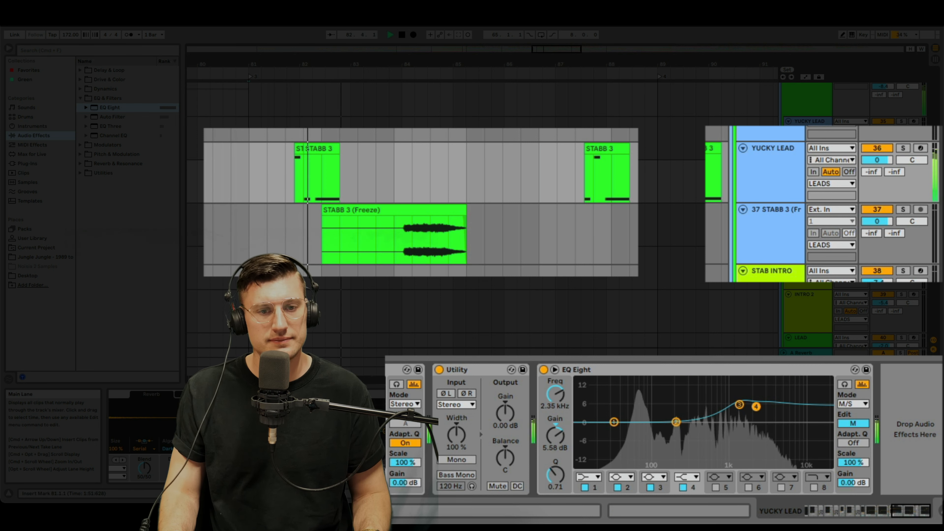
{"action": "left_click", "coordinate": [806, 372]}
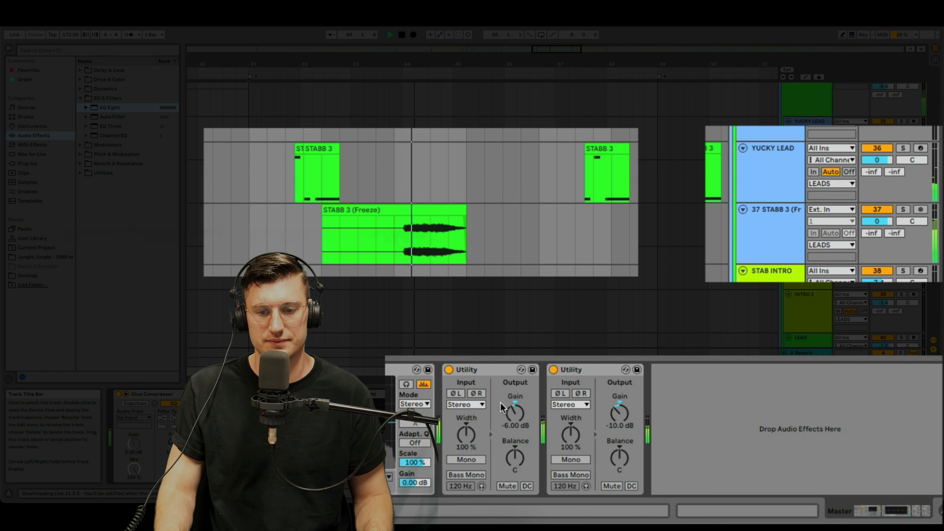
{"action": "left_click", "coordinate": [466, 460]}
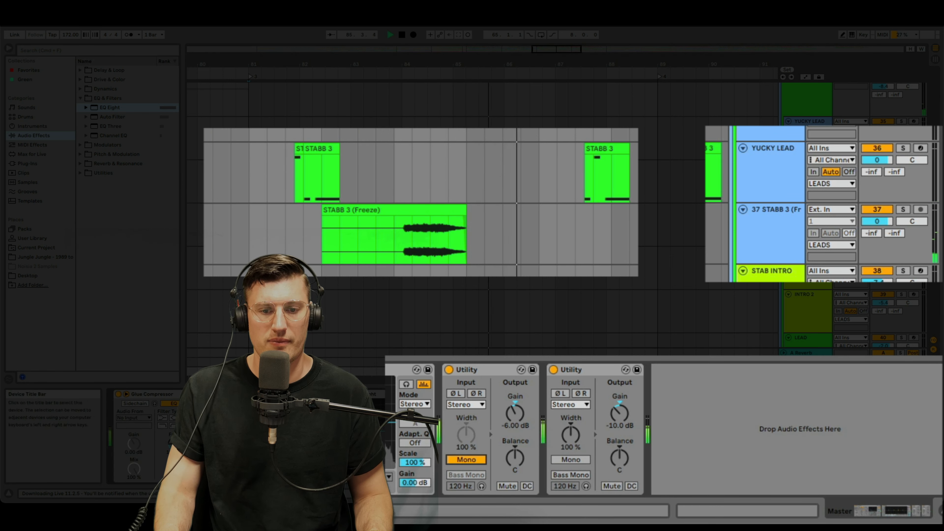
Step: Raise the volume of the second YUCKY LEAD track in the LEADS group to 1.4 dB while the mix plays
{"action": "key", "text": "super+alt+l"}
{"action": "left_click_drag", "start_coordinate": [545, 59], "coordinate": [450, 33]}
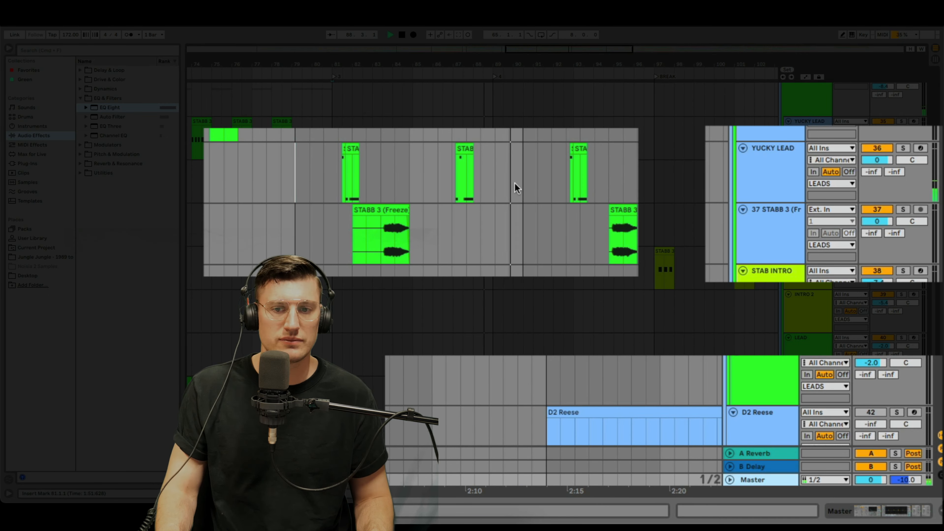
{"action": "scroll", "coordinate": [803, 182], "scroll_direction": "up", "scroll_amount": 4}
{"action": "double_click", "coordinate": [817, 178]}
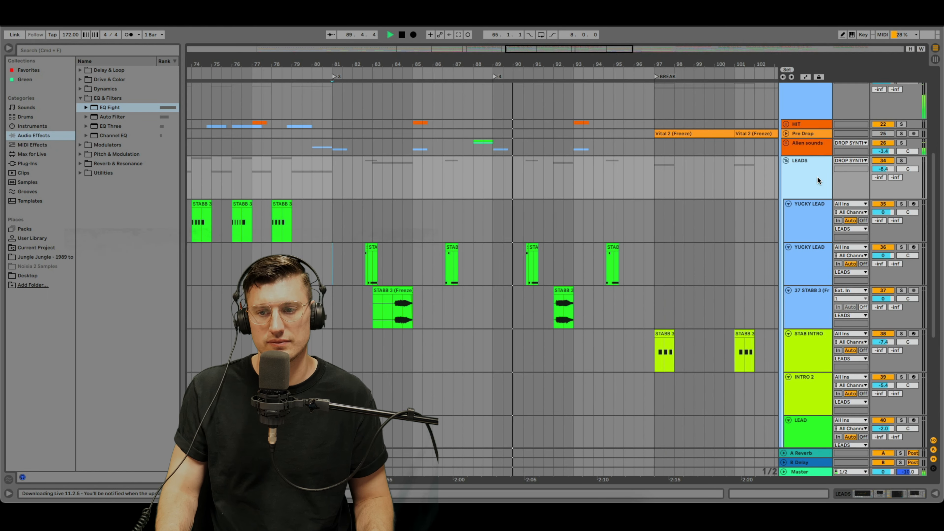
{"action": "scroll", "coordinate": [819, 179], "scroll_direction": "down", "scroll_amount": 2}
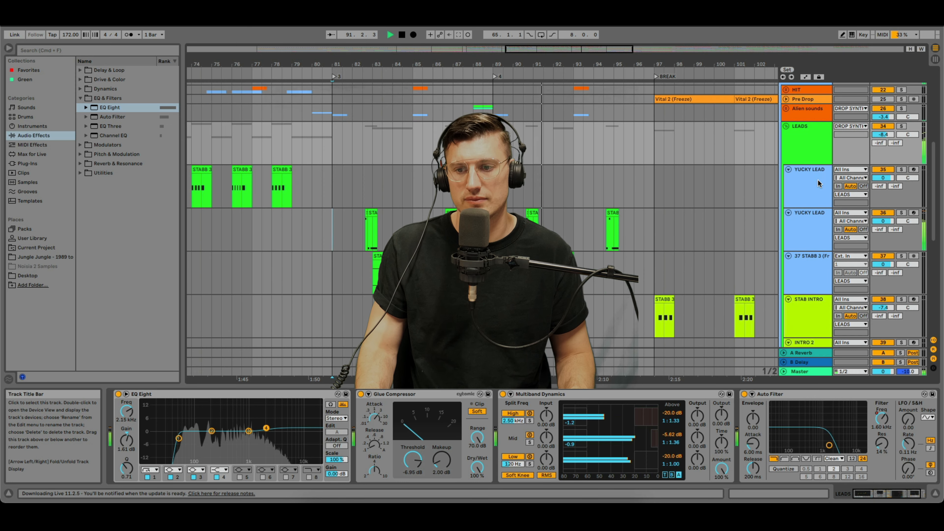
{"action": "left_click_drag", "start_coordinate": [884, 222], "coordinate": [884, 219]}
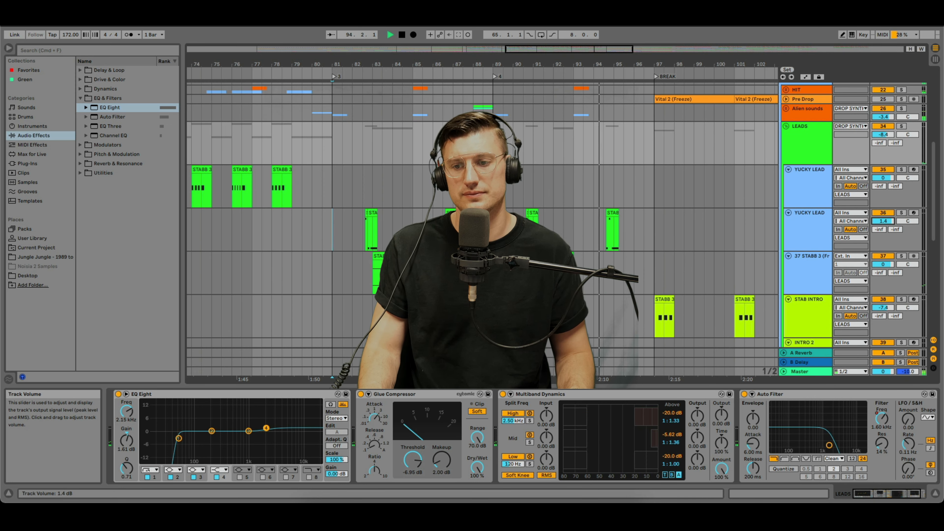